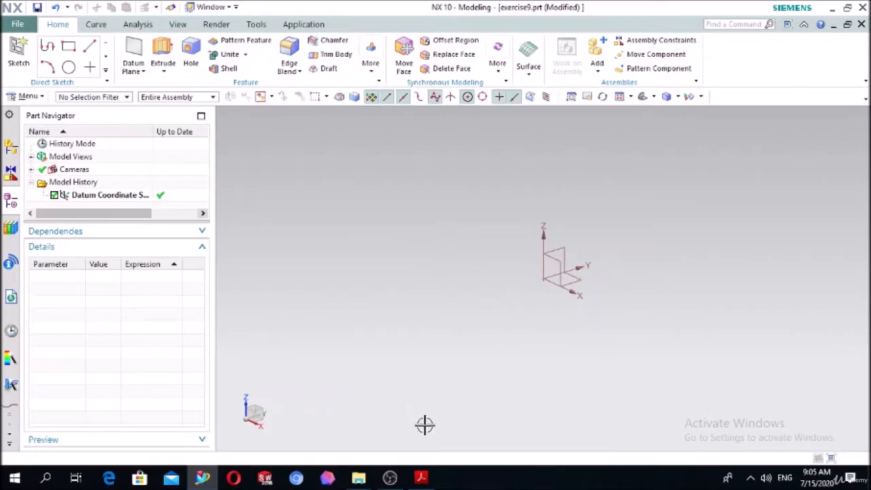
Consult the flange drawing in Adobe Acrobat Reader, return to NX and start a sketch on the XY plane of the datum coordinate system.
{"action": "left_click", "coordinate": [423, 479]}
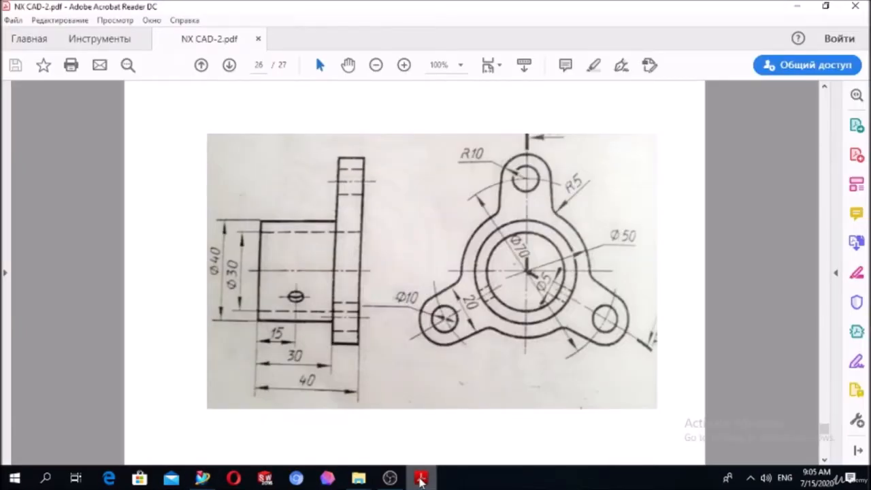
{"action": "left_click", "coordinate": [202, 478]}
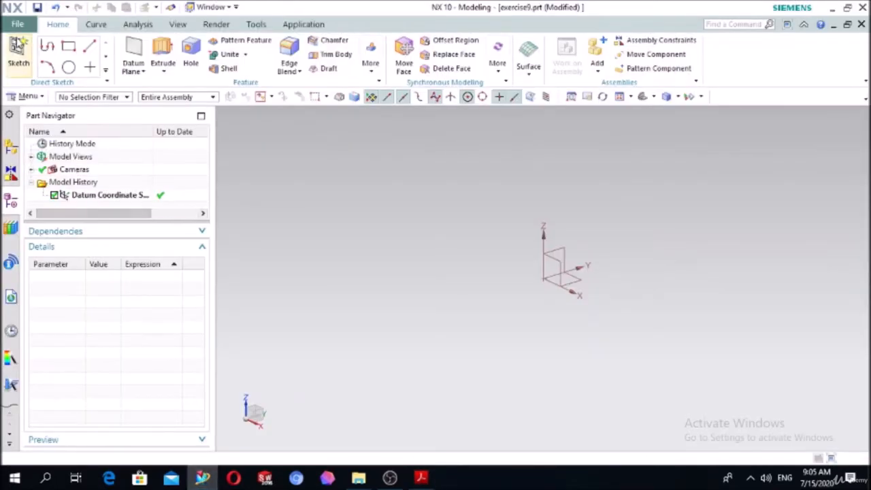
{"action": "left_click", "coordinate": [19, 63]}
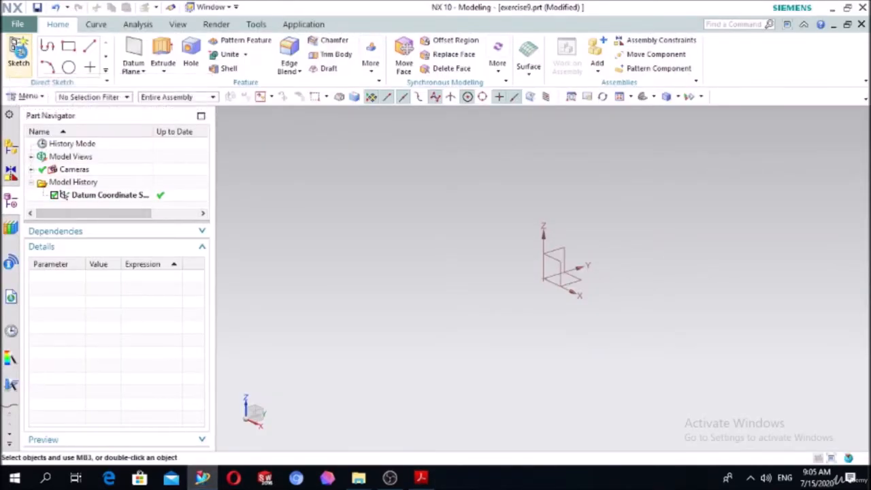
{"action": "left_click", "coordinate": [573, 285]}
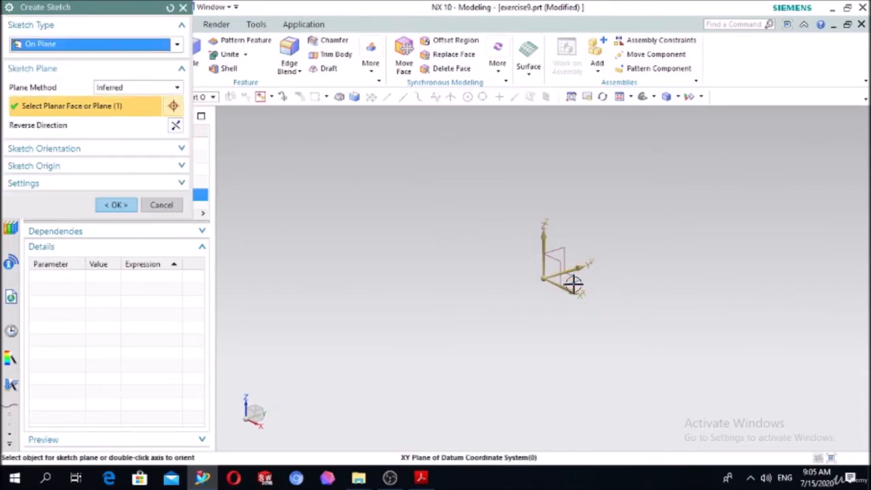
{"action": "left_click", "coordinate": [119, 206]}
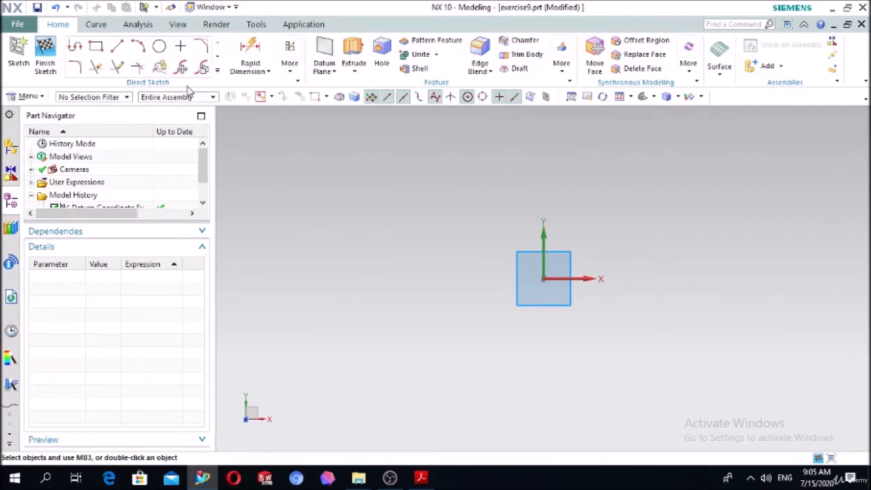
Sketch a circle about 96 mm in diameter centred on the sketch origin.
{"action": "left_click", "coordinate": [159, 45]}
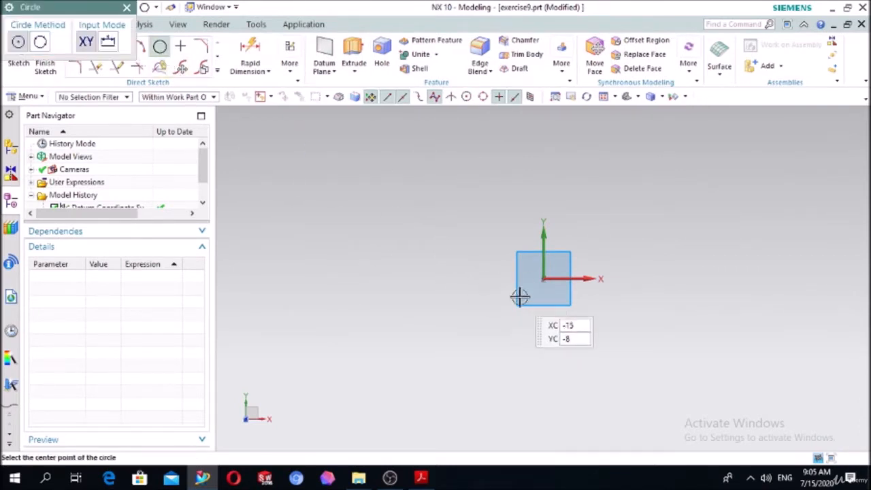
{"action": "left_click", "coordinate": [544, 279]}
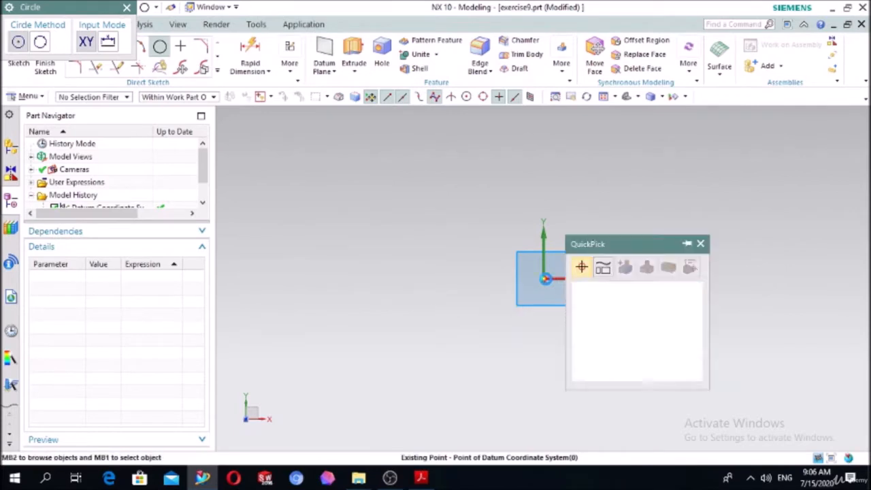
{"action": "left_click", "coordinate": [621, 295]}
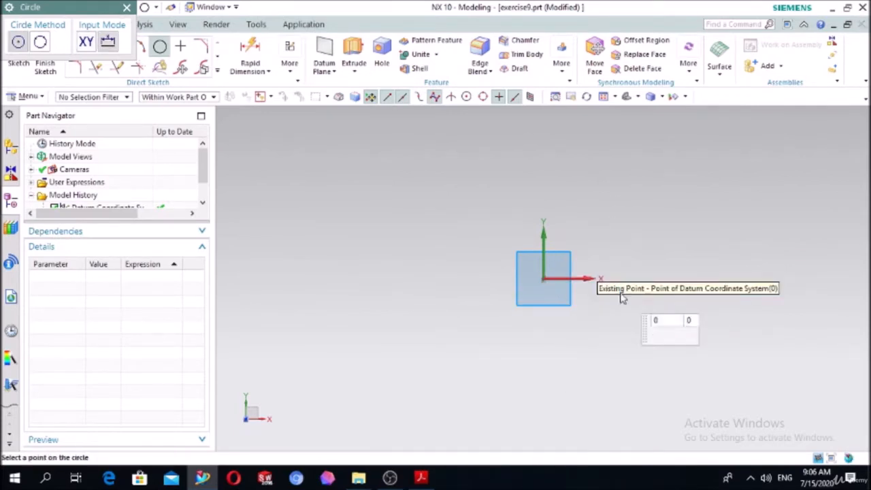
{"action": "left_click", "coordinate": [622, 225]}
Dimension the circle's diameter and set it to 50 mm.
{"action": "left_click", "coordinate": [250, 53]}
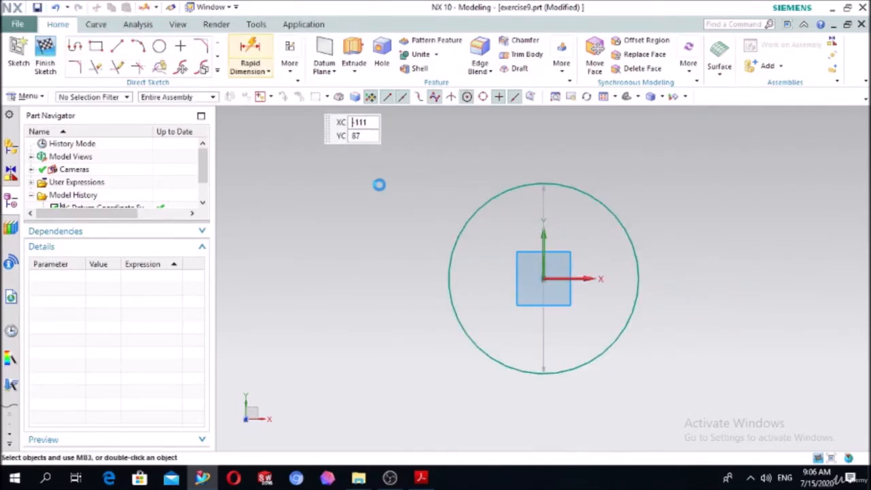
{"action": "left_click", "coordinate": [453, 243]}
{"action": "left_click", "coordinate": [313, 187]}
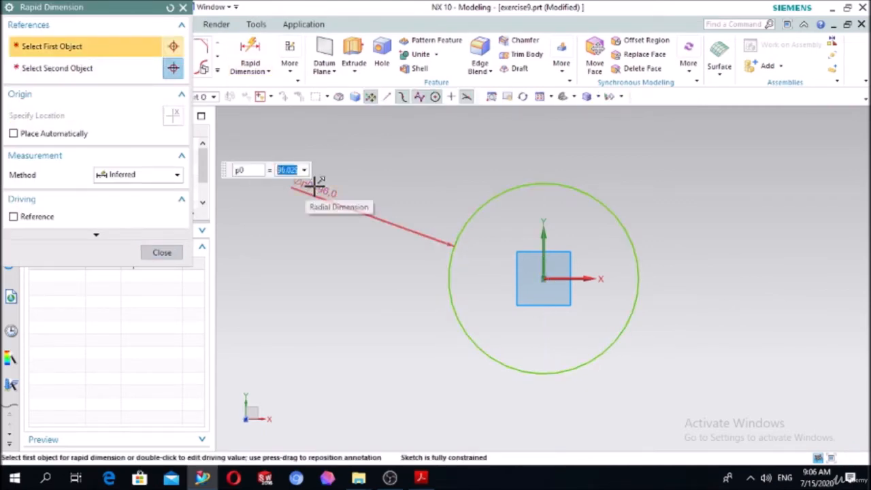
{"action": "type", "text": "50"}
{"action": "key", "text": "Return"}
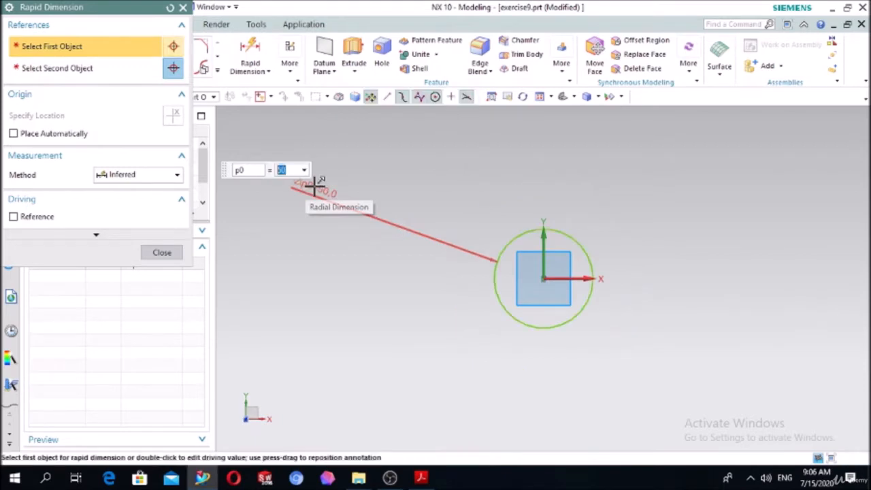
{"action": "left_click", "coordinate": [179, 253]}
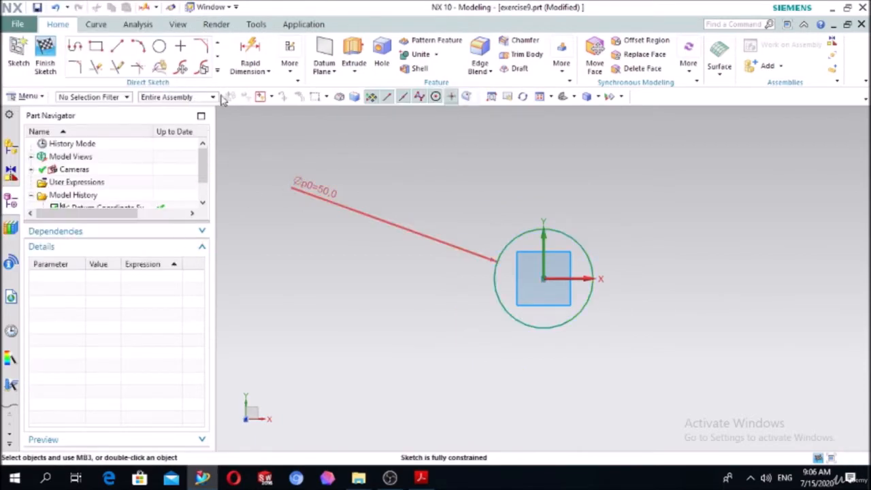
Sketch a concentric circle 70 mm in diameter centred on the sketch origin.
{"action": "left_click", "coordinate": [158, 47]}
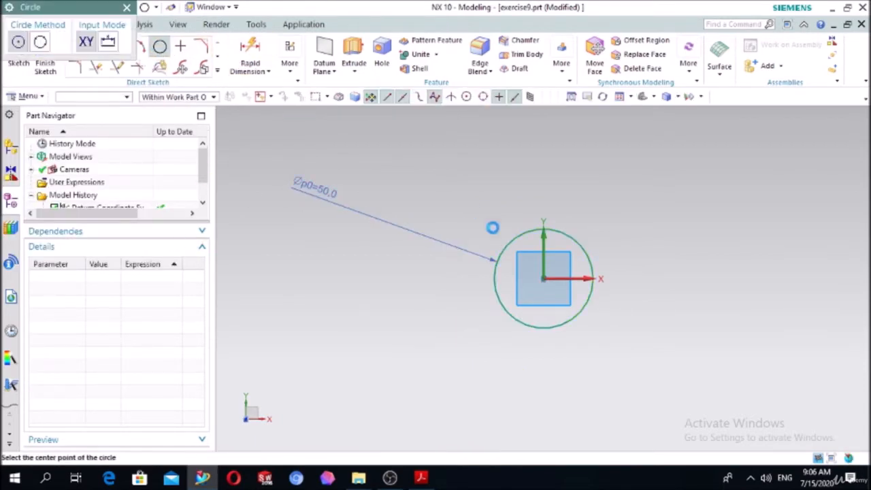
{"action": "left_click", "coordinate": [543, 278]}
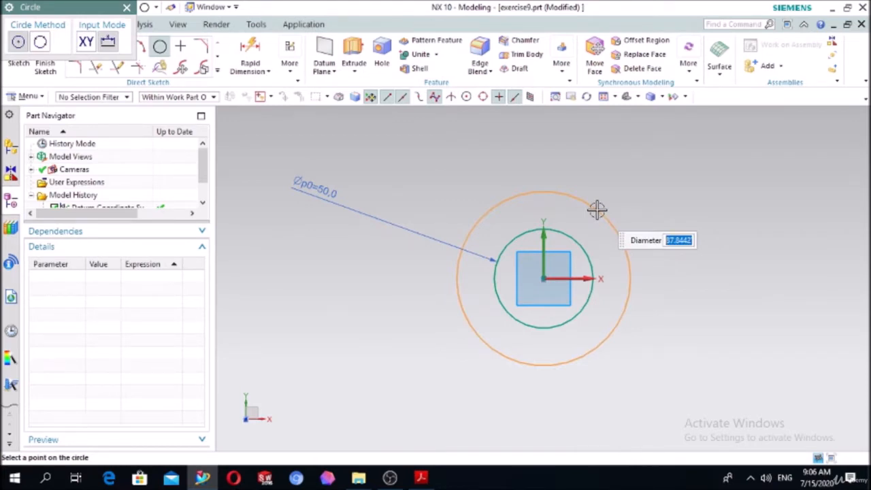
{"action": "type", "text": "70"}
{"action": "key", "text": "Return"}
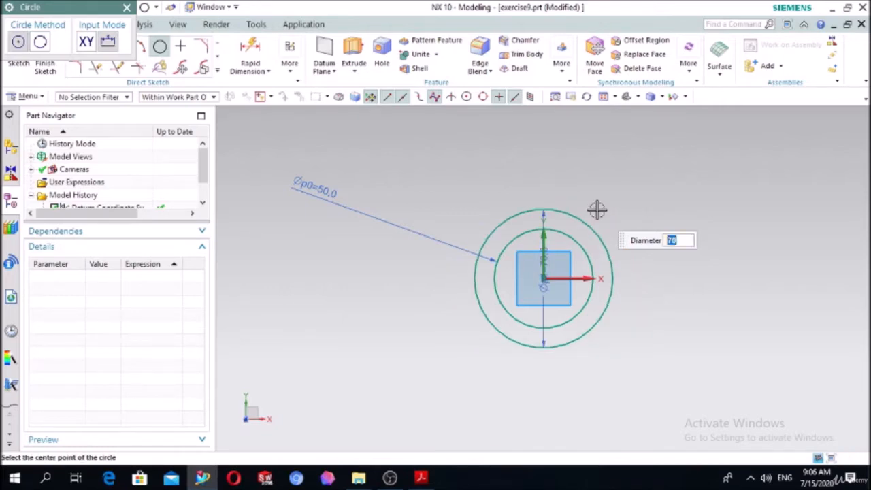
{"action": "key", "text": "Escape"}
Convert the 70 mm circle to reference geometry.
{"action": "scroll", "coordinate": [610, 185], "scroll_direction": "up", "scroll_amount": 3}
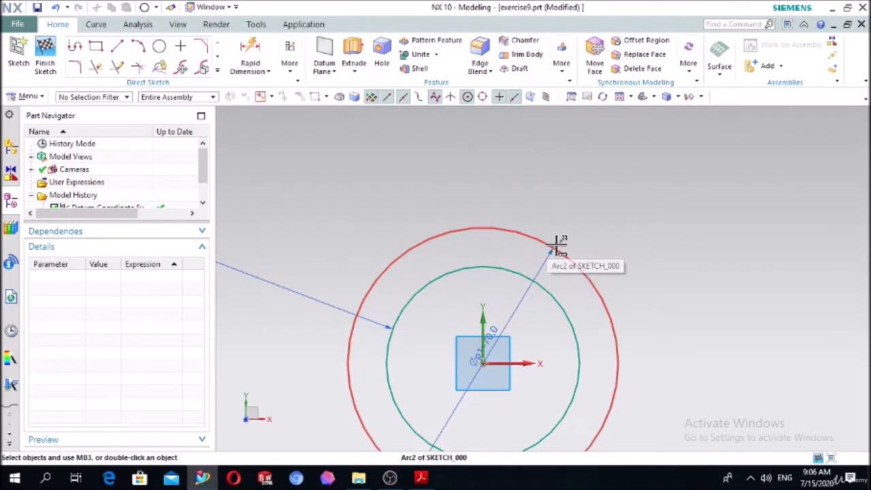
{"action": "left_click", "coordinate": [556, 245]}
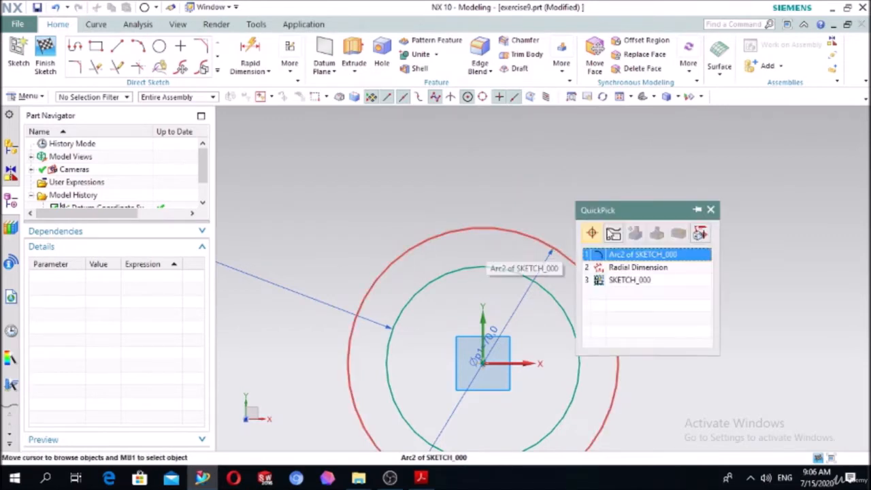
{"action": "left_click", "coordinate": [575, 257]}
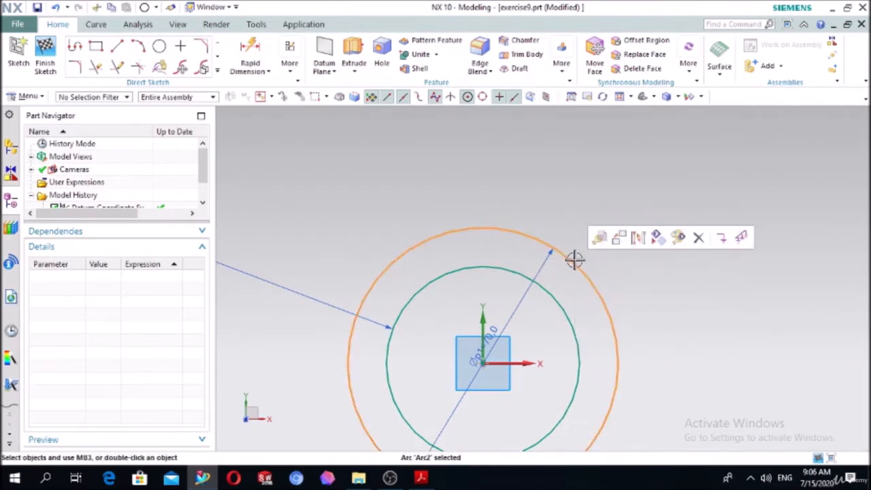
{"action": "left_click", "coordinate": [634, 242]}
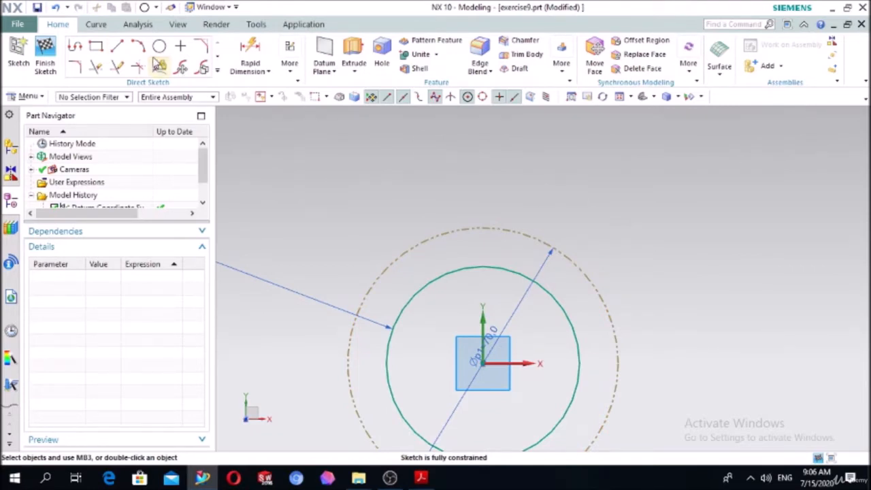
Draw a vertical line about 64 mm long upward from the sketch origin and convert it to reference geometry.
{"action": "left_click", "coordinate": [117, 46]}
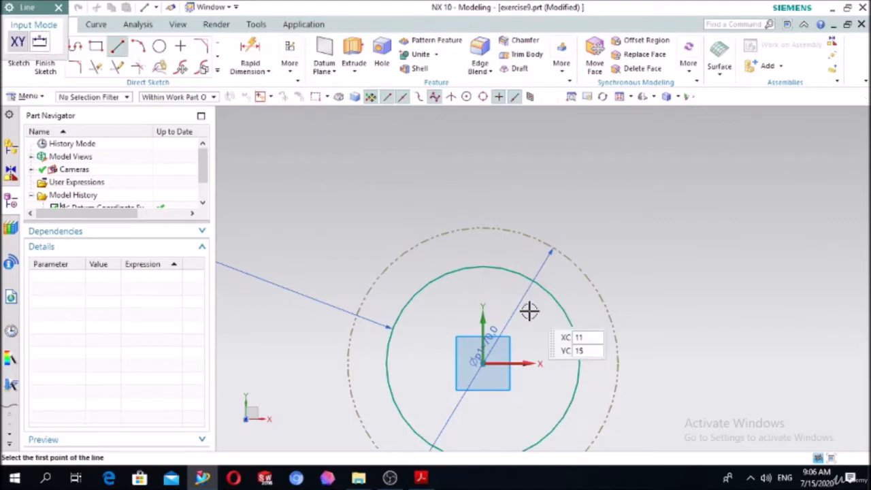
{"action": "left_click", "coordinate": [482, 365]}
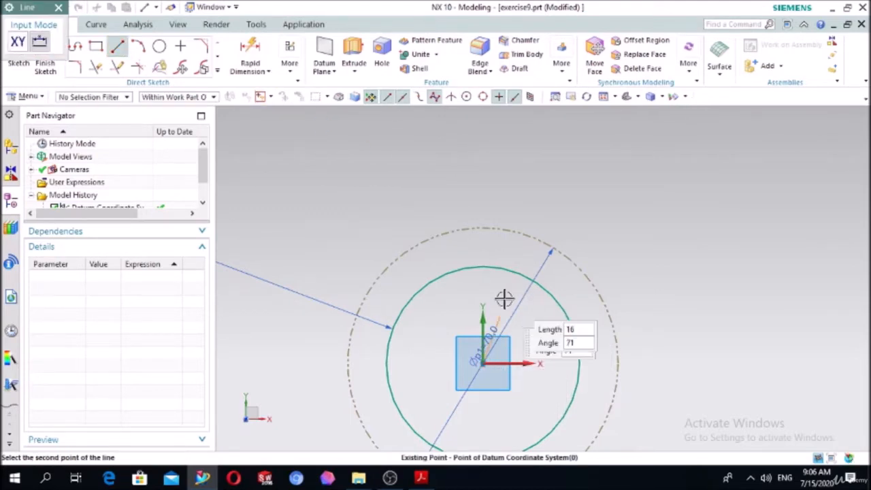
{"action": "left_click", "coordinate": [480, 114]}
{"action": "key", "text": "Escape"}
{"action": "left_click", "coordinate": [483, 157]}
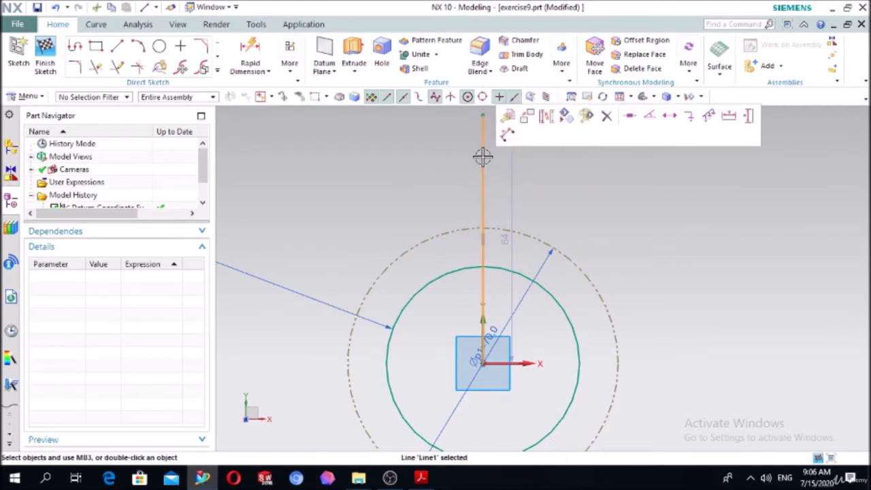
{"action": "left_click", "coordinate": [546, 116]}
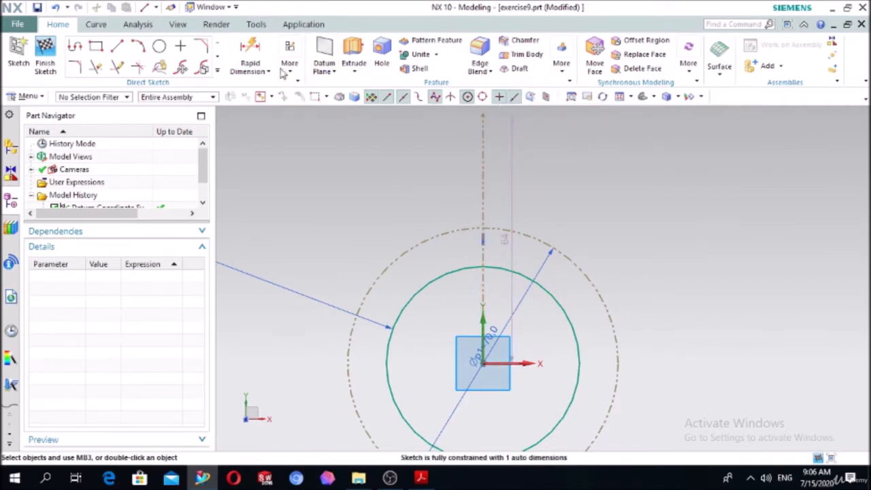
Sketch a circle about 25 mm in diameter beside the upper end of the vertical reference line.
{"action": "left_click", "coordinate": [159, 46]}
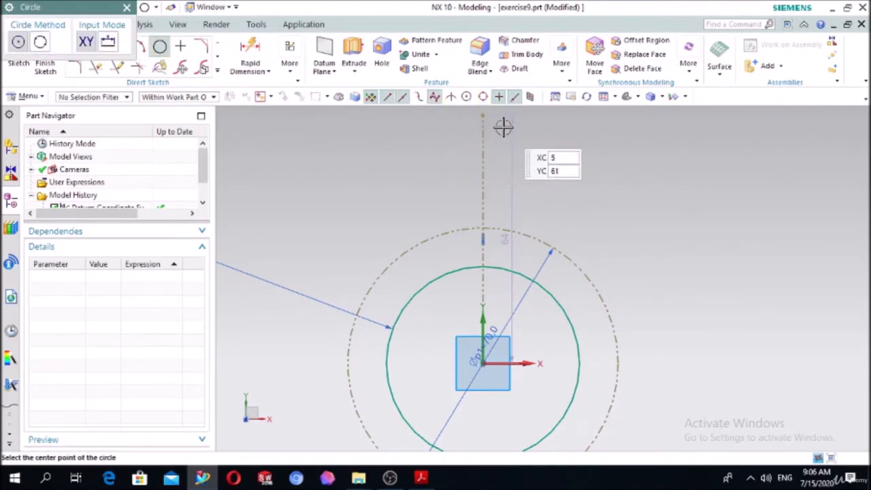
{"action": "left_click", "coordinate": [510, 139]}
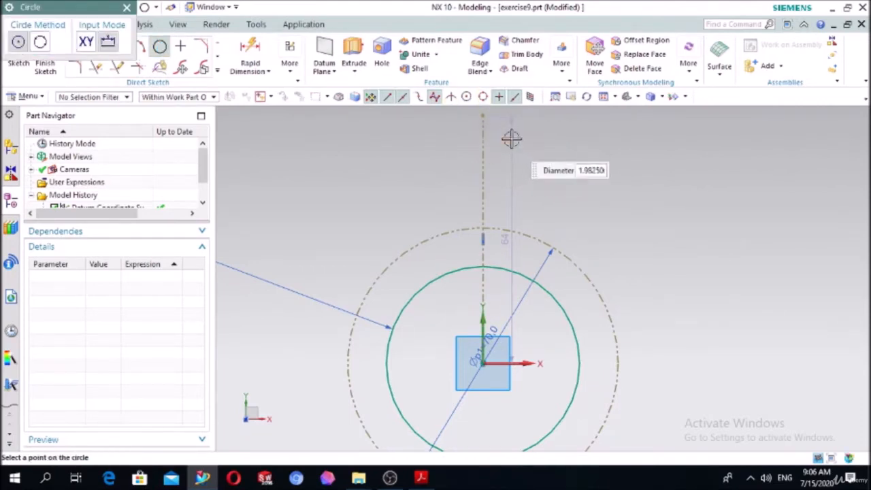
{"action": "left_click", "coordinate": [552, 122]}
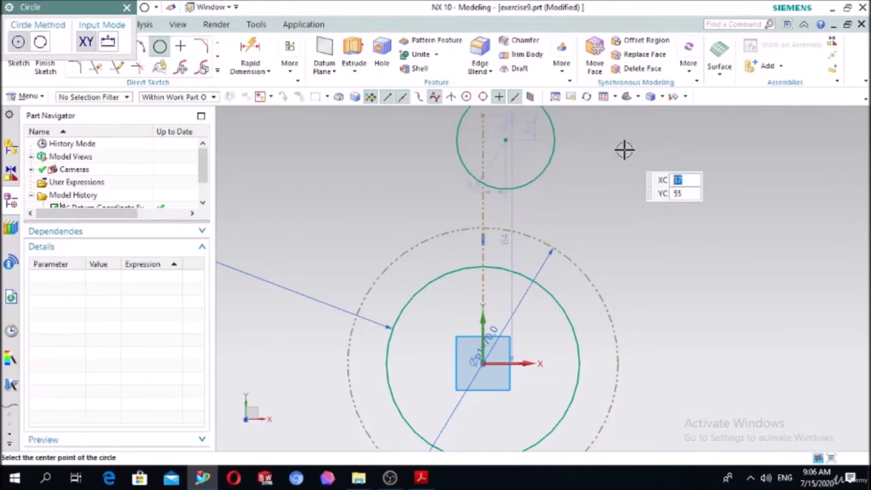
{"action": "key", "text": "Escape"}
Dimension the upper circle's diameter and set it to 20 mm.
{"action": "left_click", "coordinate": [250, 56]}
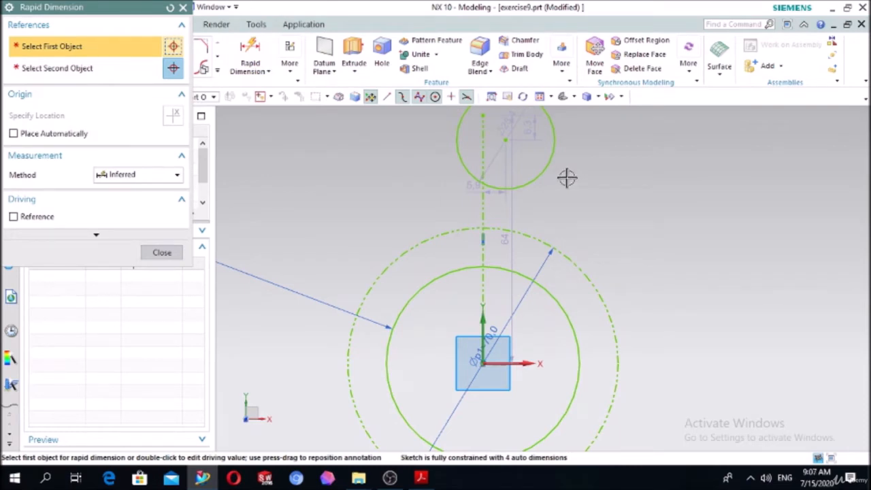
{"action": "left_click", "coordinate": [554, 152]}
{"action": "left_click", "coordinate": [755, 160]}
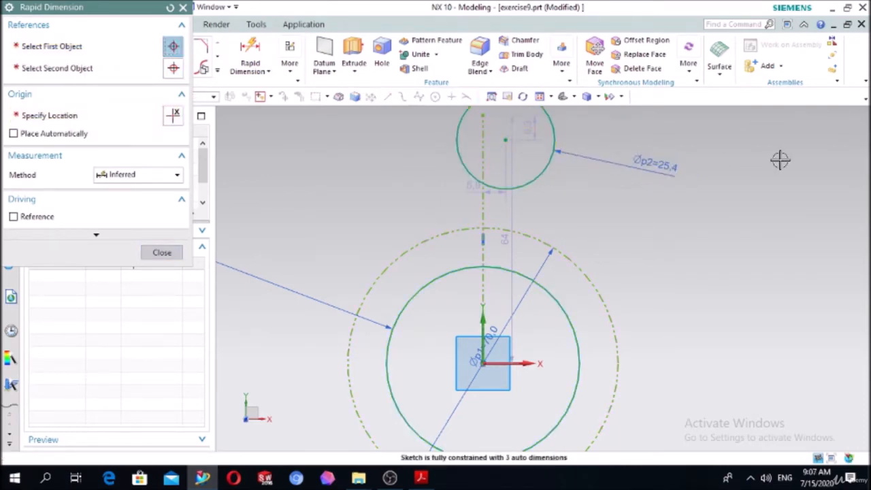
{"action": "key", "text": "Return"}
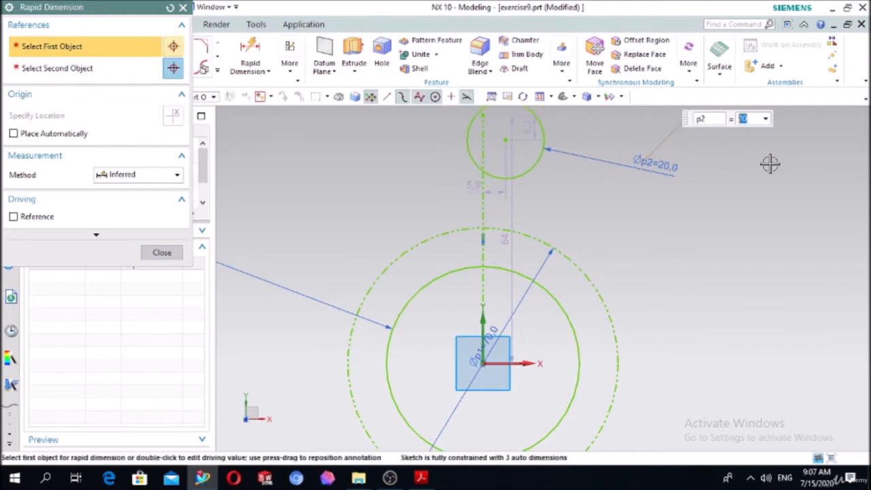
{"action": "key", "text": "Escape"}
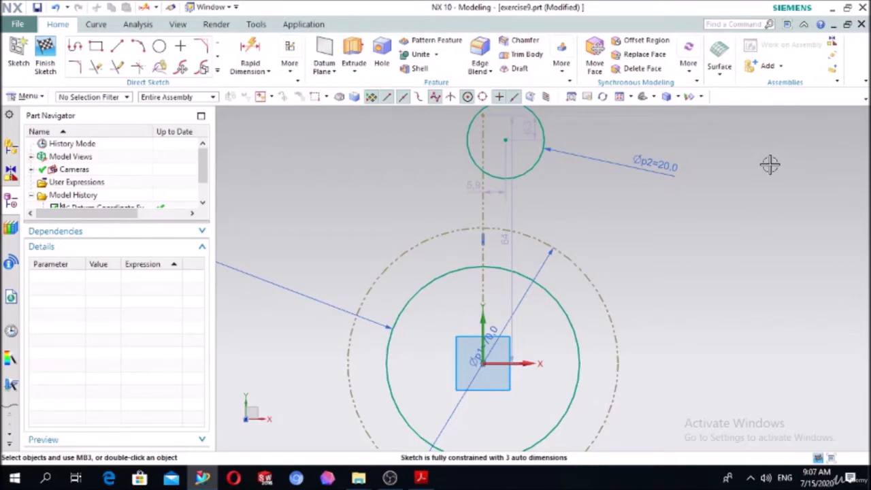
Constrain the 20 mm circle's centre onto the vertical reference line with a Point on Curve constraint.
{"action": "key", "text": "c"}
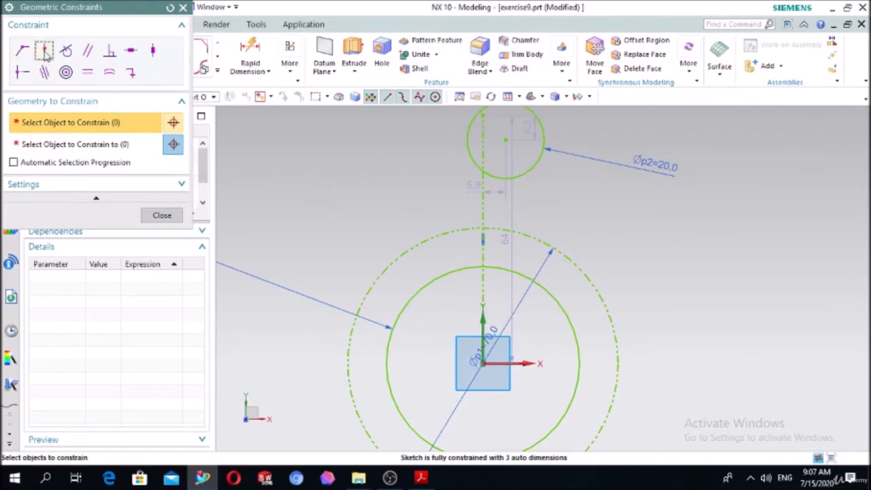
{"action": "left_click", "coordinate": [44, 51]}
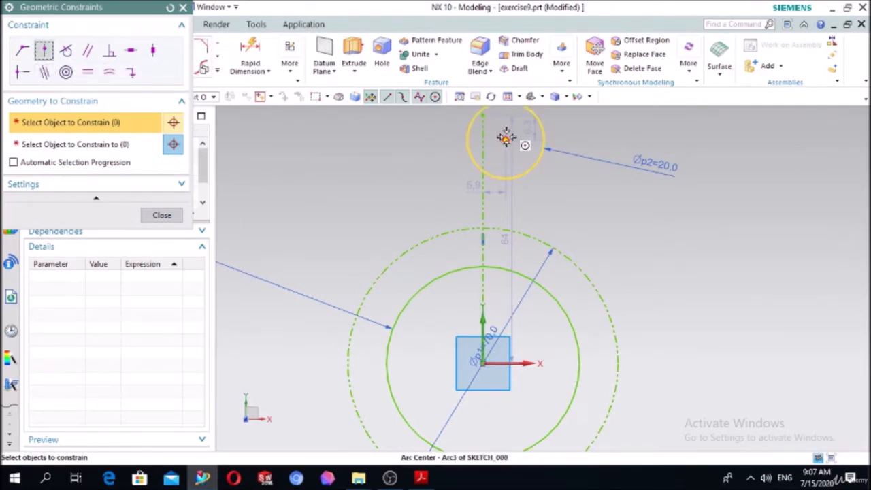
{"action": "left_click", "coordinate": [506, 138]}
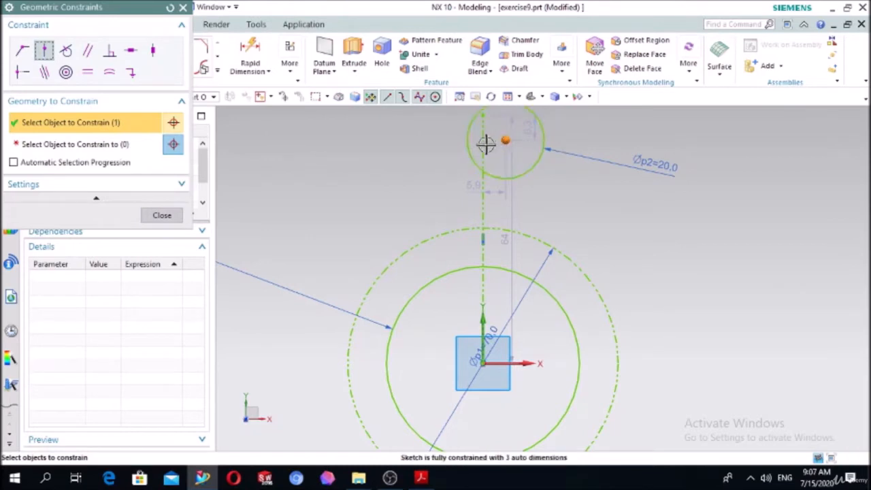
{"action": "left_click", "coordinate": [124, 145]}
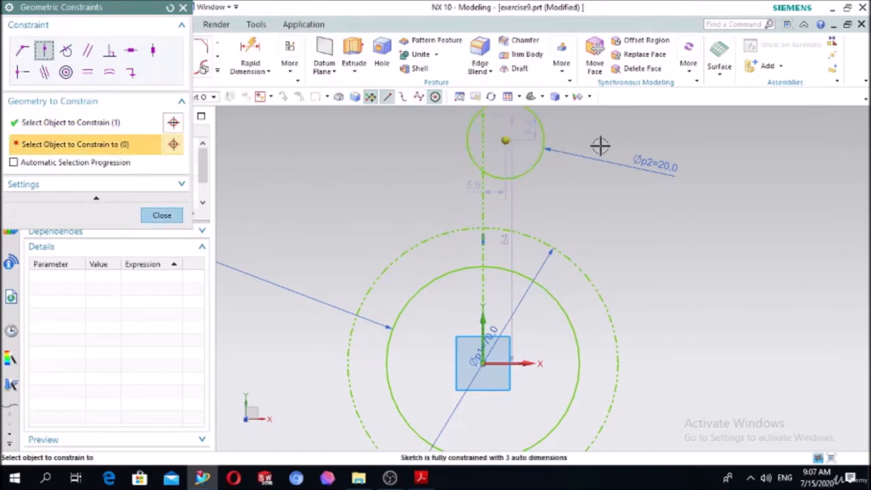
{"action": "left_click", "coordinate": [488, 148]}
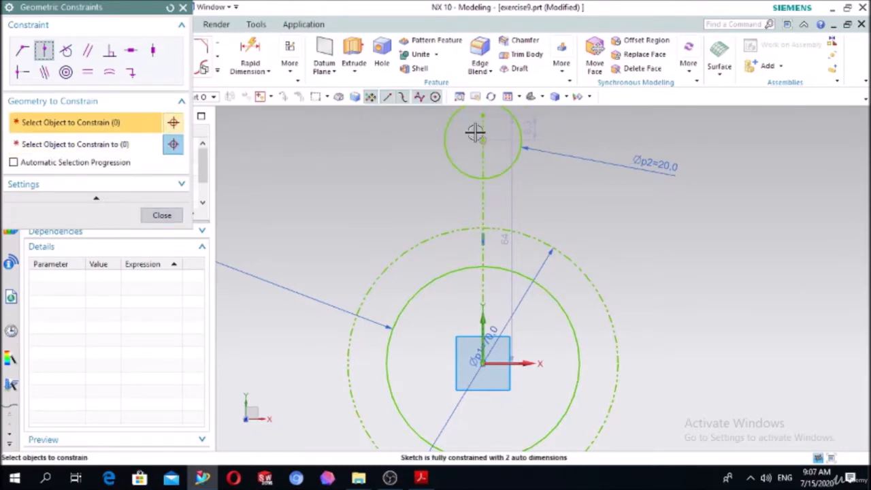
Constrain the 20 mm circle's centre onto the 70 mm reference circle with a Point on Curve constraint.
{"action": "scroll", "coordinate": [500, 135], "scroll_direction": "up", "scroll_amount": 2}
{"action": "scroll", "coordinate": [500, 136], "scroll_direction": "up", "scroll_amount": 1}
{"action": "left_click", "coordinate": [466, 144]}
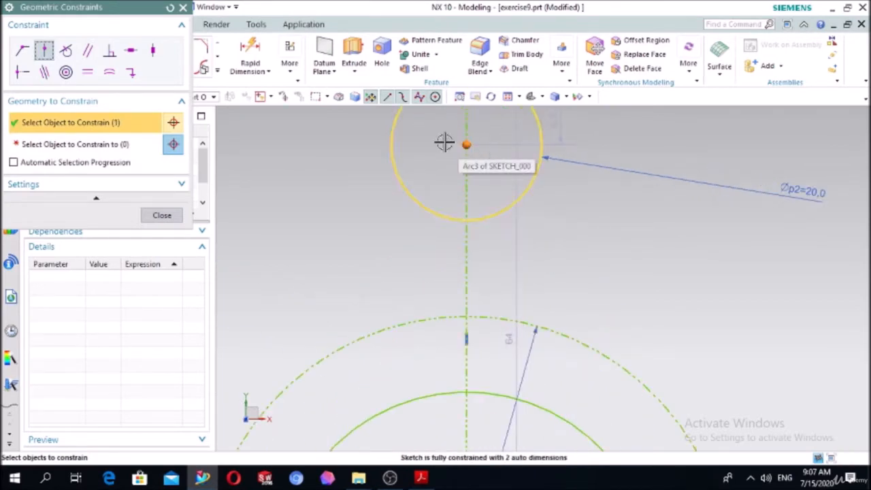
{"action": "left_click", "coordinate": [86, 149]}
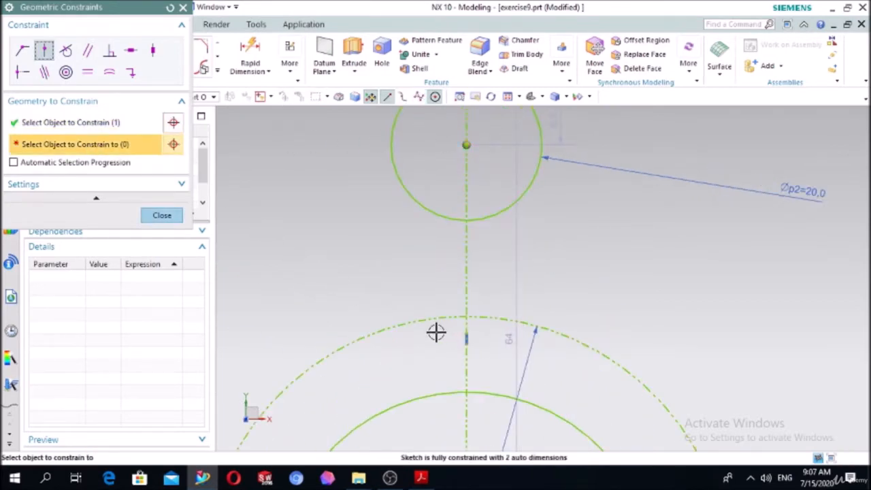
{"action": "left_click", "coordinate": [420, 319]}
{"action": "scroll", "coordinate": [607, 235], "scroll_direction": "down", "scroll_amount": 3}
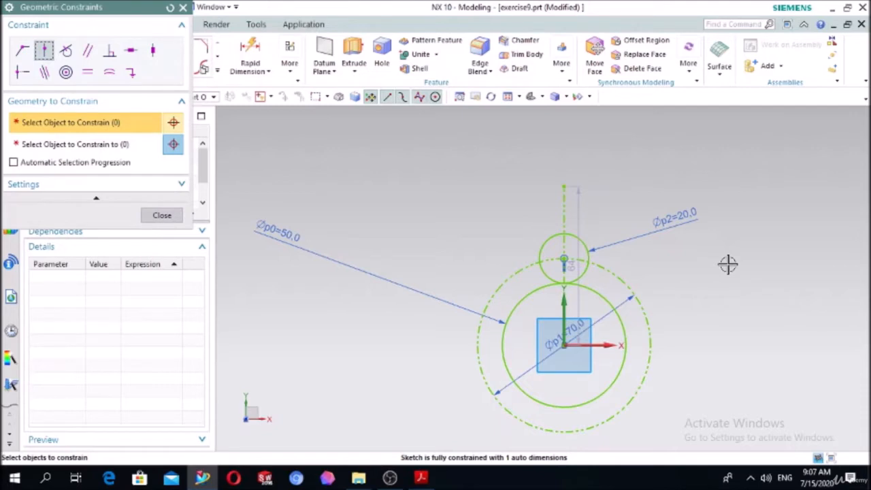
{"action": "left_click", "coordinate": [182, 8]}
Draw a vertical line about 12 mm long from the left side of the 20 mm circle down to the 50 mm circle.
{"action": "left_click", "coordinate": [116, 47]}
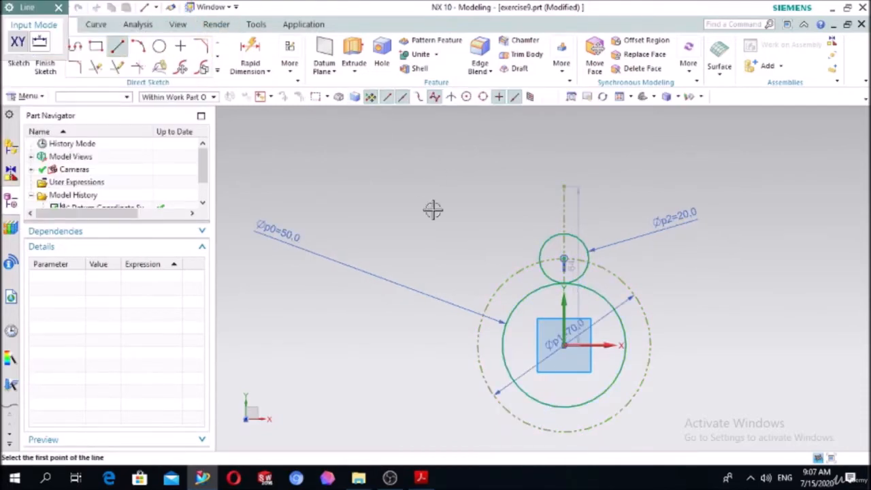
{"action": "scroll", "coordinate": [560, 279], "scroll_direction": "down", "scroll_amount": 6}
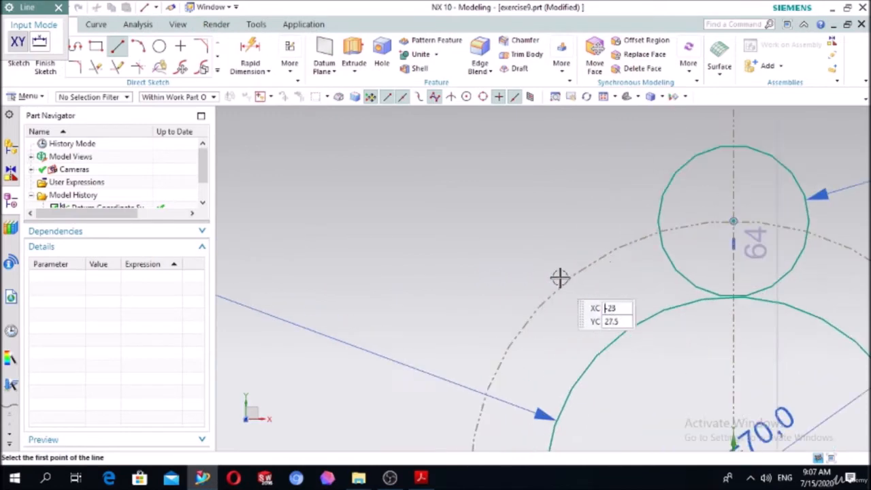
{"action": "left_click", "coordinate": [613, 184]}
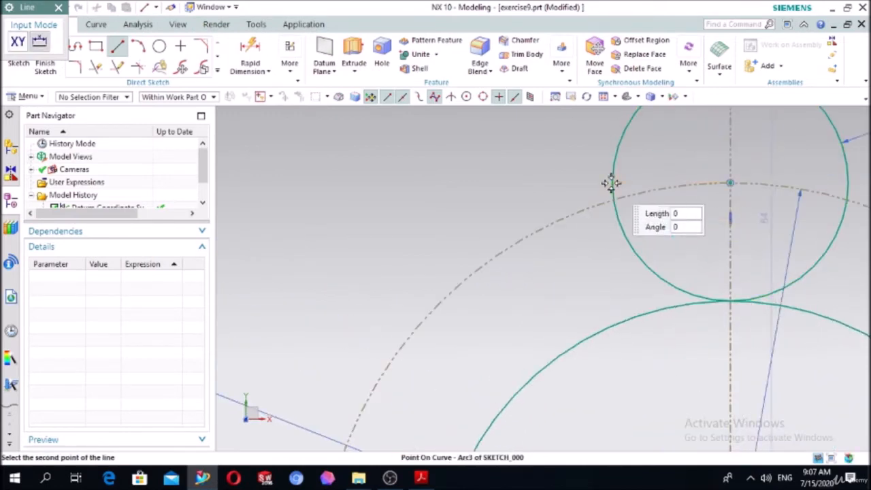
{"action": "left_click", "coordinate": [610, 325]}
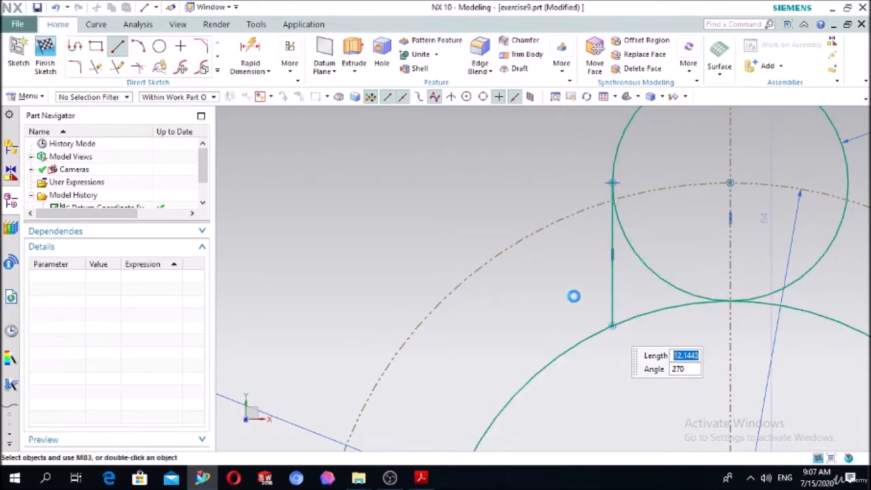
{"action": "key", "text": "Escape"}
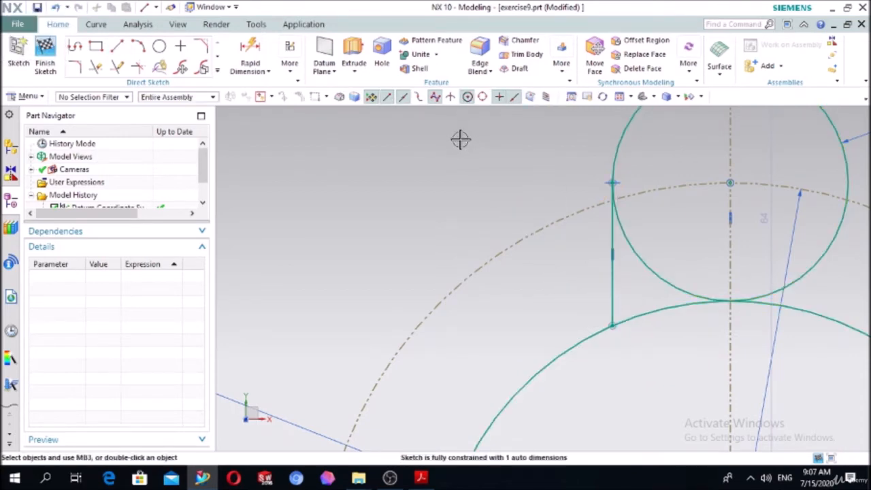
Draw a nearly vertical line about 11.3 mm long from the right side of the 20 mm circle down to the 50 mm circle.
{"action": "left_click", "coordinate": [128, 47]}
{"action": "scroll", "coordinate": [345, 110], "scroll_direction": "down", "scroll_amount": 1}
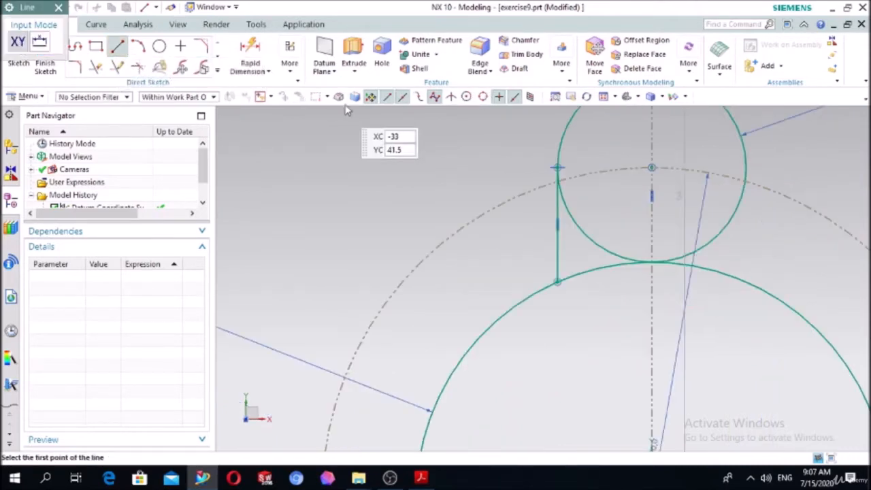
{"action": "scroll", "coordinate": [864, 205], "scroll_direction": "up", "scroll_amount": 3}
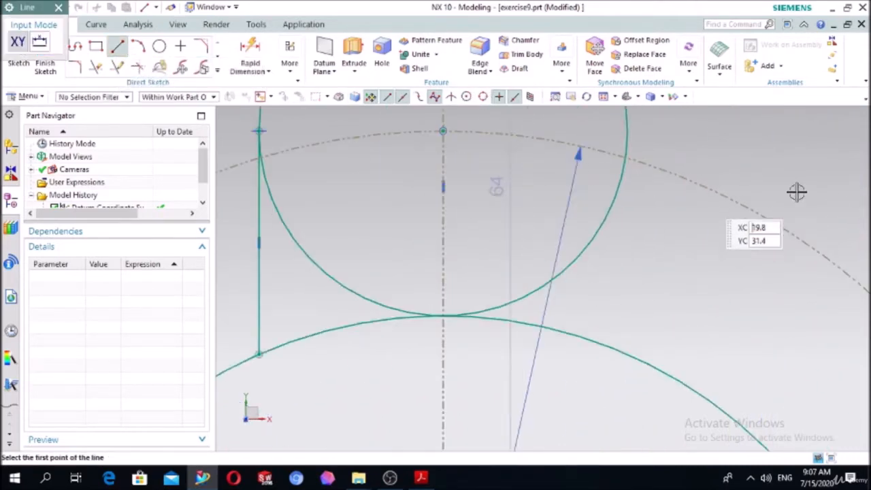
{"action": "left_click", "coordinate": [629, 146]}
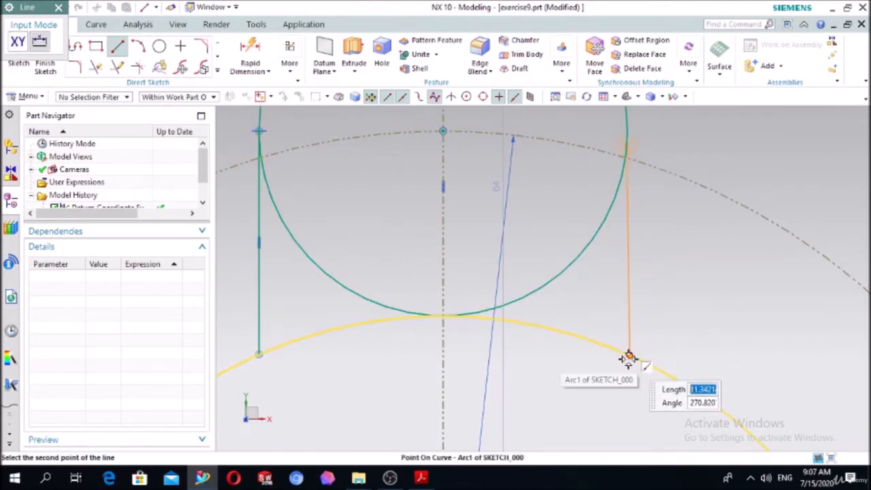
{"action": "left_click", "coordinate": [630, 354]}
{"action": "key", "text": "Escape"}
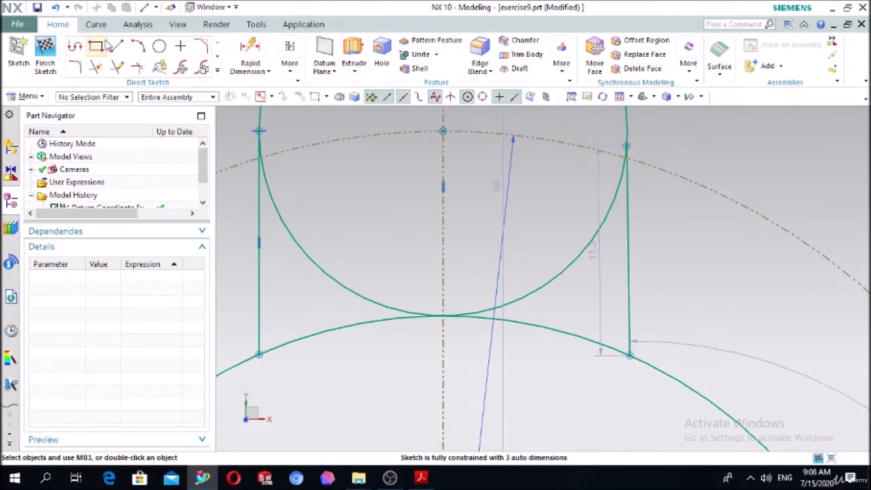
Add a Rapid Dimension between the left and right side lines and set it to 20.
{"action": "left_click", "coordinate": [253, 56]}
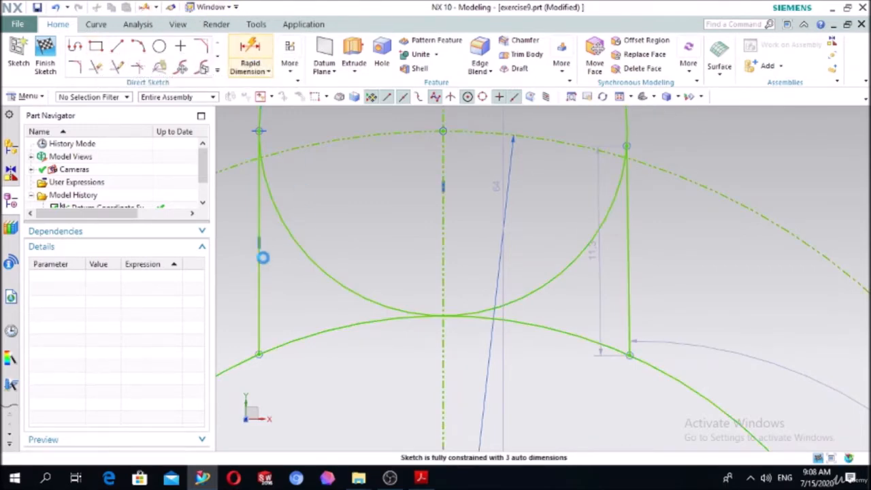
{"action": "left_click", "coordinate": [258, 264]}
{"action": "left_click", "coordinate": [623, 297]}
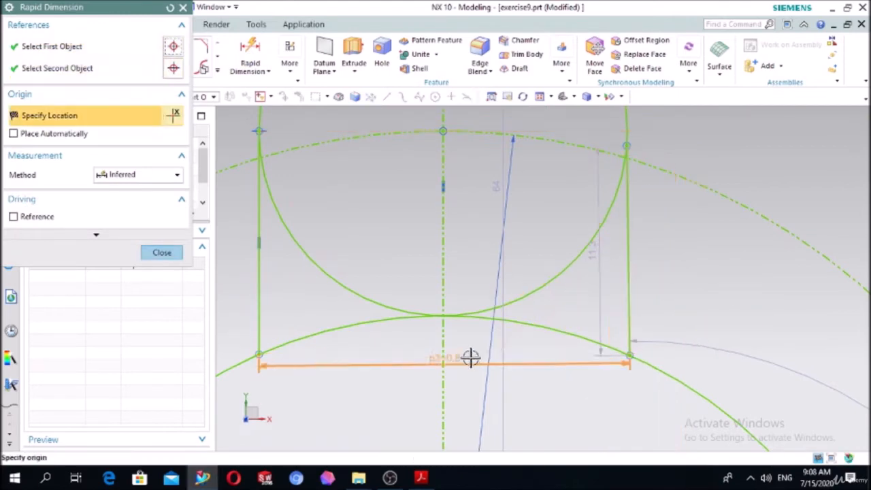
{"action": "left_click", "coordinate": [429, 365]}
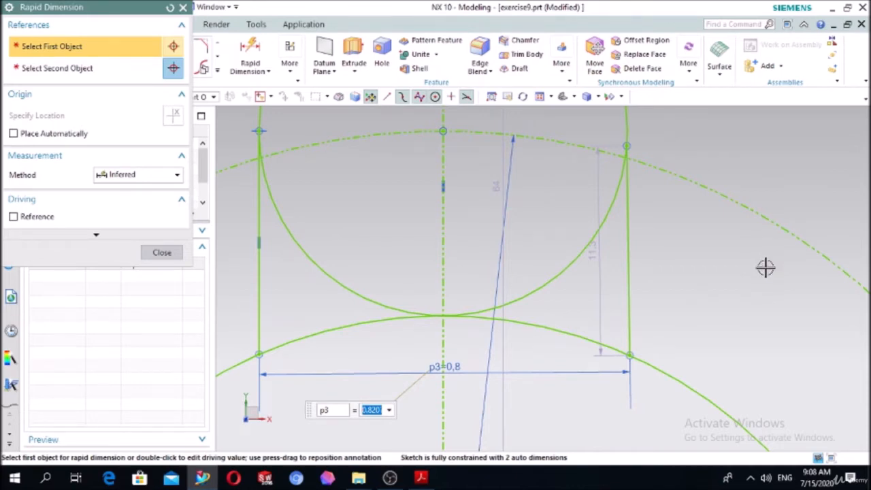
{"action": "type", "text": "20"}
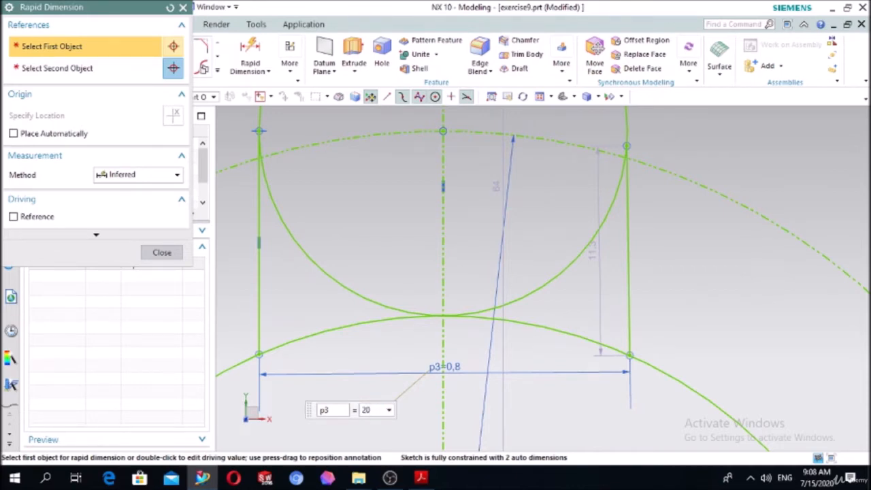
{"action": "key", "text": "Return"}
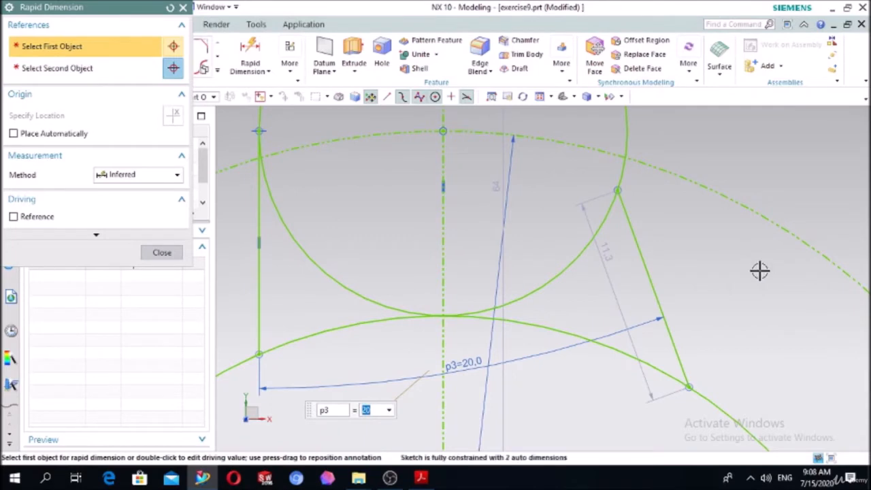
{"action": "key", "text": "Escape"}
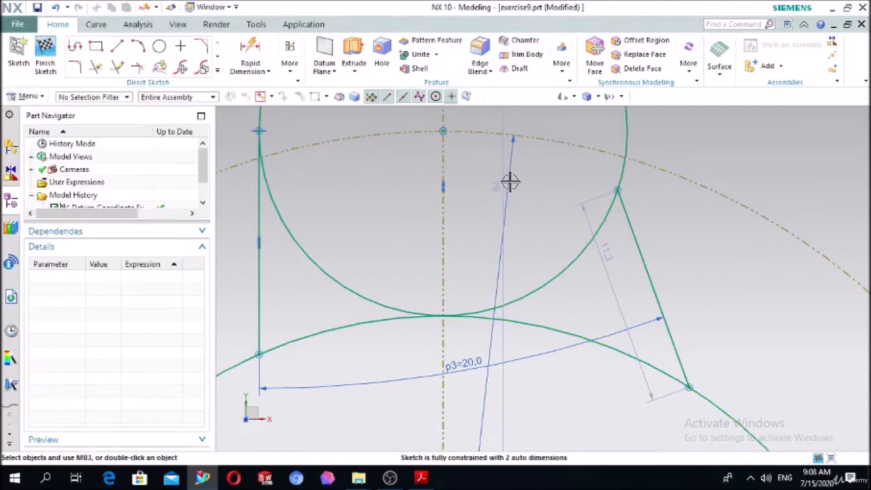
Constrain the right side line tangent to the 20 mm circle, then try to make the line vertical.
{"action": "key", "text": "c"}
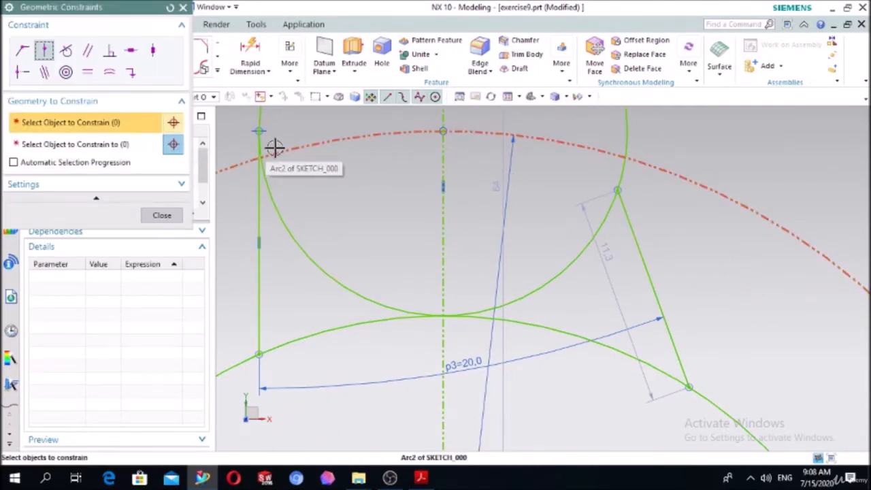
{"action": "left_click", "coordinate": [66, 51]}
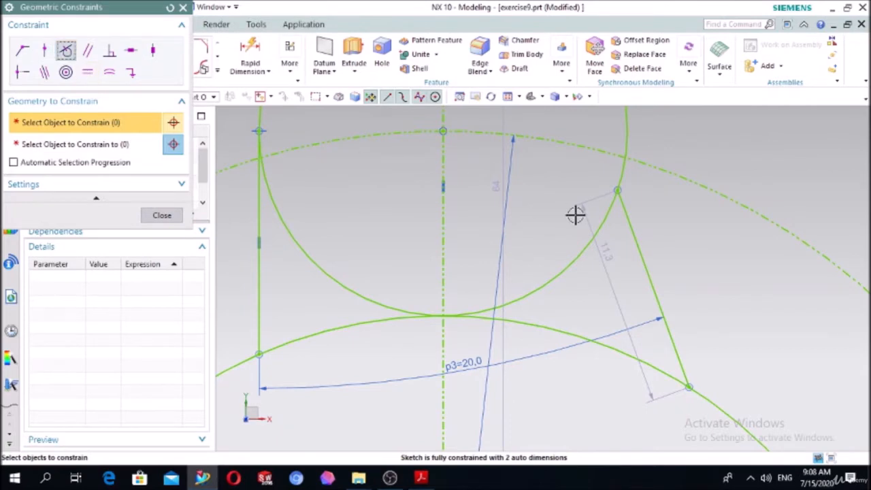
{"action": "left_click", "coordinate": [633, 237]}
{"action": "left_click", "coordinate": [171, 144]}
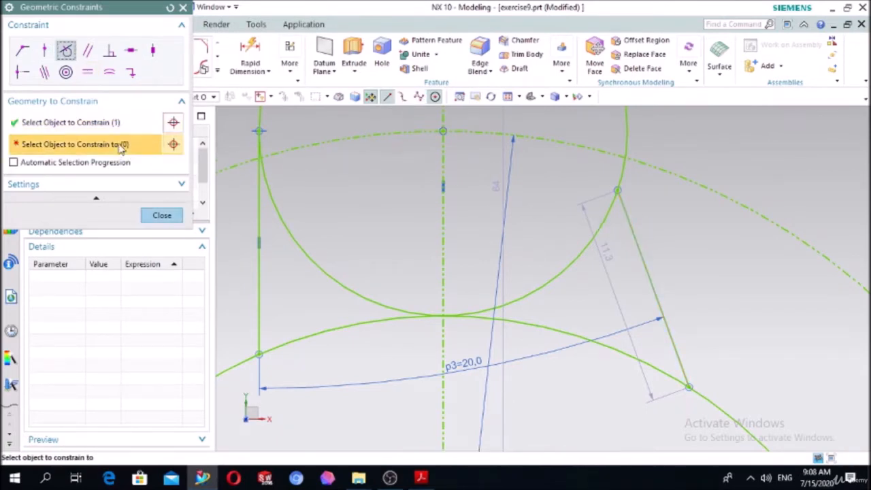
{"action": "left_click", "coordinate": [631, 129]}
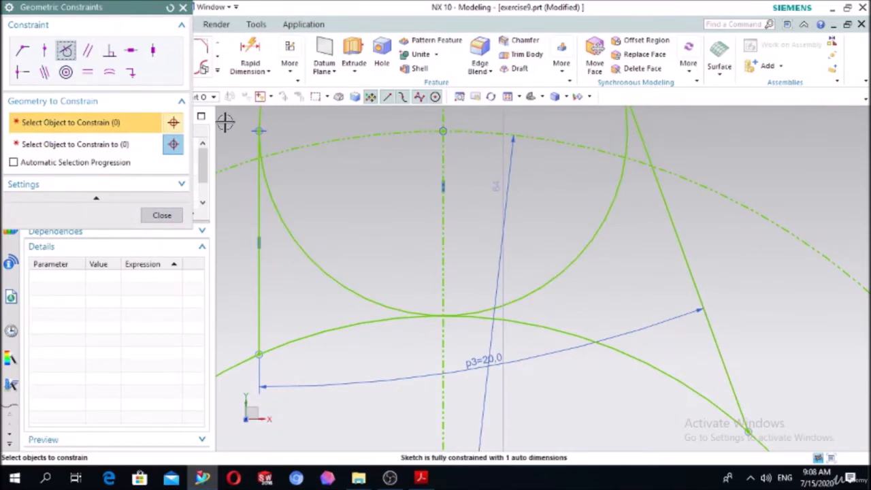
{"action": "left_click", "coordinate": [152, 50]}
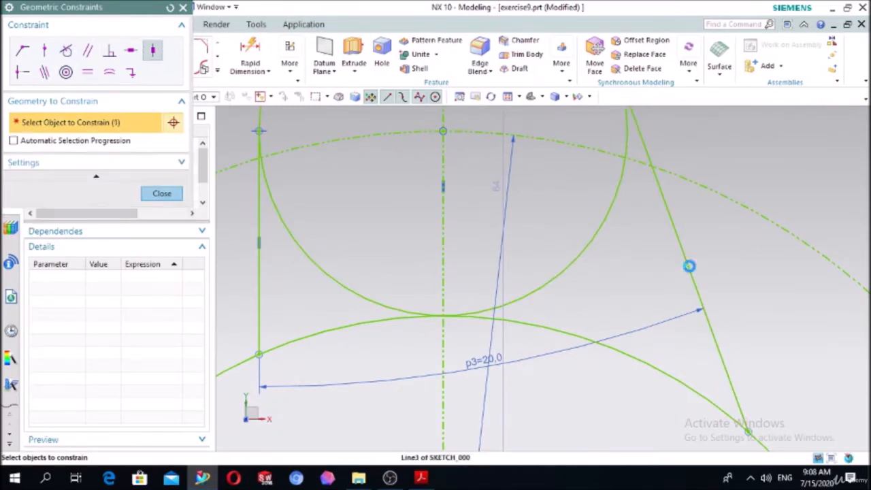
Undo the right line's constraints and the dimension value of 20, then delete the angular dimension between the side lines.
{"action": "key", "text": "ctrl+z"}
{"action": "key", "text": "ctrl+z"}
{"action": "key", "text": "ctrl+z"}
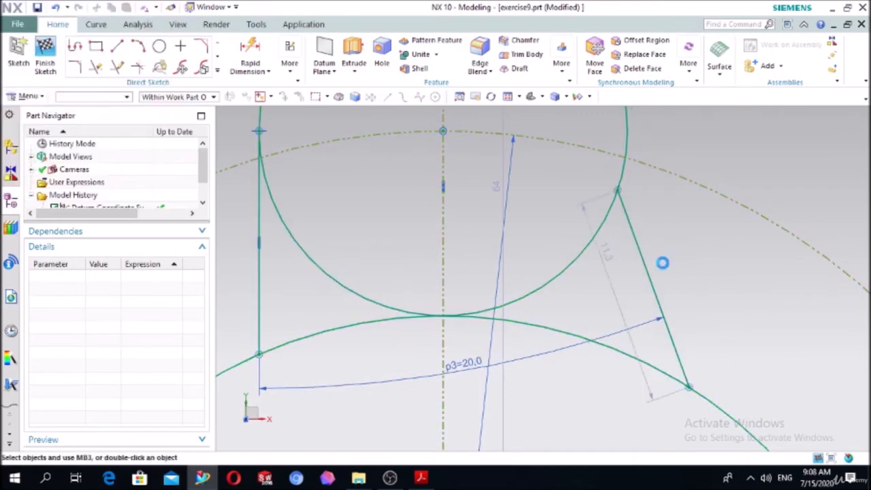
{"action": "left_click", "coordinate": [370, 370]}
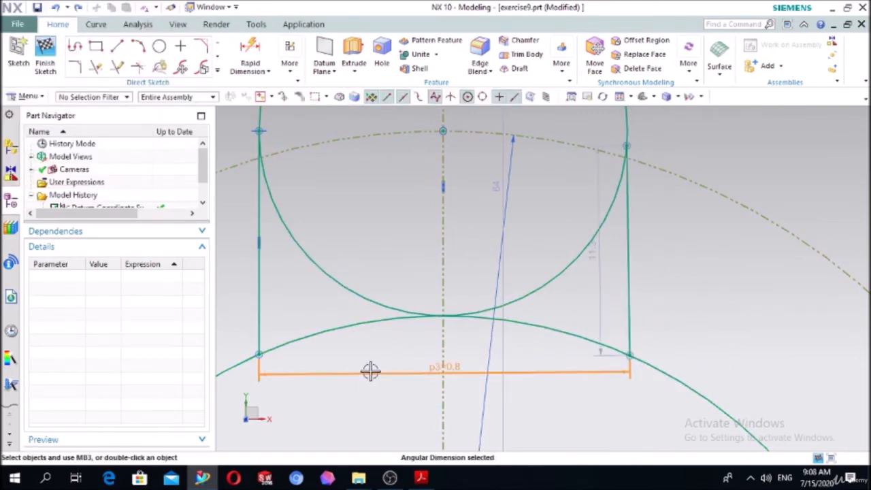
{"action": "key", "text": "Delete"}
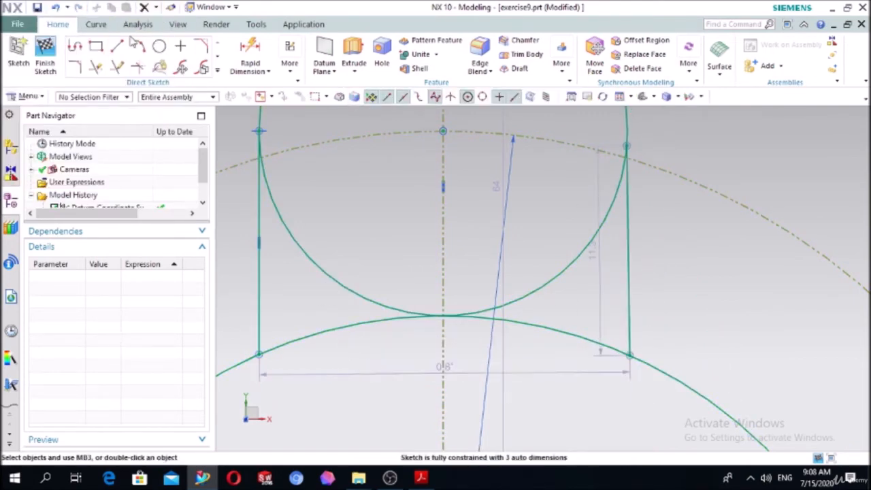
{"action": "left_click", "coordinate": [248, 52]}
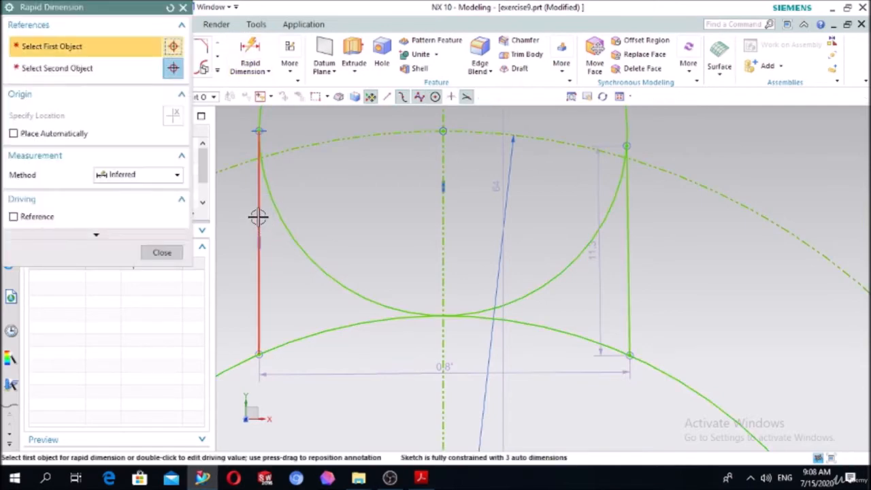
{"action": "left_click", "coordinate": [626, 230]}
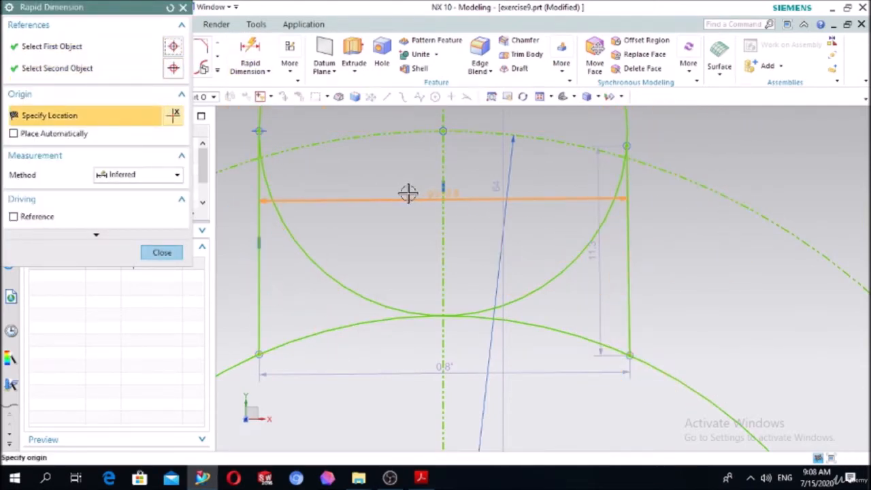
{"action": "key", "text": "Escape"}
Apply a Vertical constraint to the right side line between the 20 mm and 50 mm circles.
{"action": "scroll", "coordinate": [362, 177], "scroll_direction": "down", "scroll_amount": 6}
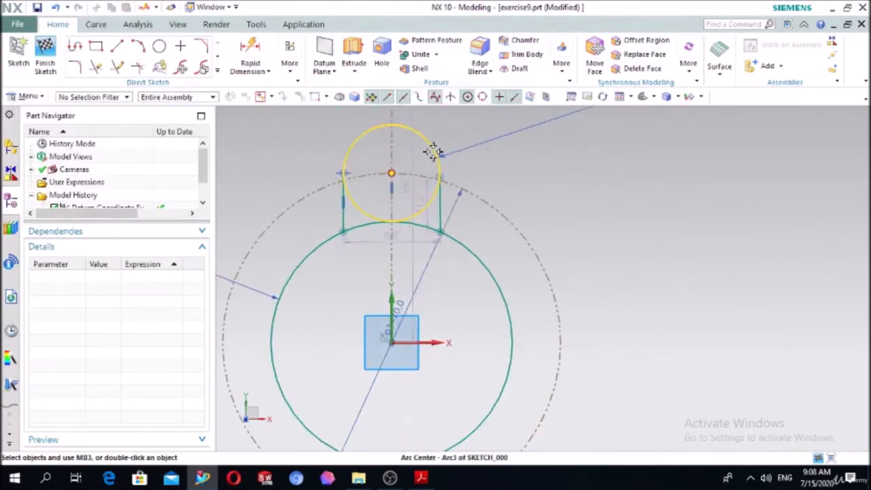
{"action": "scroll", "coordinate": [436, 152], "scroll_direction": "up", "scroll_amount": 4}
{"action": "key", "text": "c"}
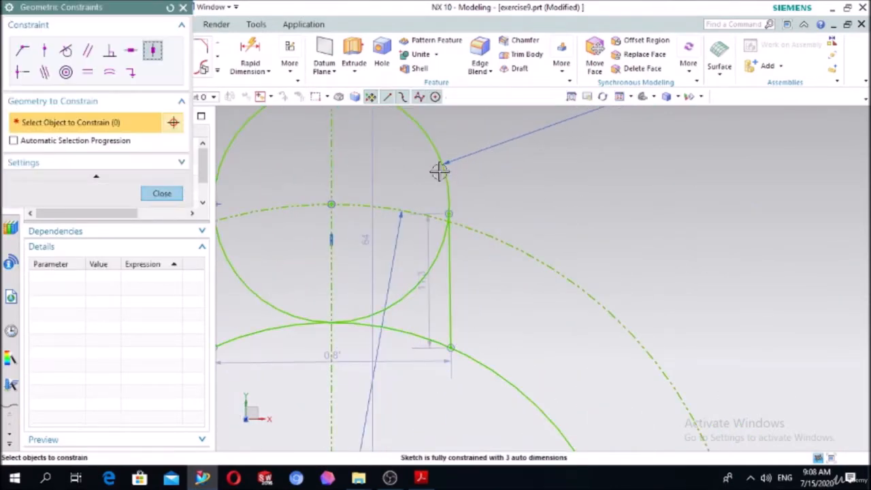
{"action": "left_click", "coordinate": [449, 266]}
{"action": "key", "text": "Escape"}
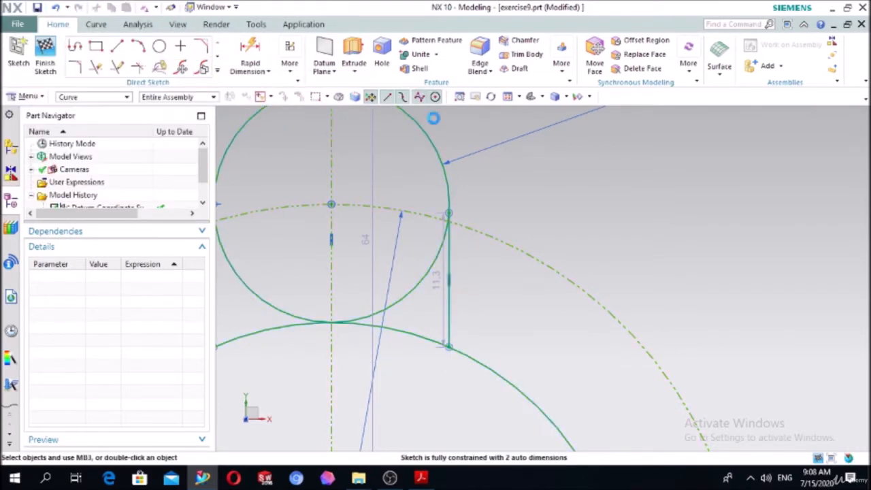
Add a Rapid Dimension between the upper lobe's left and right side lines and set it to 20.
{"action": "scroll", "coordinate": [589, 166], "scroll_direction": "down", "scroll_amount": 3}
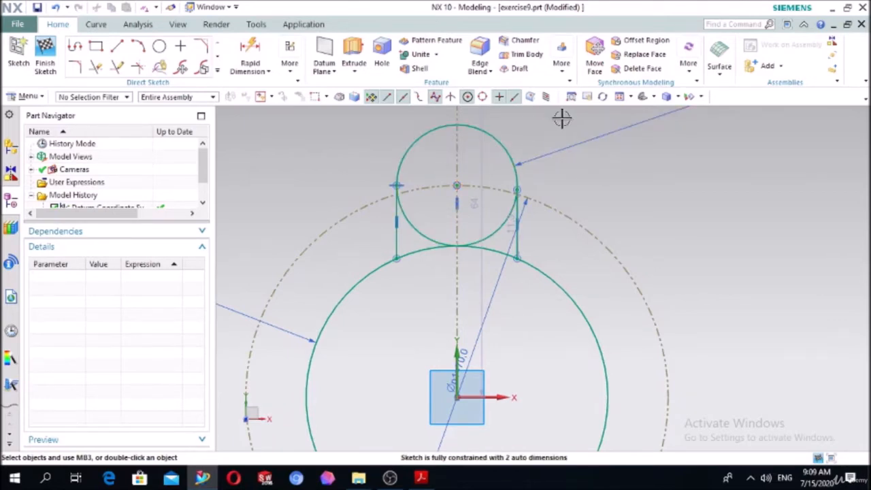
{"action": "scroll", "coordinate": [640, 160], "scroll_direction": "down", "scroll_amount": 3}
{"action": "scroll", "coordinate": [628, 113], "scroll_direction": "up", "scroll_amount": 2}
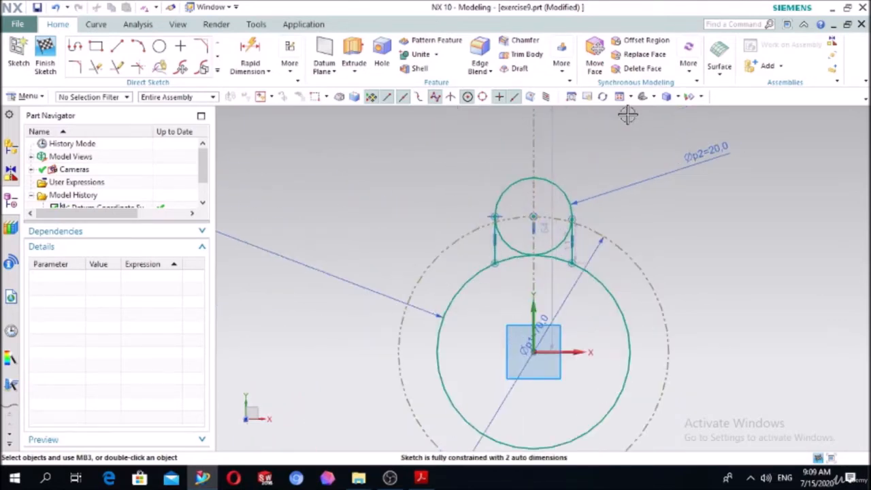
{"action": "left_click", "coordinate": [250, 55]}
{"action": "scroll", "coordinate": [495, 198], "scroll_direction": "up", "scroll_amount": 3}
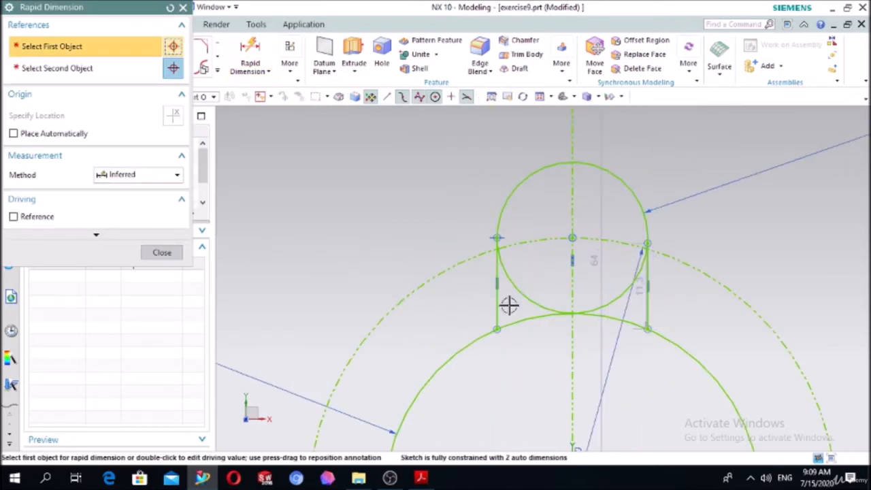
{"action": "left_click", "coordinate": [503, 307]}
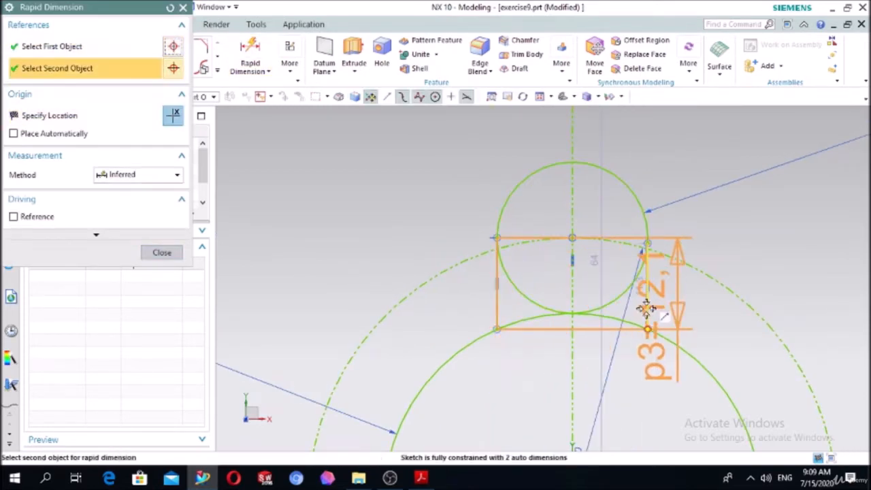
{"action": "left_click", "coordinate": [648, 307]}
{"action": "left_click", "coordinate": [544, 359]}
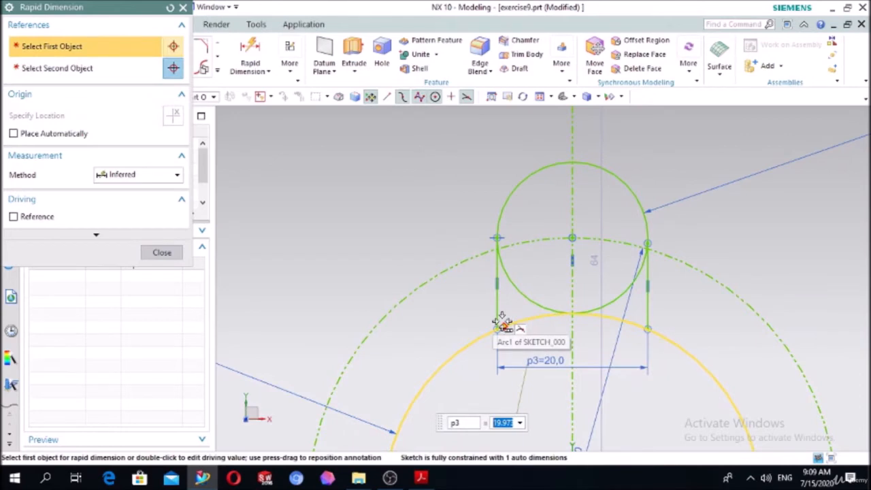
{"action": "type", "text": "20"}
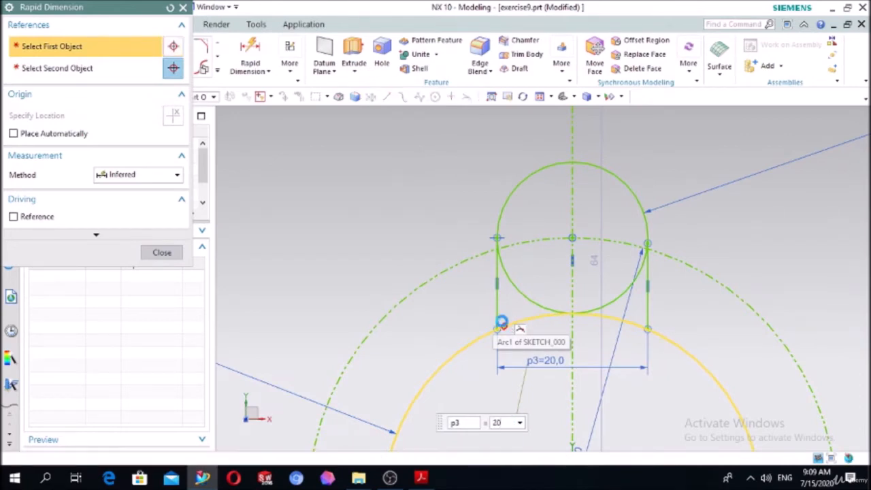
{"action": "key", "text": "Return"}
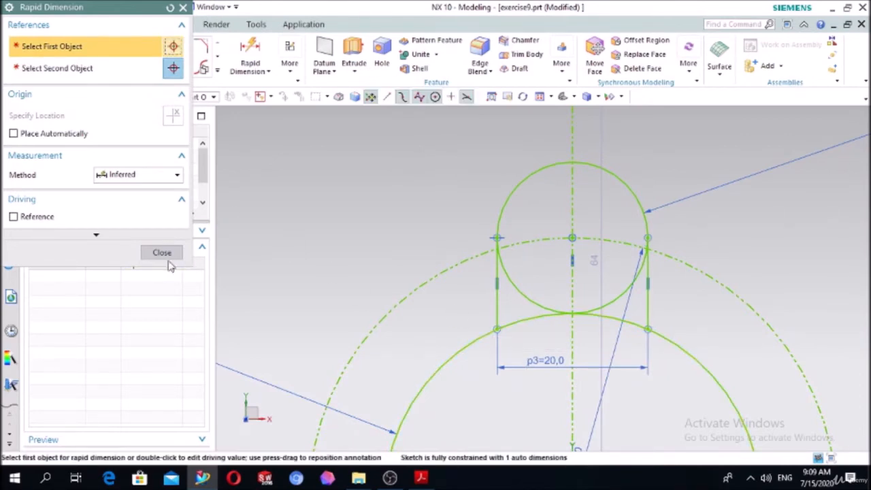
{"action": "left_click", "coordinate": [165, 255]}
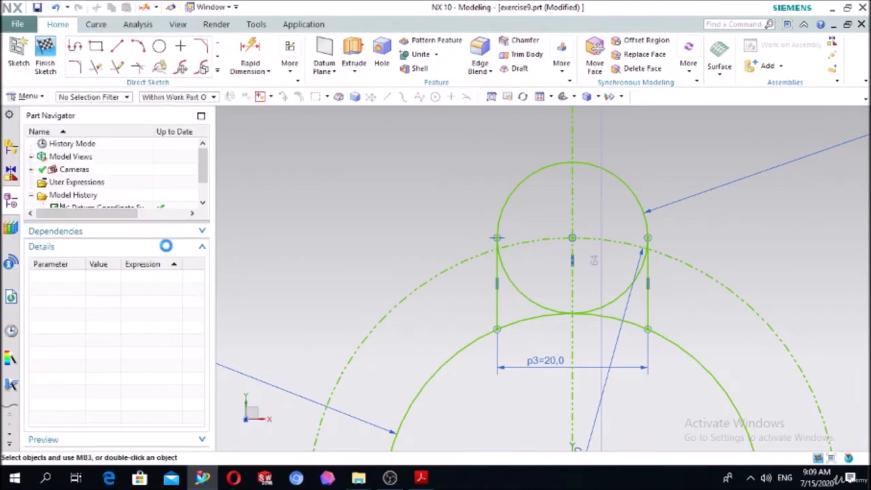
Trim away the lower half of the 20 mm circle and the 50 mm circle's arc between the two side lines.
{"action": "left_click", "coordinate": [114, 68]}
{"action": "left_click", "coordinate": [533, 298]}
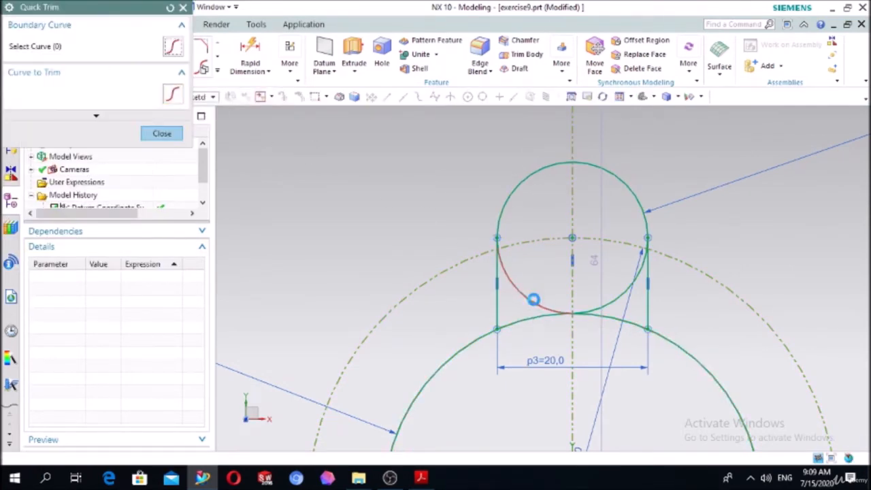
{"action": "left_click", "coordinate": [608, 301]}
{"action": "left_click", "coordinate": [558, 313]}
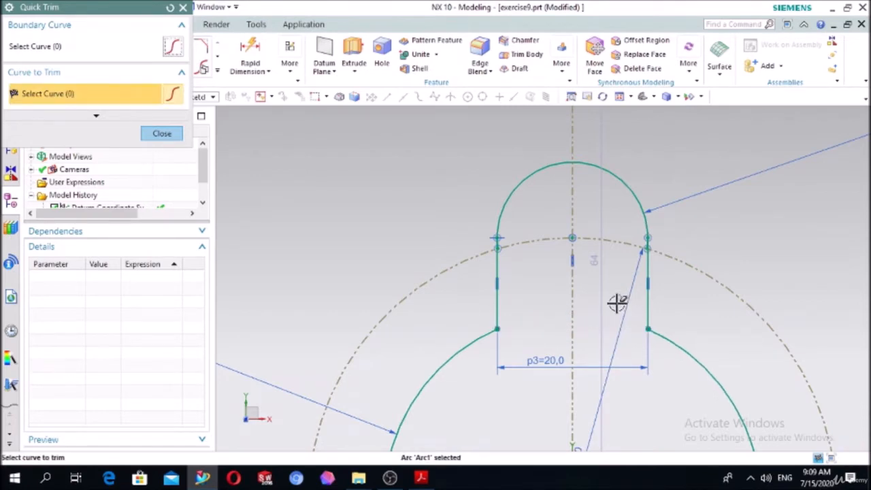
{"action": "left_click", "coordinate": [179, 132]}
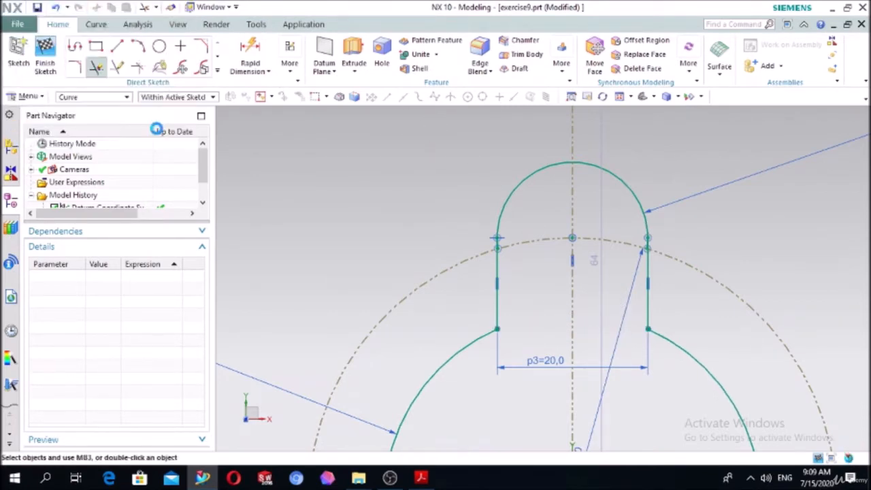
Draw a 10 mm diameter circle centred where the vertical centreline crosses the 70 mm reference circle.
{"action": "left_click", "coordinate": [159, 45]}
{"action": "left_click", "coordinate": [571, 237]}
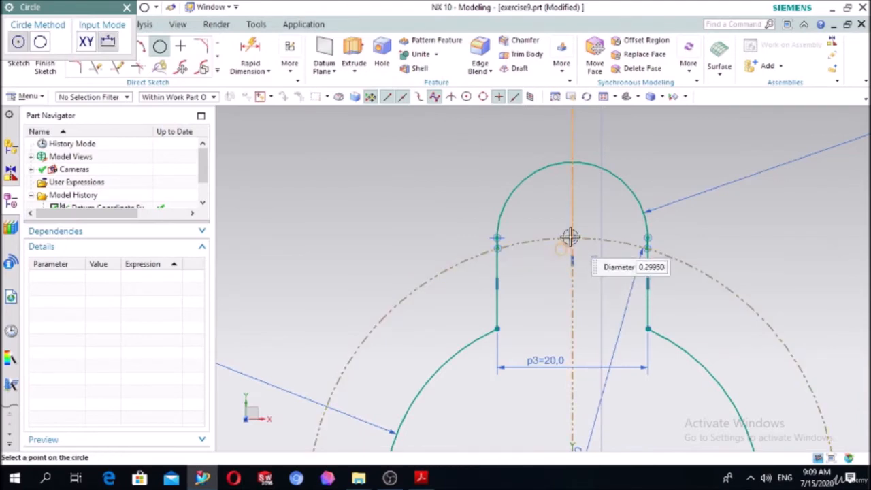
{"action": "key", "text": "Escape"}
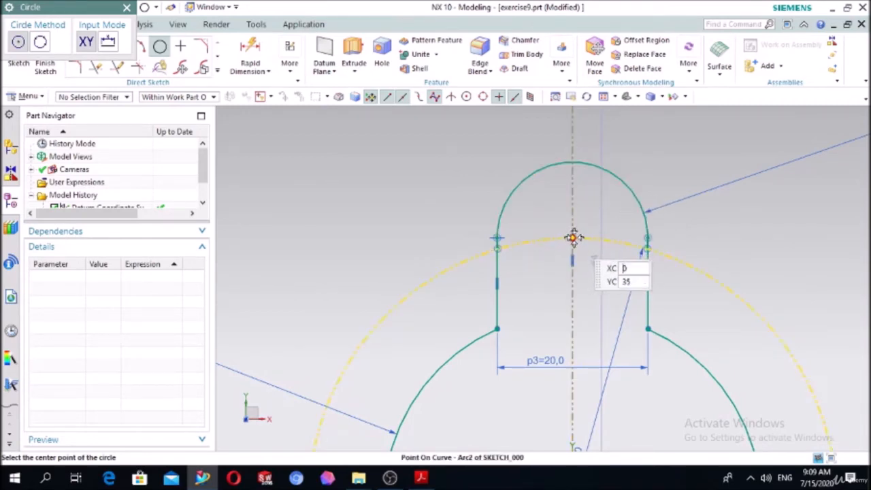
{"action": "scroll", "coordinate": [574, 235], "scroll_direction": "up", "scroll_amount": 4}
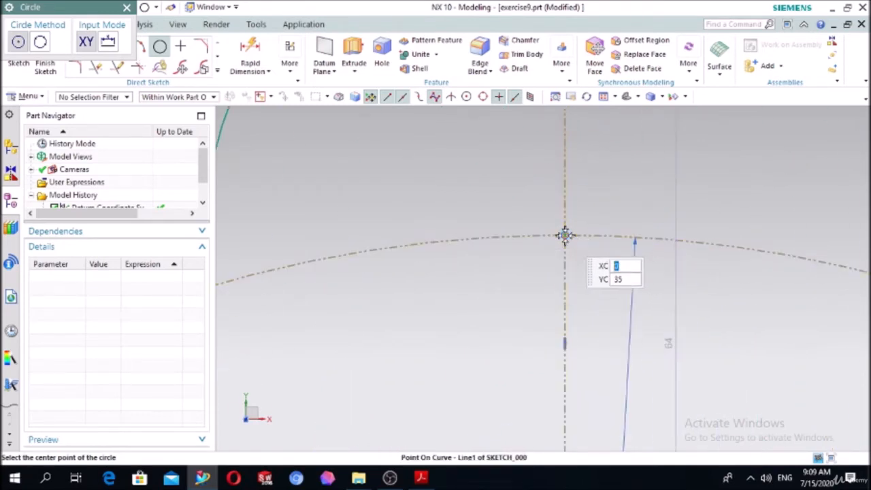
{"action": "left_click", "coordinate": [566, 235]}
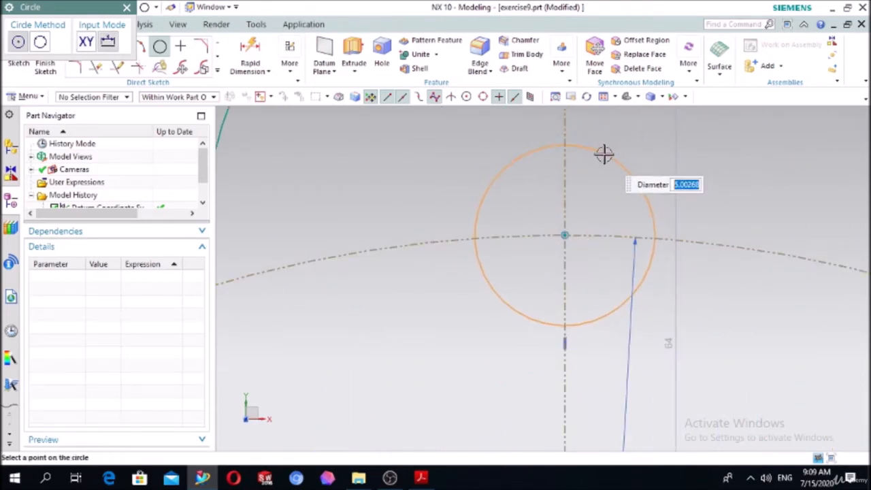
{"action": "type", "text": "0"}
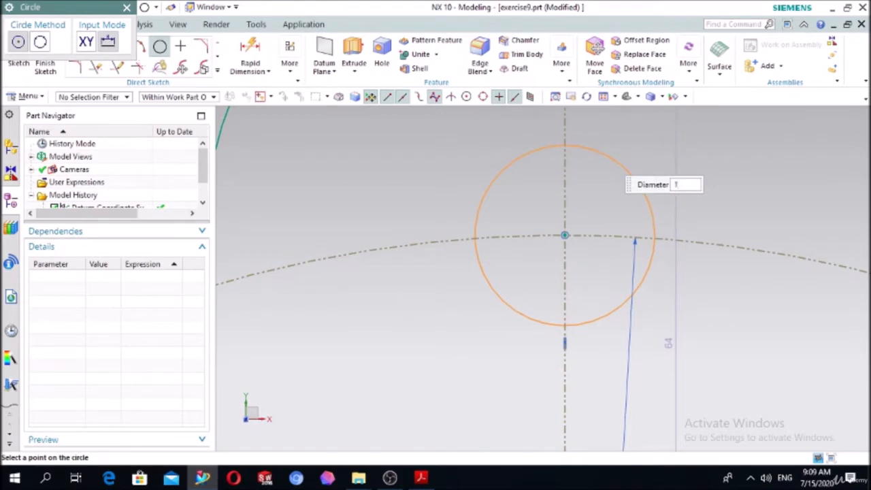
{"action": "key", "text": "Return"}
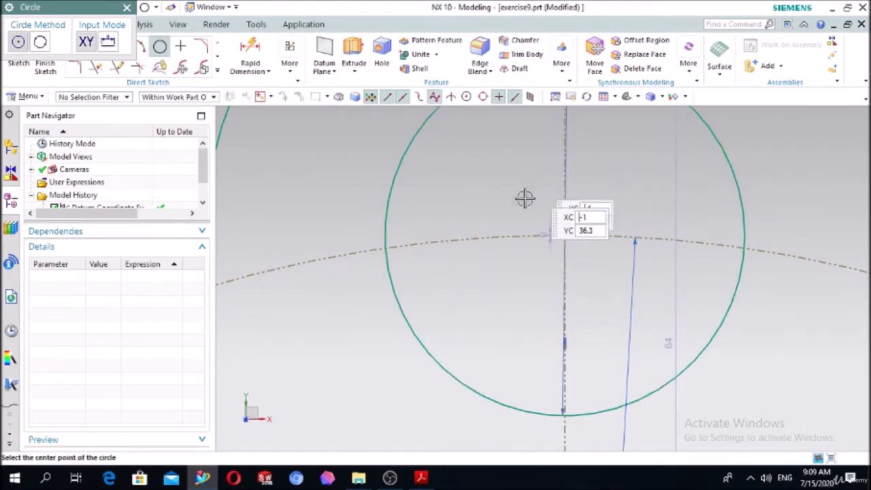
Pattern the upper lobe's arc, side lines and 10 mm circle circularly about the origin with count 3 and pitch angle 120°.
{"action": "scroll", "coordinate": [523, 198], "scroll_direction": "down", "scroll_amount": 5}
{"action": "scroll", "coordinate": [545, 186], "scroll_direction": "down", "scroll_amount": 2}
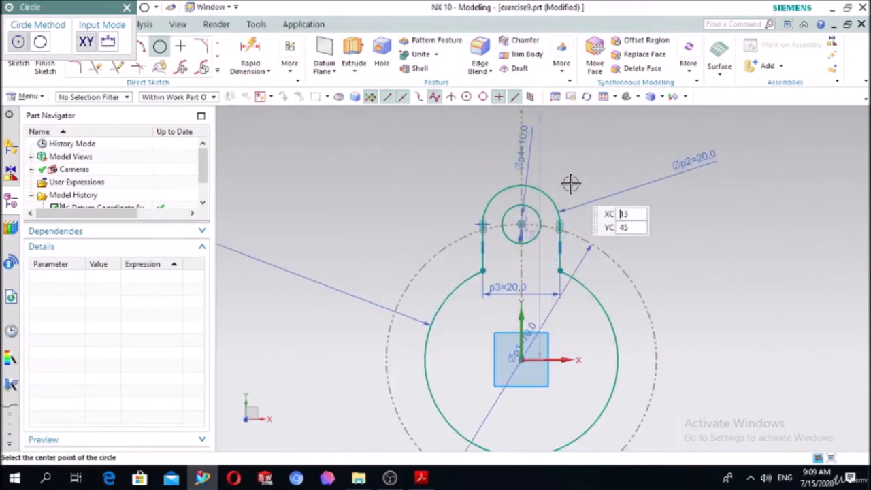
{"action": "left_click", "coordinate": [217, 70]}
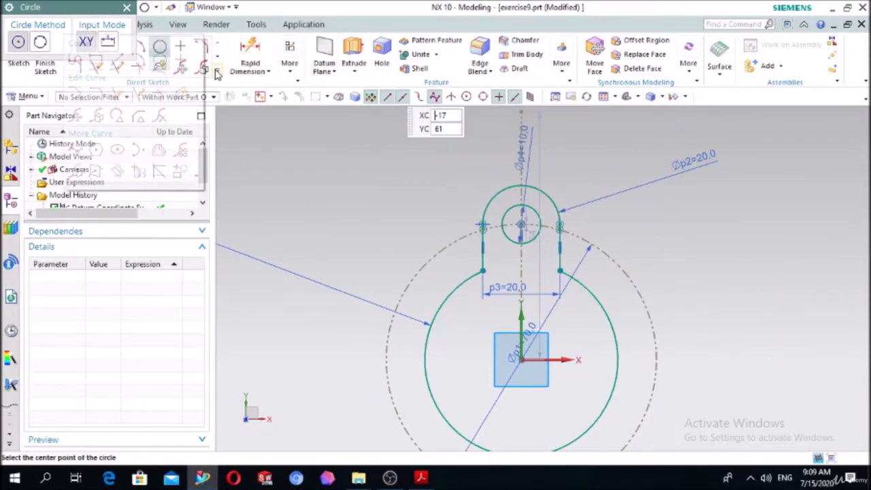
{"action": "left_click", "coordinate": [185, 156]}
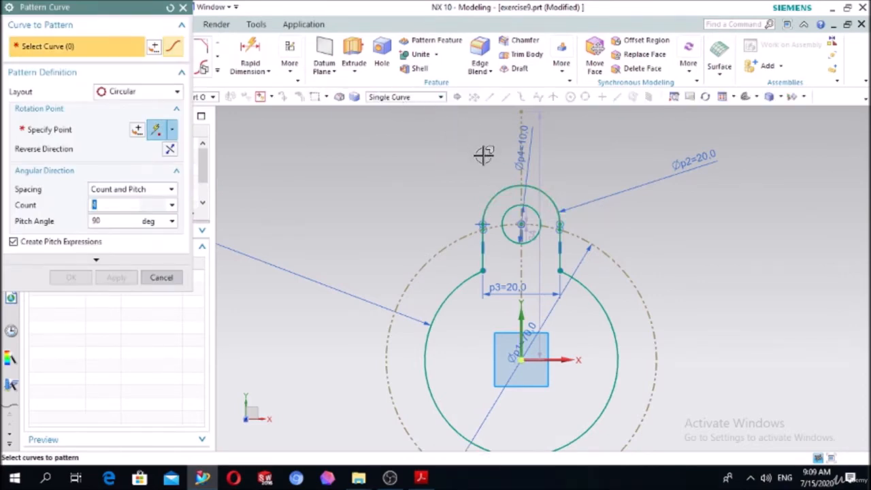
{"action": "left_click", "coordinate": [496, 194]}
{"action": "left_click", "coordinate": [482, 252]}
{"action": "left_click", "coordinate": [560, 249]}
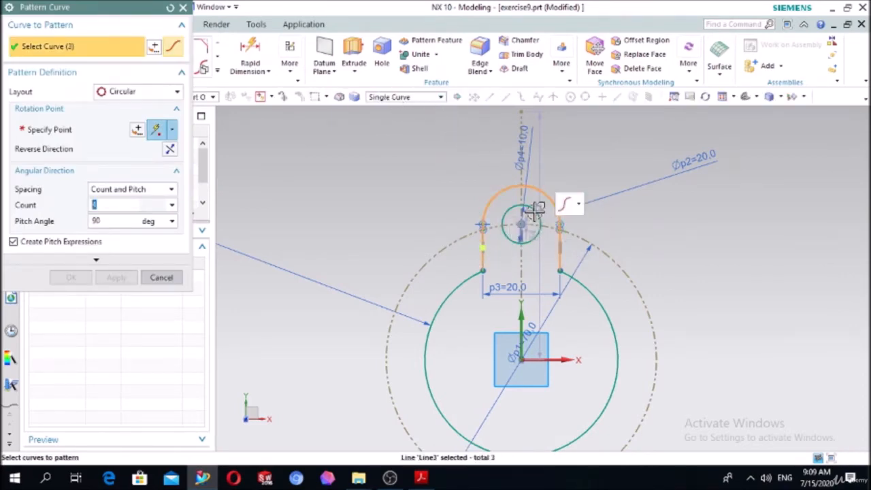
{"action": "left_click", "coordinate": [537, 214]}
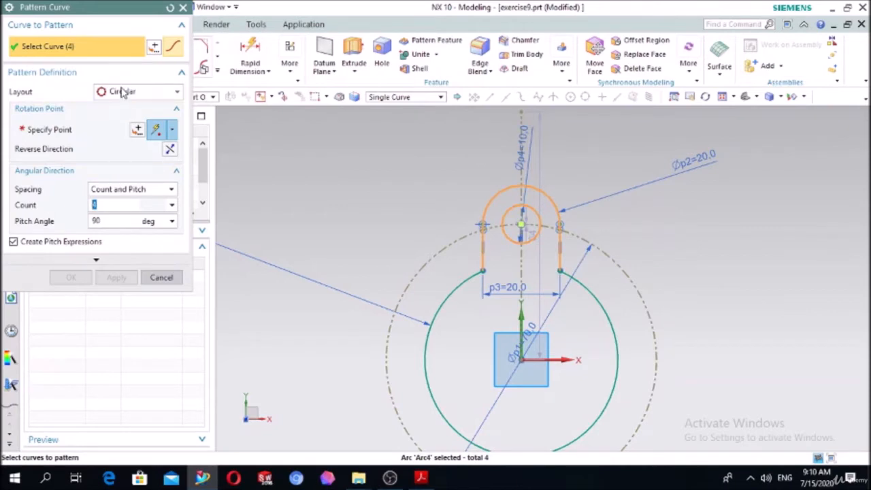
{"action": "left_click", "coordinate": [91, 128]}
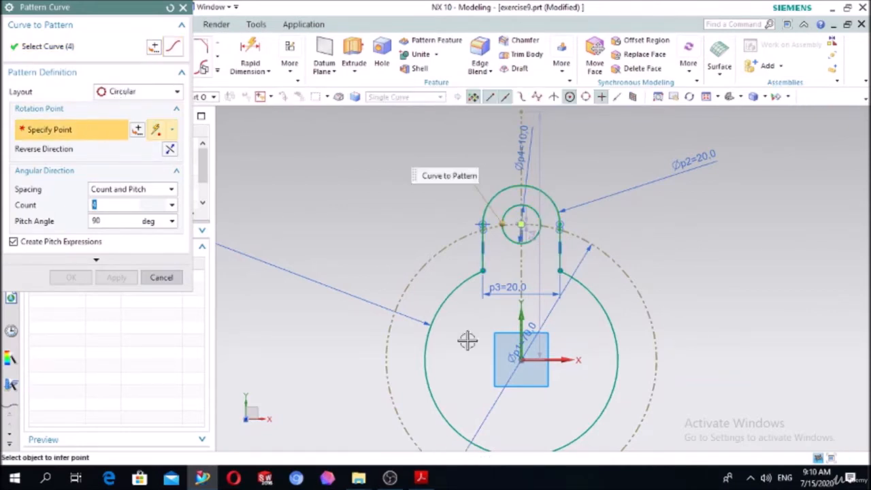
{"action": "left_click", "coordinate": [519, 359]}
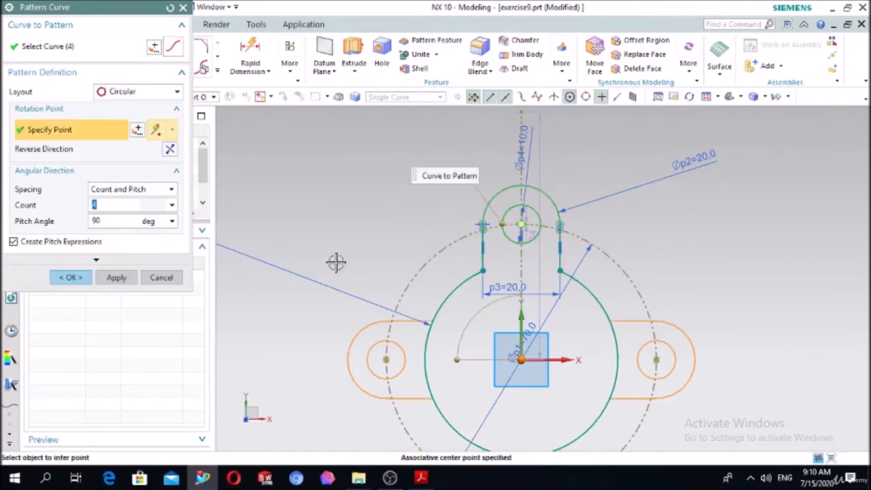
{"action": "left_click", "coordinate": [107, 224]}
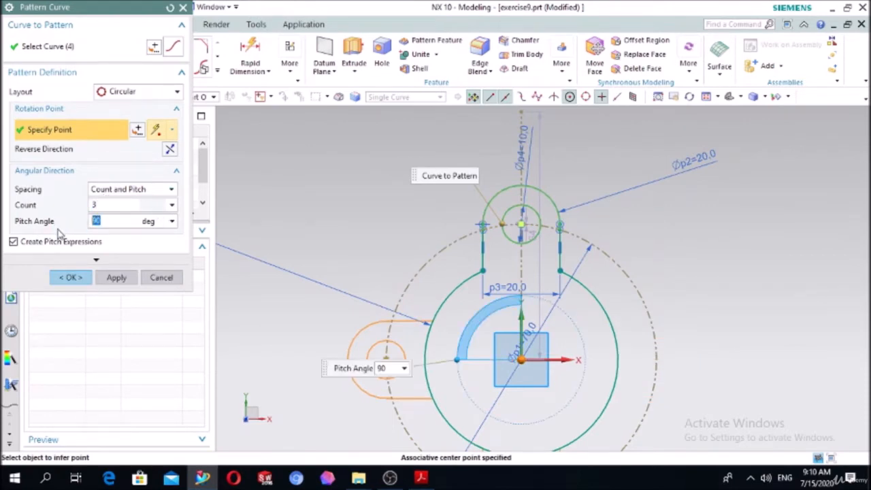
{"action": "key", "text": "Return"}
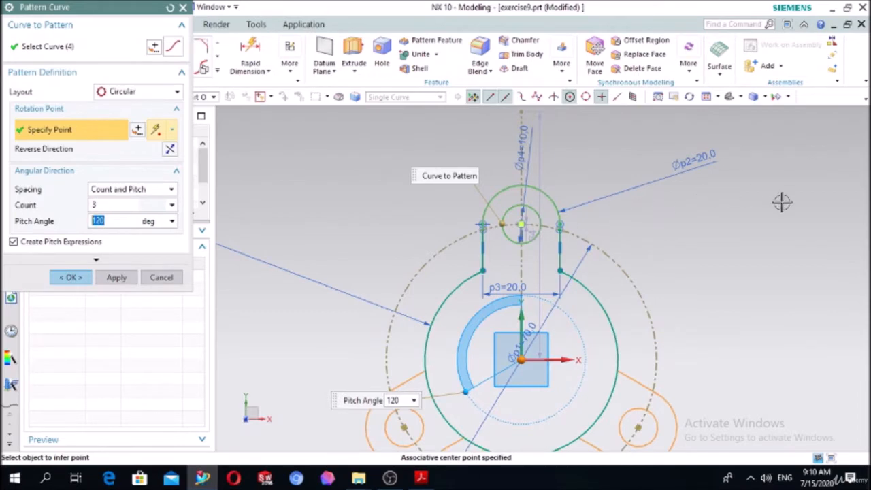
{"action": "scroll", "coordinate": [762, 225], "scroll_direction": "down", "scroll_amount": 3}
{"action": "left_click", "coordinate": [72, 277]}
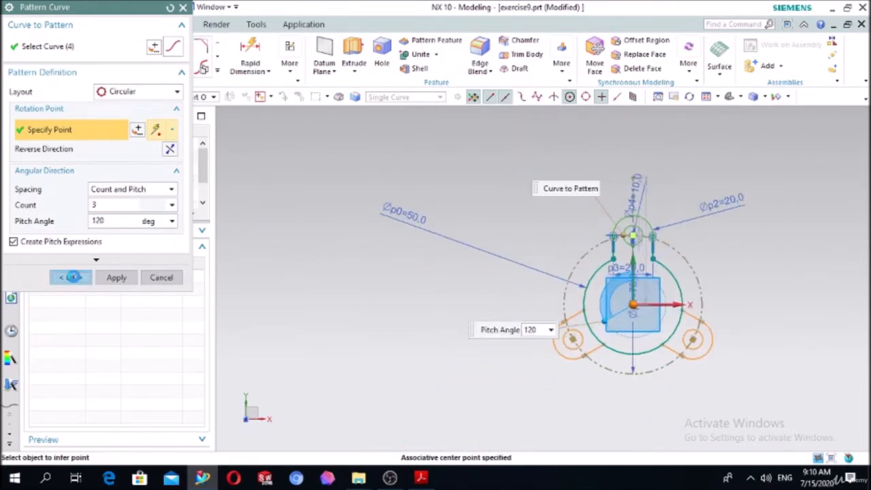
Trim the 50 mm circle's arcs lying between the side lines of the two lower lobes.
{"action": "scroll", "coordinate": [733, 306], "scroll_direction": "up", "scroll_amount": 2}
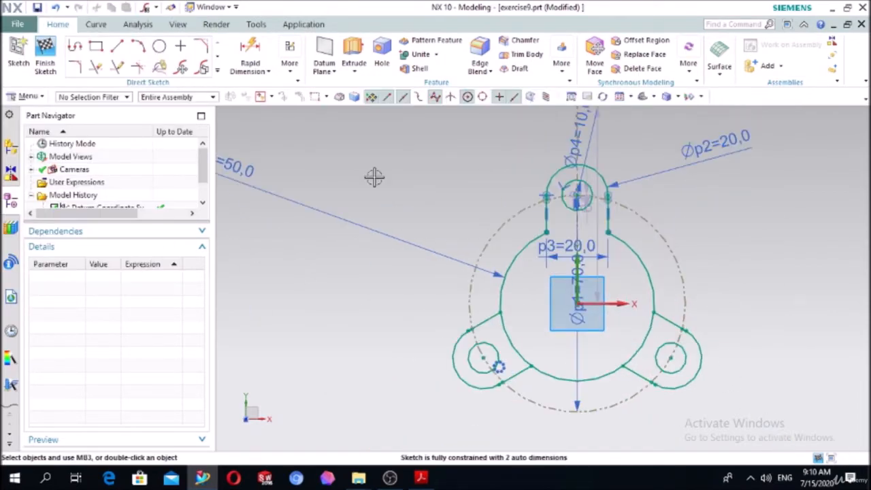
{"action": "left_click", "coordinate": [103, 70]}
{"action": "scroll", "coordinate": [469, 277], "scroll_direction": "up", "scroll_amount": 4}
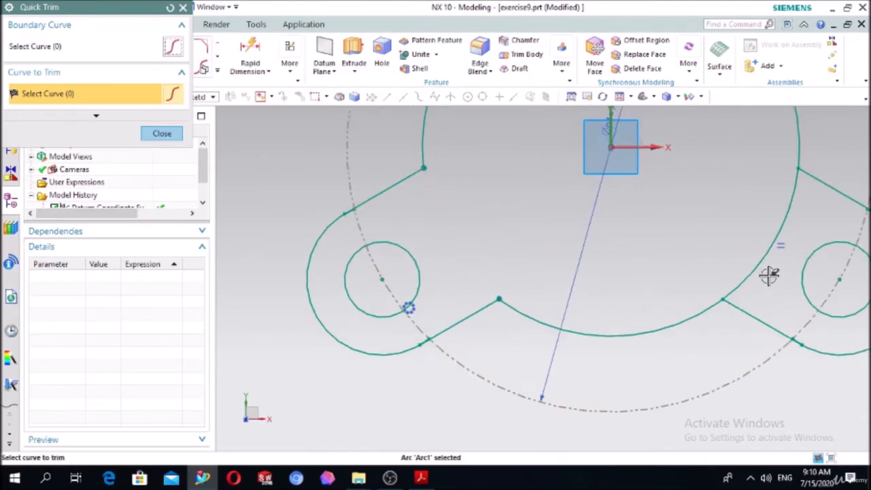
{"action": "left_click", "coordinate": [758, 259]}
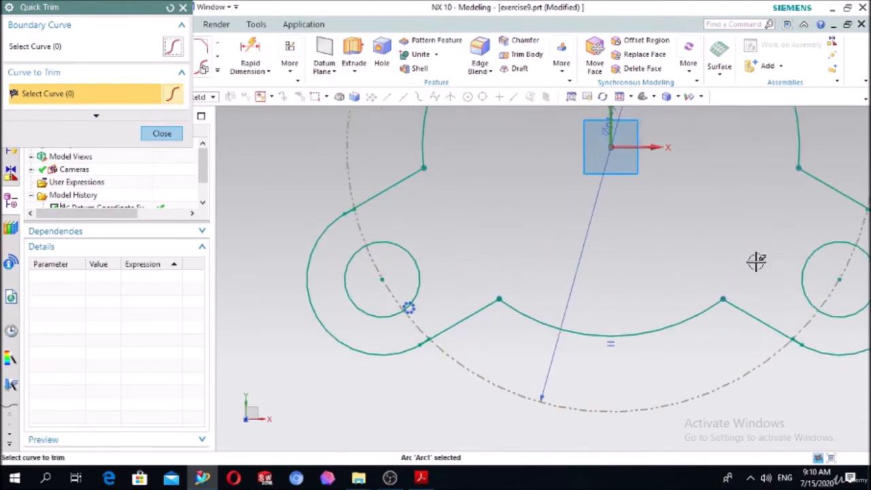
{"action": "left_click", "coordinate": [161, 134]}
{"action": "scroll", "coordinate": [317, 202], "scroll_direction": "down", "scroll_amount": 3}
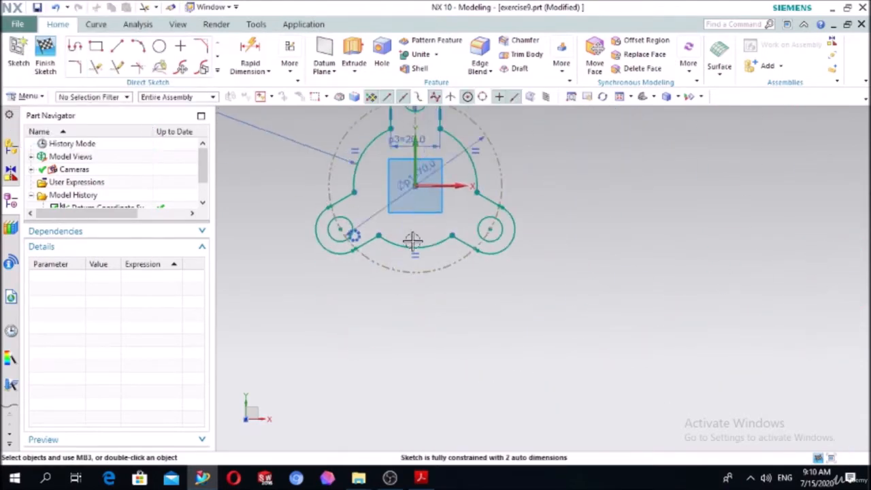
Extrude the three-lobed profile with its holes from 0 to 10 mm.
{"action": "scroll", "coordinate": [460, 131], "scroll_direction": "up", "scroll_amount": 1}
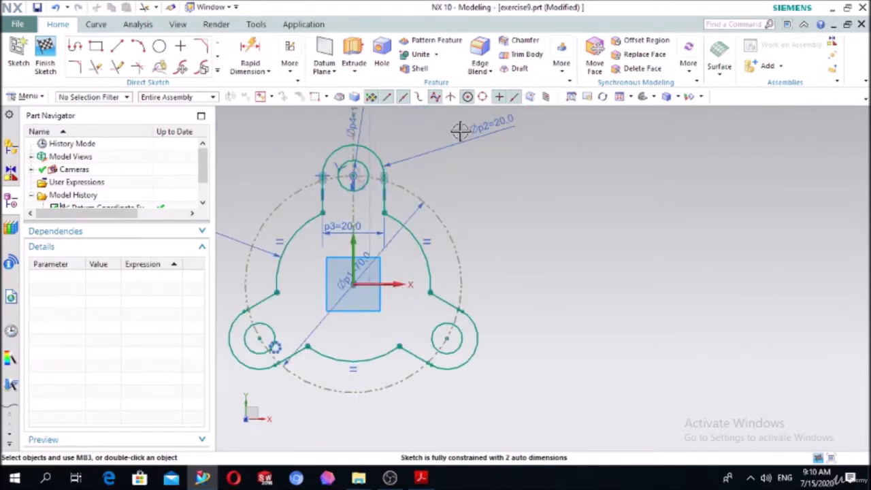
{"action": "left_click", "coordinate": [353, 54]}
{"action": "scroll", "coordinate": [519, 149], "scroll_direction": "down", "scroll_amount": 2}
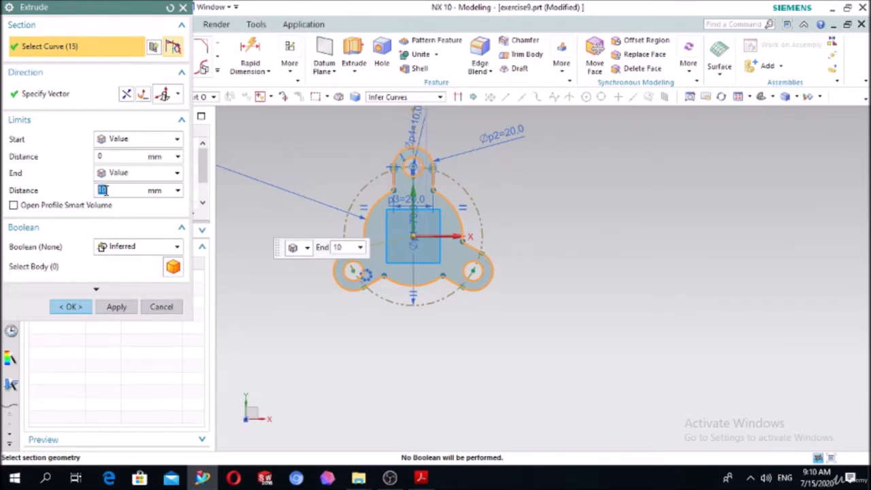
{"action": "left_click", "coordinate": [73, 307]}
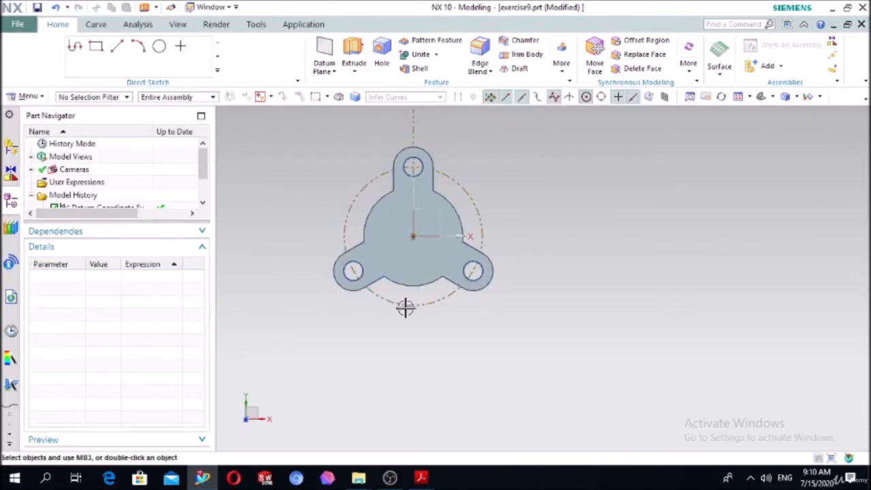
{"action": "middle_click_drag", "start_coordinate": [405, 306], "coordinate": [409, 272]}
{"action": "scroll", "coordinate": [500, 149], "scroll_direction": "up", "scroll_amount": 3}
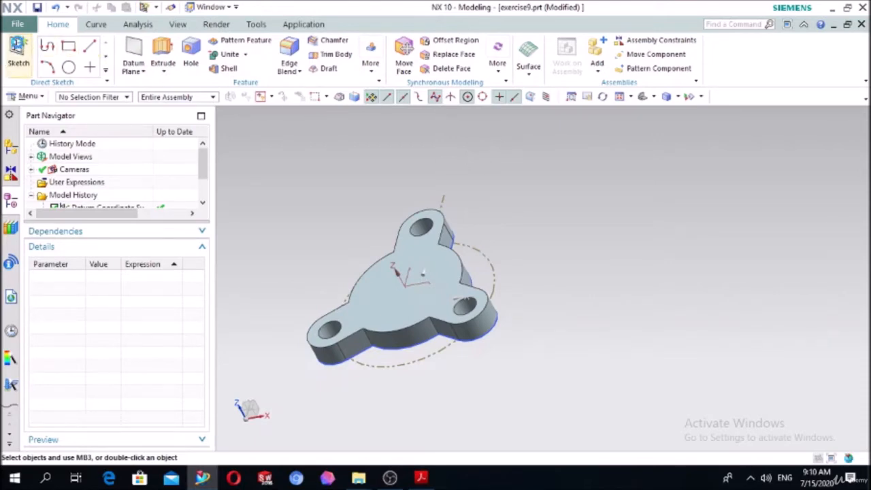
Sketch a 40 mm diameter circle on the top face of the lobed plate, centred on the plate's centre.
{"action": "left_click", "coordinate": [19, 51]}
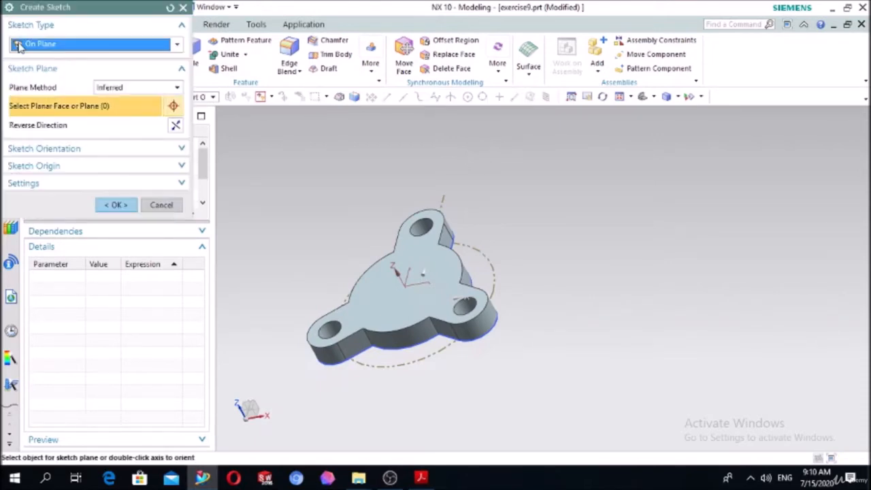
{"action": "left_click", "coordinate": [396, 315]}
{"action": "left_click", "coordinate": [113, 205]}
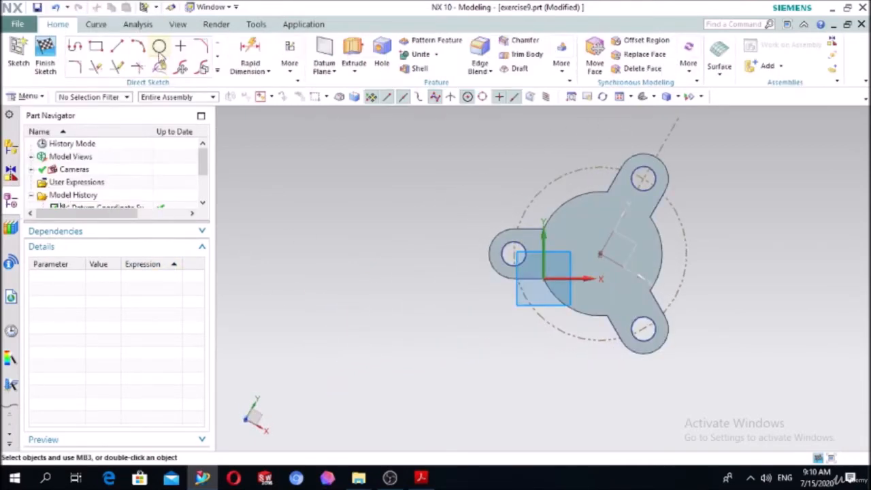
{"action": "left_click", "coordinate": [159, 46]}
{"action": "scroll", "coordinate": [625, 257], "scroll_direction": "up", "scroll_amount": 2}
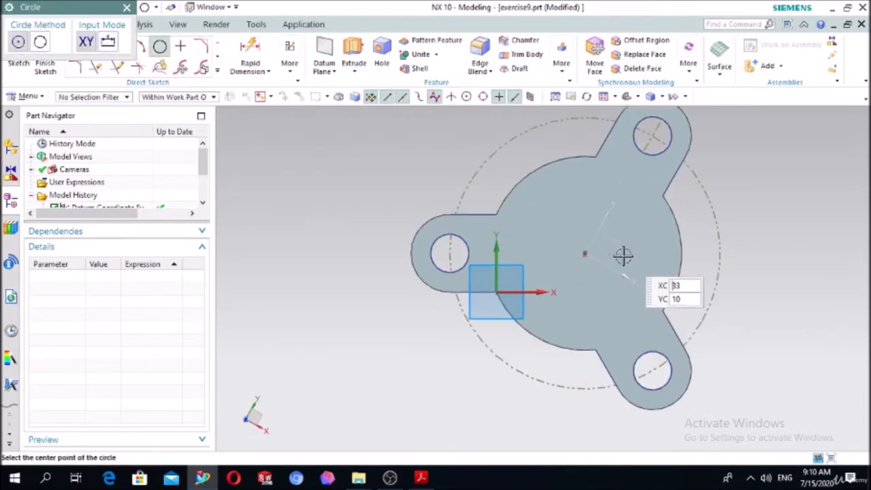
{"action": "left_click", "coordinate": [584, 253]}
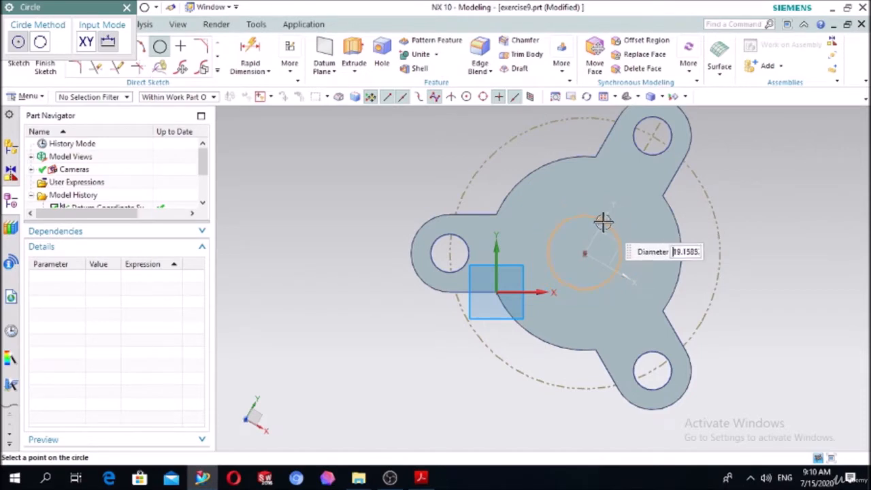
{"action": "type", "text": "40"}
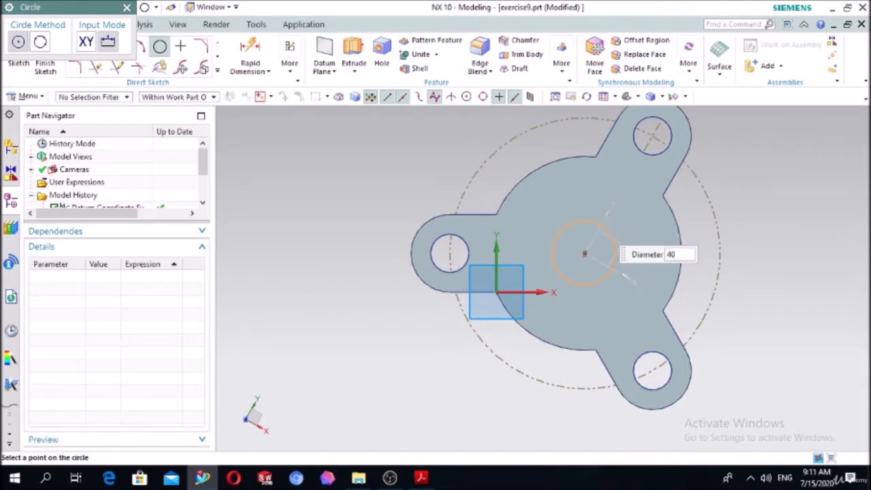
{"action": "key", "text": "Return"}
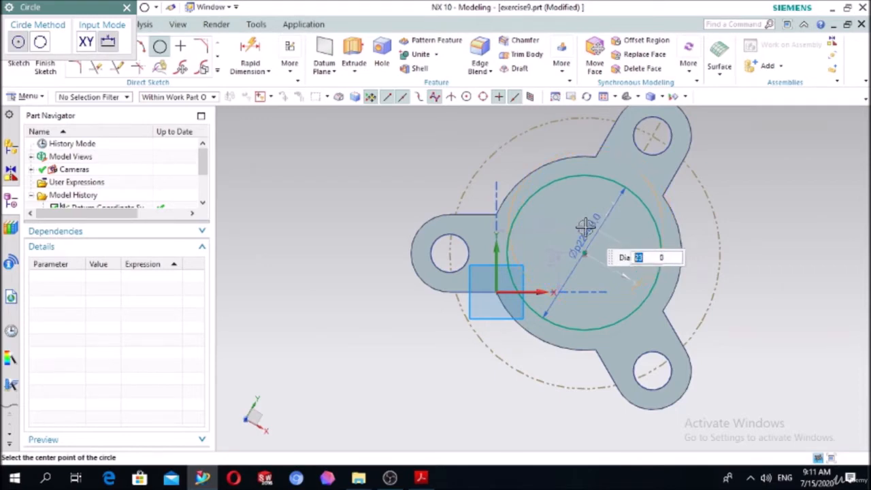
{"action": "key", "text": "Escape"}
Extrude the 40 mm circle 30 mm away from the plate with the Boolean set to Unite.
{"action": "left_click", "coordinate": [354, 54]}
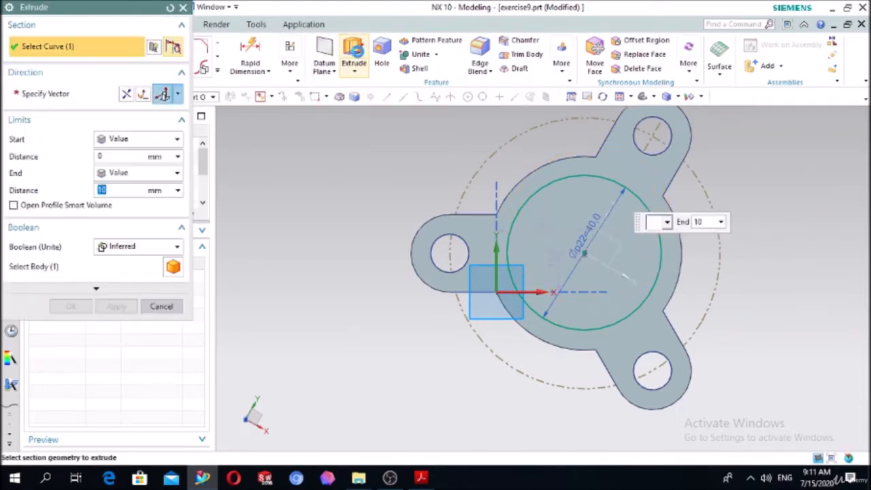
{"action": "middle_click_drag", "start_coordinate": [351, 263], "coordinate": [268, 238]}
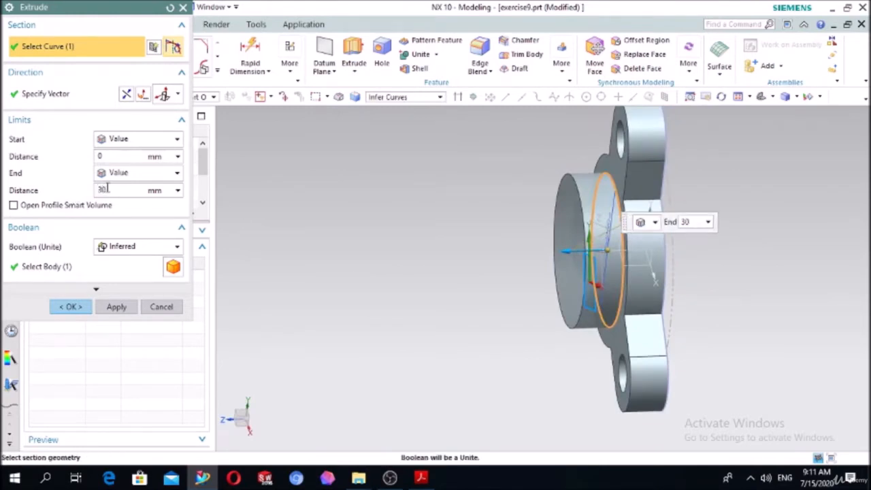
{"action": "left_click", "coordinate": [158, 249]}
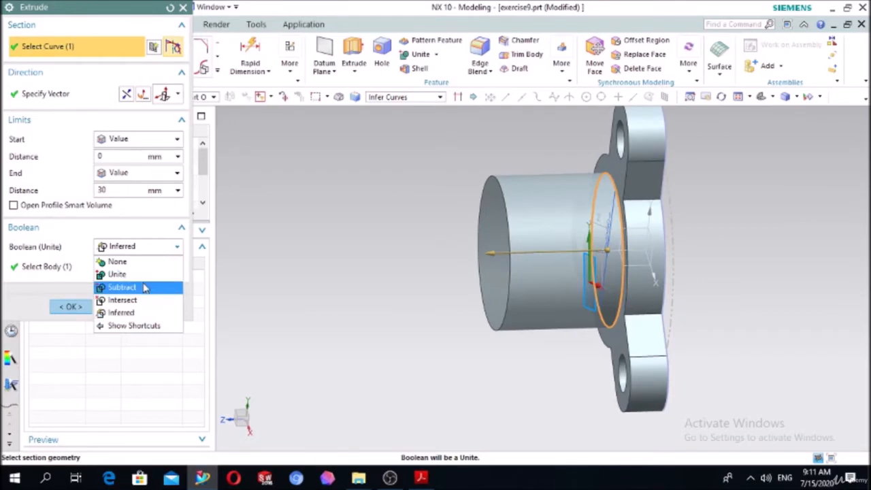
{"action": "left_click", "coordinate": [123, 273]}
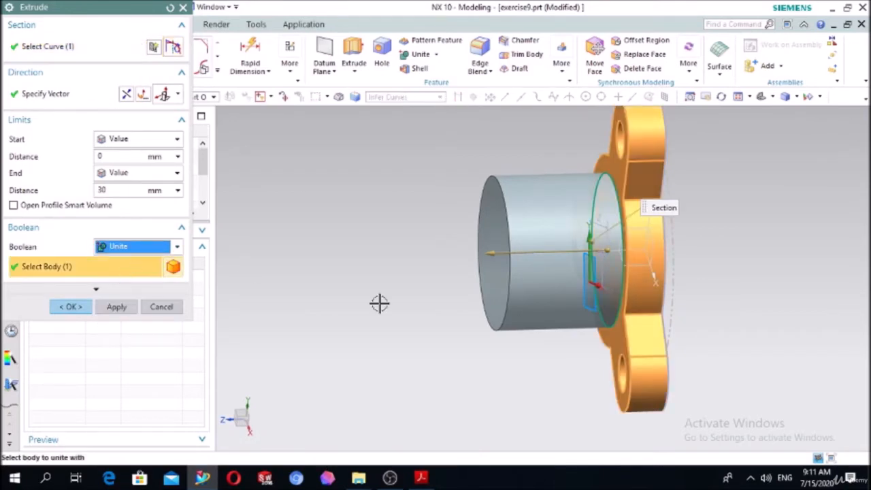
{"action": "left_click", "coordinate": [71, 307]}
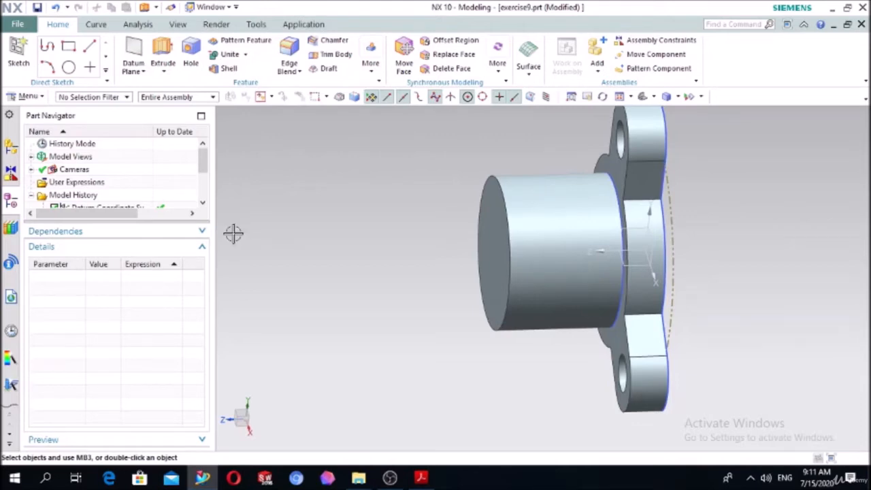
Sketch a 30 mm diameter circle on the hub's end face, centred at the sketch origin.
{"action": "left_click", "coordinate": [19, 54]}
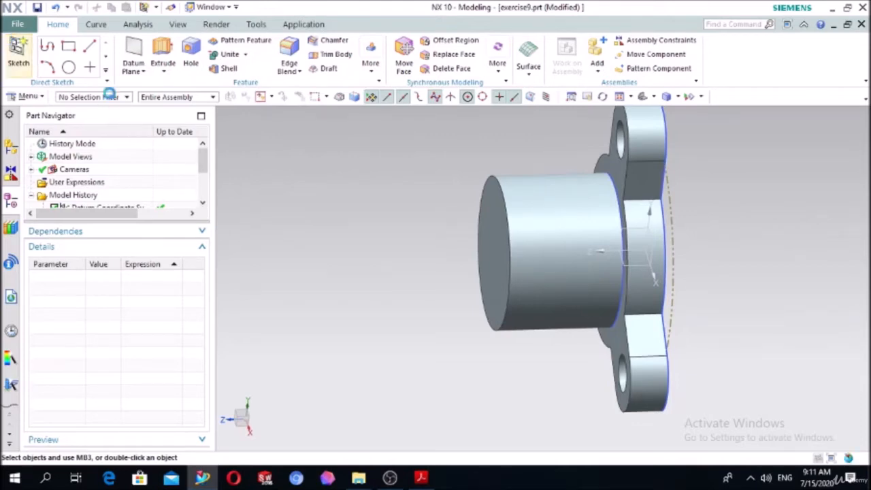
{"action": "left_click", "coordinate": [479, 232]}
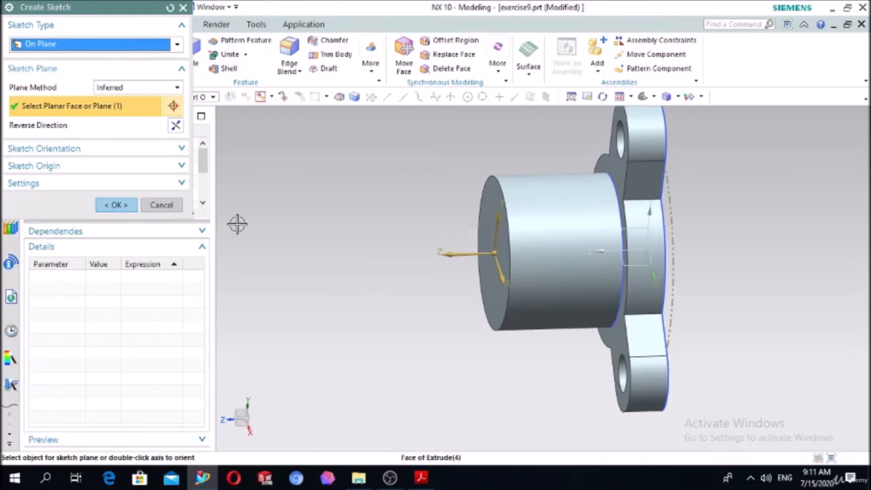
{"action": "left_click", "coordinate": [116, 204]}
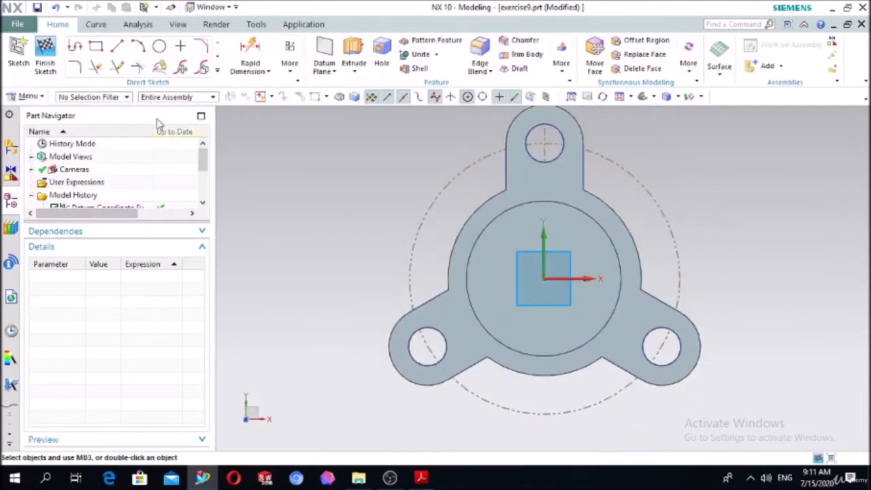
{"action": "left_click", "coordinate": [158, 46]}
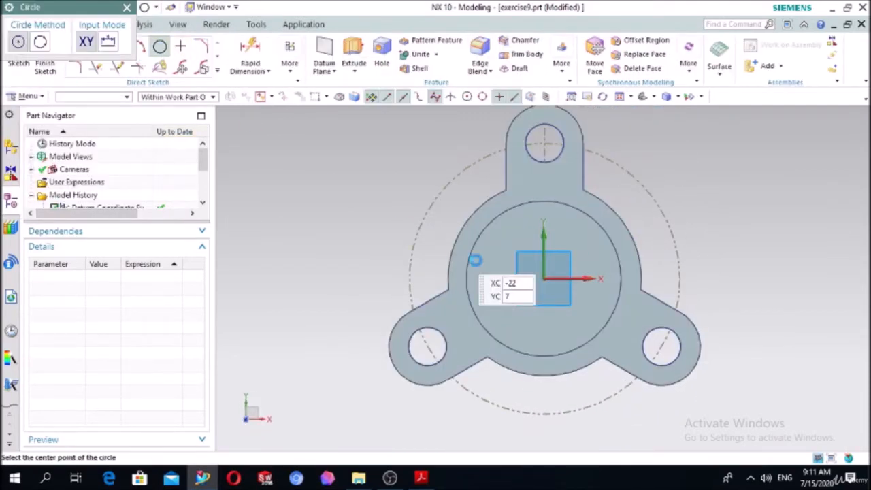
{"action": "left_click", "coordinate": [544, 278]}
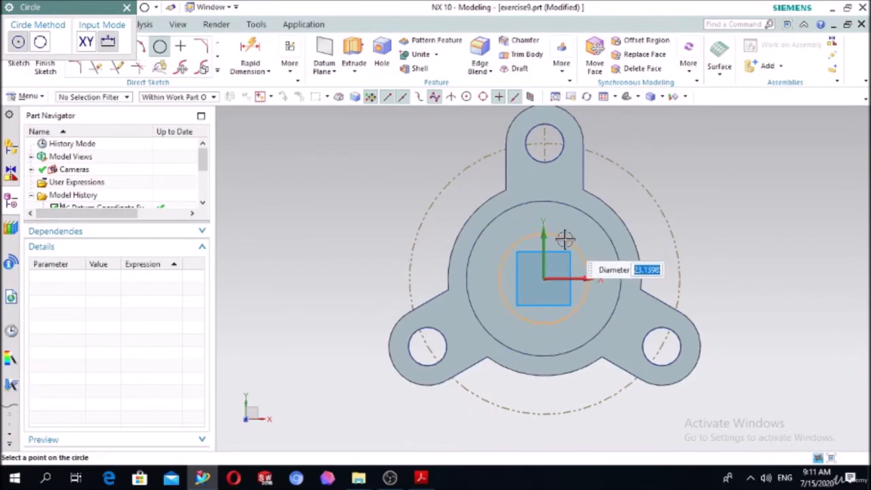
{"action": "type", "text": "30"}
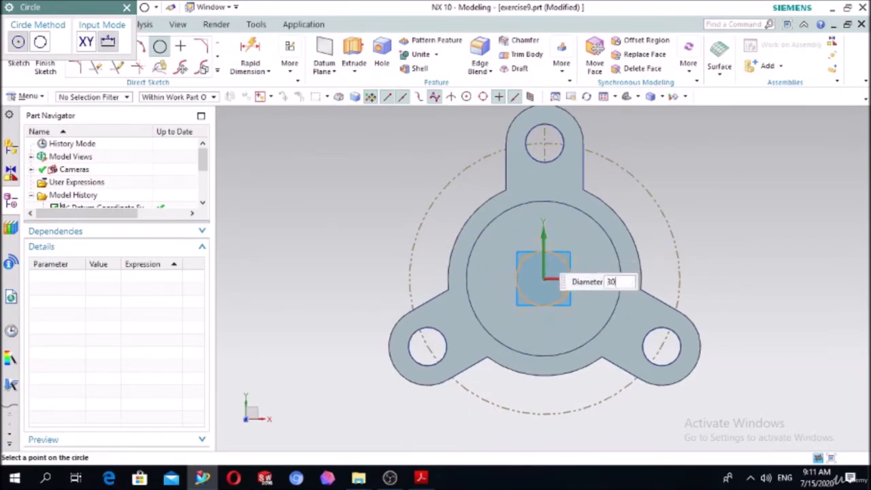
{"action": "key", "text": "Return"}
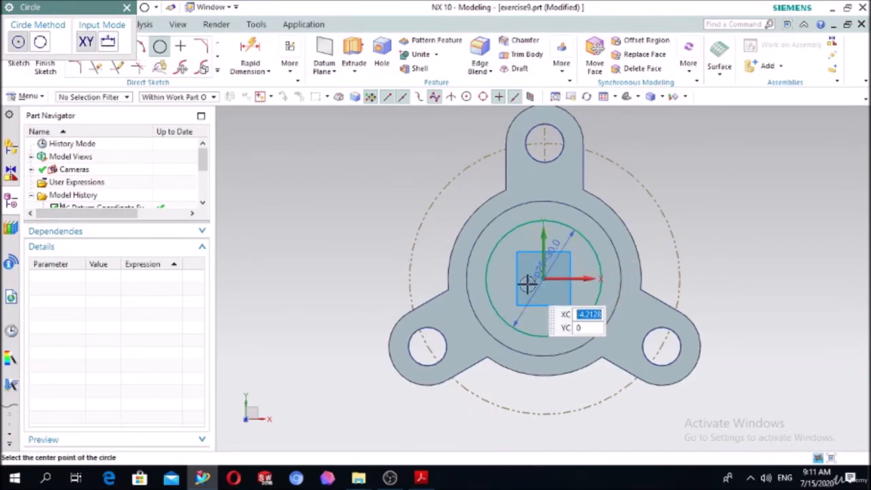
{"action": "key", "text": "Escape"}
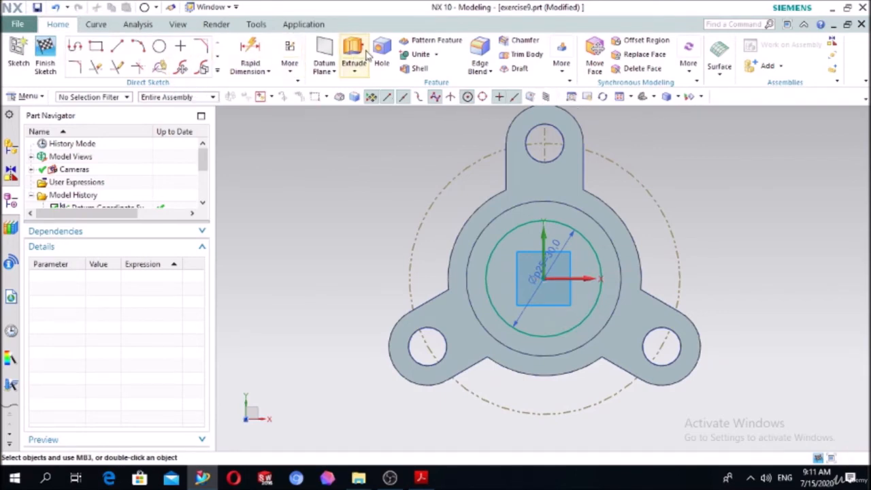
Extrude the 30 mm circle back through the hub with Until Selected to the plate's rear face, using Subtract.
{"action": "left_click", "coordinate": [355, 47]}
{"action": "middle_click_drag", "start_coordinate": [336, 184], "coordinate": [288, 202]}
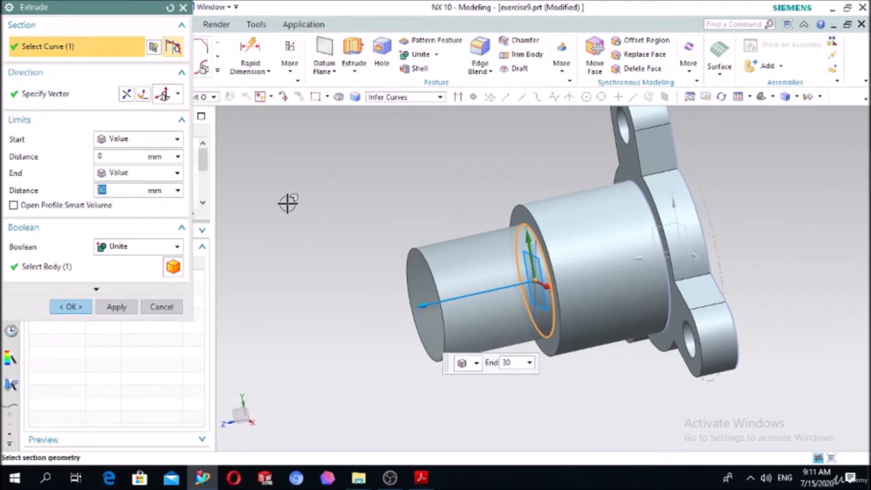
{"action": "double_click", "coordinate": [420, 306]}
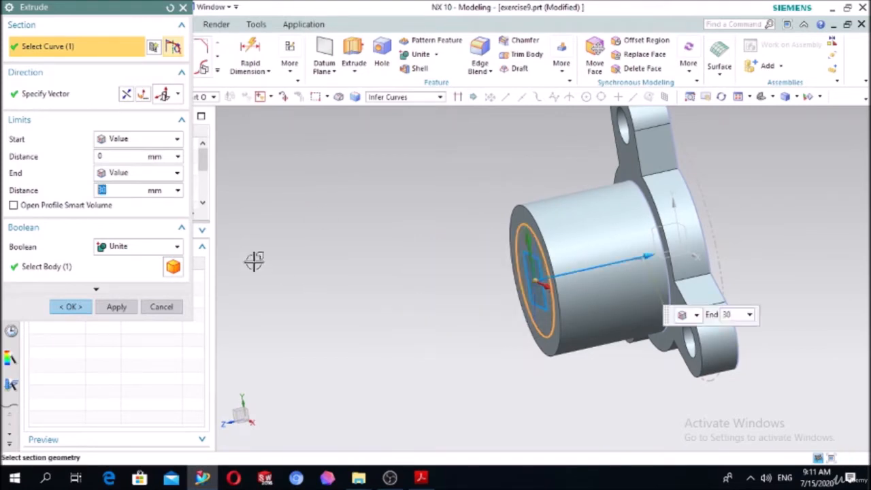
{"action": "left_click", "coordinate": [136, 172]}
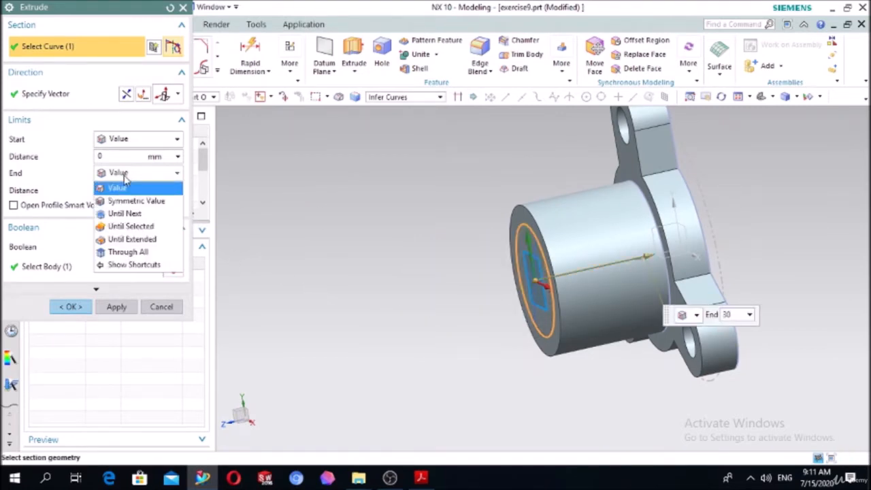
{"action": "left_click", "coordinate": [120, 227]}
{"action": "middle_click_drag", "start_coordinate": [311, 259], "coordinate": [529, 268]}
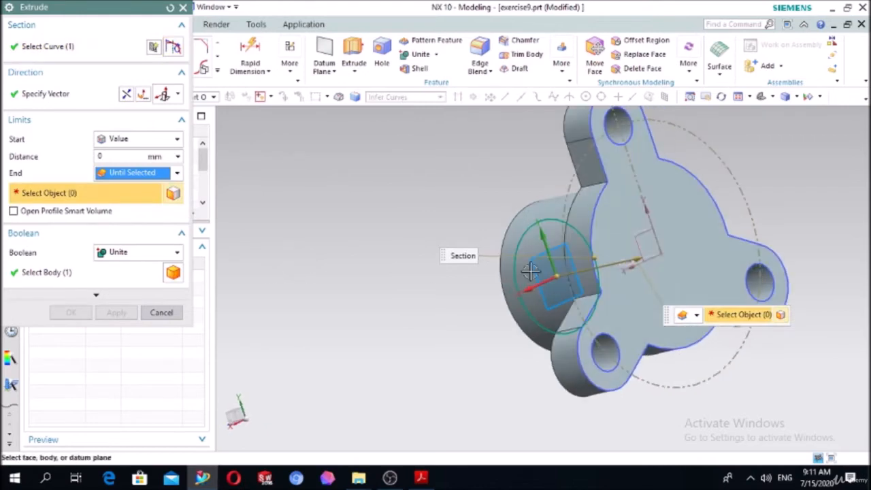
{"action": "left_click", "coordinate": [634, 211]}
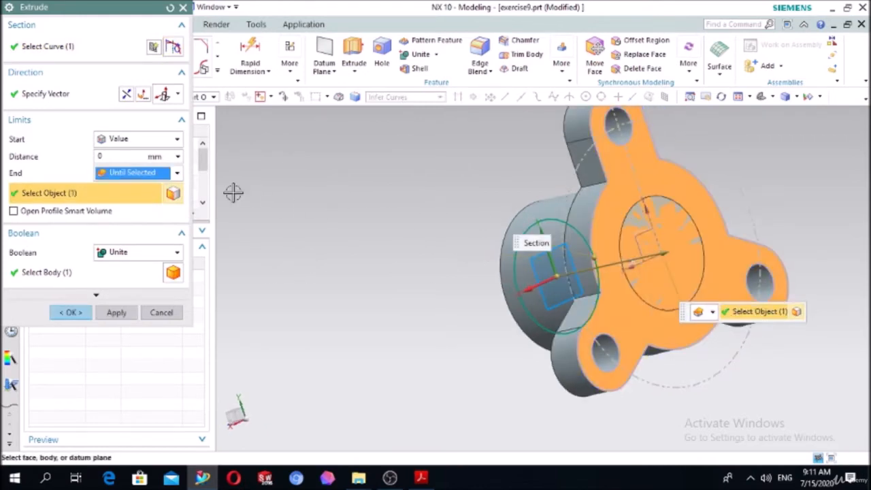
{"action": "left_click", "coordinate": [135, 254]}
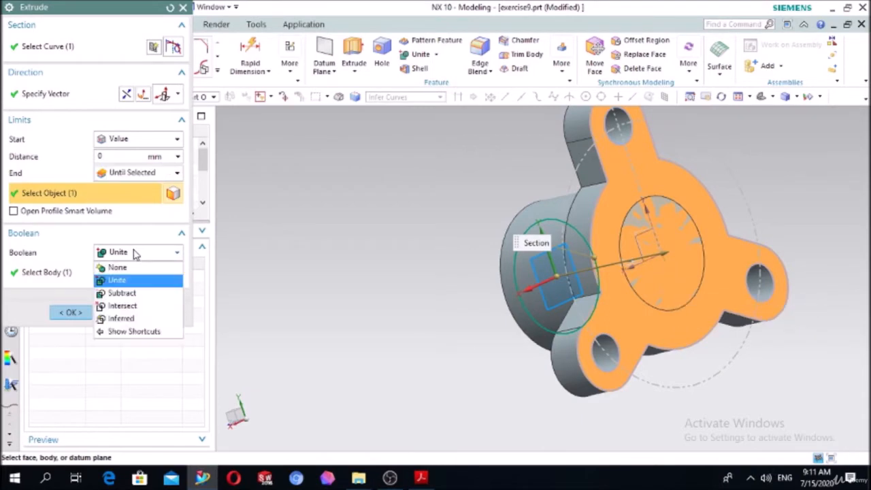
{"action": "left_click", "coordinate": [122, 292]}
{"action": "middle_click_drag", "start_coordinate": [311, 253], "coordinate": [408, 218]}
{"action": "left_click", "coordinate": [71, 312]}
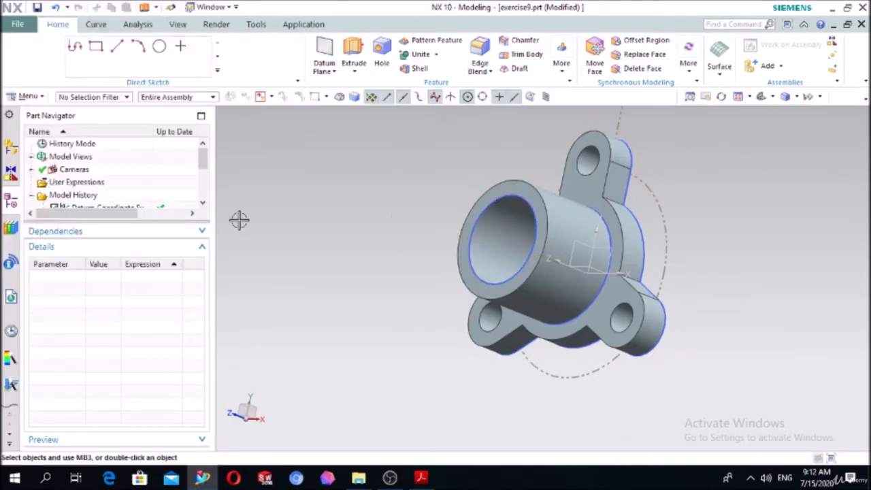
{"action": "middle_click_drag", "start_coordinate": [238, 219], "coordinate": [281, 229]}
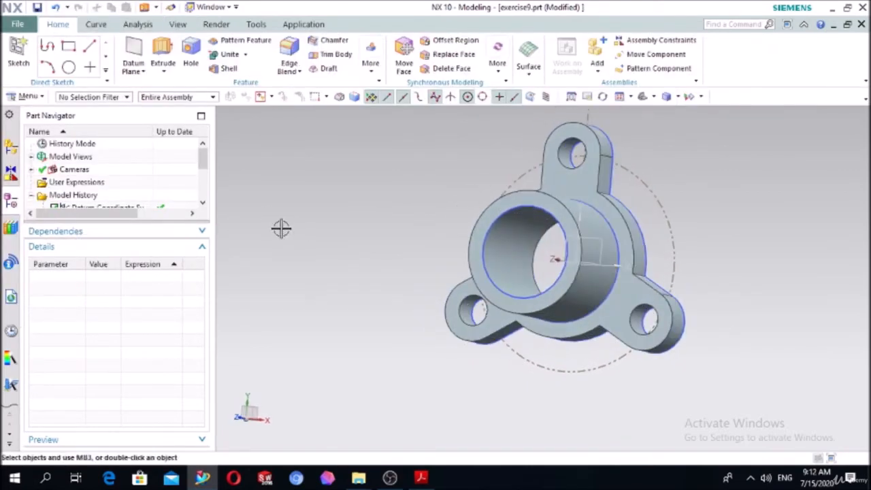
Check the flange drawing in Adobe Acrobat Reader, return to NX and start a sketch on the hub's annular end face.
{"action": "left_click", "coordinate": [420, 478]}
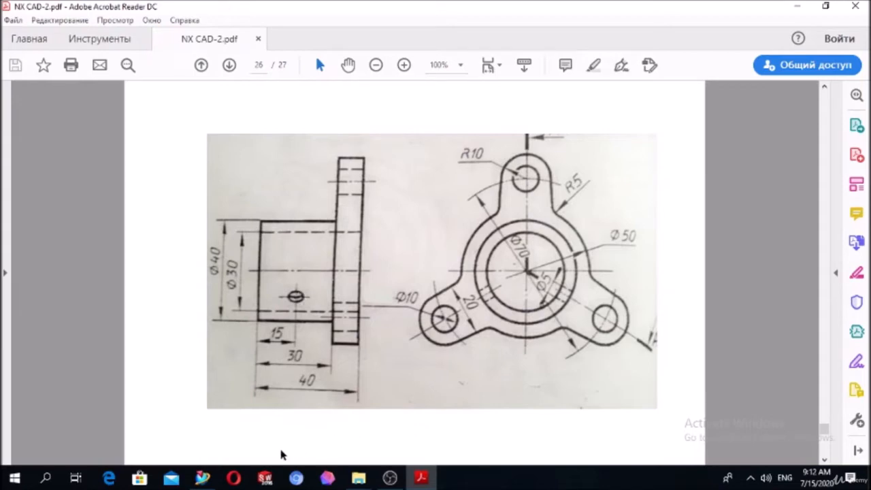
{"action": "left_click", "coordinate": [203, 477]}
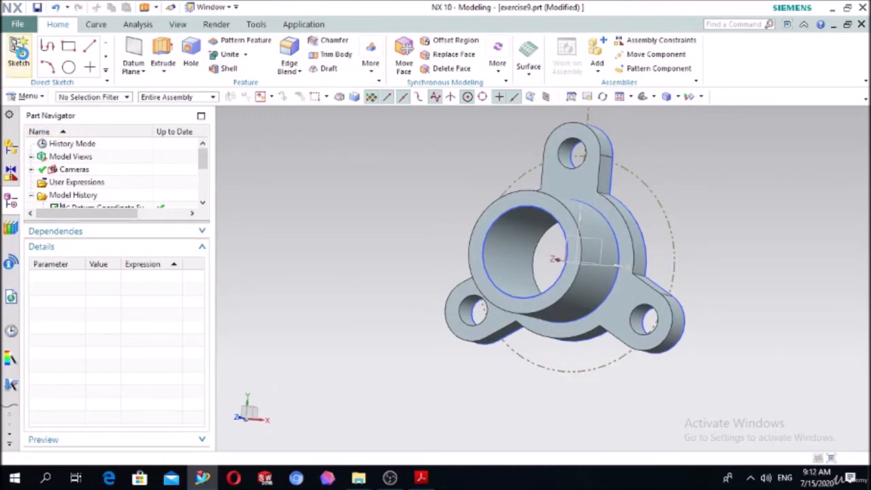
{"action": "left_click", "coordinate": [20, 51]}
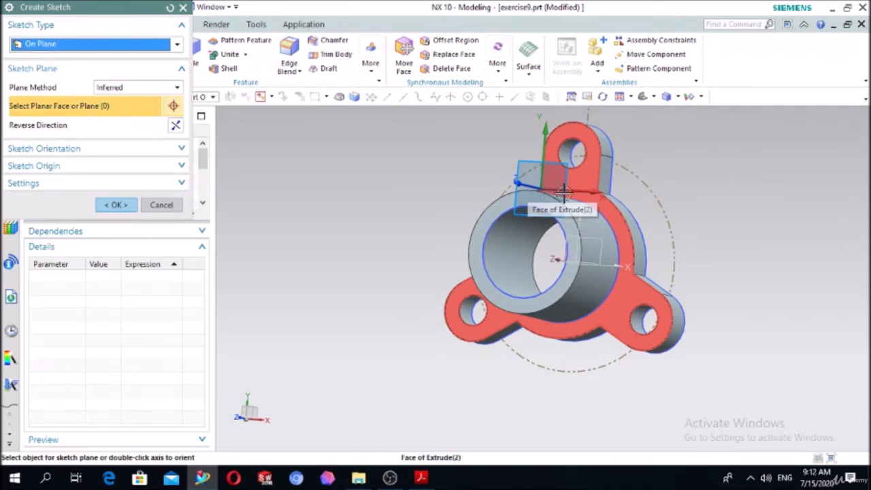
{"action": "left_click", "coordinate": [562, 226]}
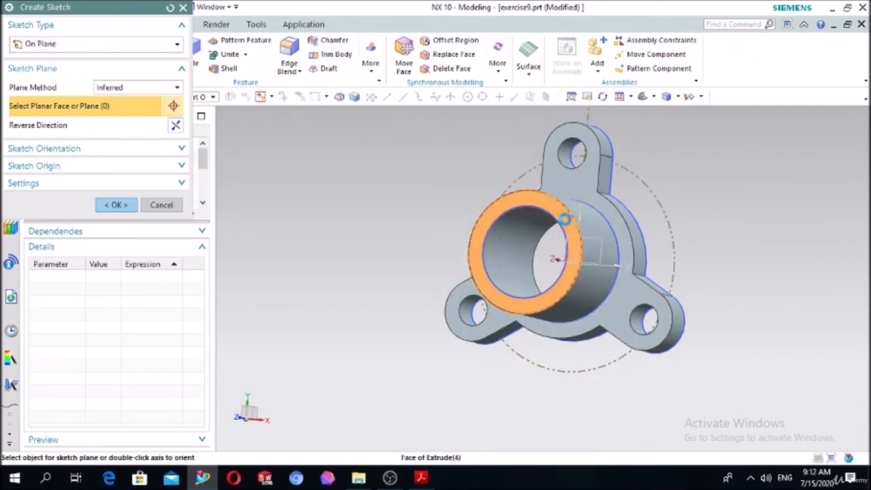
{"action": "left_click", "coordinate": [117, 205]}
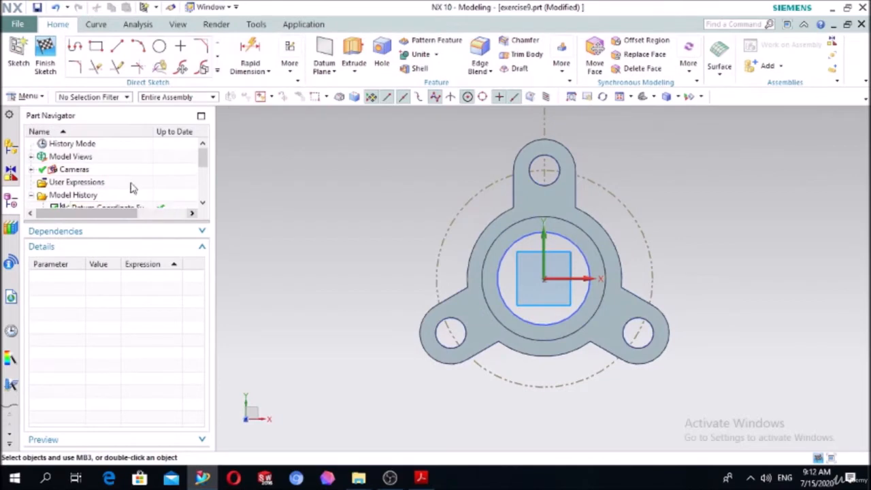
Sketch two lines from the origin: one about 43 mm straight down and one about 67 mm at 332° across the lower-right lobe.
{"action": "left_click", "coordinate": [117, 46]}
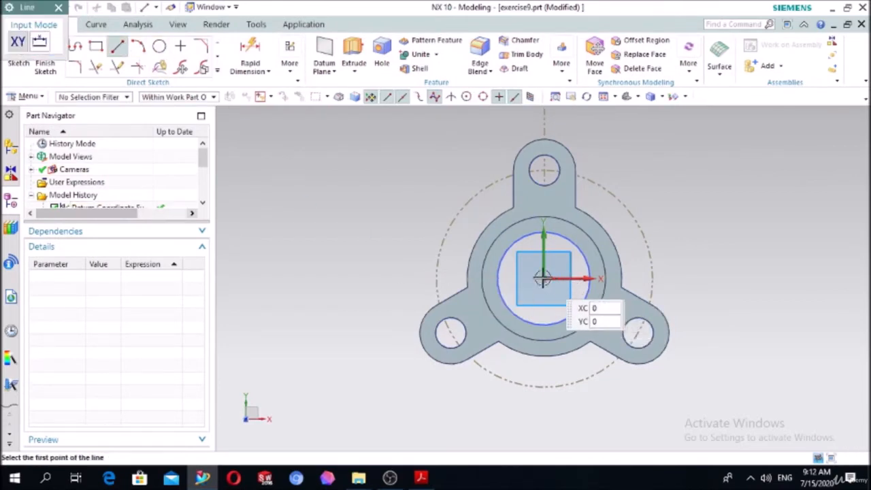
{"action": "left_click", "coordinate": [545, 294]}
{"action": "left_click", "coordinate": [537, 412]}
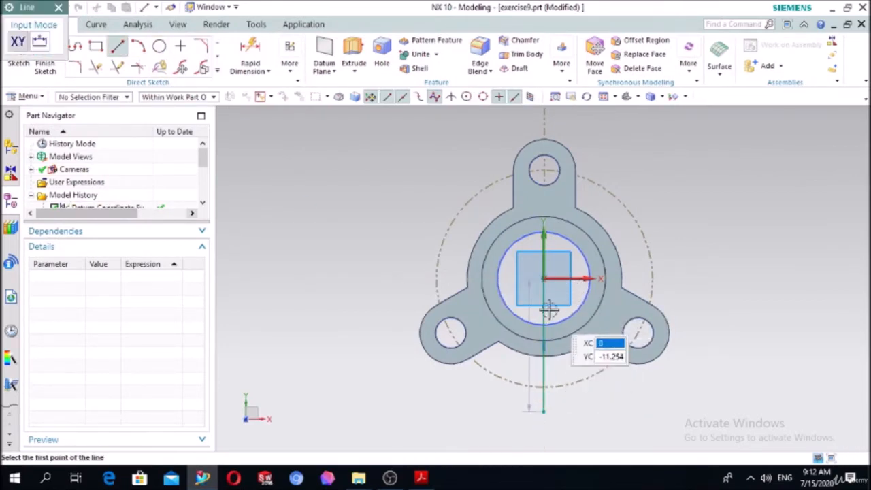
{"action": "left_click", "coordinate": [543, 277]}
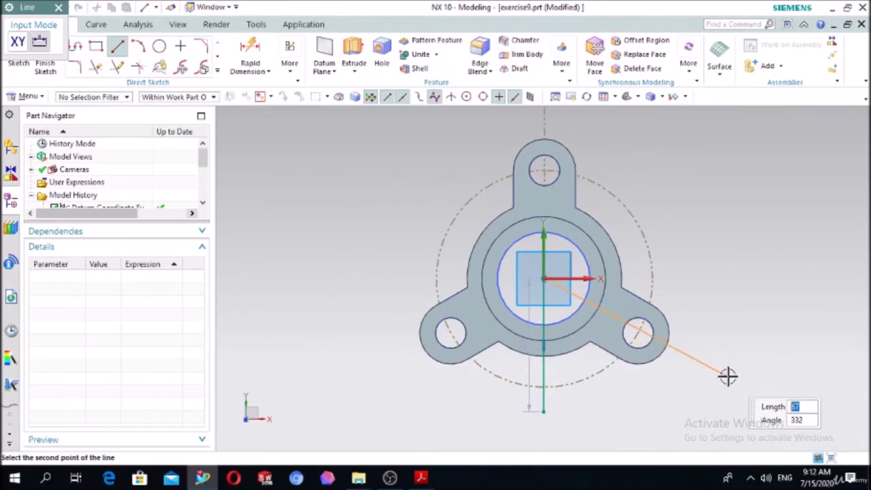
{"action": "left_click", "coordinate": [727, 376]}
Dimension the angle between the downward vertical line and the lower-right line.
{"action": "left_click", "coordinate": [250, 53]}
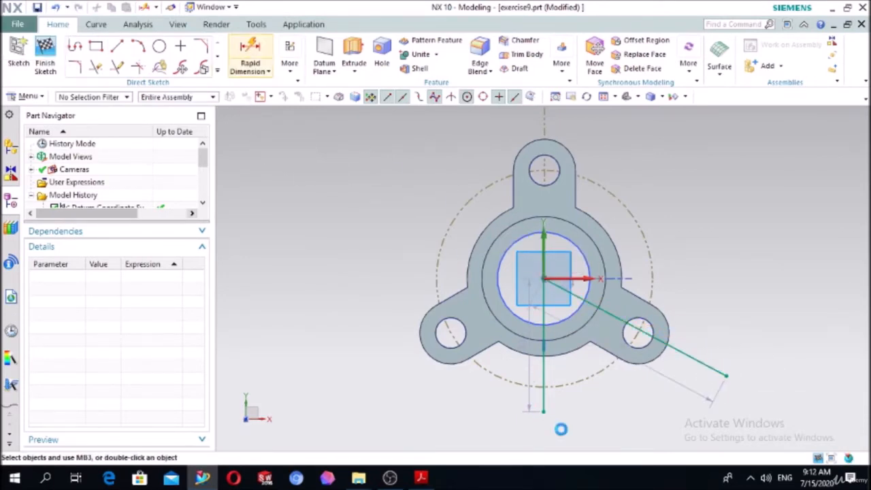
{"action": "left_click", "coordinate": [542, 403]}
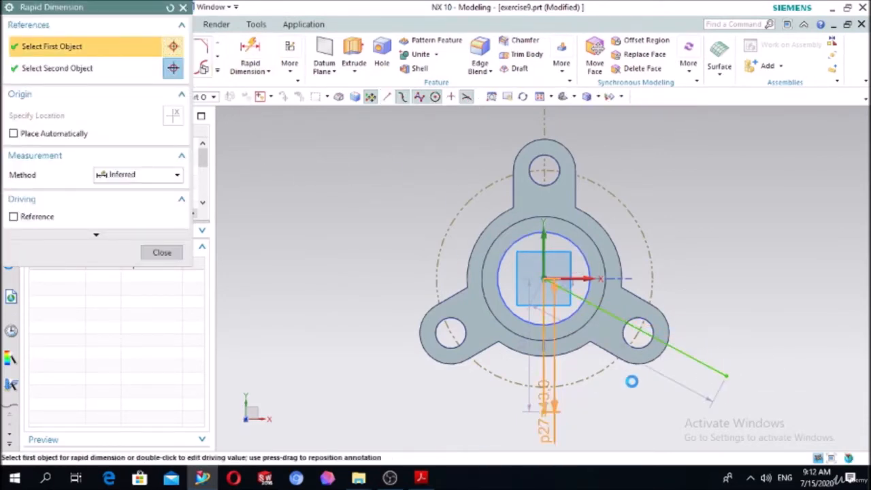
{"action": "left_click", "coordinate": [681, 354]}
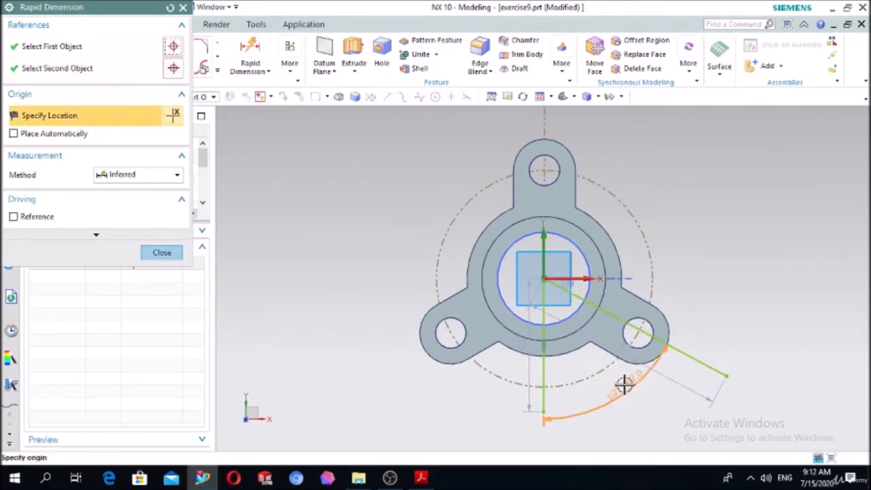
{"action": "left_click", "coordinate": [624, 384]}
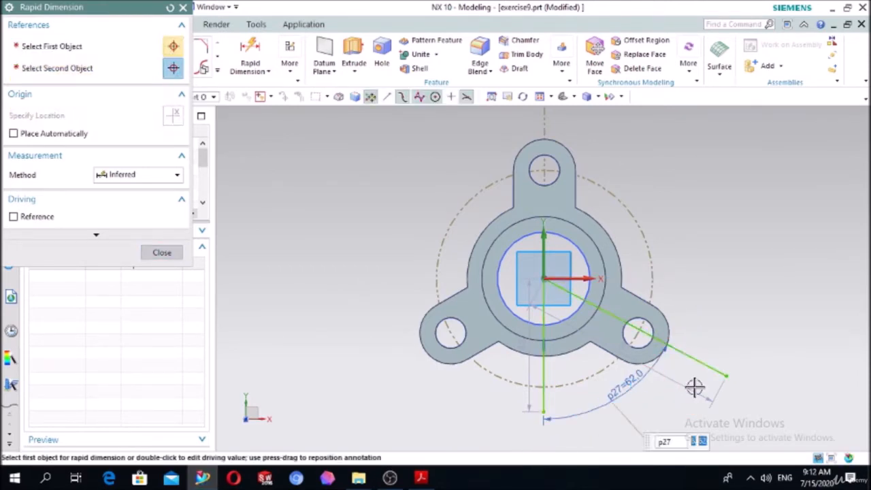
{"action": "middle_click", "coordinate": [688, 384]}
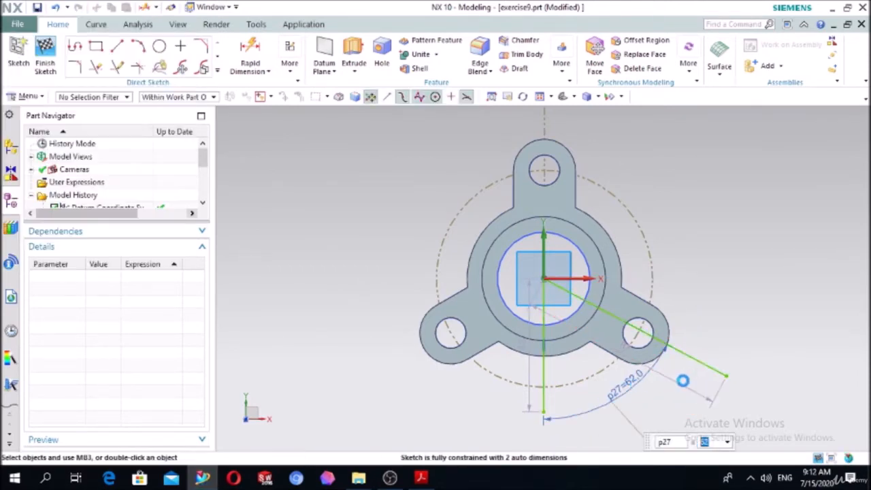
Replace the downward vertical line with a line from the origin across the lower-left lobe.
{"action": "left_click", "coordinate": [549, 367]}
{"action": "key", "text": "Delete"}
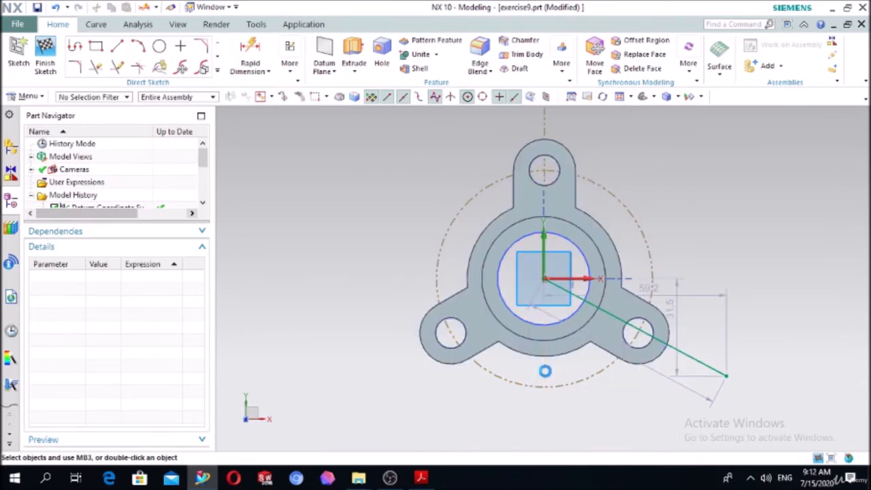
{"action": "left_click", "coordinate": [117, 45]}
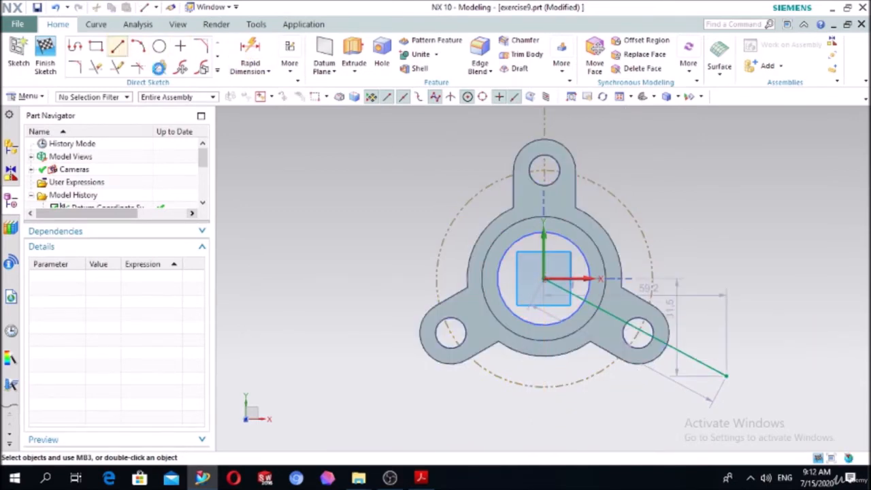
{"action": "left_click", "coordinate": [544, 278]}
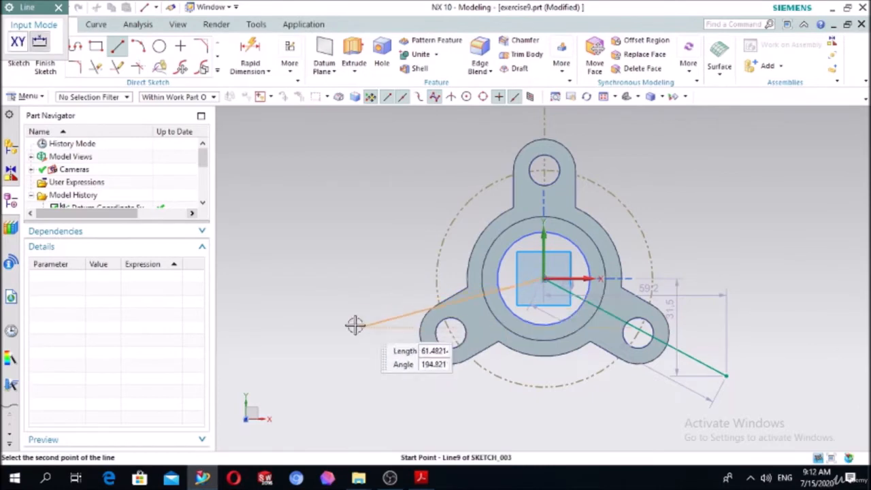
{"action": "left_click", "coordinate": [354, 389]}
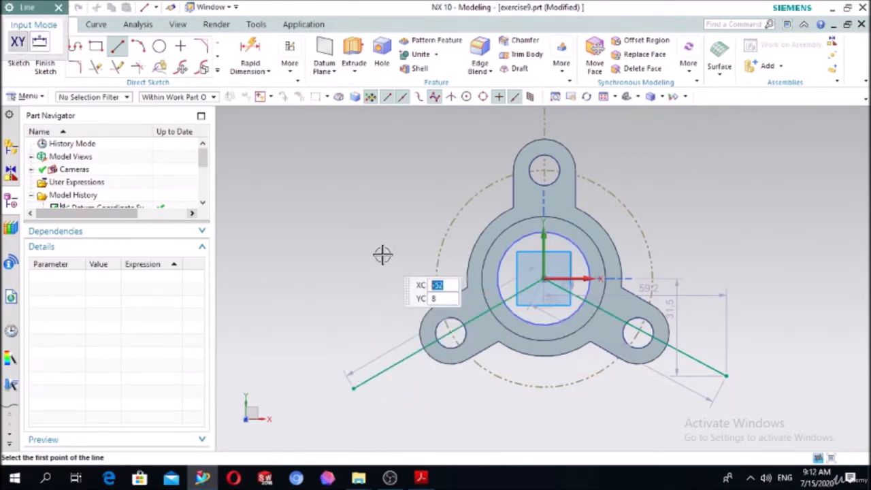
{"action": "key", "text": "Escape"}
Dimension the angle between the two lower lobe lines, try 120°, and set it back to 122°.
{"action": "left_click", "coordinate": [250, 54]}
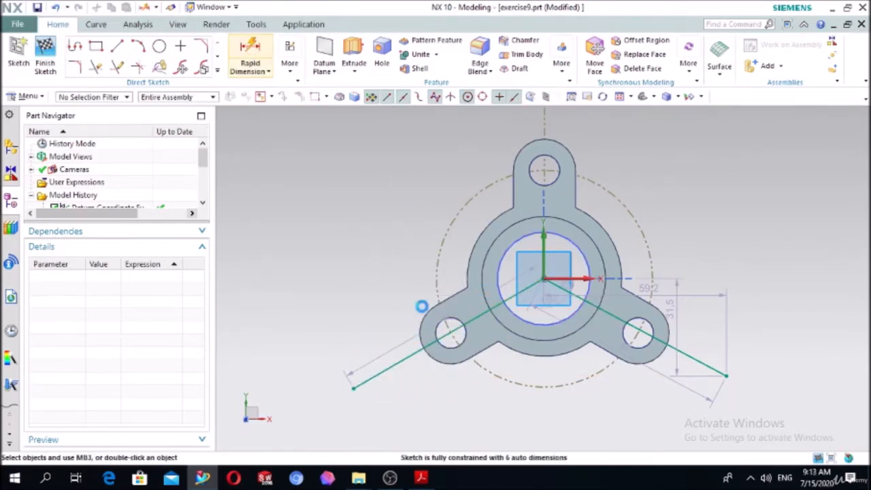
{"action": "left_click", "coordinate": [389, 369]}
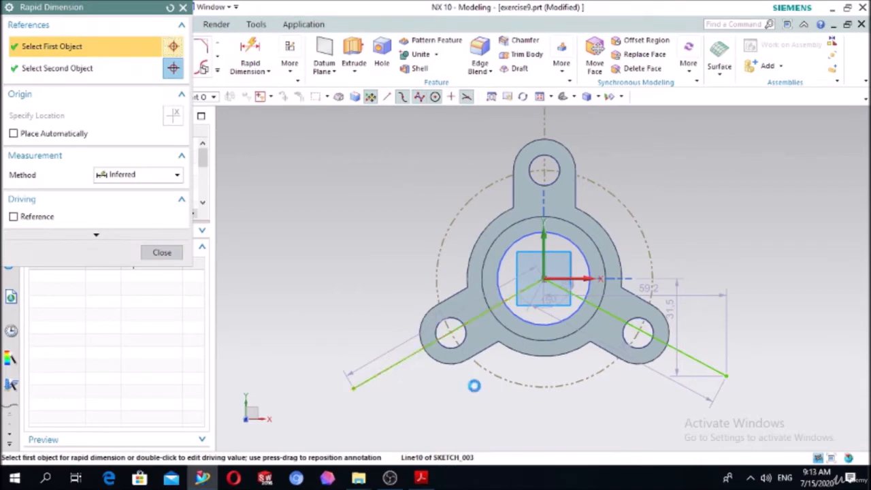
{"action": "left_click", "coordinate": [699, 362]}
{"action": "left_click", "coordinate": [507, 402]}
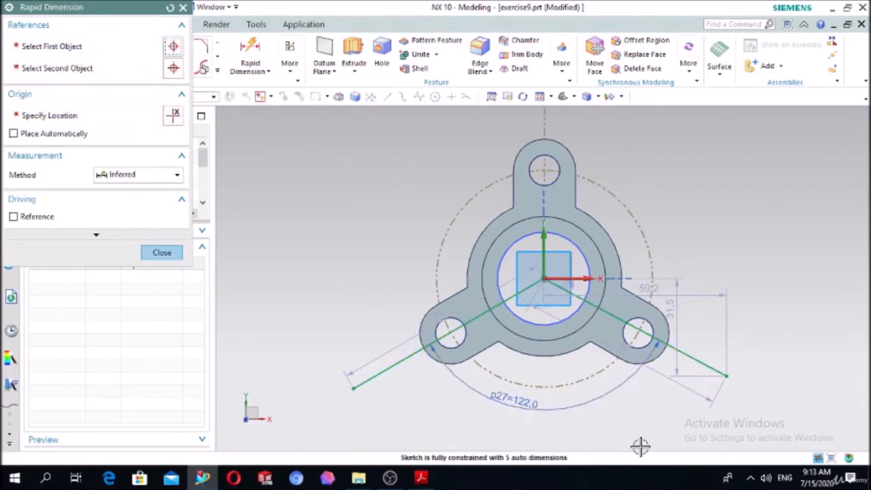
{"action": "type", "text": "120"}
{"action": "key", "text": "Return"}
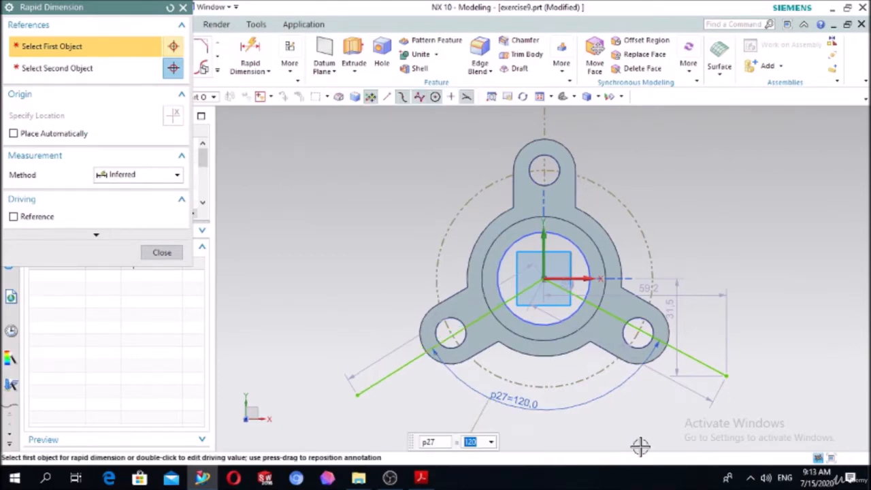
{"action": "type", "text": "122"}
{"action": "key", "text": "Return"}
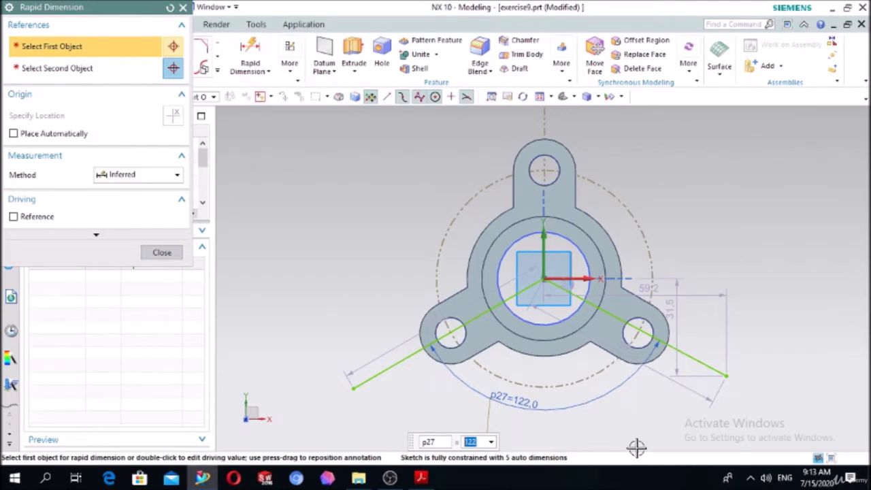
{"action": "key", "text": "Escape"}
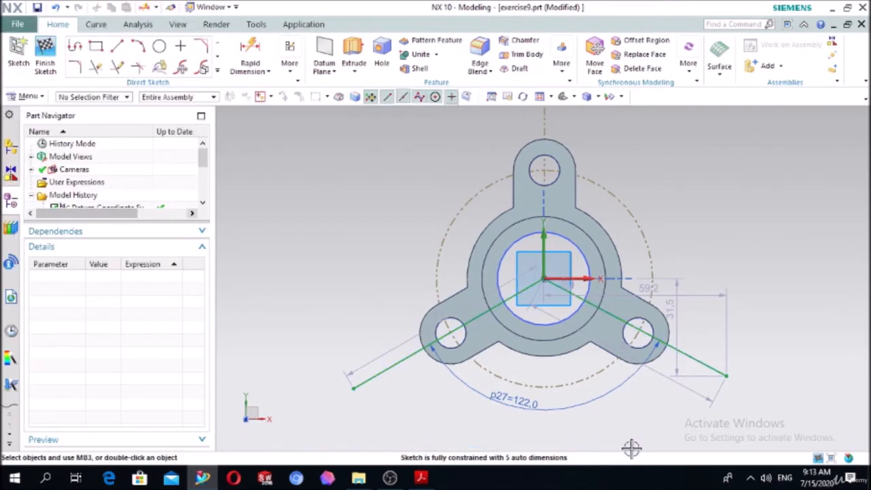
Delete both lines running across the lower lobes.
{"action": "left_click", "coordinate": [383, 364]}
{"action": "key", "text": "Delete"}
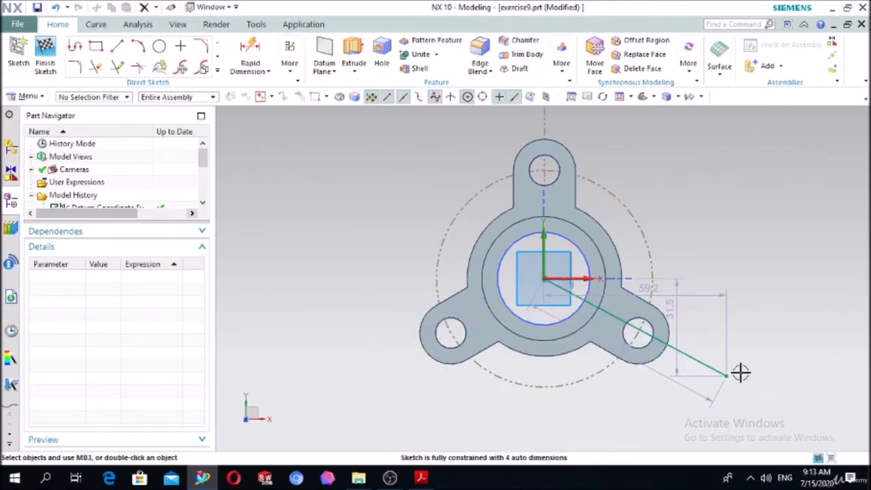
{"action": "left_click", "coordinate": [718, 367]}
{"action": "key", "text": "Delete"}
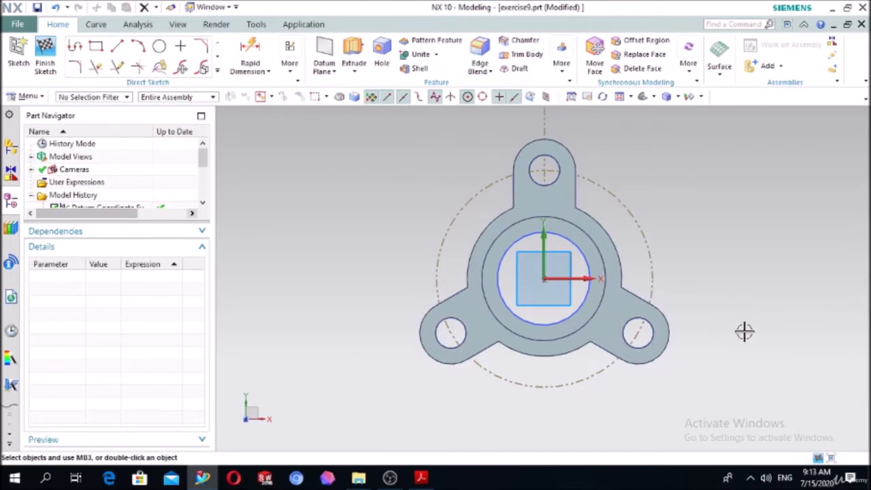
Sketch a vertical line from the origin up past the upper lobe and a line about 71 mm long at 330° across the lower-right lobe.
{"action": "left_click", "coordinate": [118, 47]}
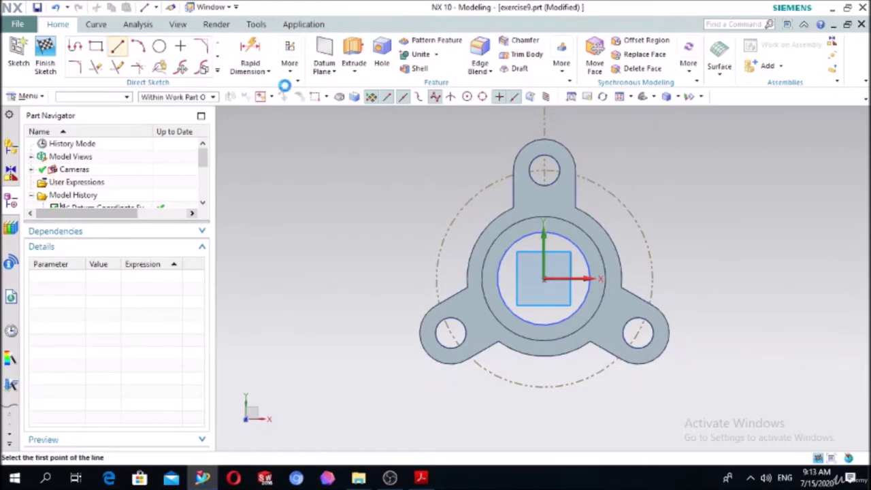
{"action": "left_click", "coordinate": [545, 243]}
{"action": "left_click", "coordinate": [548, 110]}
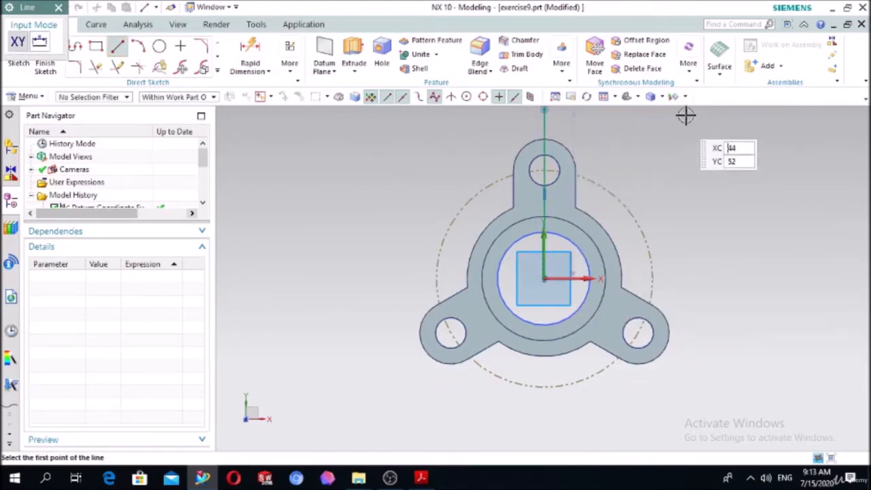
{"action": "key", "text": "Escape"}
{"action": "left_click", "coordinate": [118, 47]}
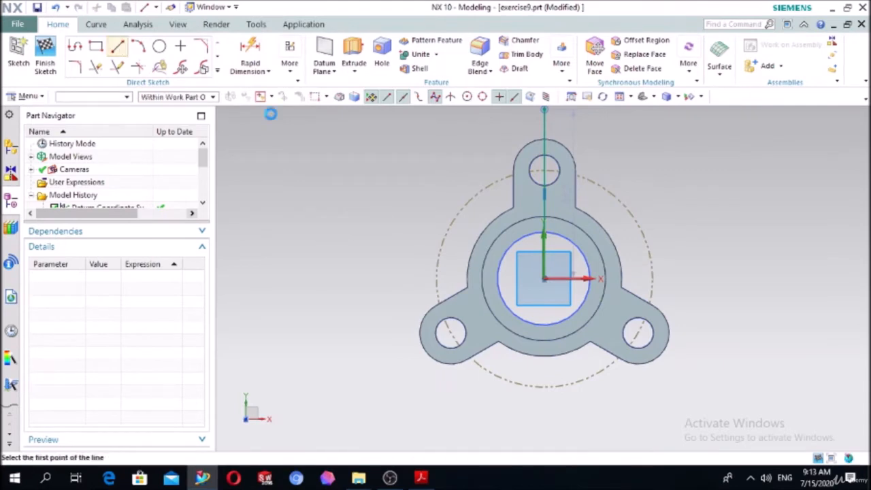
{"action": "left_click", "coordinate": [544, 277]}
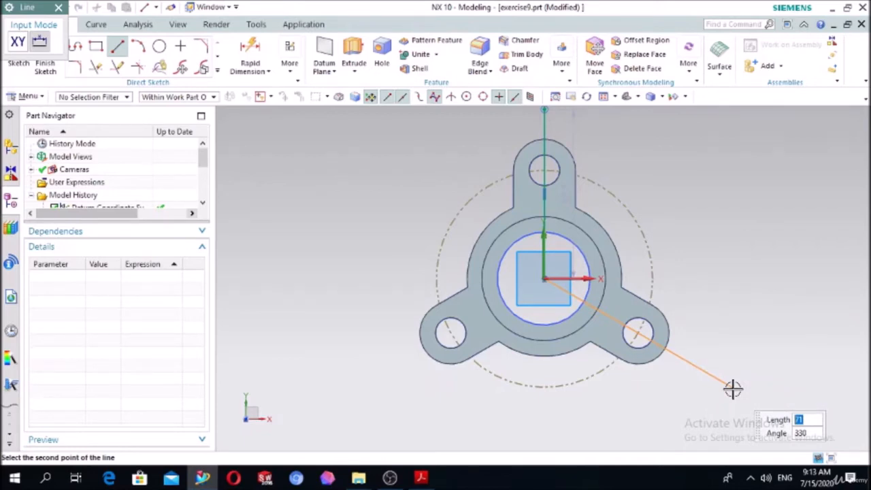
{"action": "left_click", "coordinate": [734, 389]}
{"action": "key", "text": "Escape"}
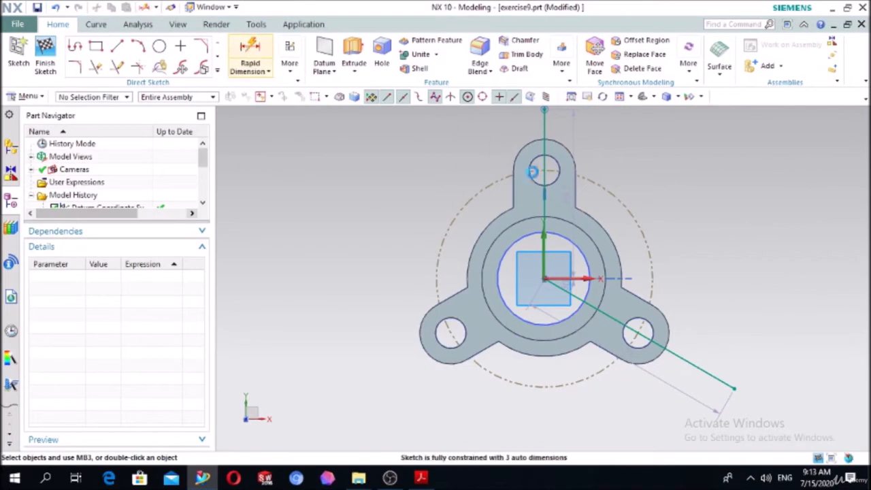
{"action": "key", "text": "d"}
{"action": "left_click", "coordinate": [549, 140]}
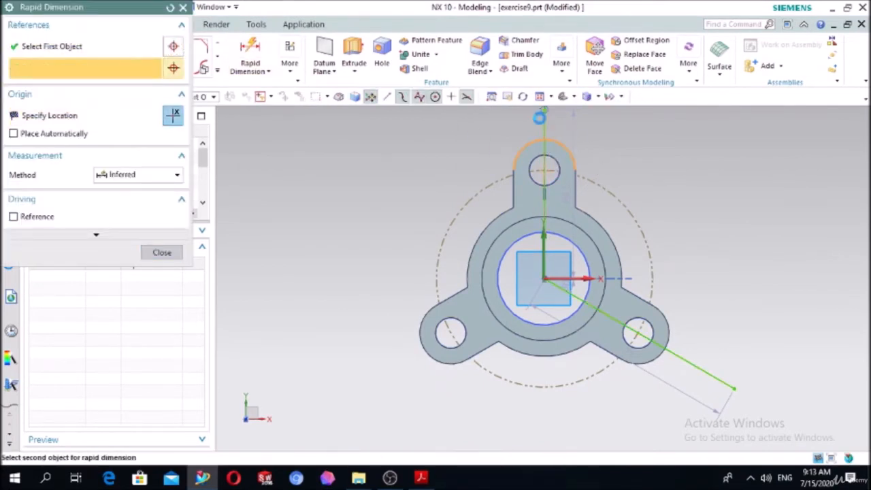
{"action": "left_click", "coordinate": [542, 115]}
{"action": "key", "text": "Escape"}
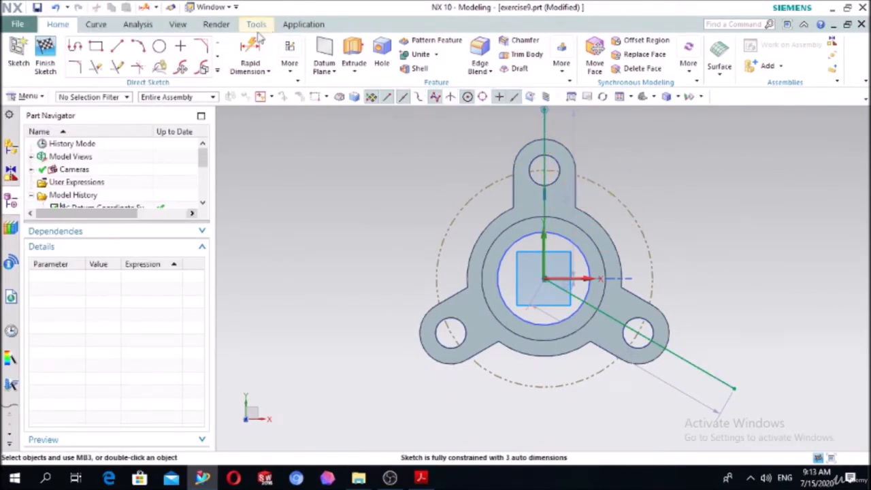
Dimension the angle between the upward vertical line and the lower-right line.
{"action": "left_click", "coordinate": [258, 41]}
{"action": "left_click", "coordinate": [544, 120]}
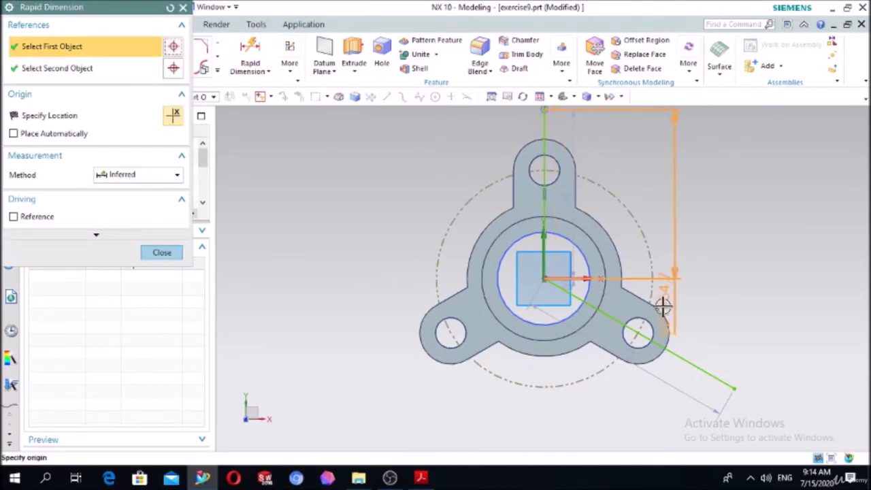
{"action": "left_click", "coordinate": [688, 360]}
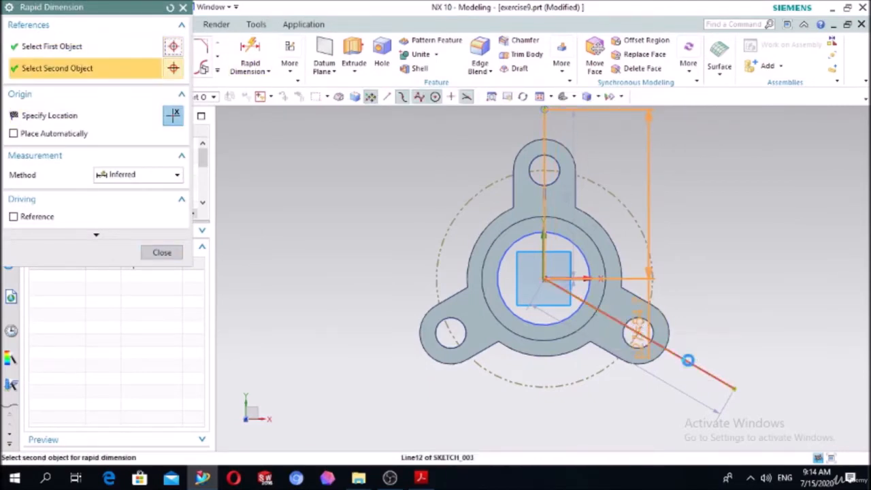
{"action": "left_click", "coordinate": [738, 208]}
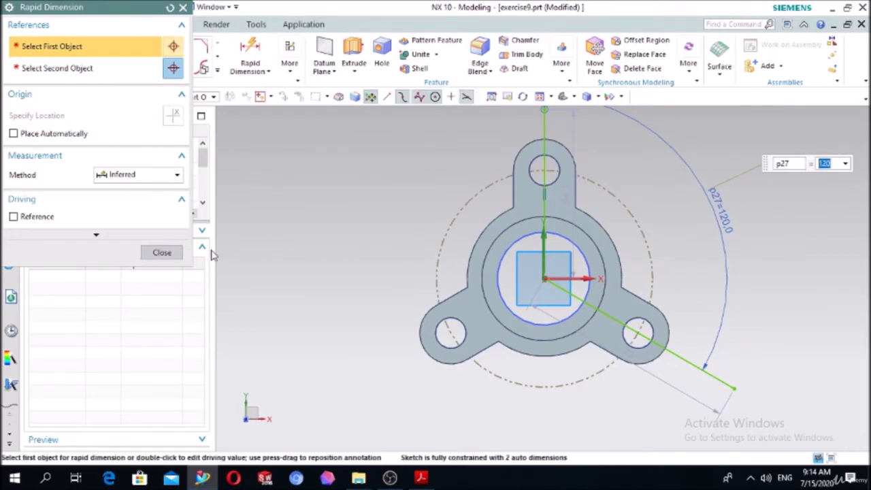
{"action": "left_click", "coordinate": [170, 251]}
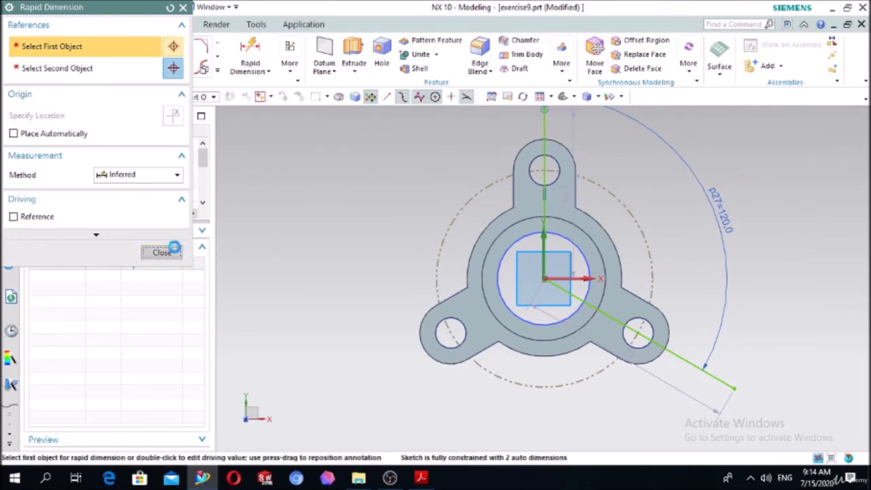
Convert the upward vertical line and the lower-right lobe line into reference lines.
{"action": "left_click", "coordinate": [546, 113]}
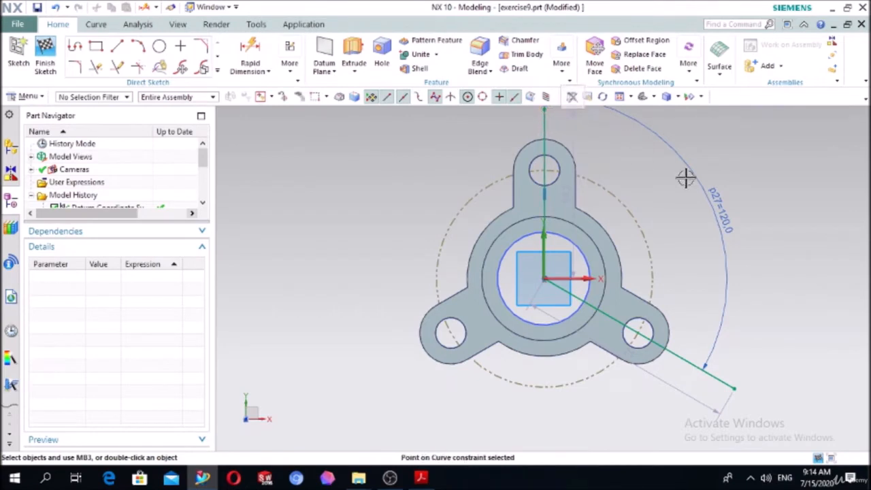
{"action": "left_click", "coordinate": [550, 123]}
{"action": "left_click", "coordinate": [570, 105]}
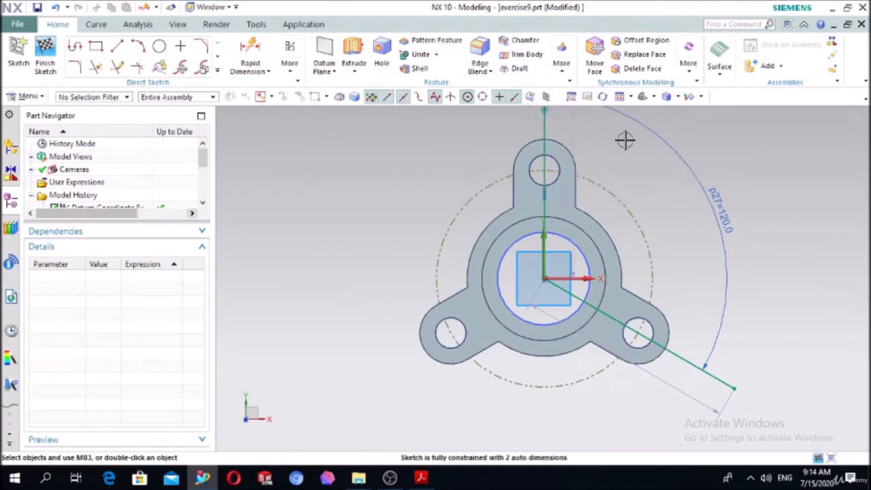
{"action": "left_click", "coordinate": [547, 121]}
{"action": "key", "text": "Escape"}
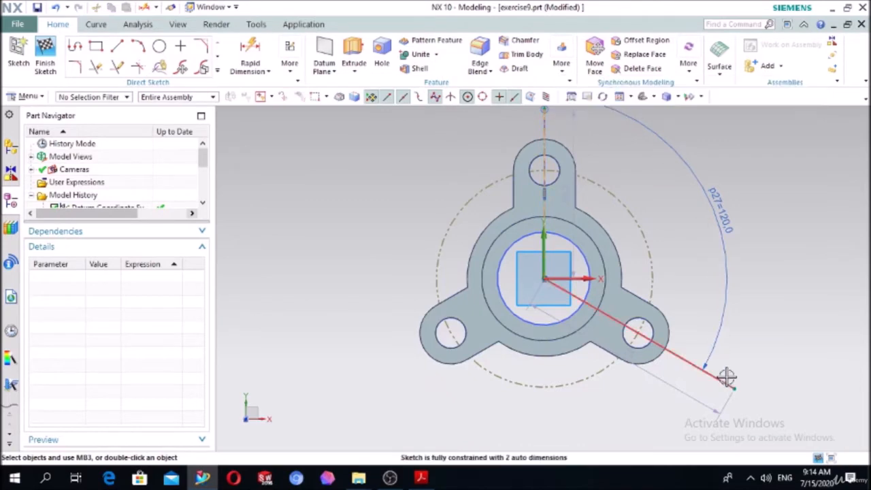
{"action": "left_click", "coordinate": [687, 362]}
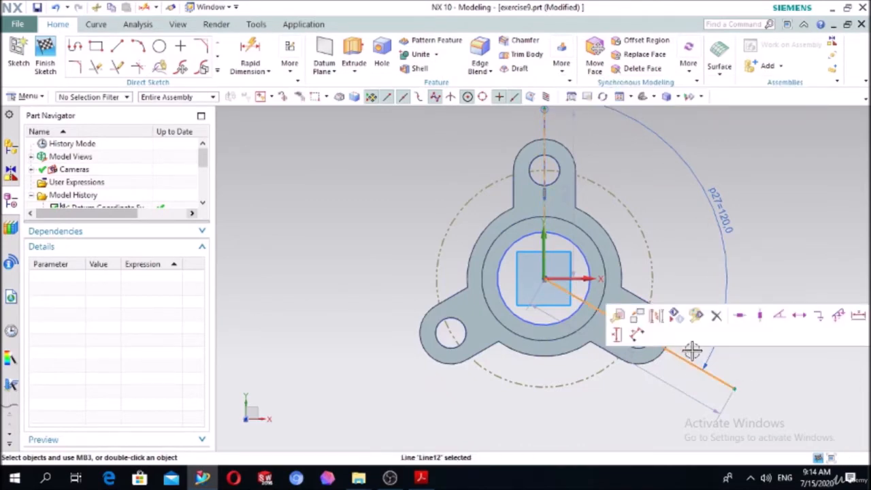
{"action": "left_click", "coordinate": [676, 315]}
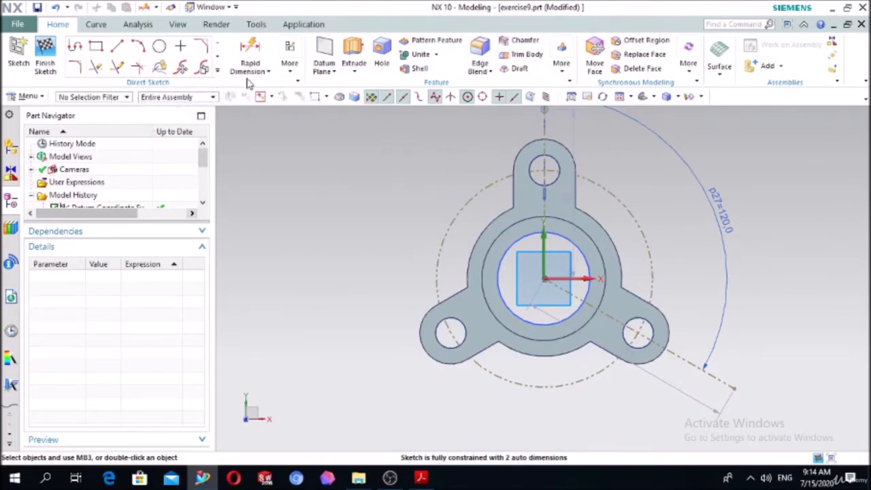
Create a Point and Direction datum plane at the outer end of the lower-right reference line, normal to that line.
{"action": "left_click", "coordinate": [324, 51]}
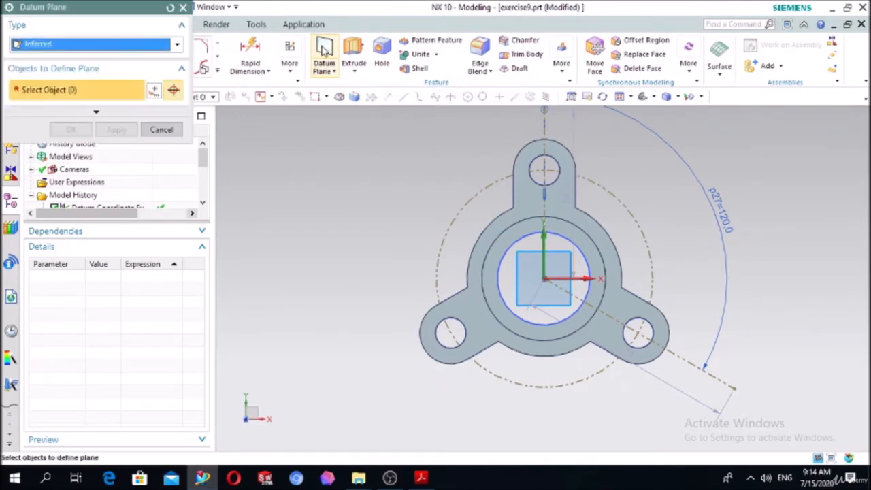
{"action": "left_click", "coordinate": [113, 46]}
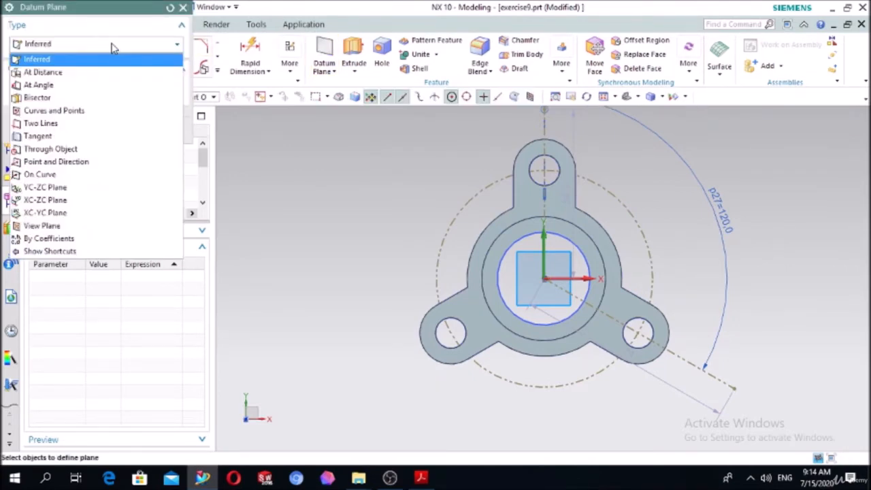
{"action": "left_click", "coordinate": [68, 168]}
{"action": "middle_click_drag", "start_coordinate": [379, 233], "coordinate": [358, 206]}
{"action": "scroll", "coordinate": [729, 291], "scroll_direction": "down", "scroll_amount": 3}
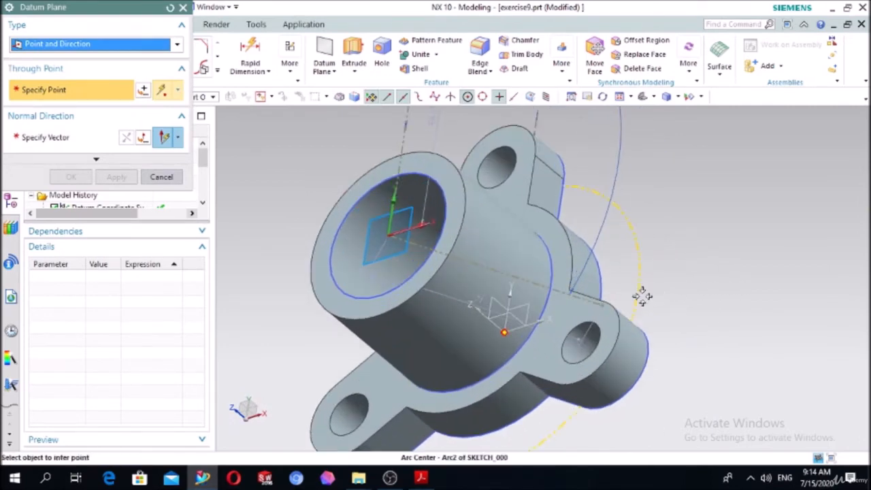
{"action": "left_click", "coordinate": [606, 305]}
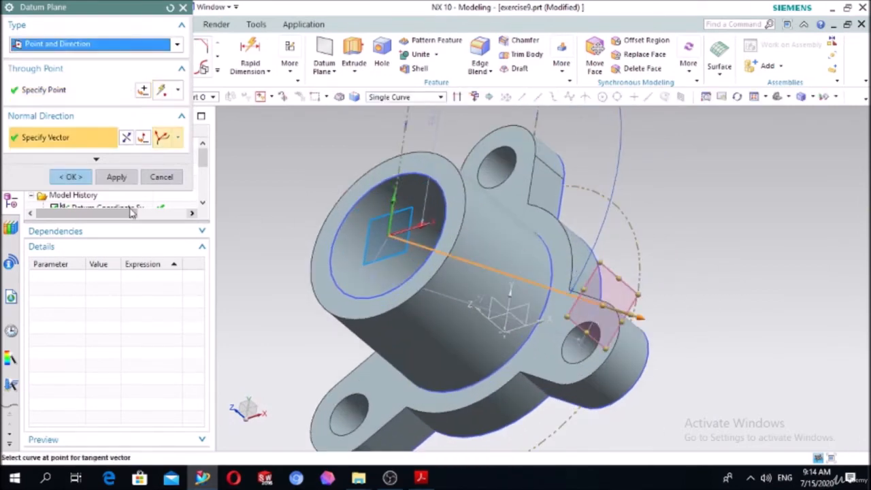
{"action": "left_click", "coordinate": [72, 177]}
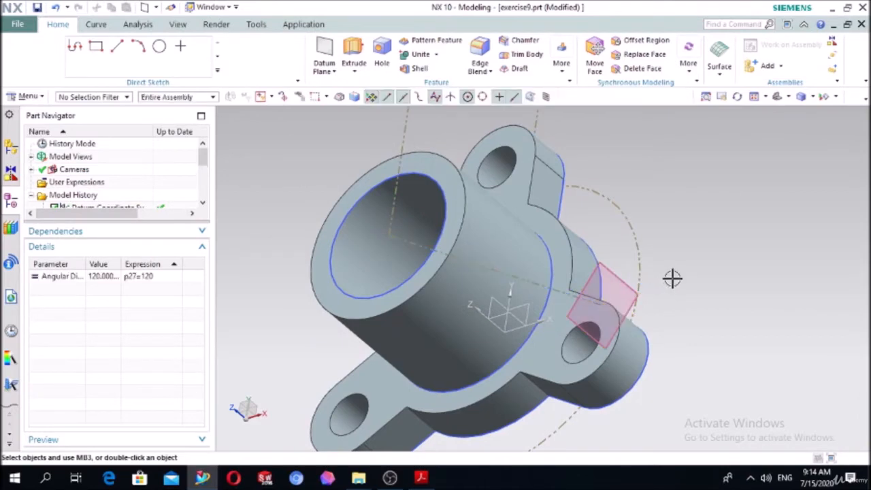
Start a sketch on the new datum plane and draw a circle about 6.4 mm in diameter on the hub's vertical centreline.
{"action": "scroll", "coordinate": [673, 277], "scroll_direction": "up", "scroll_amount": 3}
{"action": "middle_click_drag", "start_coordinate": [536, 369], "coordinate": [472, 385]}
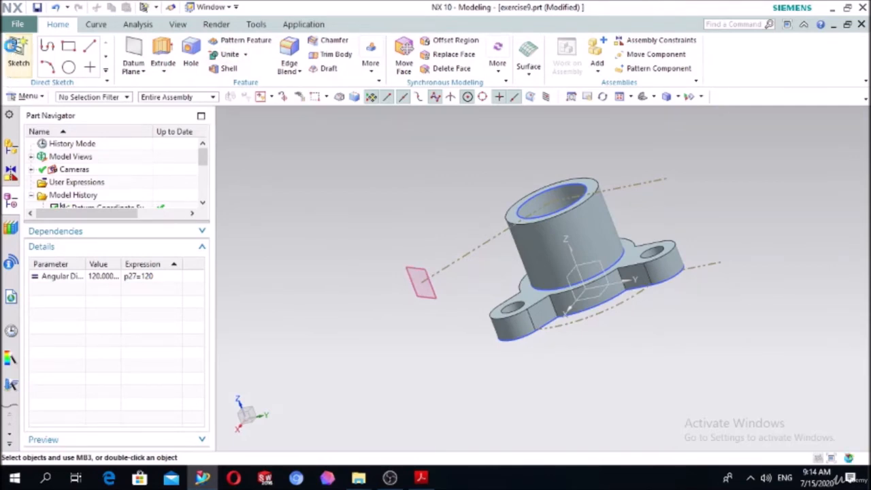
{"action": "left_click", "coordinate": [15, 50]}
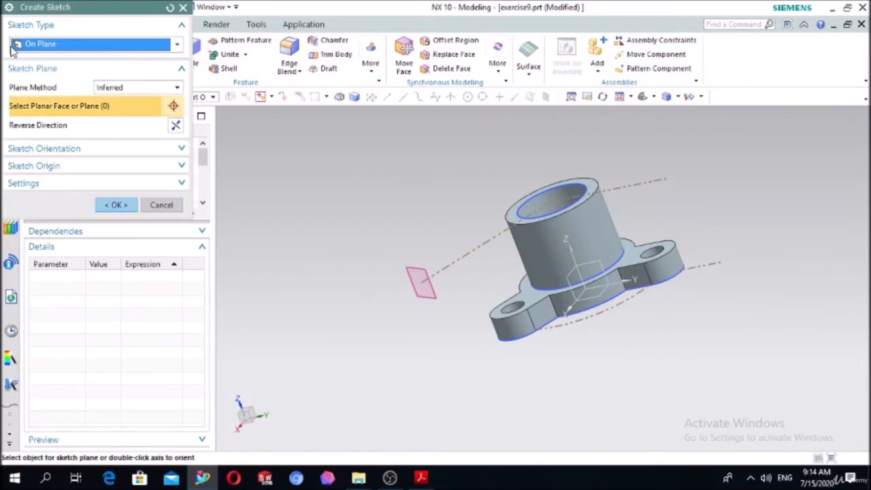
{"action": "left_click", "coordinate": [418, 265]}
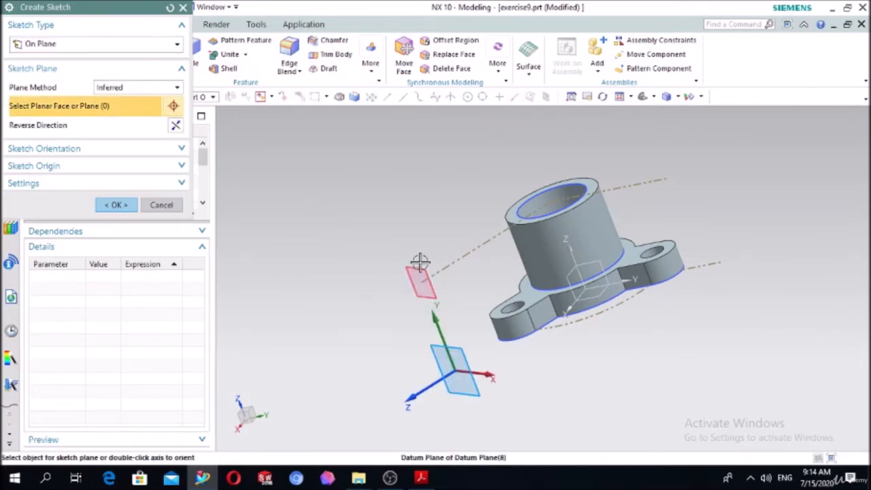
{"action": "left_click", "coordinate": [117, 205]}
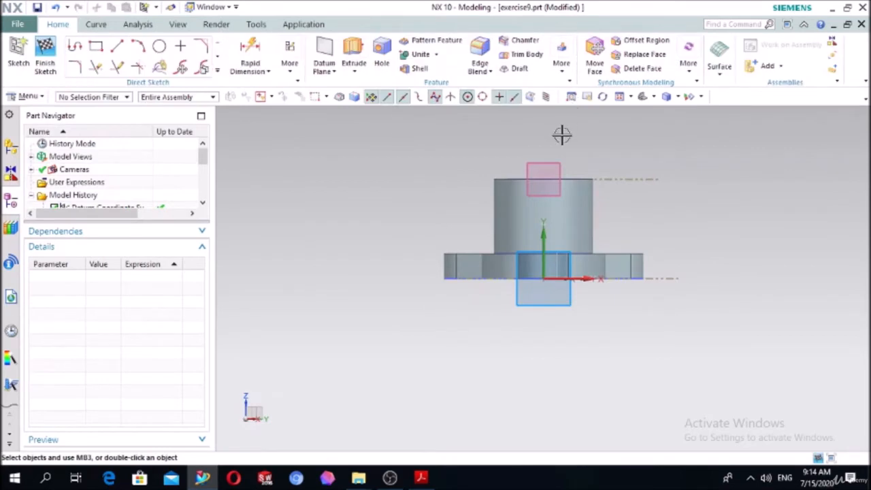
{"action": "left_click", "coordinate": [159, 45]}
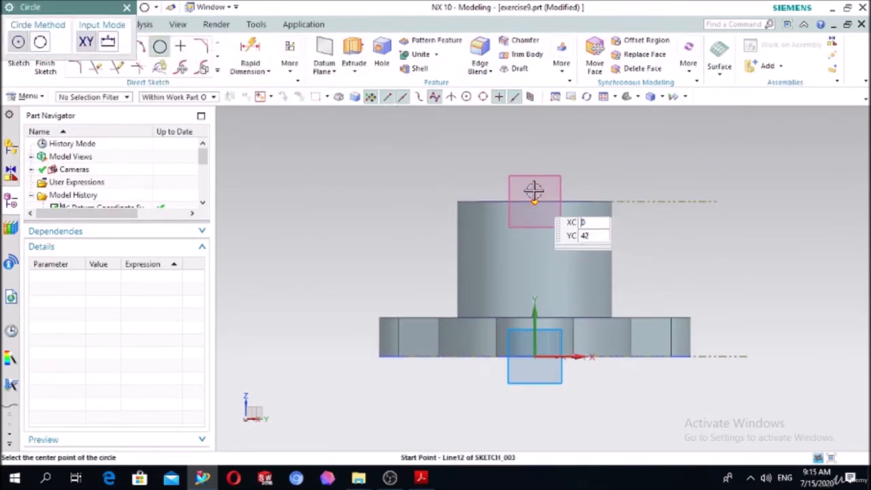
{"action": "left_click", "coordinate": [535, 252]}
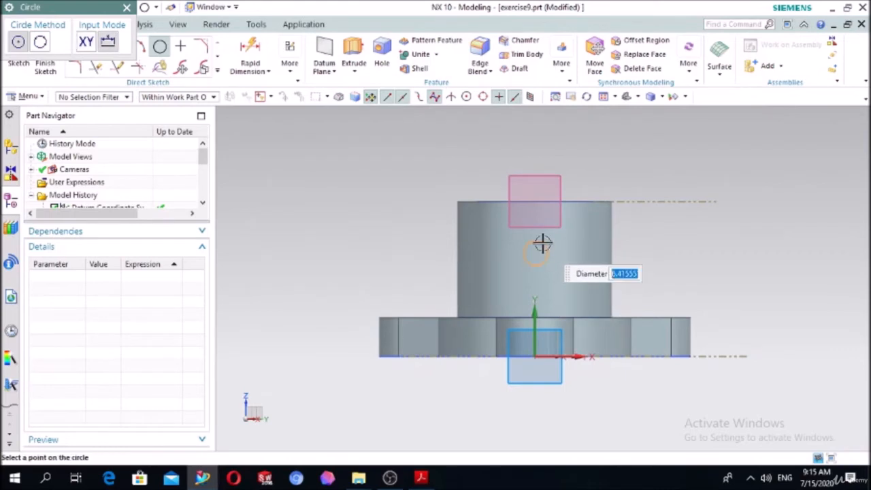
Dimension the circle's diameter and set it to 5 mm.
{"action": "left_click", "coordinate": [256, 50]}
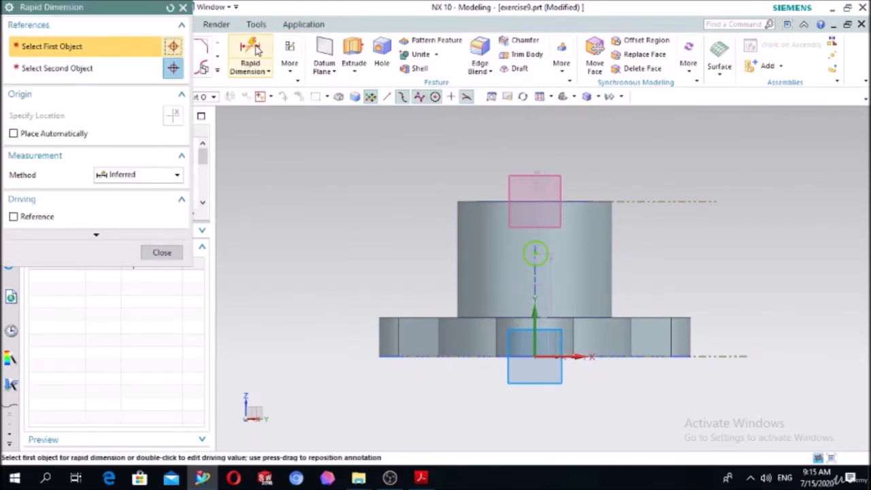
{"action": "left_click", "coordinate": [548, 249]}
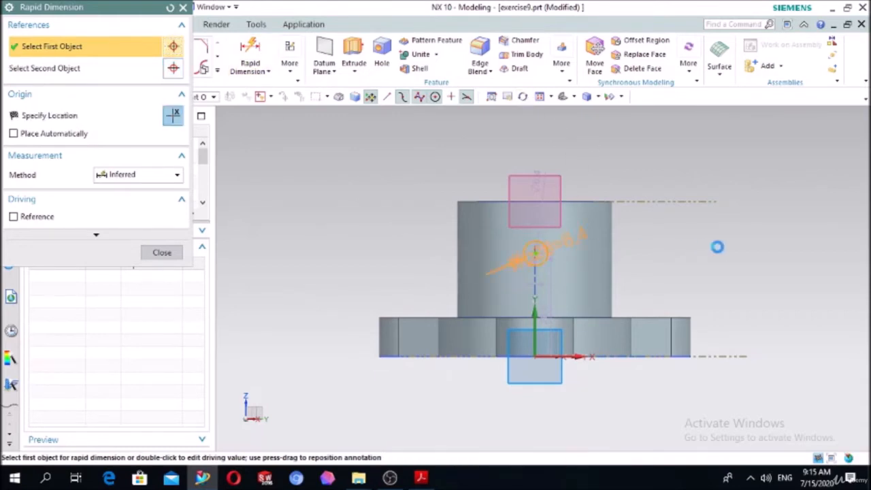
{"action": "left_click", "coordinate": [722, 247]}
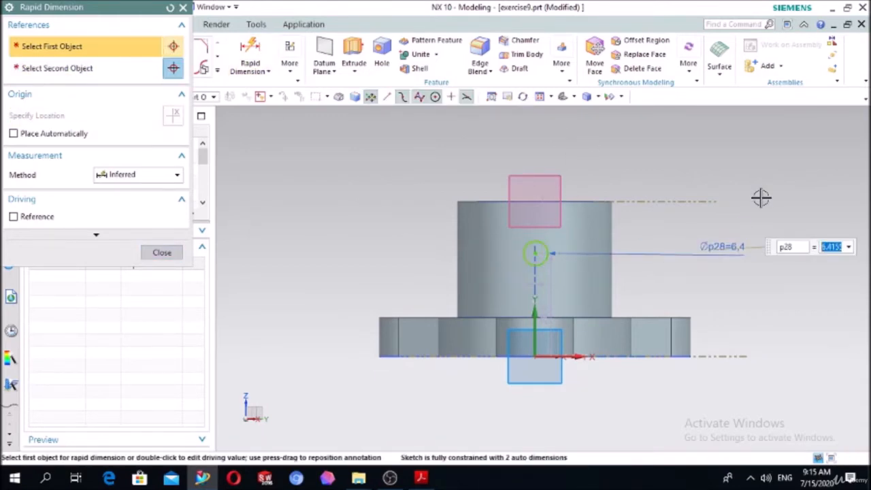
{"action": "type", "text": "5"}
{"action": "key", "text": "Return"}
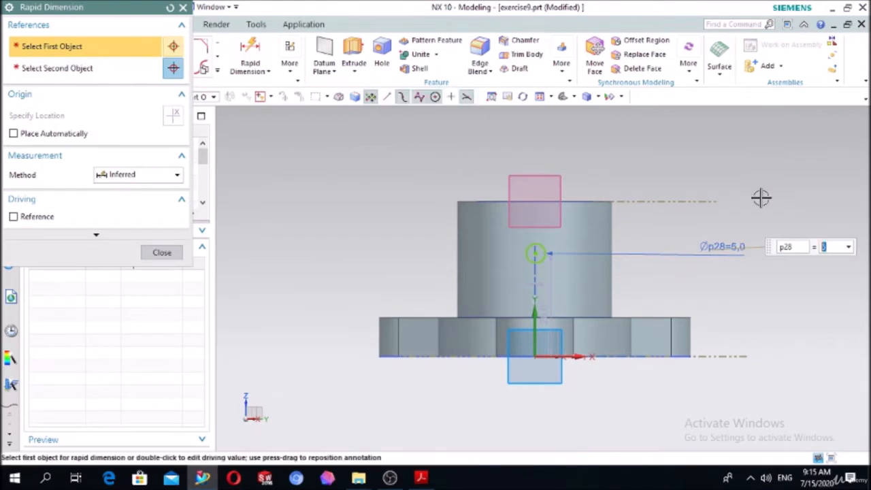
{"action": "key", "text": "Escape"}
Dimension the circle's centre from the hub's top edge and set the distance to 15 mm.
{"action": "left_click", "coordinate": [250, 52]}
{"action": "scroll", "coordinate": [571, 252], "scroll_direction": "up", "scroll_amount": 3}
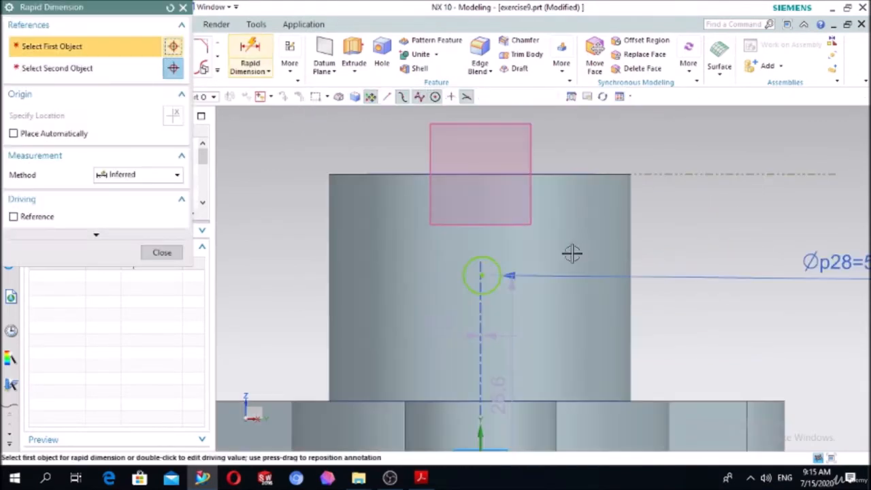
{"action": "left_click", "coordinate": [482, 275]}
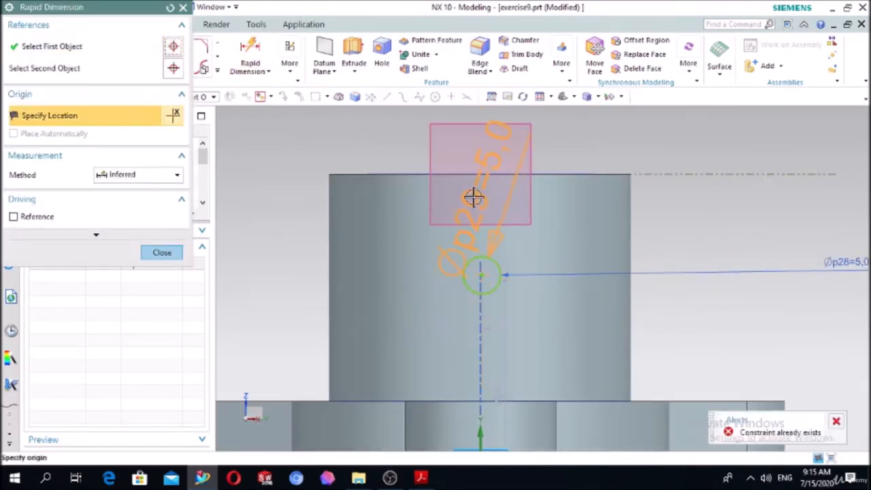
{"action": "left_click", "coordinate": [463, 173]}
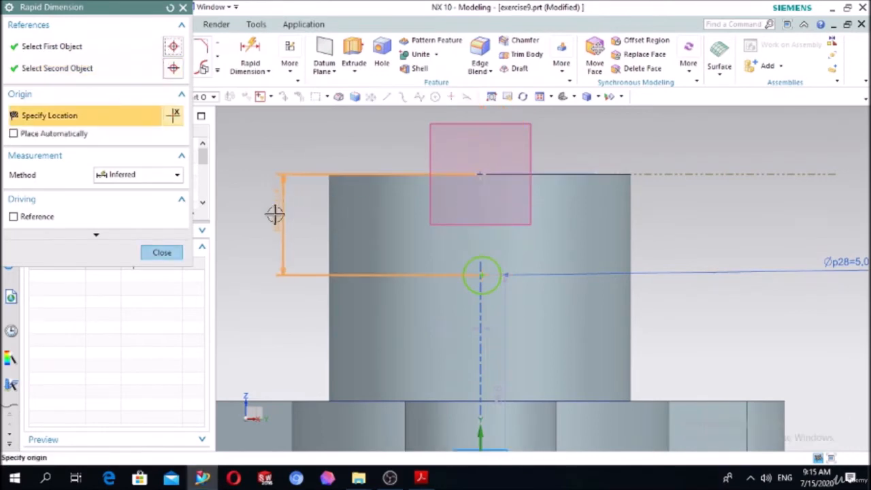
{"action": "left_click", "coordinate": [273, 215]}
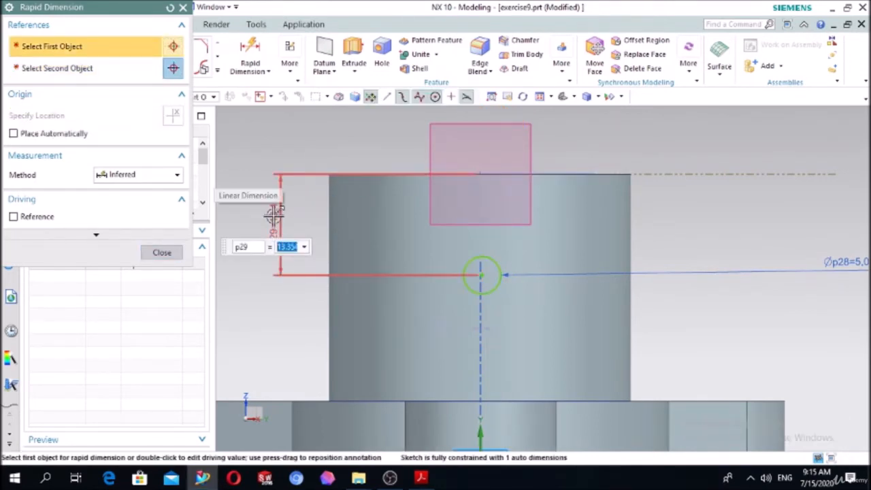
{"action": "type", "text": "15"}
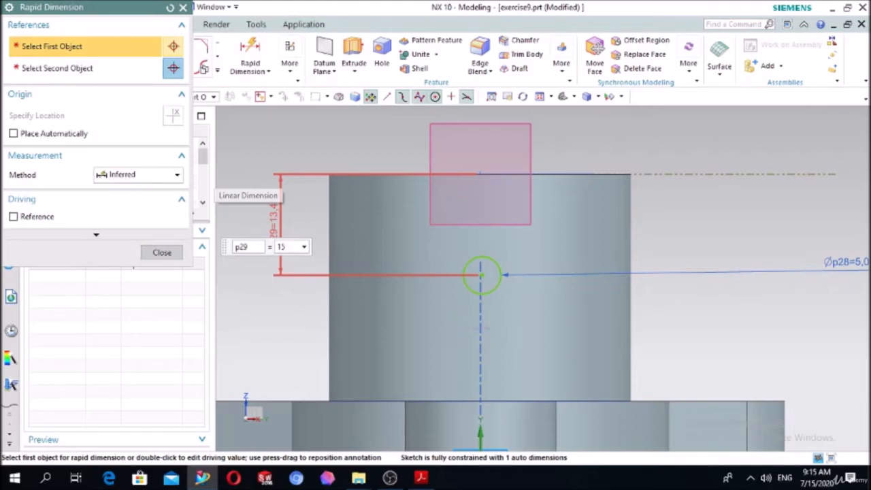
{"action": "key", "text": "Return"}
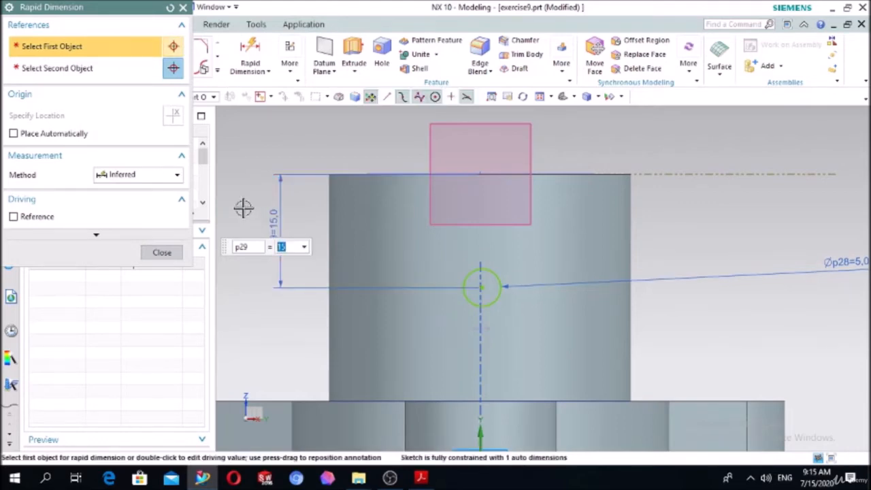
{"action": "left_click", "coordinate": [163, 254]}
Extrude the 5 mm circle 67 mm toward the hub, subtracting it to cut a radial hole through the hub's wall.
{"action": "scroll", "coordinate": [282, 215], "scroll_direction": "down", "scroll_amount": 3}
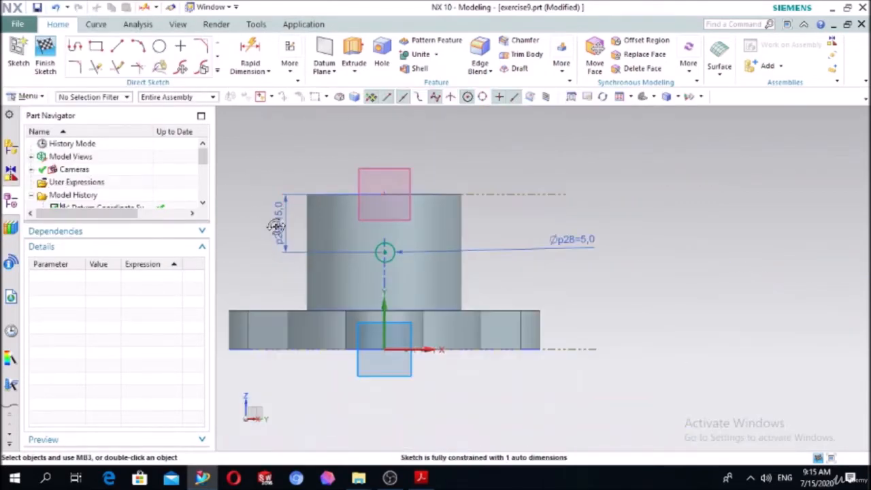
{"action": "mouse_move", "coordinate": [275, 227]}
{"action": "middle_mouse_down"}
{"action": "mouse_move", "coordinate": [306, 236]}
{"action": "mouse_move", "coordinate": [275, 234]}
{"action": "middle_mouse_up"}
{"action": "middle_click_drag", "start_coordinate": [275, 232], "coordinate": [301, 225]}
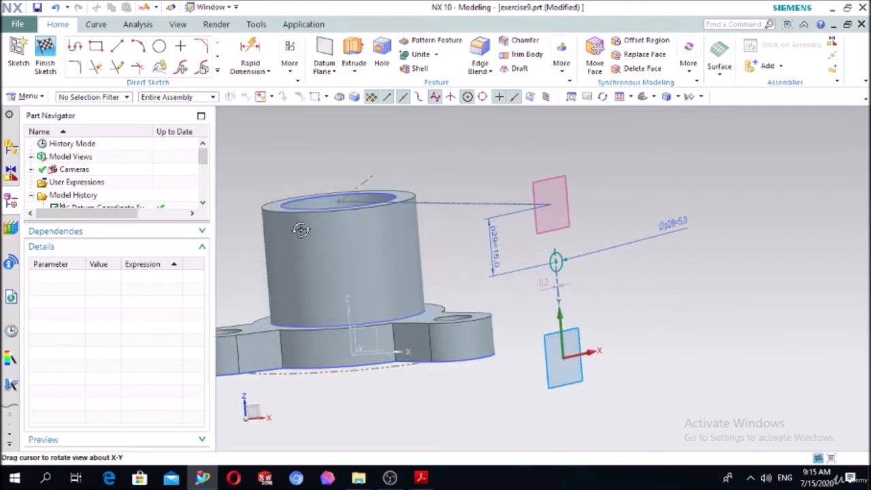
{"action": "left_click", "coordinate": [354, 54]}
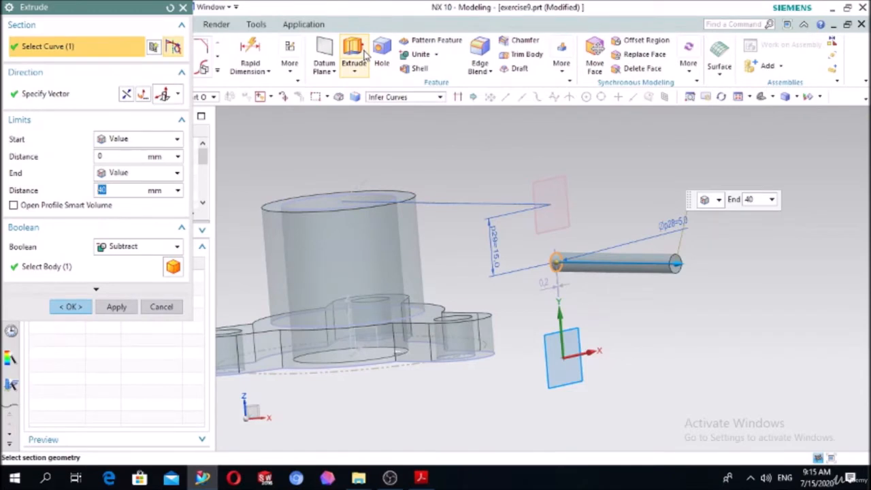
{"action": "double_click", "coordinate": [674, 264]}
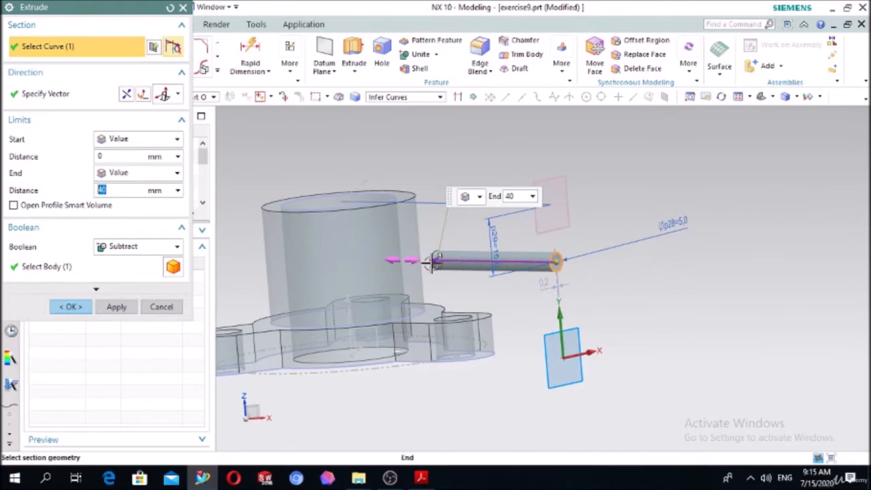
{"action": "left_click_drag", "start_coordinate": [430, 263], "coordinate": [350, 227]}
{"action": "middle_click_drag", "start_coordinate": [478, 156], "coordinate": [513, 210]}
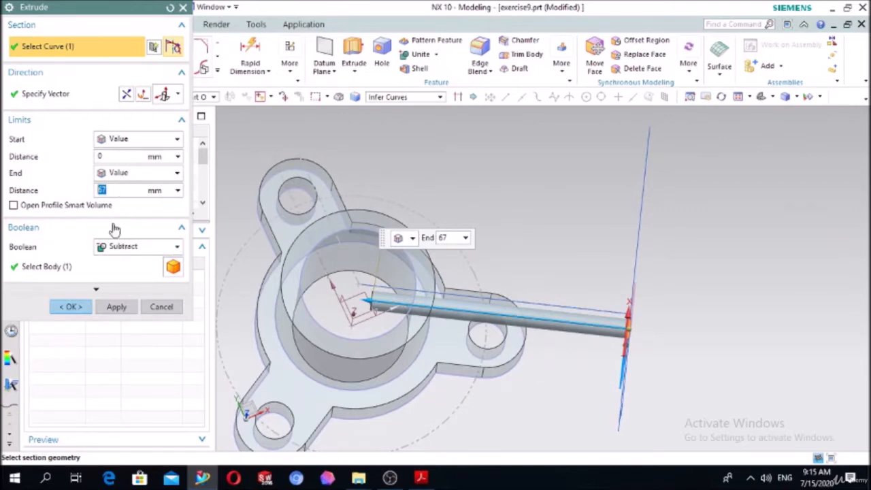
{"action": "left_click", "coordinate": [71, 306]}
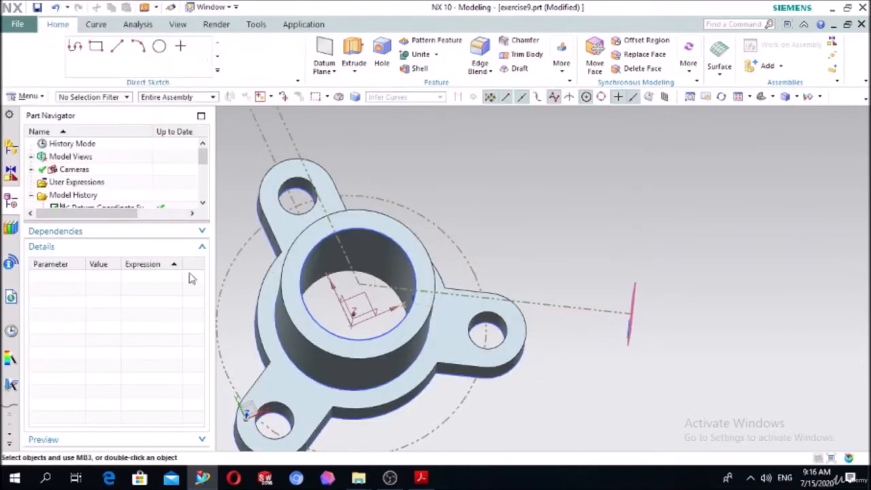
{"action": "scroll", "coordinate": [517, 313], "scroll_direction": "down", "scroll_amount": 3}
{"action": "middle_click_drag", "start_coordinate": [524, 317], "coordinate": [504, 331]}
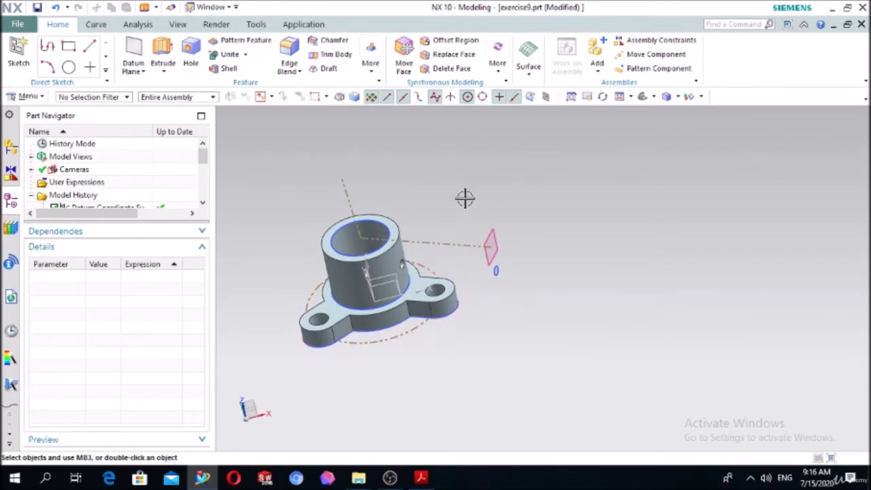
{"action": "middle_click_drag", "start_coordinate": [415, 200], "coordinate": [425, 235]}
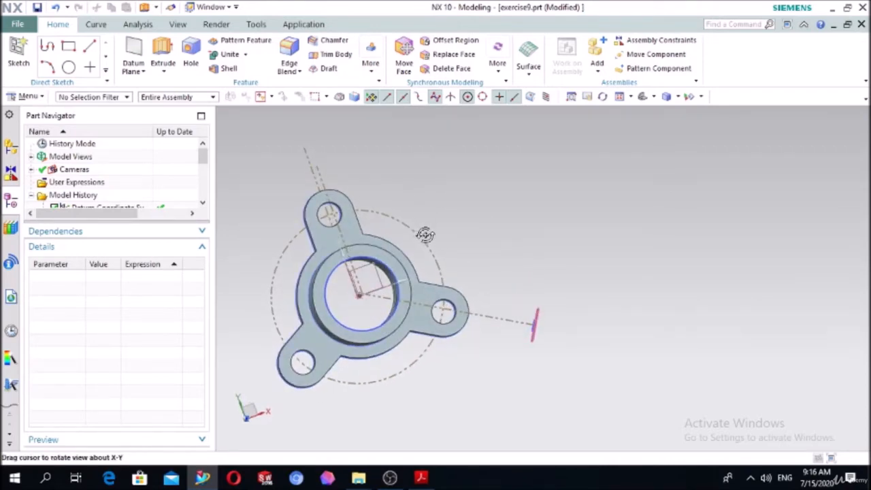
{"action": "scroll", "coordinate": [65, 198], "scroll_direction": "down", "scroll_amount": 5}
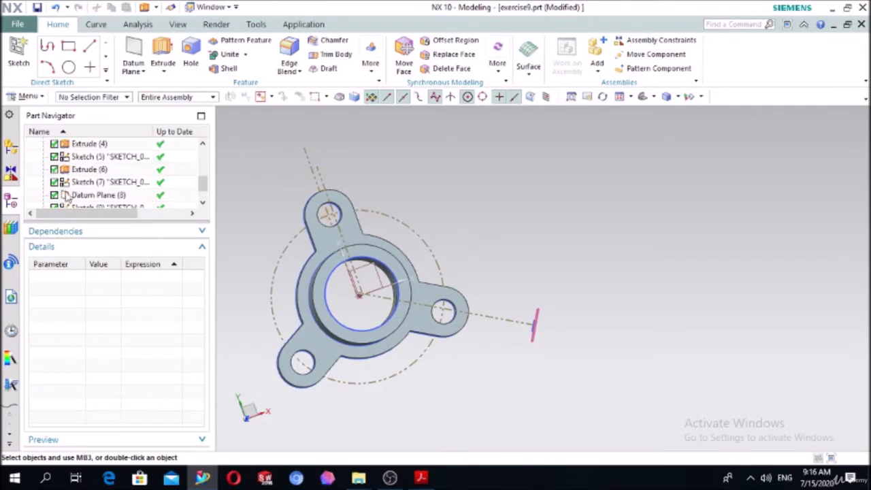
Reopen the centreline sketch and draw a line about 86 mm long from the origin through the lower-left lobe's hole.
{"action": "scroll", "coordinate": [288, 225], "scroll_direction": "down", "scroll_amount": 3}
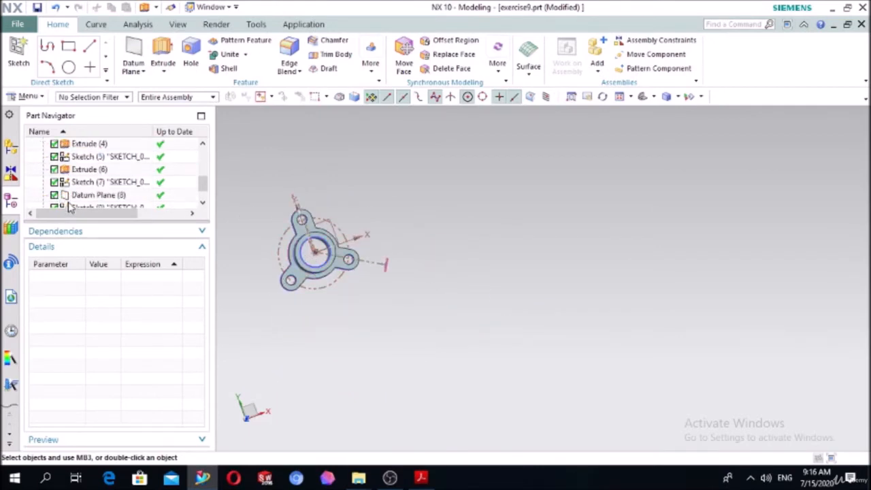
{"action": "left_click", "coordinate": [83, 182]}
{"action": "double_click", "coordinate": [83, 182]}
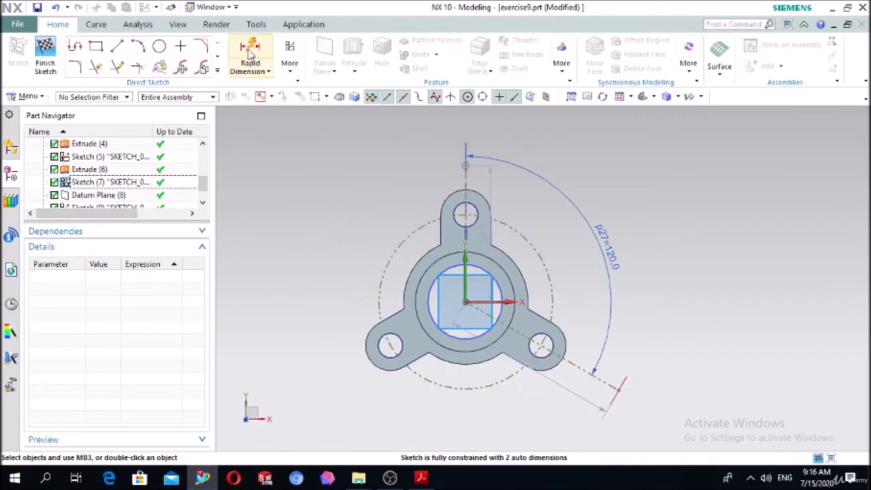
{"action": "left_click", "coordinate": [117, 46]}
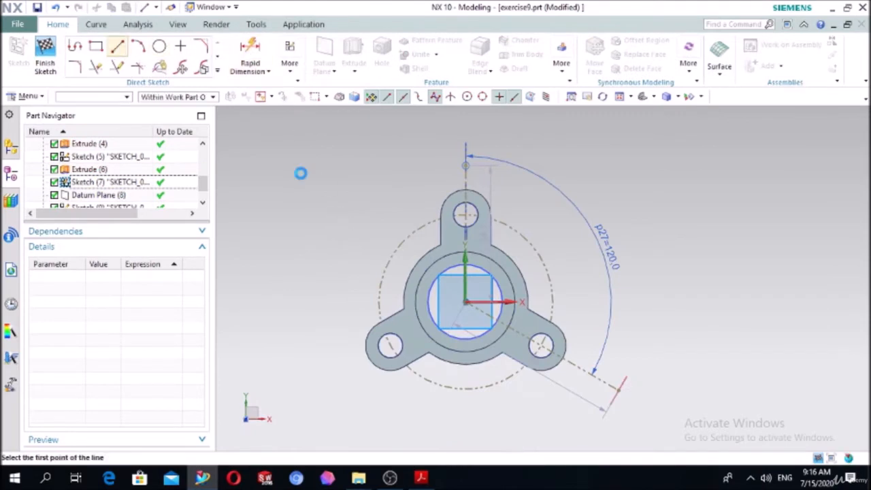
{"action": "left_click", "coordinate": [465, 301]}
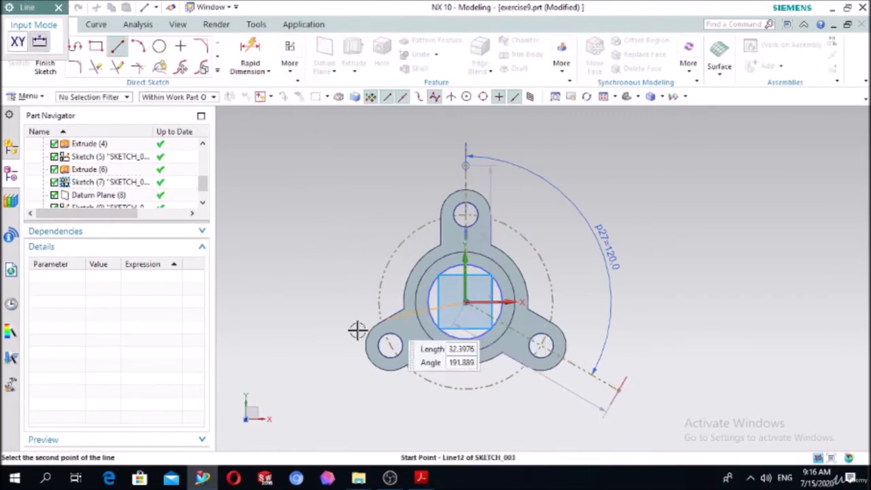
{"action": "left_click", "coordinate": [280, 408]}
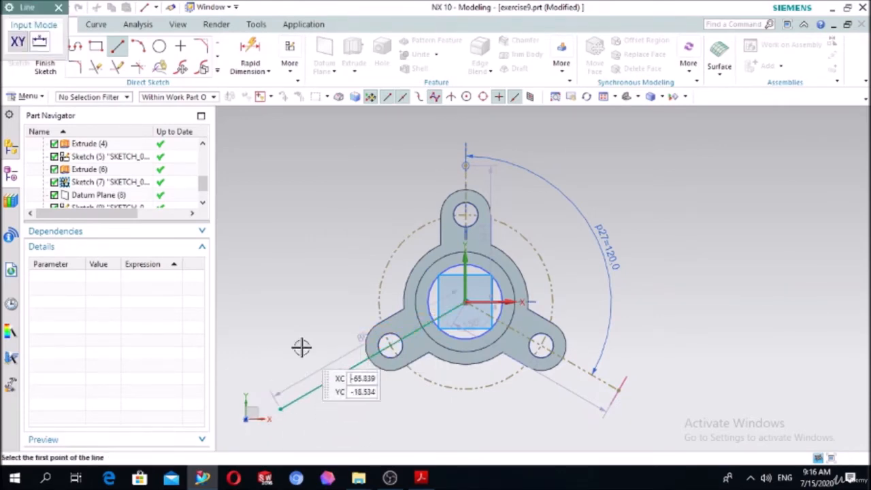
{"action": "key", "text": "Escape"}
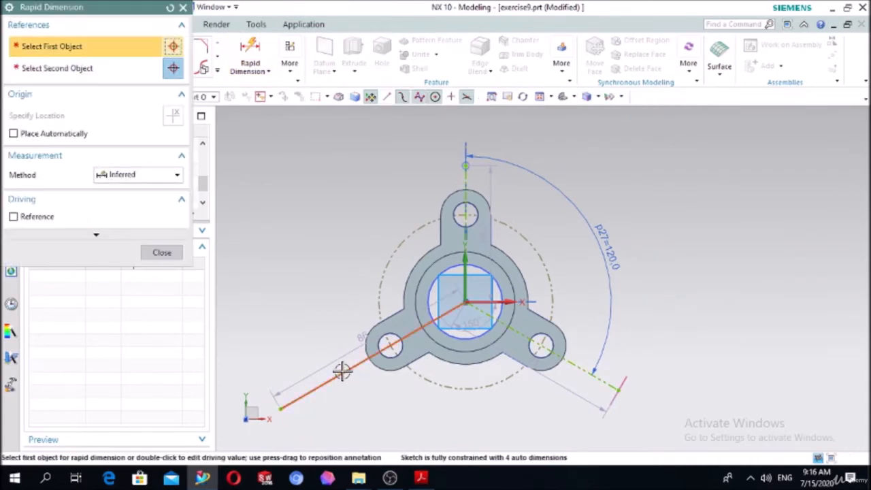
Dimension the angle between the new line and the lower-right lobe's centreline.
{"action": "left_click", "coordinate": [343, 372]}
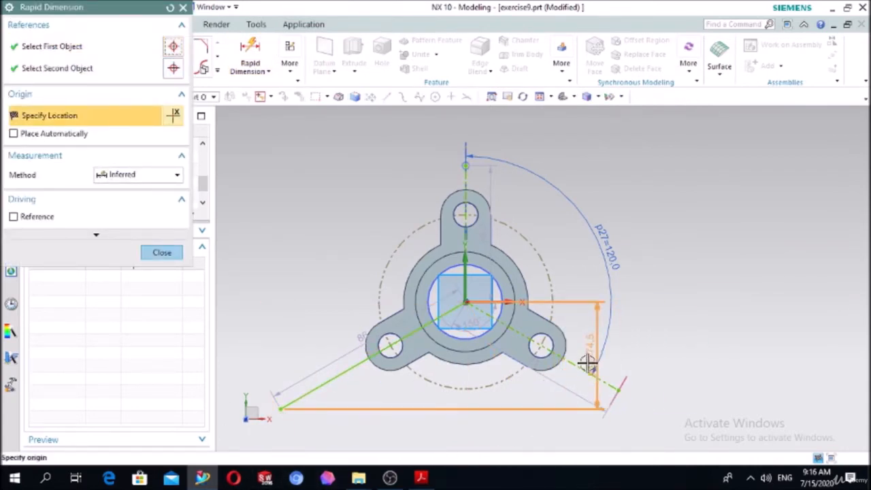
{"action": "left_click", "coordinate": [575, 365]}
{"action": "left_click", "coordinate": [575, 366]}
{"action": "left_click", "coordinate": [473, 407]}
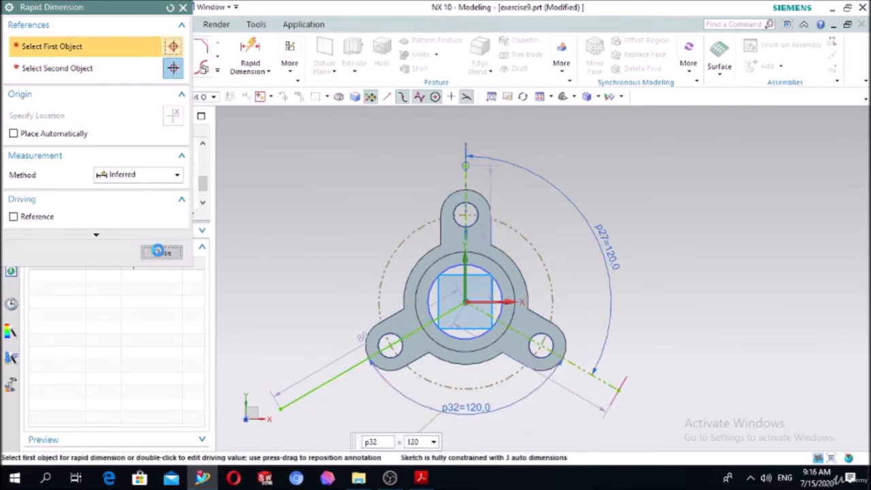
Convert the new line through the lower-left lobe to a reference line and finish the sketch.
{"action": "left_click", "coordinate": [162, 252]}
{"action": "left_click", "coordinate": [322, 384]}
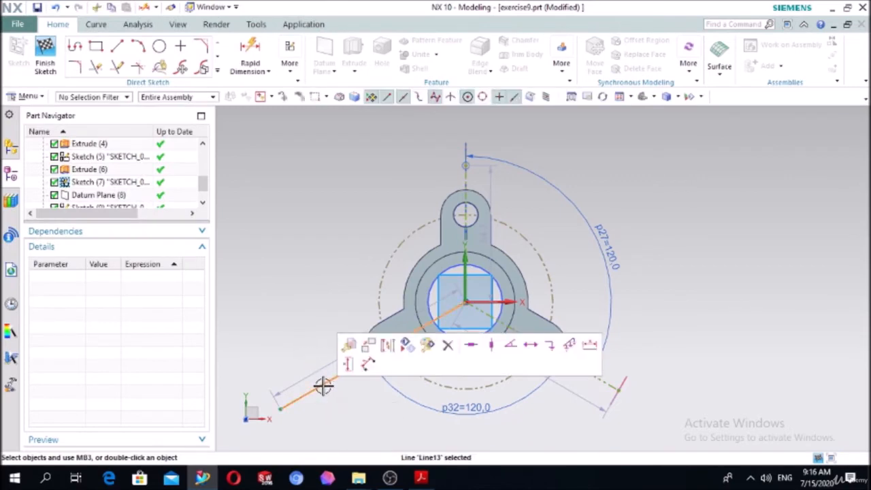
{"action": "left_click", "coordinate": [390, 345]}
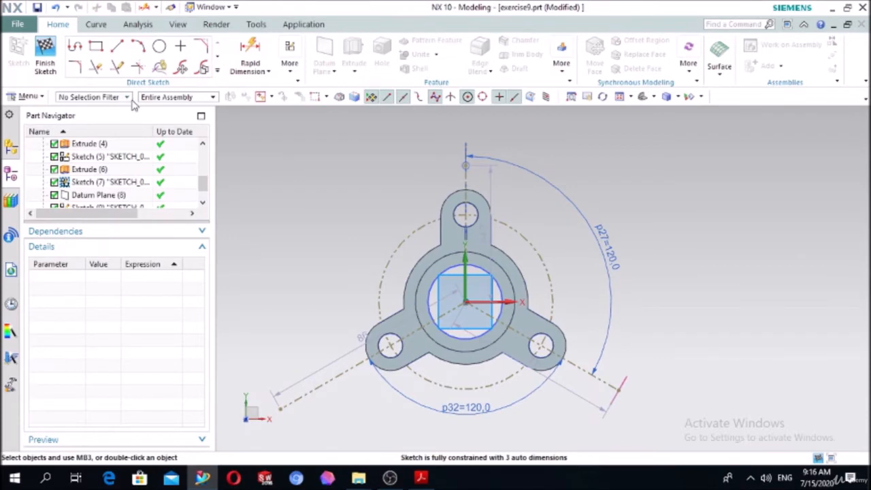
{"action": "left_click", "coordinate": [45, 54]}
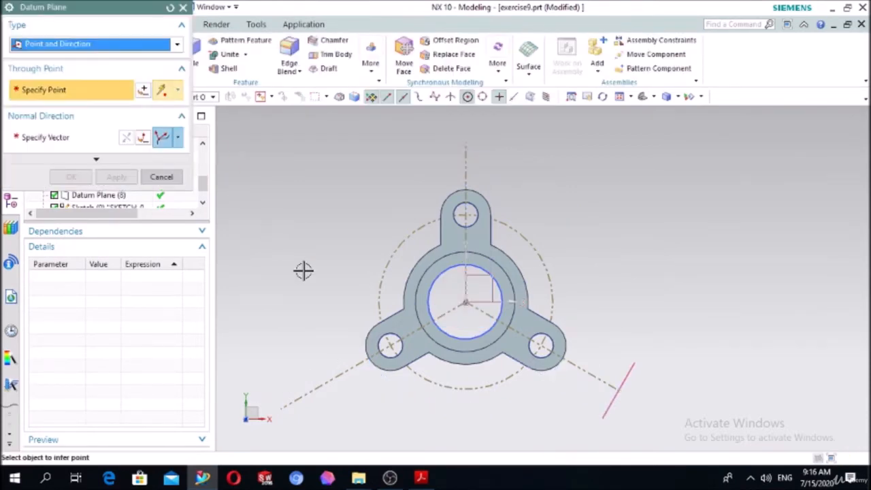
Create a Point and Direction datum plane at the outer end of the new reference line, normal to that line.
{"action": "middle_click_drag", "start_coordinate": [316, 265], "coordinate": [320, 242]}
{"action": "left_click", "coordinate": [292, 314]}
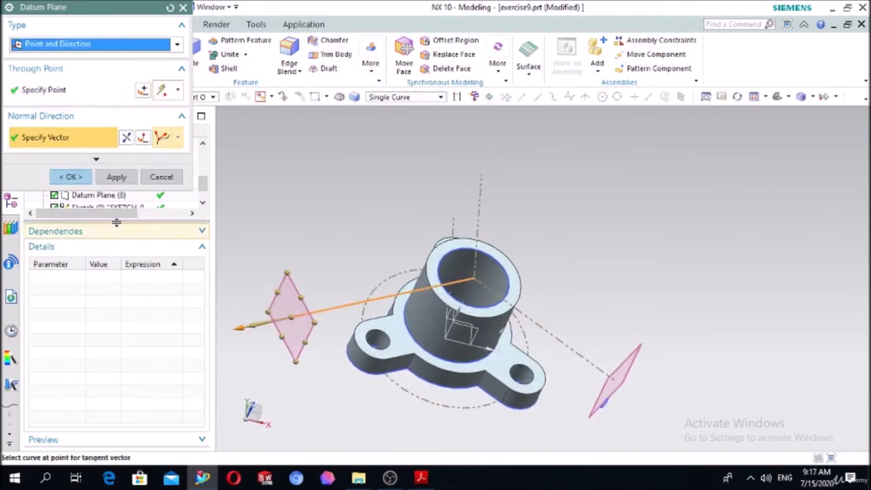
{"action": "left_click", "coordinate": [70, 176]}
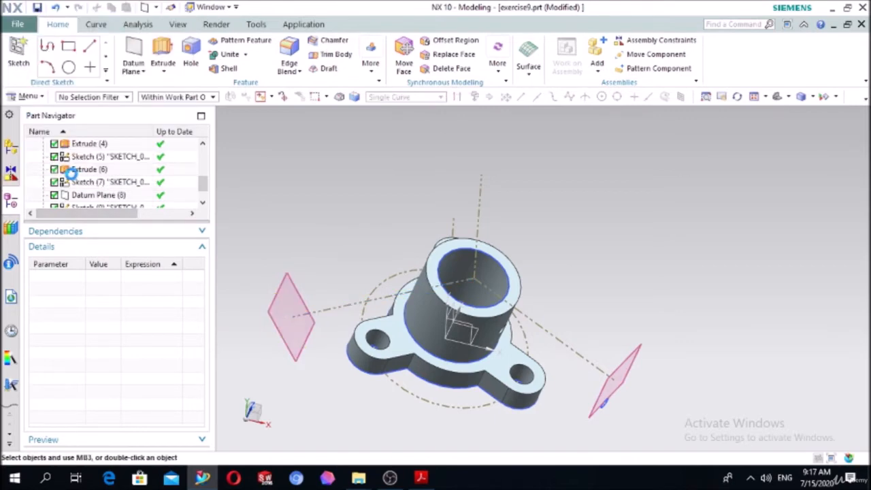
{"action": "left_click", "coordinate": [20, 55]}
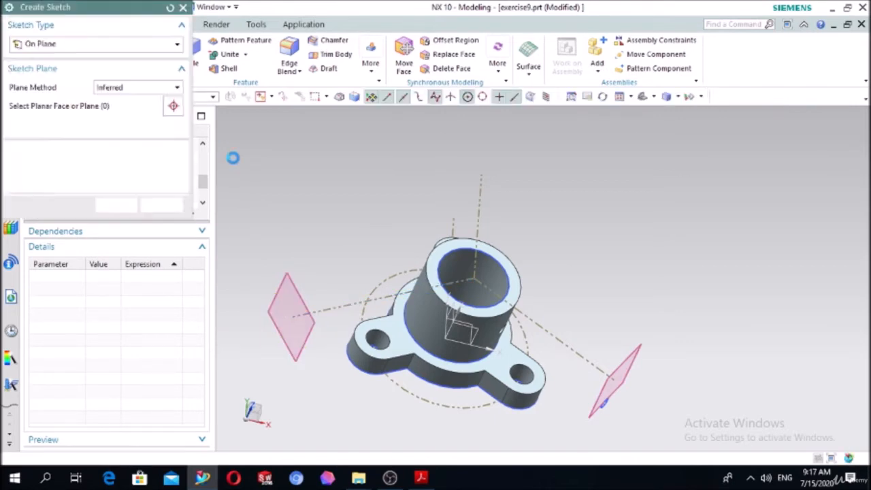
{"action": "left_click", "coordinate": [296, 289]}
{"action": "left_click", "coordinate": [115, 205]}
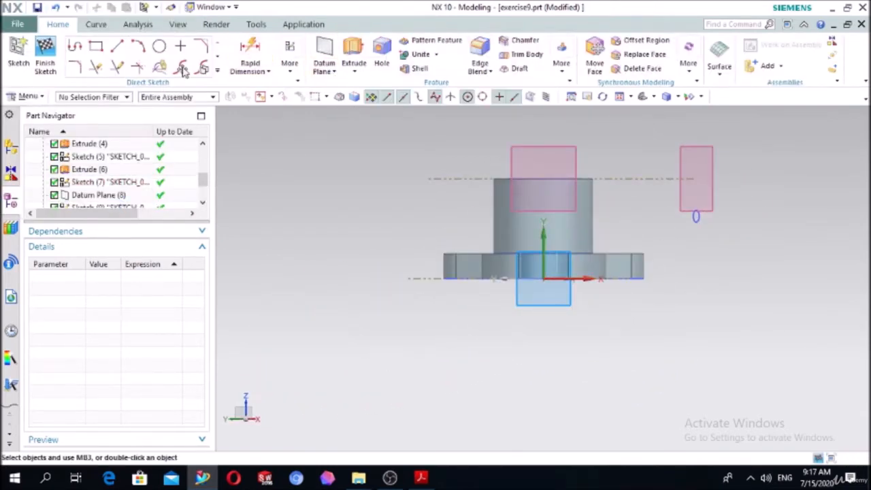
{"action": "left_click", "coordinate": [45, 56]}
{"action": "left_click", "coordinate": [102, 196]}
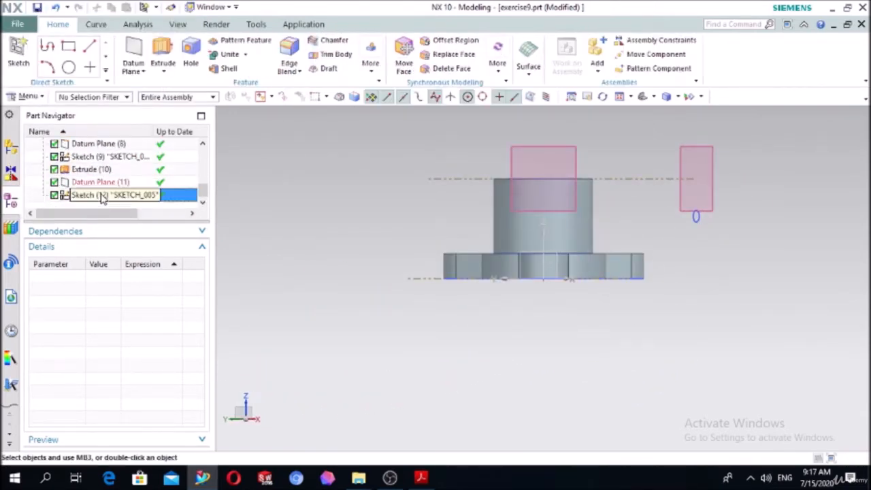
Start a sketch on the new datum plane at the end of the lower-left lobe's reference line.
{"action": "middle_click_drag", "start_coordinate": [395, 211], "coordinate": [362, 227]}
{"action": "left_click", "coordinate": [18, 54]}
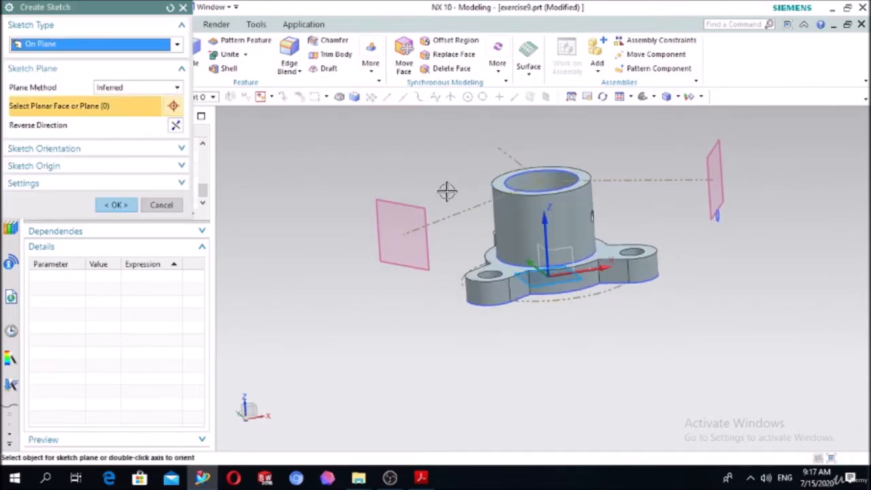
{"action": "left_click", "coordinate": [401, 211]}
{"action": "left_click", "coordinate": [136, 202]}
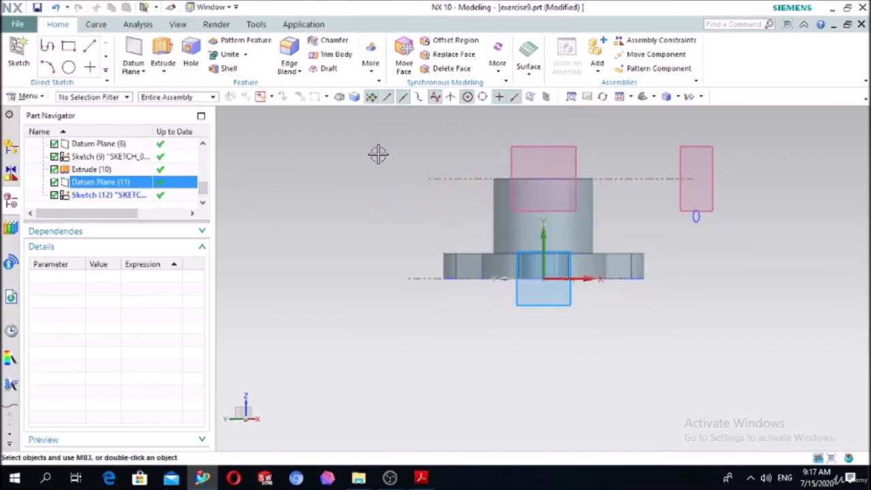
Draw a 5 mm diameter circle centred on the sketch origin.
{"action": "left_click", "coordinate": [160, 46]}
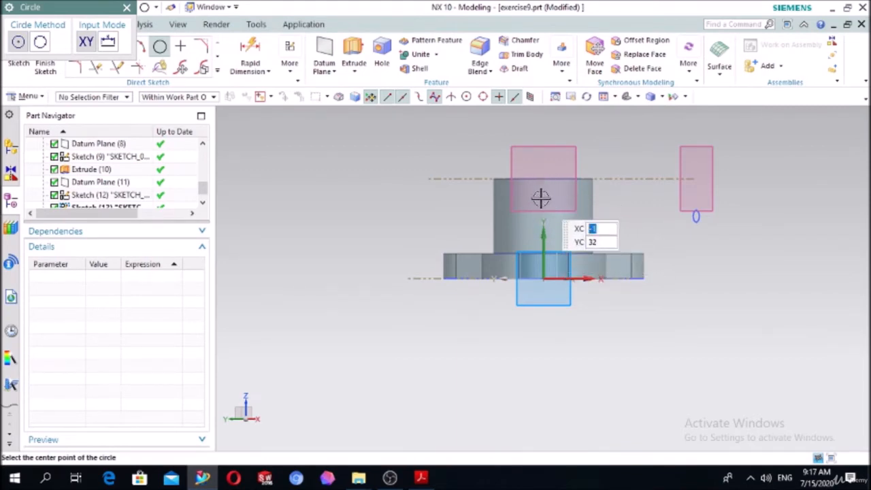
{"action": "left_click", "coordinate": [543, 277]}
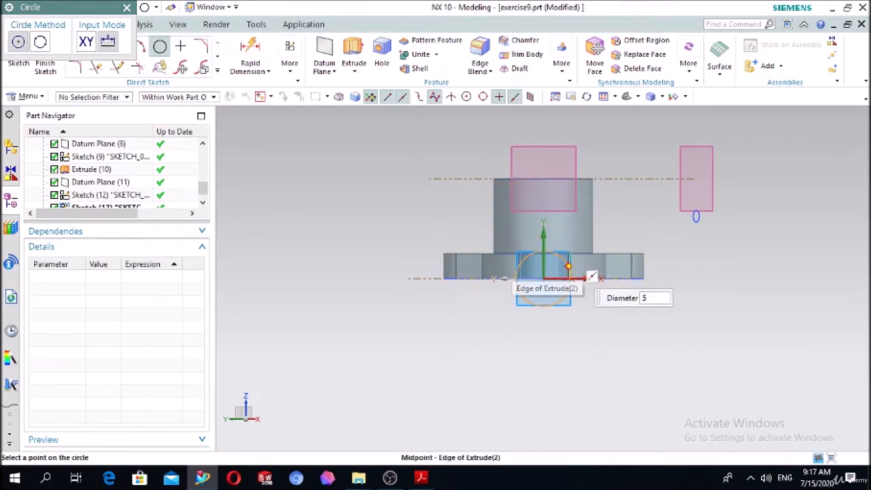
{"action": "left_click", "coordinate": [568, 267]}
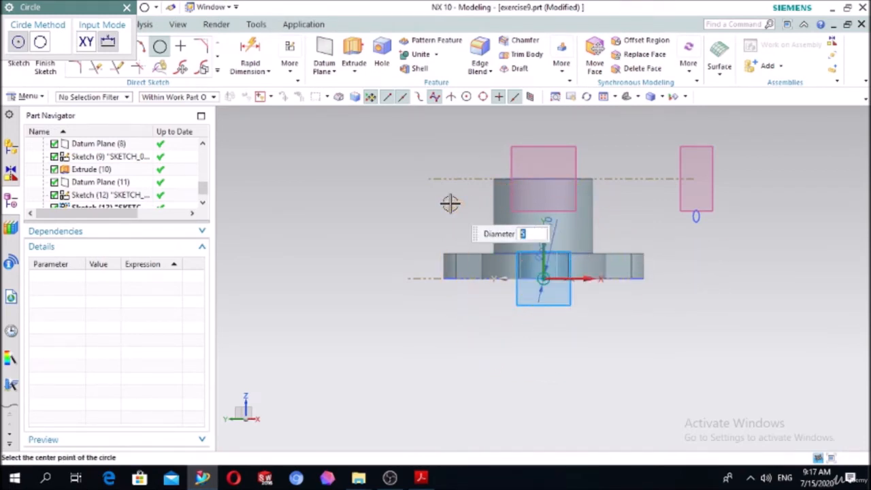
{"action": "key", "text": "Escape"}
Try to dimension the circle's centre from the hub's top edge, and delete the dimension together with the circle.
{"action": "left_click", "coordinate": [250, 55]}
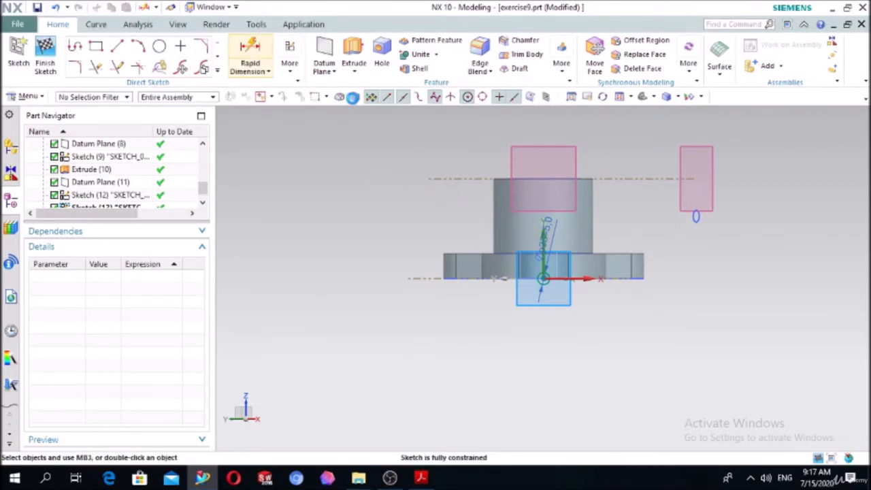
{"action": "scroll", "coordinate": [538, 258], "scroll_direction": "up", "scroll_amount": 5}
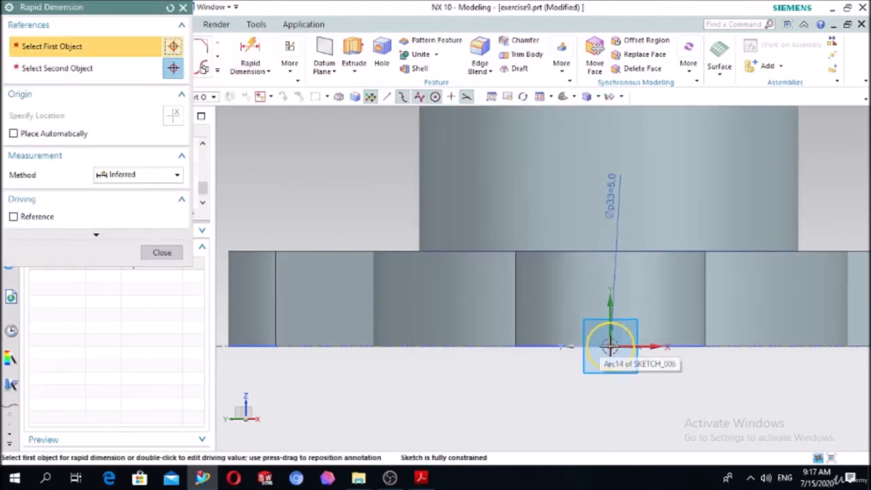
{"action": "left_click", "coordinate": [611, 345]}
{"action": "scroll", "coordinate": [639, 157], "scroll_direction": "down", "scroll_amount": 3}
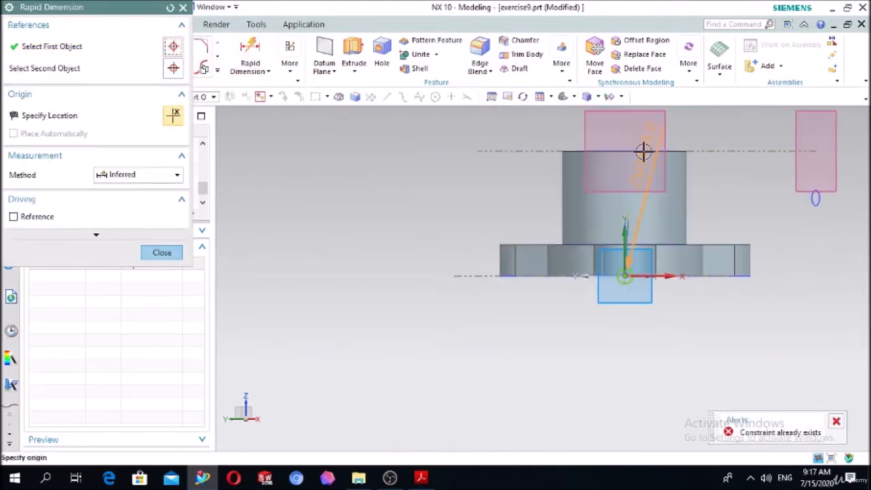
{"action": "left_click", "coordinate": [596, 150]}
{"action": "left_click", "coordinate": [372, 167]}
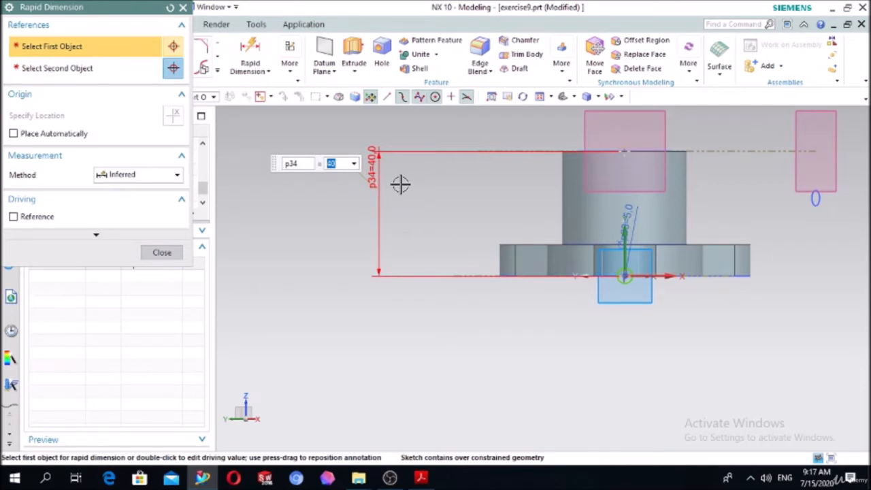
{"action": "key", "text": "Escape"}
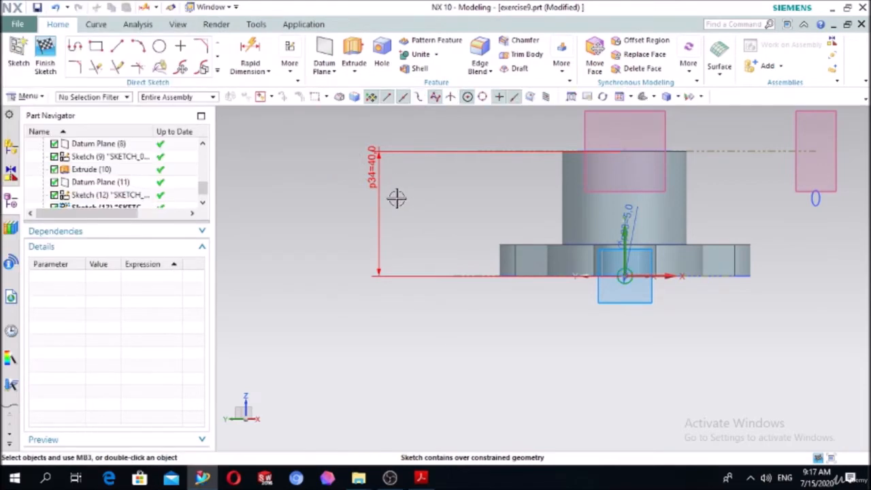
{"action": "left_click", "coordinate": [377, 184]}
{"action": "key", "text": "Delete"}
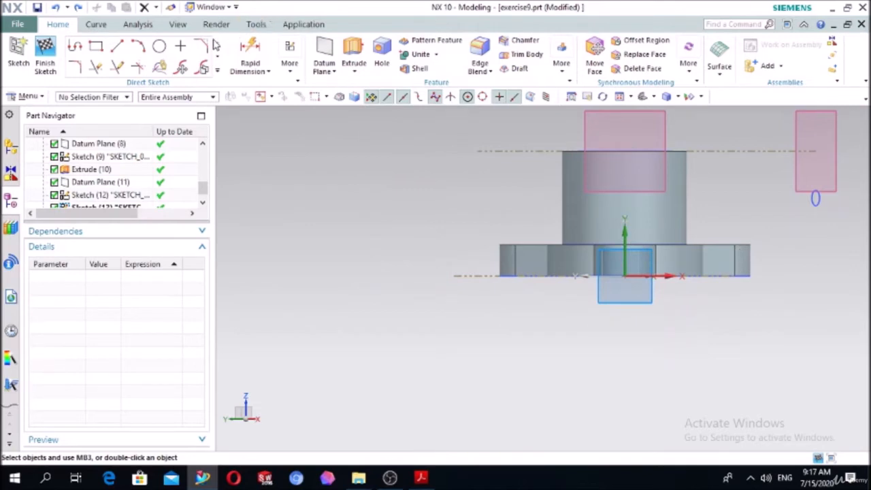
Try to draw a 5 mm diameter circle on the hub's vertical centreline, just below its top edge.
{"action": "left_click", "coordinate": [160, 46]}
{"action": "scroll", "coordinate": [696, 165], "scroll_direction": "up", "scroll_amount": 1}
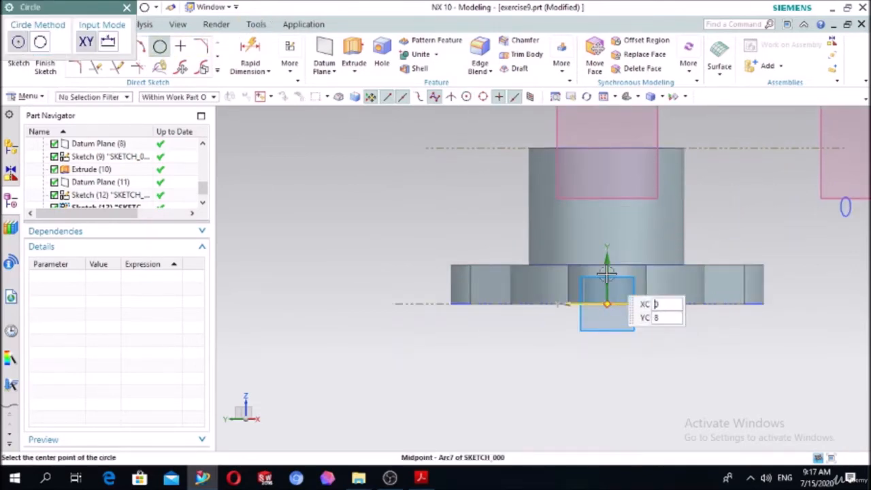
{"action": "left_click", "coordinate": [606, 182]}
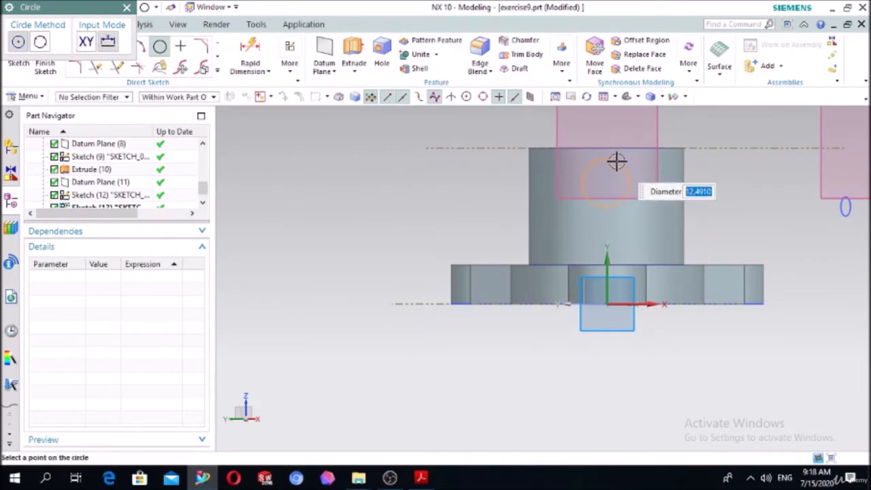
{"action": "type", "text": "5"}
{"action": "key", "text": "Return"}
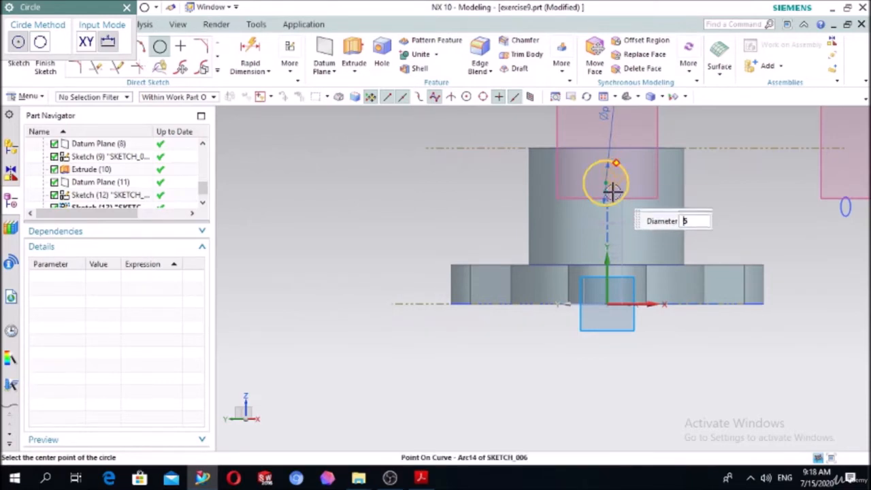
{"action": "key", "text": "Escape"}
Delete the oversized circle from the hub's vertical centreline.
{"action": "left_click", "coordinate": [628, 183]}
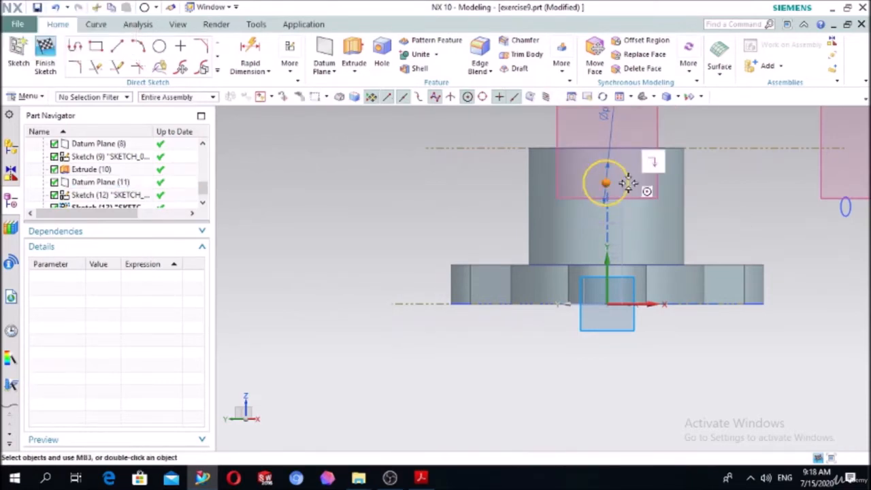
{"action": "key", "text": "Delete"}
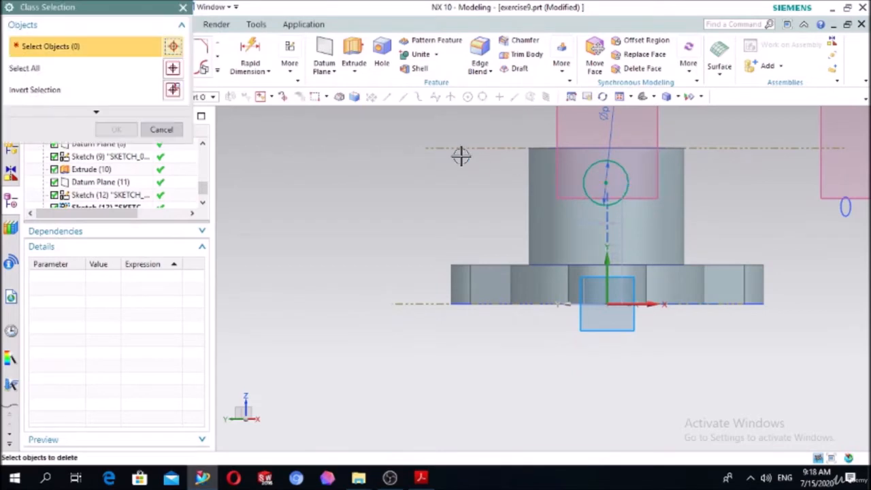
{"action": "left_click", "coordinate": [163, 130]}
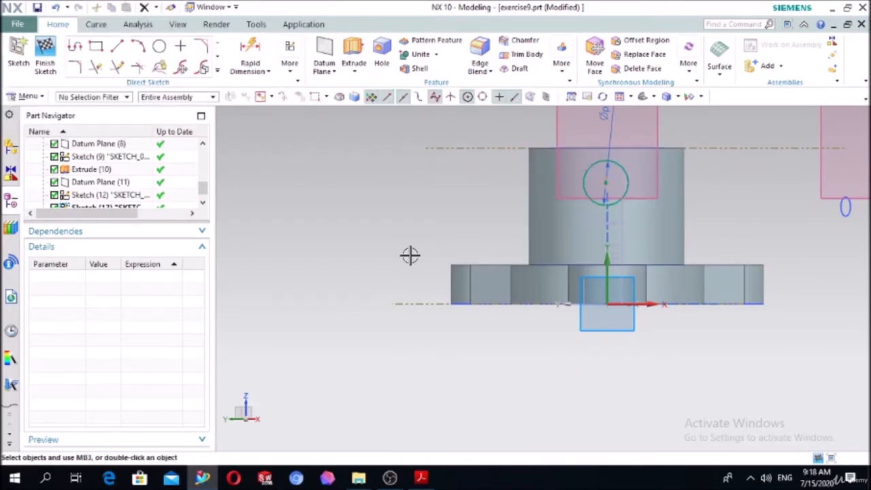
{"action": "key", "text": "Delete"}
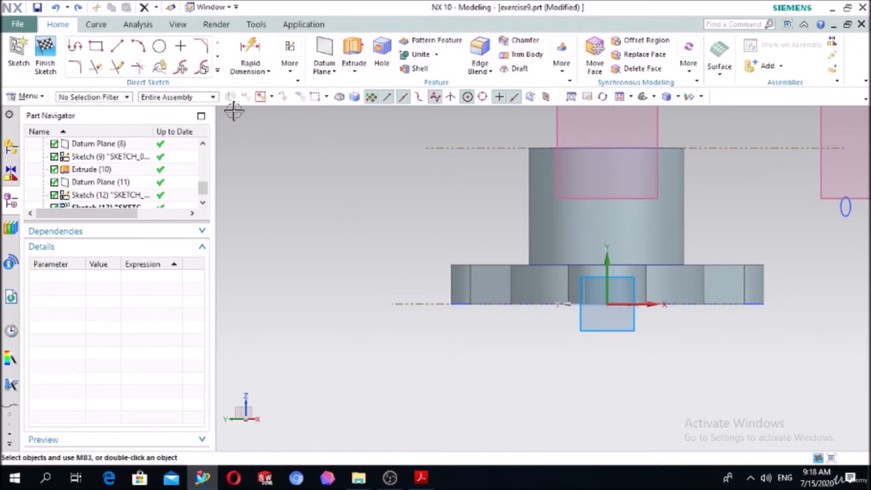
Draw a 5 mm diameter circle on the hub's vertical centreline, just below its top edge.
{"action": "left_click", "coordinate": [160, 47]}
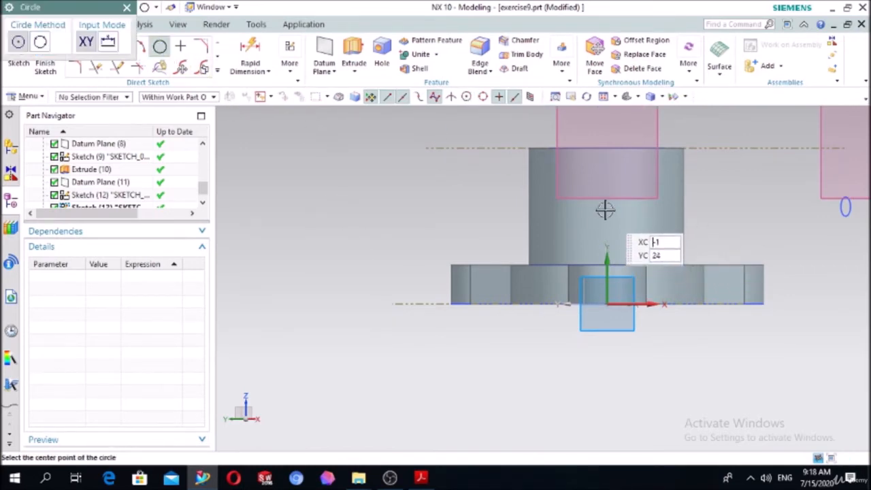
{"action": "left_click", "coordinate": [610, 169]}
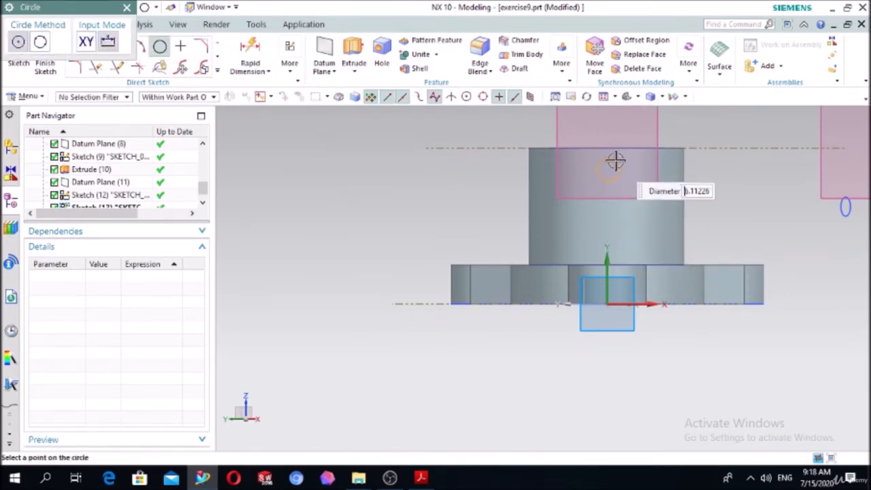
{"action": "key", "text": "Return"}
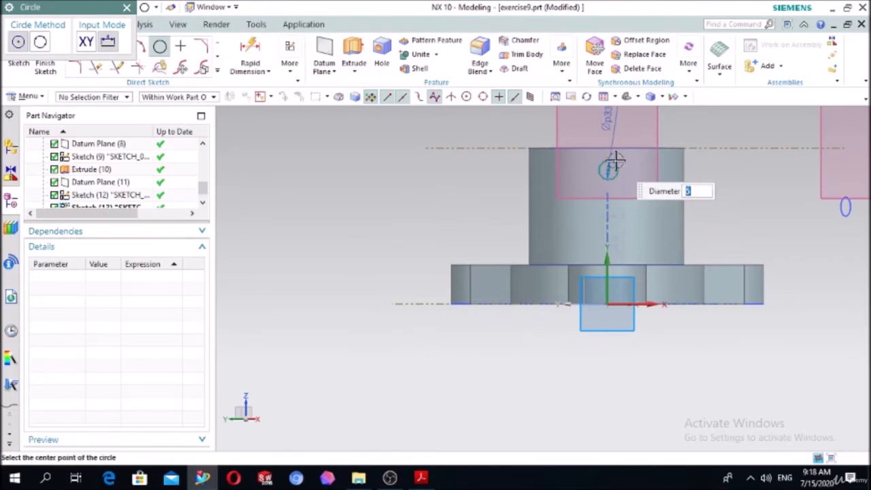
{"action": "key", "text": "Escape"}
Dimension the circle's centre 15 mm below the hub's top edge.
{"action": "left_click", "coordinate": [264, 66]}
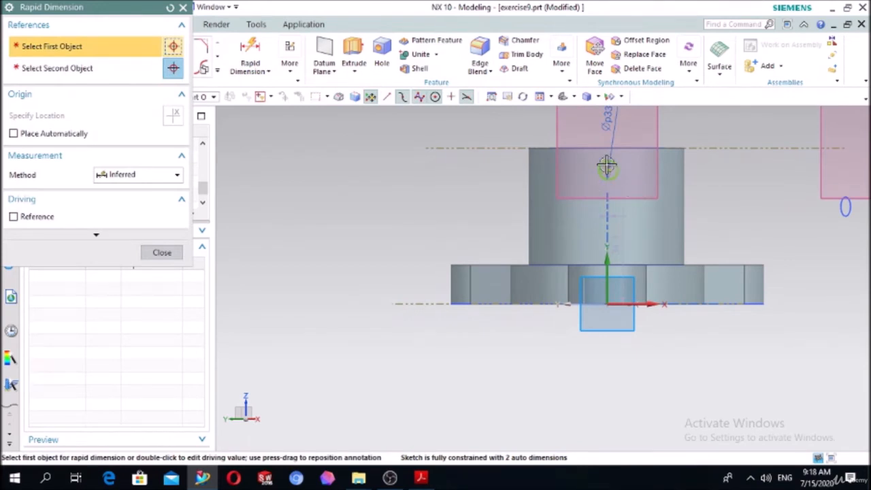
{"action": "left_click", "coordinate": [610, 169]}
{"action": "left_click", "coordinate": [582, 145]}
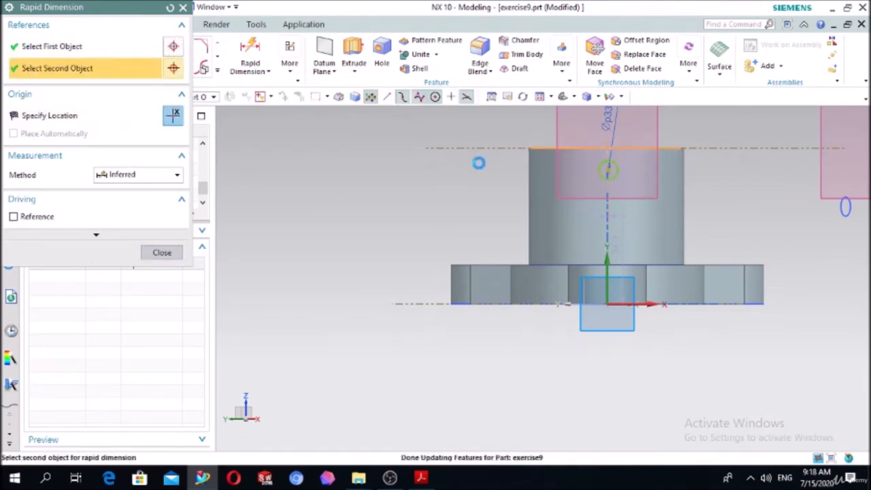
{"action": "left_click", "coordinate": [334, 169]}
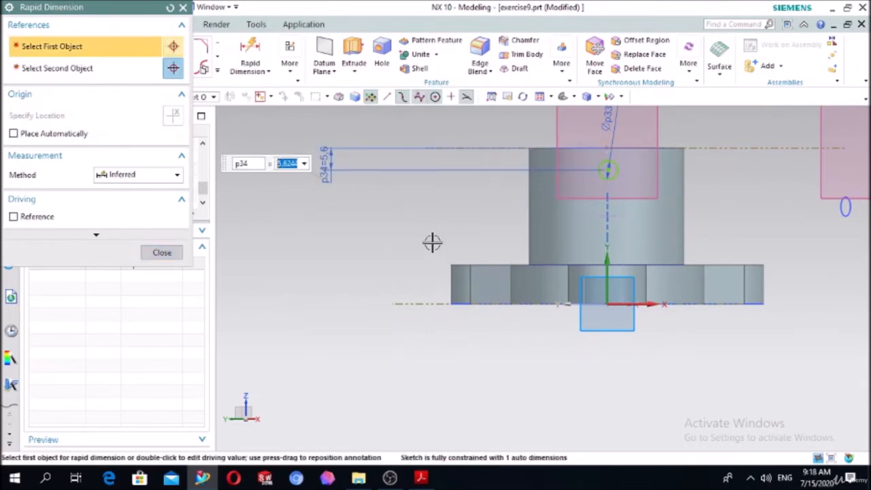
{"action": "type", "text": "15"}
{"action": "key", "text": "Return"}
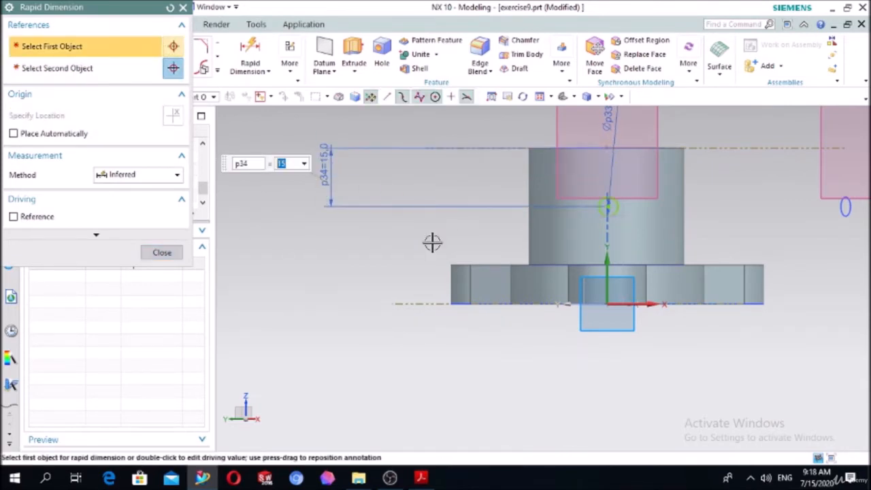
{"action": "left_click", "coordinate": [171, 255]}
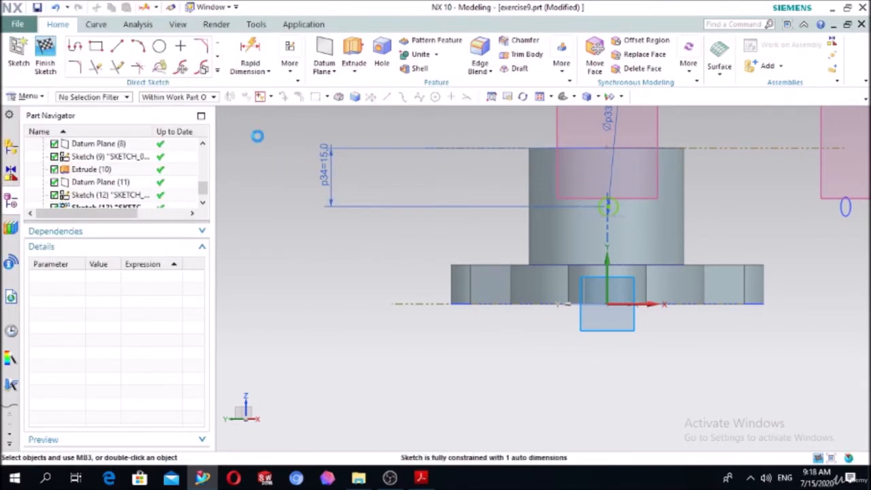
Extrude the 5 mm circle 82 mm in the reversed direction through the hub's near wall, subtracting it from the body.
{"action": "left_click", "coordinate": [355, 60]}
{"action": "middle_click_drag", "start_coordinate": [331, 258], "coordinate": [401, 269]}
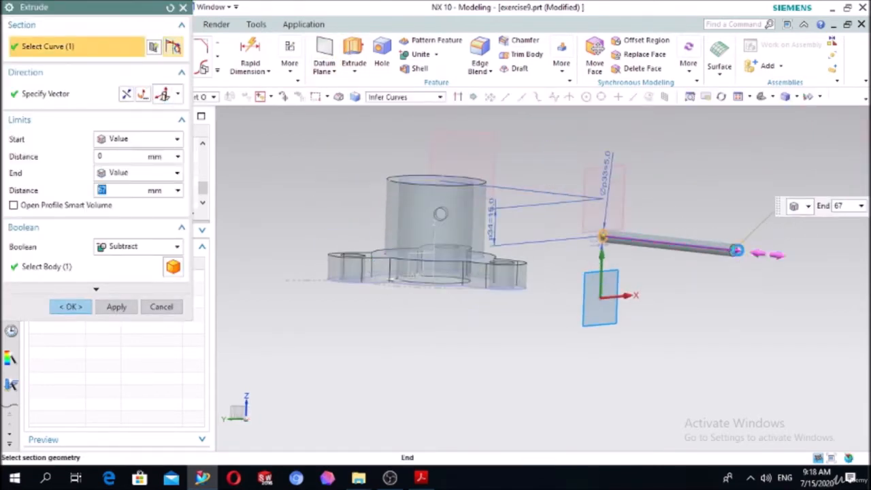
{"action": "double_click", "coordinate": [739, 248]}
{"action": "middle_click_drag", "start_coordinate": [477, 275], "coordinate": [482, 297]}
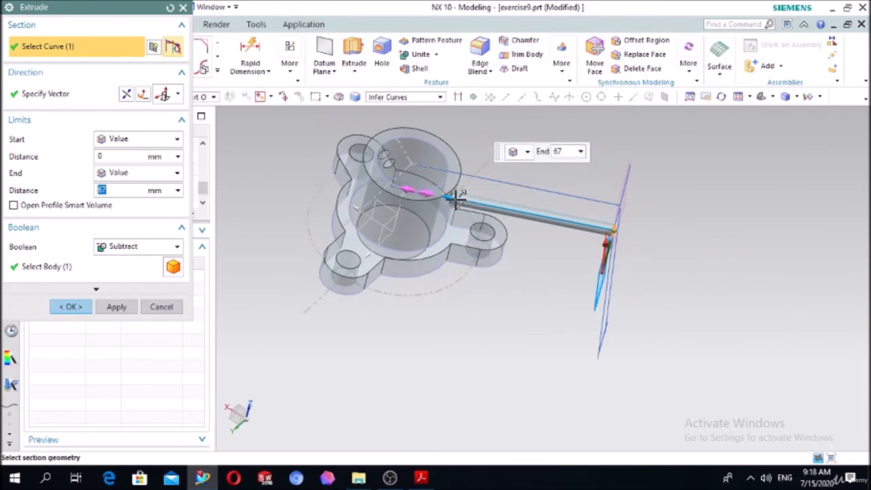
{"action": "left_click_drag", "start_coordinate": [437, 188], "coordinate": [418, 175]}
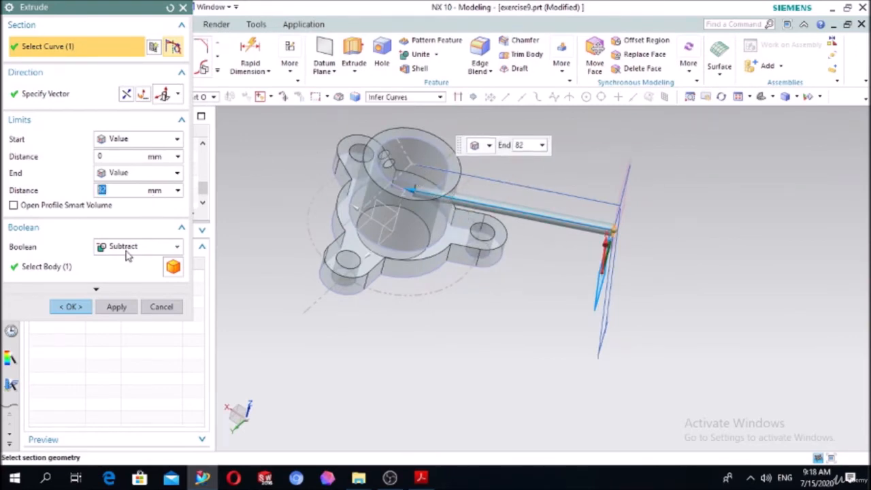
{"action": "left_click", "coordinate": [72, 307]}
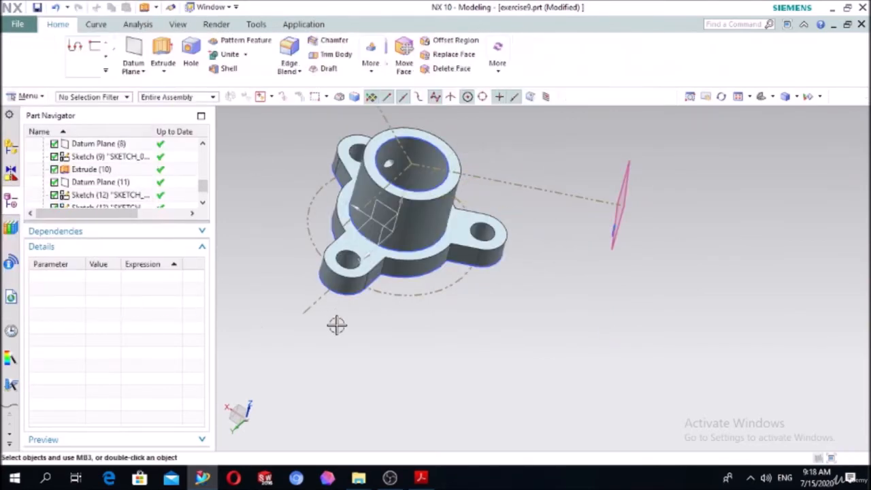
{"action": "middle_click_drag", "start_coordinate": [336, 324], "coordinate": [285, 363]}
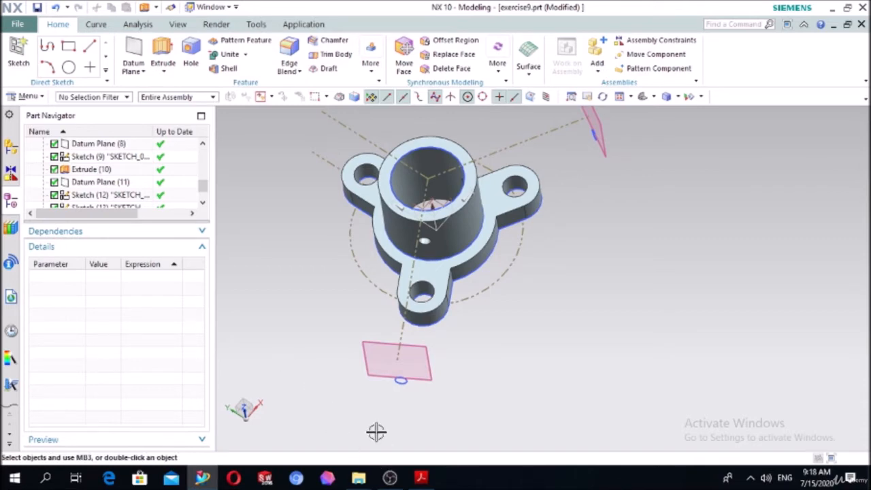
Switch to the NX CAD-2 PDF in Acrobat Reader and examine the next exercise drawing on page 27.
{"action": "left_click", "coordinate": [423, 479]}
{"action": "scroll", "coordinate": [484, 271], "scroll_direction": "down", "scroll_amount": 10}
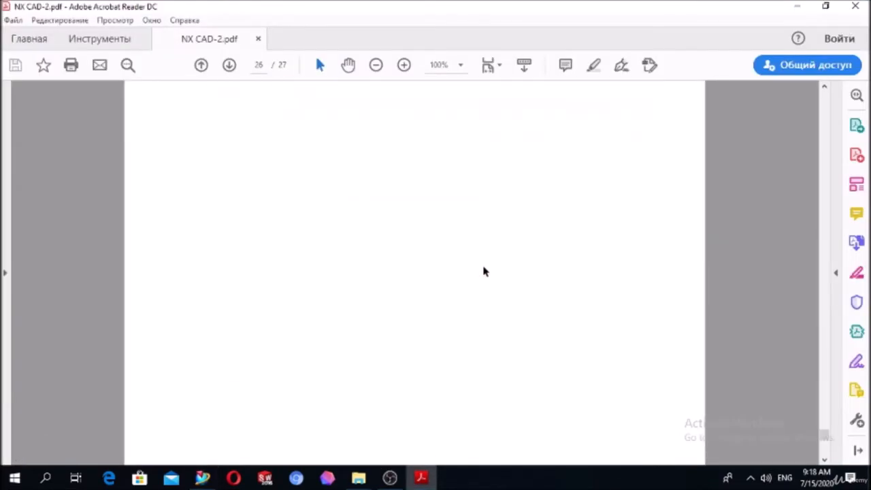
{"action": "scroll", "coordinate": [484, 271], "scroll_direction": "down", "scroll_amount": 3}
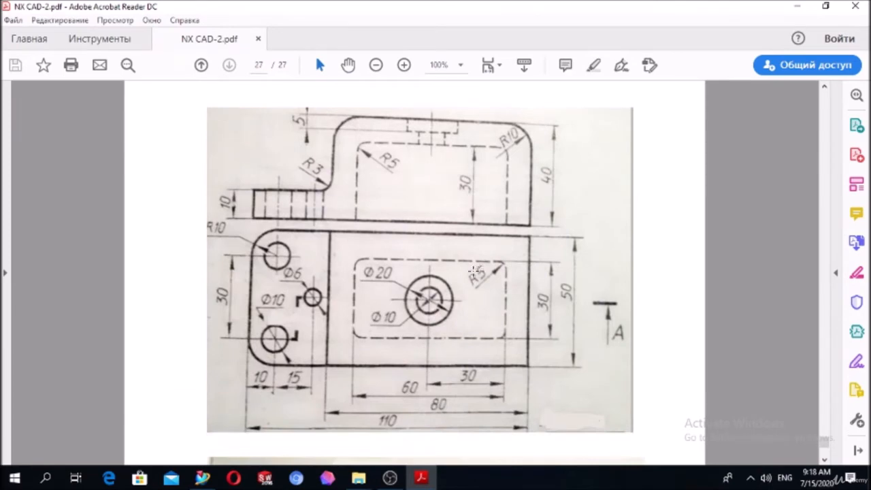
{"action": "left_click", "coordinate": [390, 478]}
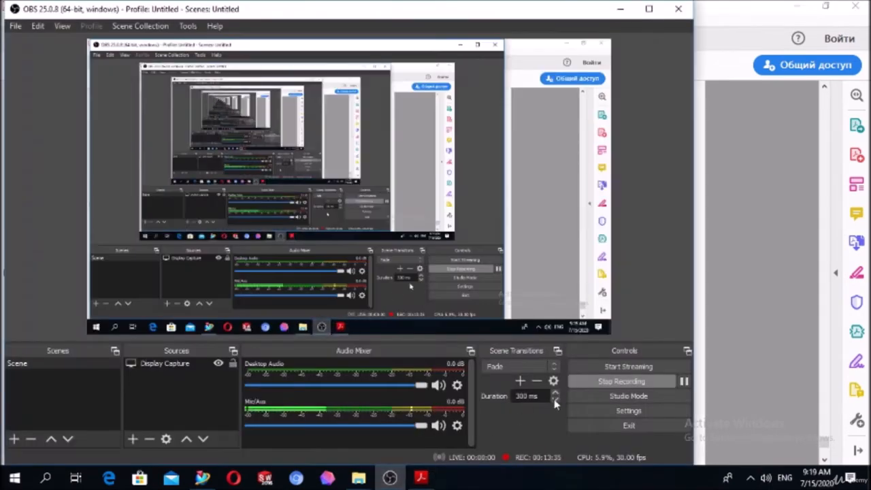
{"action": "left_click", "coordinate": [683, 381]}
{"action": "left_click", "coordinate": [683, 382]}
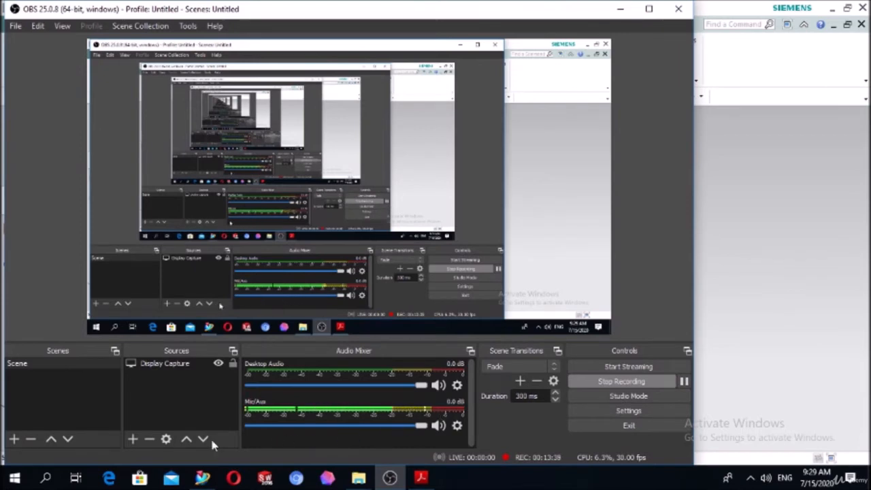
Switch back to NX and start a new part from the millimetre Model template, replacing the default file name with one beginning "exe".
{"action": "left_click", "coordinate": [202, 477]}
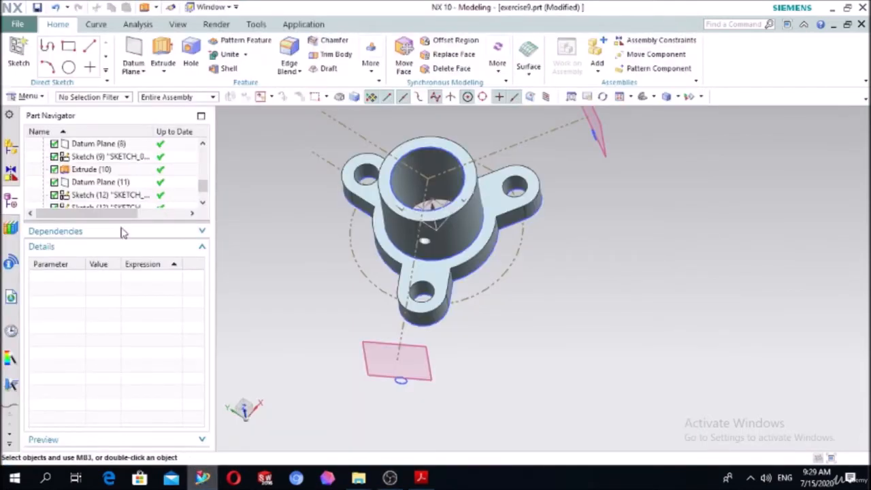
{"action": "left_click", "coordinate": [19, 25]}
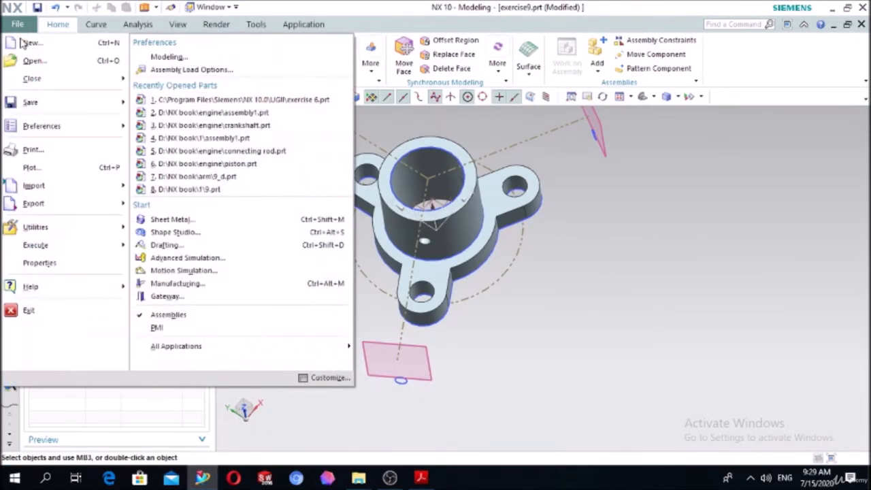
{"action": "left_click", "coordinate": [24, 44]}
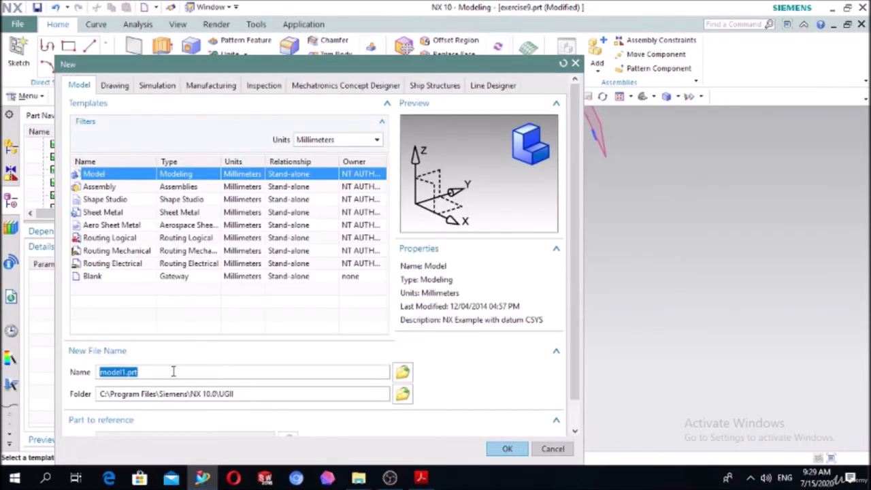
{"action": "type", "text": "exercise 10"}
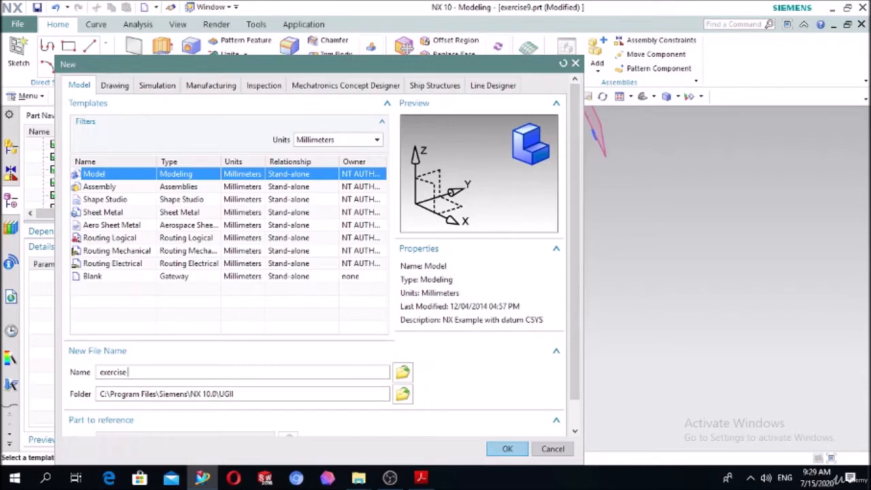
Create the exercise 10 part and start a sketch on the XY plane.
{"action": "left_click", "coordinate": [507, 448]}
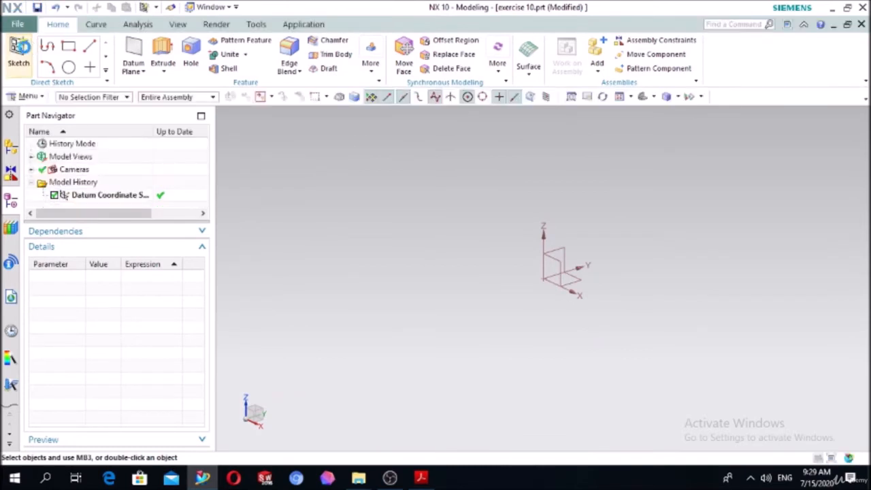
{"action": "left_click", "coordinate": [19, 54]}
{"action": "left_click", "coordinate": [570, 285]}
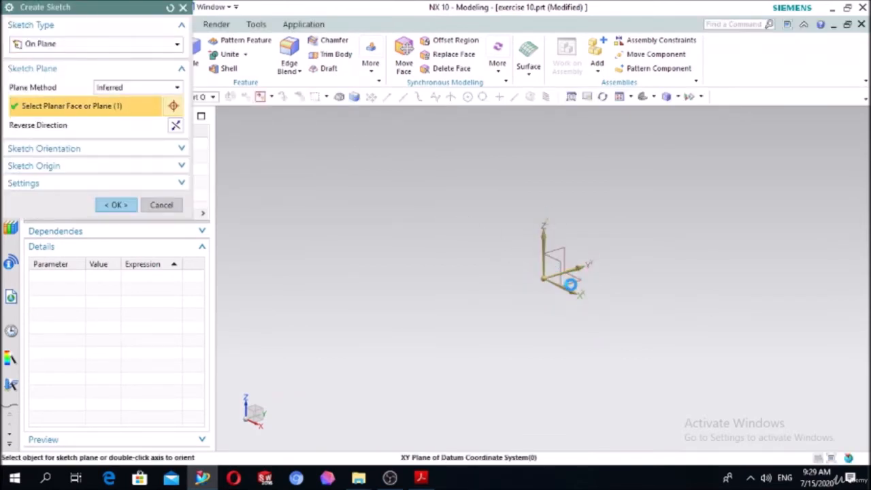
{"action": "left_click", "coordinate": [114, 205]}
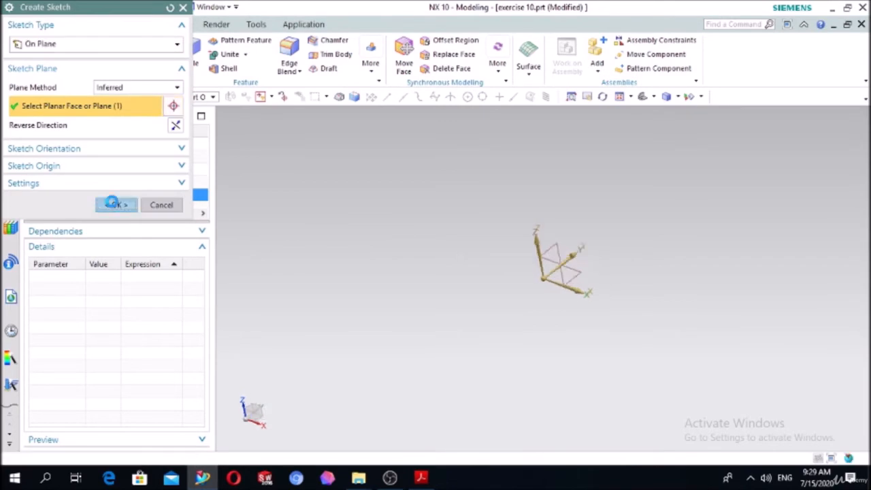
Check the exercise drawing in Acrobat Reader, then in NX sketch a closed stepped profile about 131 mm long and 56 mm high.
{"action": "left_click", "coordinate": [422, 478]}
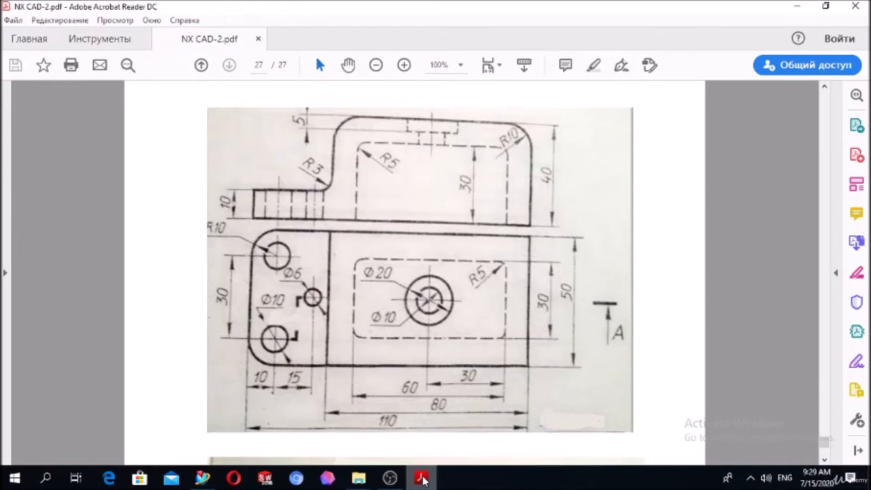
{"action": "left_click", "coordinate": [422, 479]}
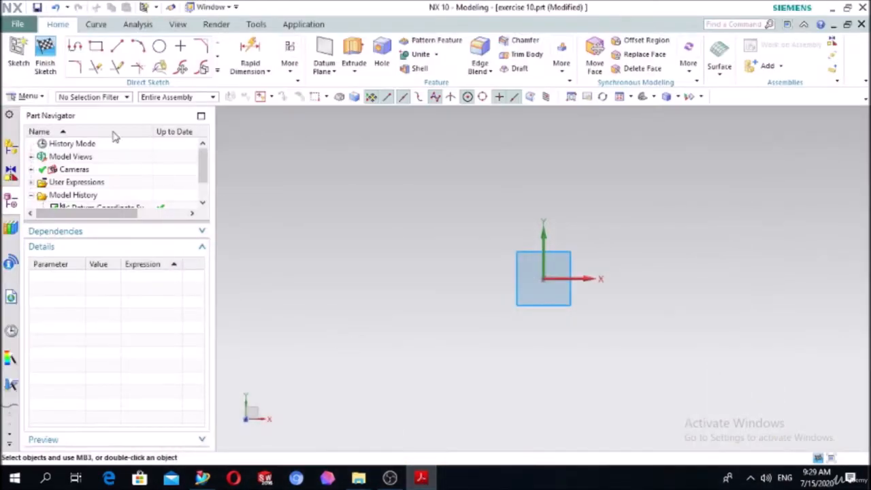
{"action": "left_click", "coordinate": [76, 47]}
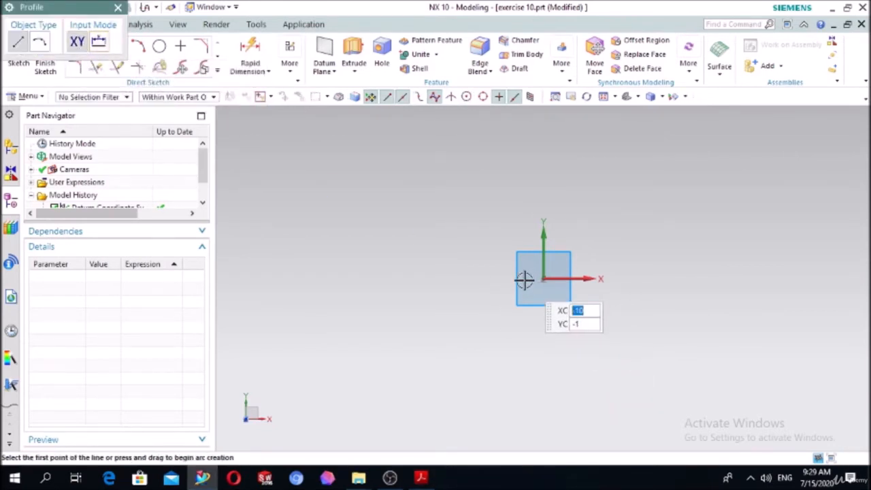
{"action": "left_click", "coordinate": [681, 278]}
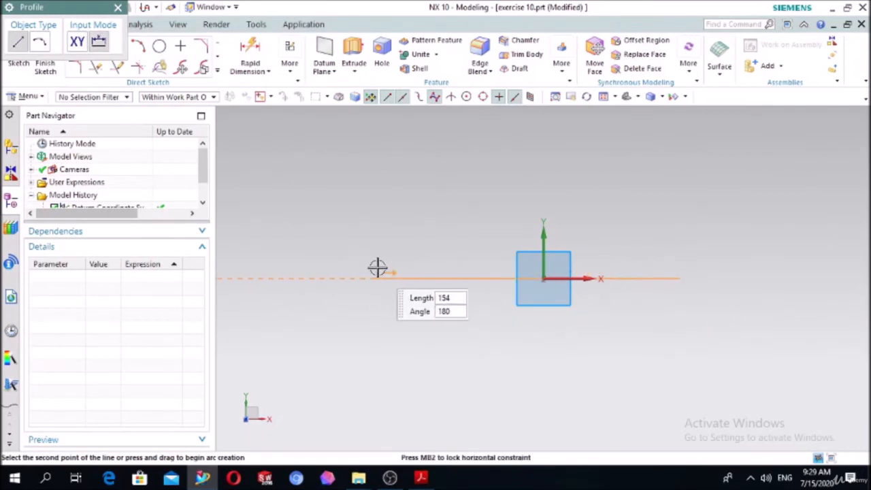
{"action": "left_click", "coordinate": [420, 272]}
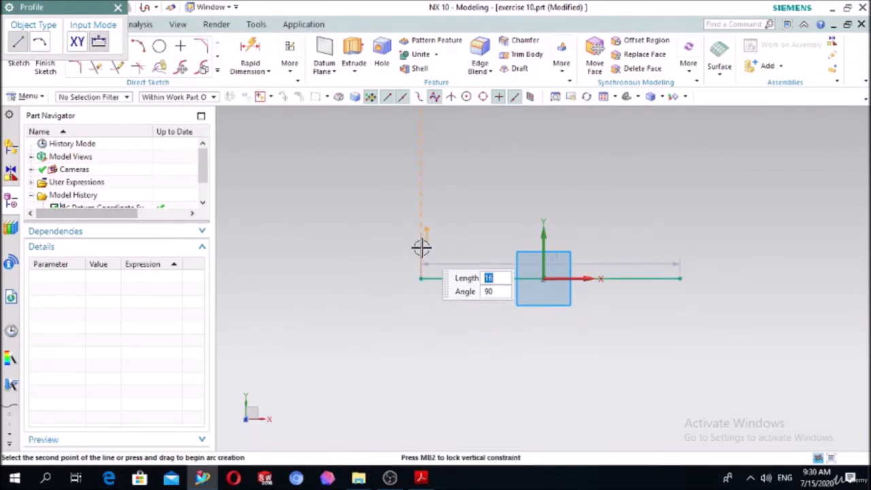
{"action": "left_click", "coordinate": [421, 247]}
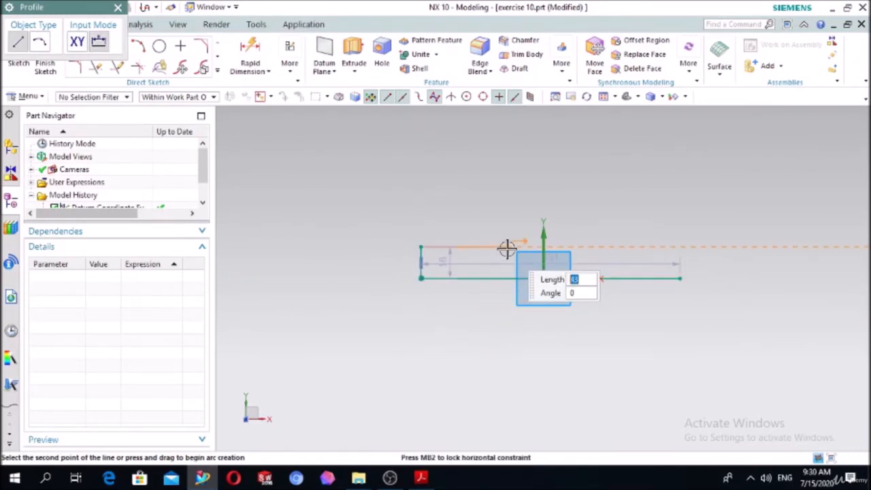
{"action": "left_click", "coordinate": [506, 248]}
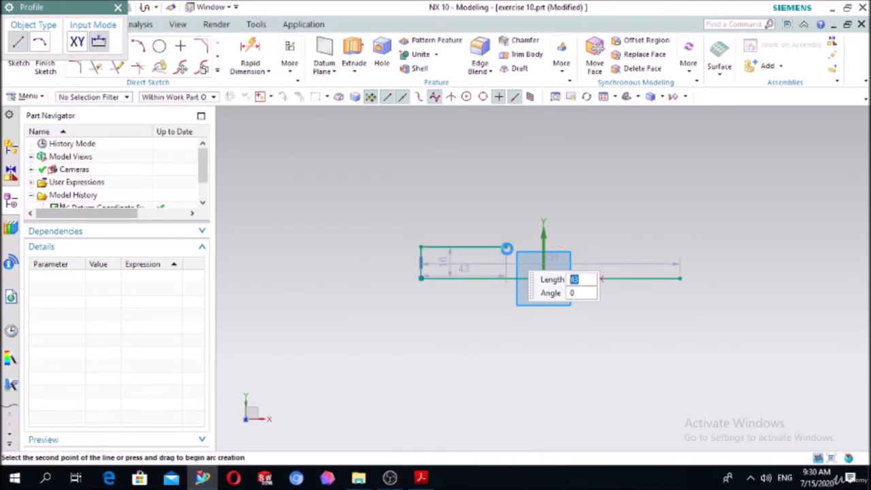
{"action": "left_click", "coordinate": [505, 167]}
{"action": "left_click", "coordinate": [679, 168]}
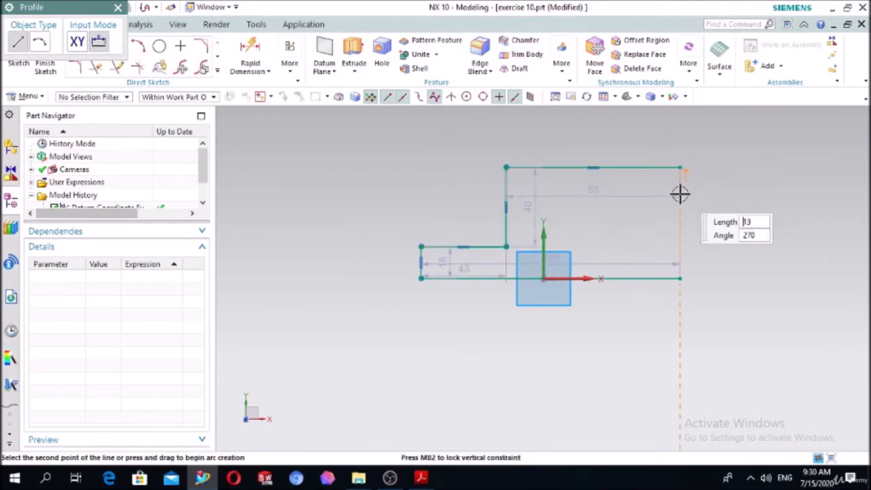
{"action": "left_click", "coordinate": [681, 279]}
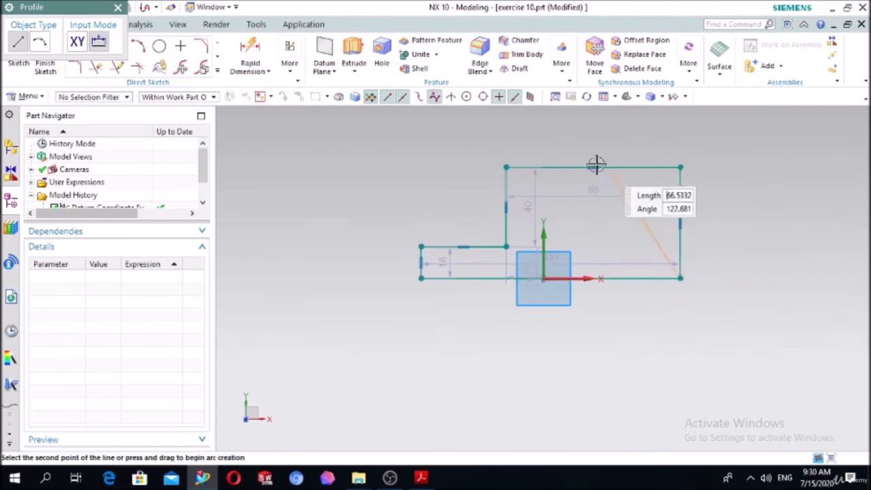
{"action": "key", "text": "Escape"}
{"action": "key", "text": "Escape"}
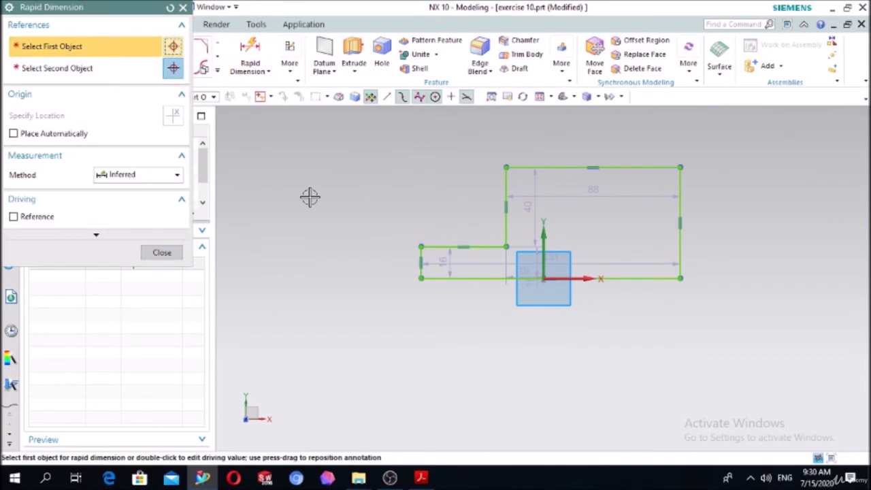
Dimension the profile's bottom edge to 110 mm.
{"action": "left_click", "coordinate": [472, 283]}
{"action": "left_click", "coordinate": [543, 377]}
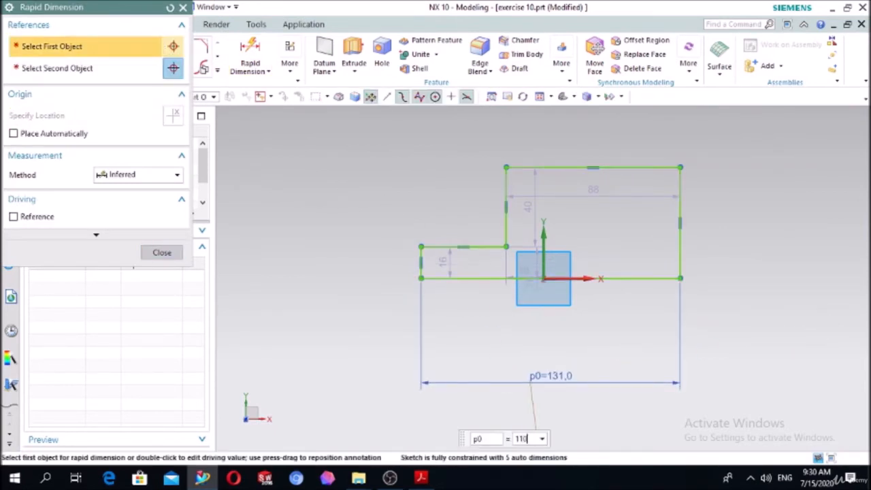
{"action": "type", "text": "110"}
{"action": "key", "text": "Return"}
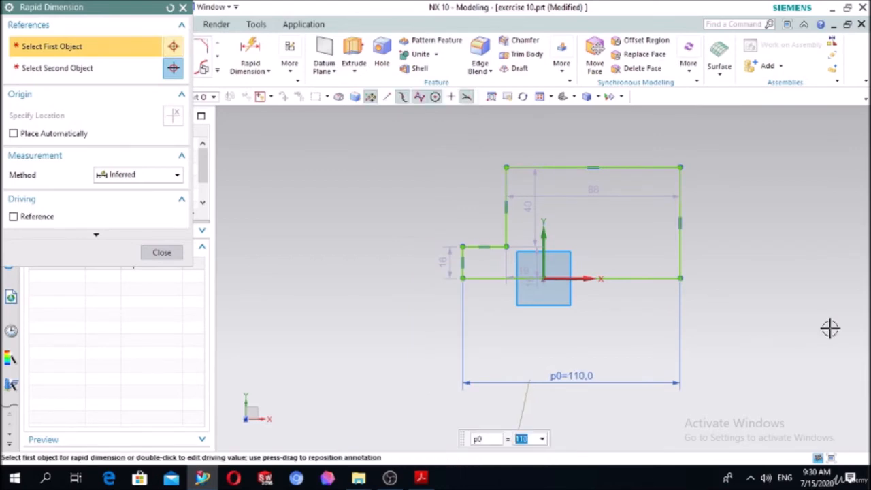
Add a height dimension to the profile's right edge, try 40 mm, and undo that value.
{"action": "left_click", "coordinate": [683, 245]}
{"action": "left_click", "coordinate": [762, 234]}
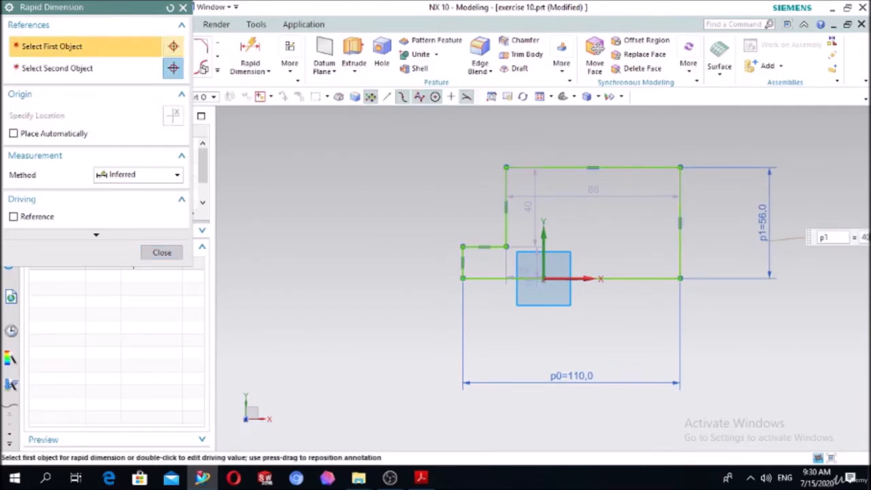
{"action": "key", "text": "Return"}
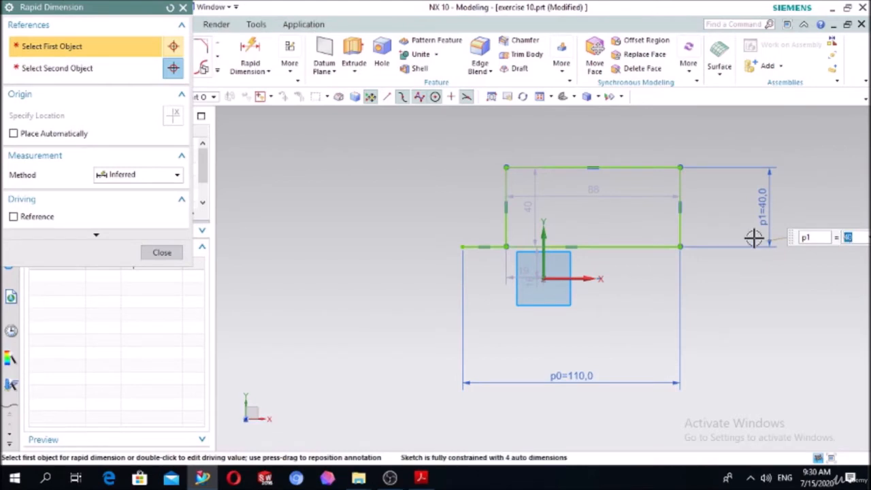
{"action": "key", "text": "ctrl+z"}
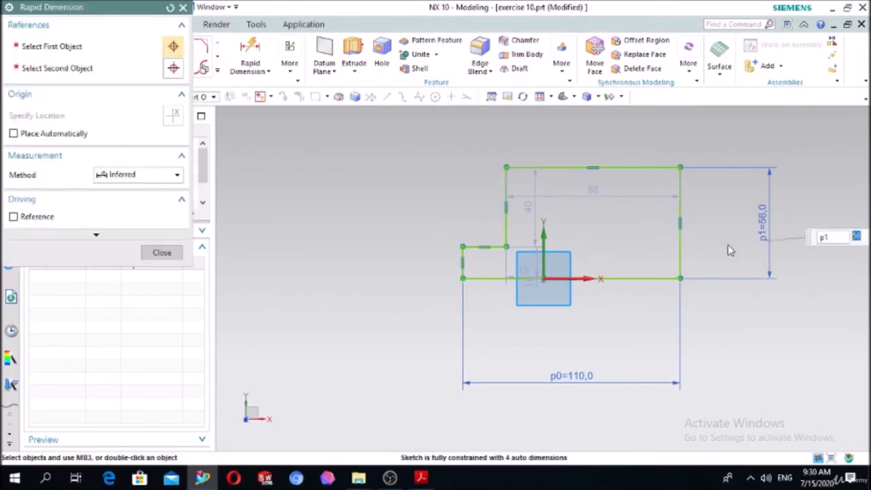
Dimension the profile's short left edge to 10 mm and set the right edge's height to 40 mm.
{"action": "left_click", "coordinate": [463, 262]}
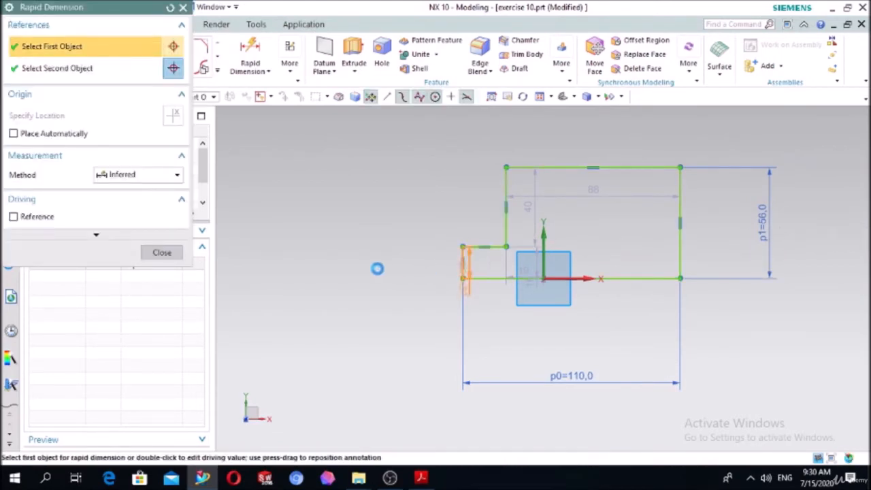
{"action": "left_click", "coordinate": [333, 267]}
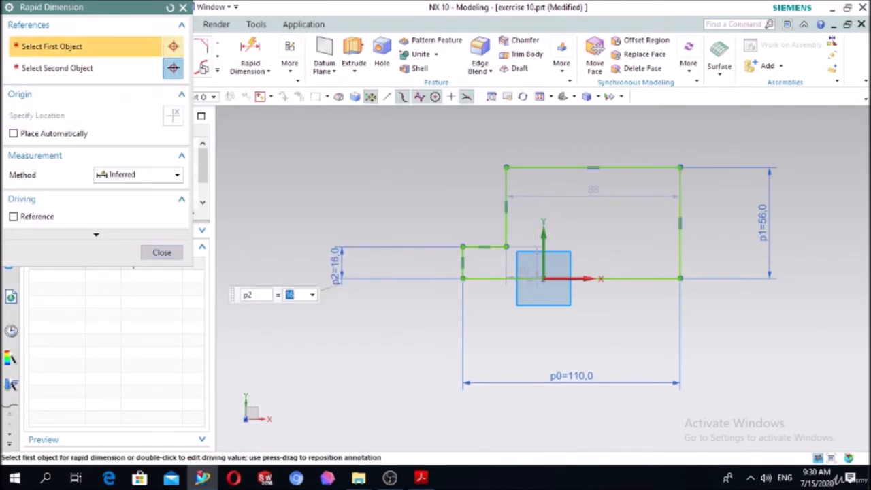
{"action": "type", "text": "10"}
{"action": "key", "text": "Return"}
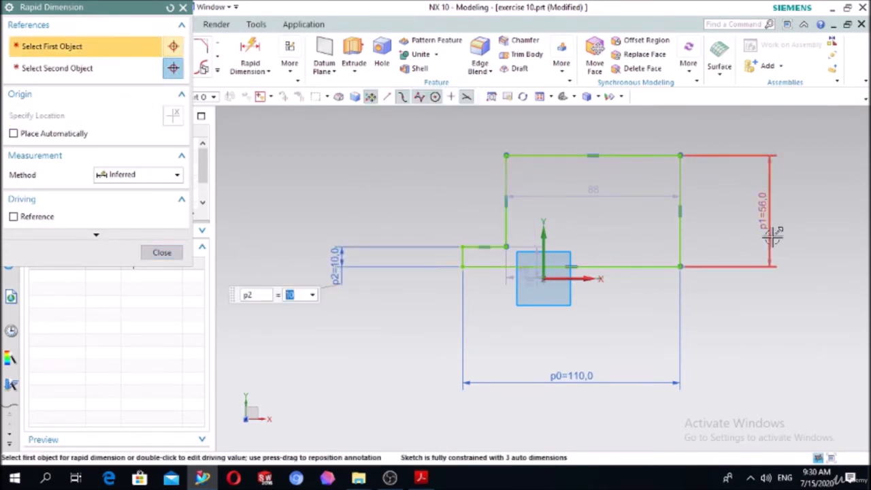
{"action": "double_click", "coordinate": [771, 233]}
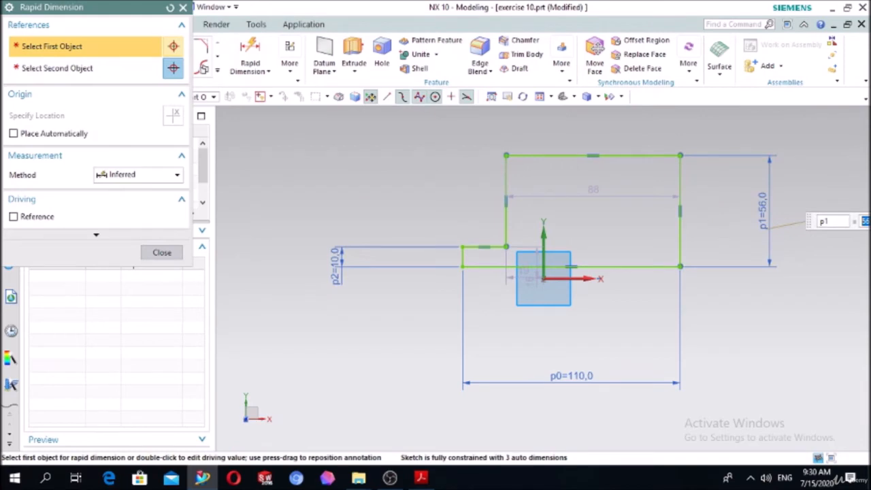
{"action": "type", "text": "40"}
{"action": "key", "text": "Return"}
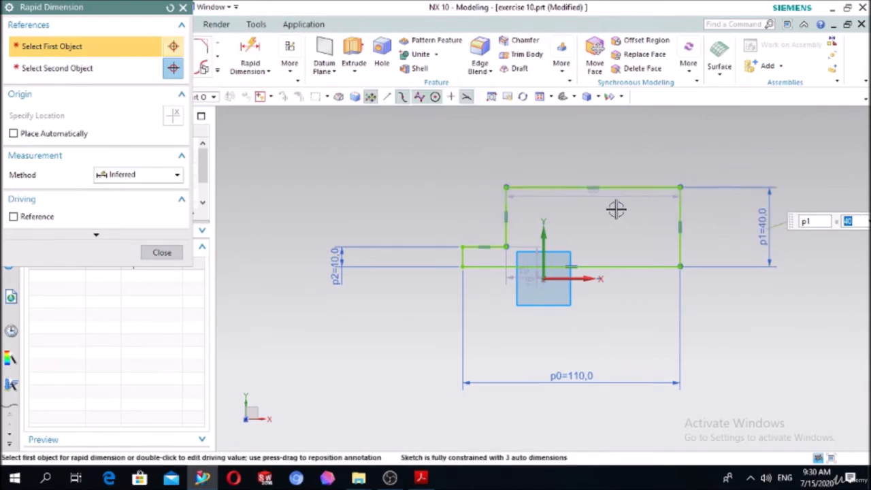
{"action": "left_click", "coordinate": [162, 252]}
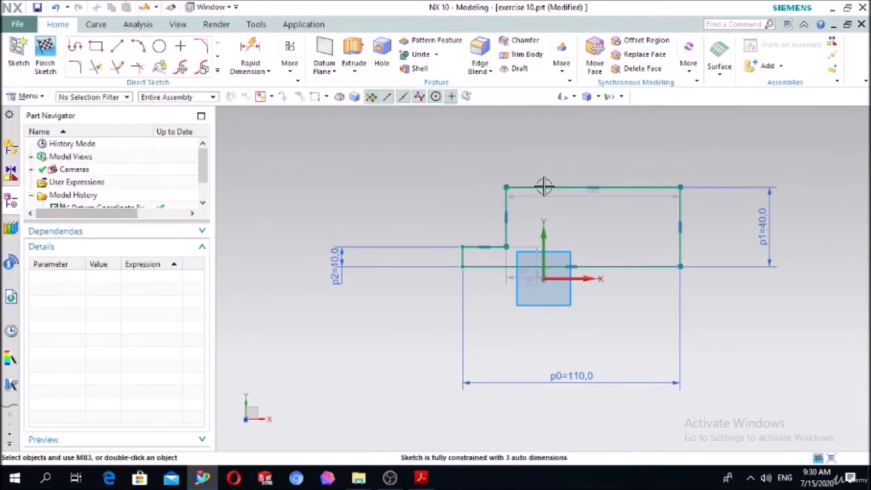
Dimension the profile's top edge to 80 mm.
{"action": "key", "text": "d"}
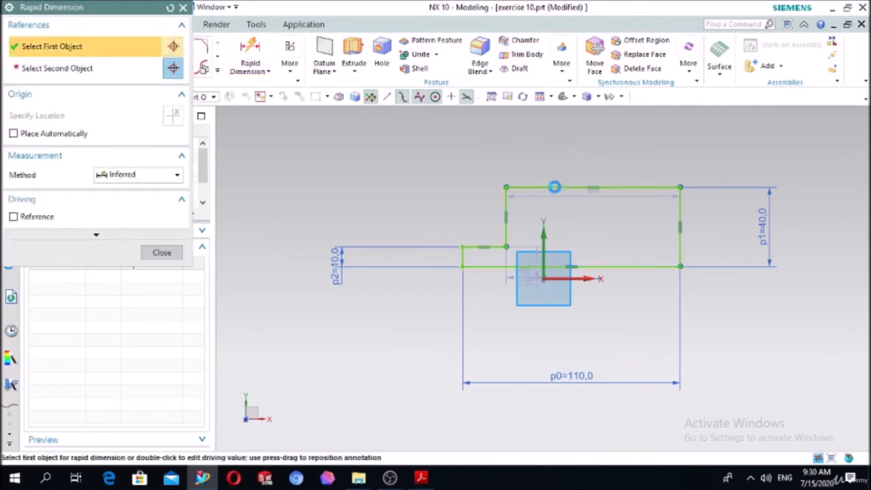
{"action": "left_click", "coordinate": [554, 187]}
{"action": "left_click", "coordinate": [670, 169]}
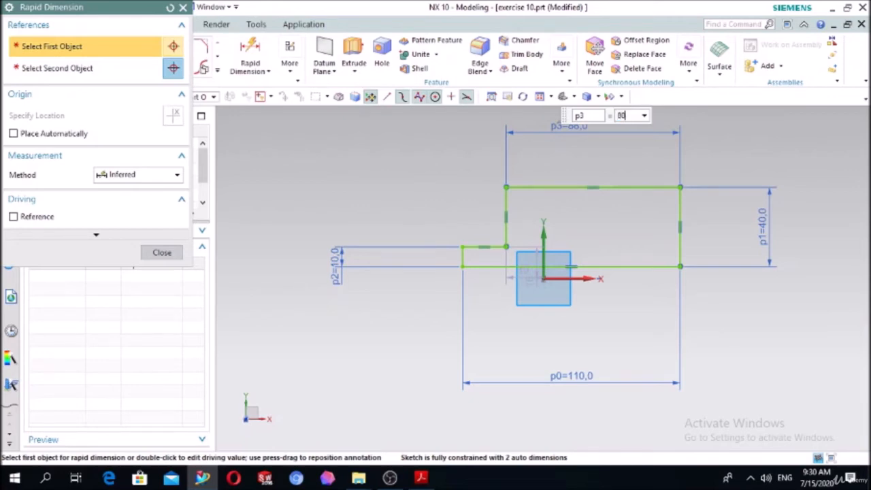
{"action": "key", "text": "Return"}
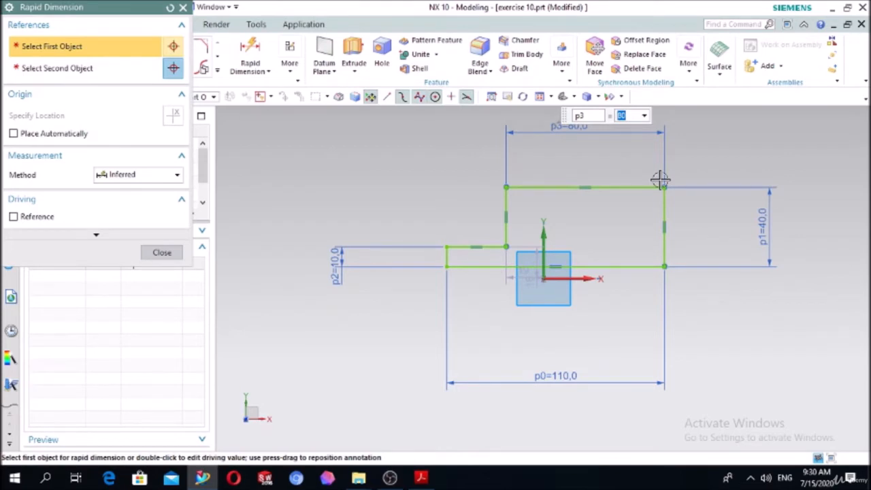
{"action": "left_click", "coordinate": [506, 206]}
{"action": "left_click", "coordinate": [402, 205]}
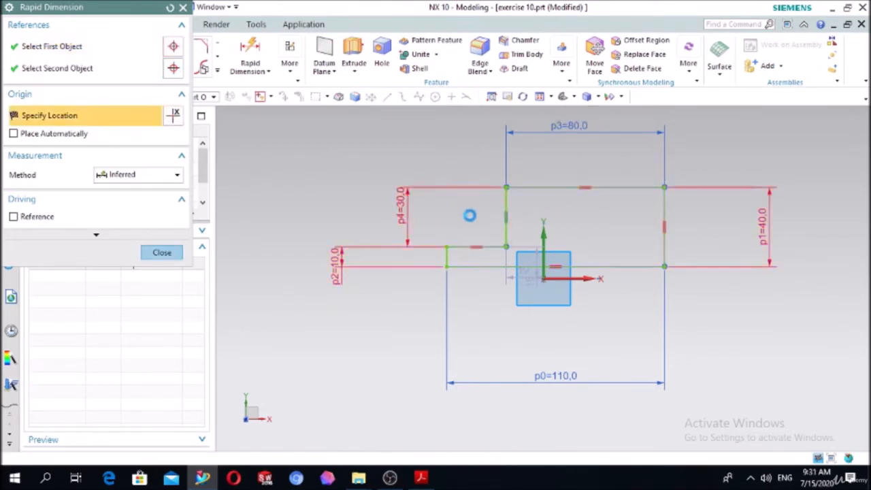
{"action": "key", "text": "Escape"}
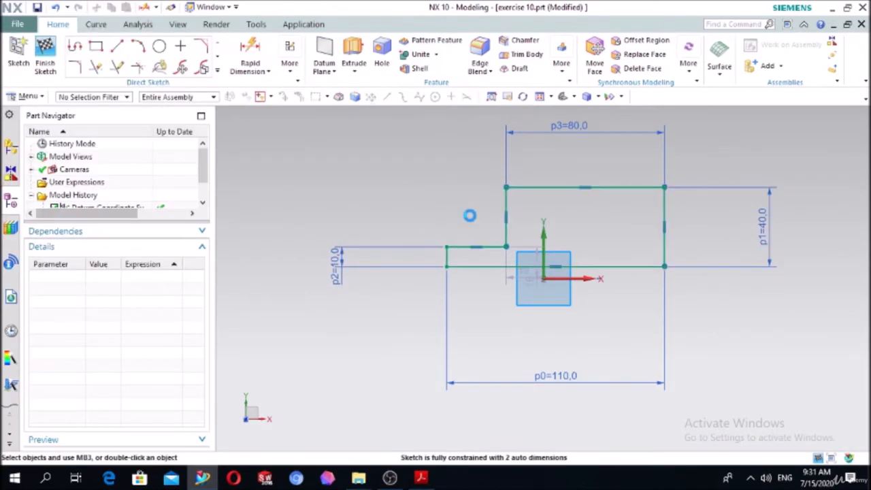
{"action": "key", "text": "d"}
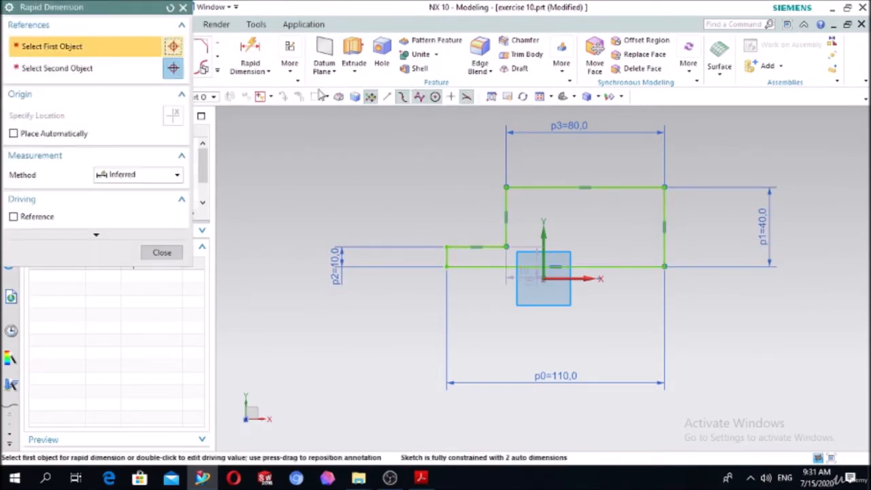
{"action": "left_click", "coordinate": [182, 8]}
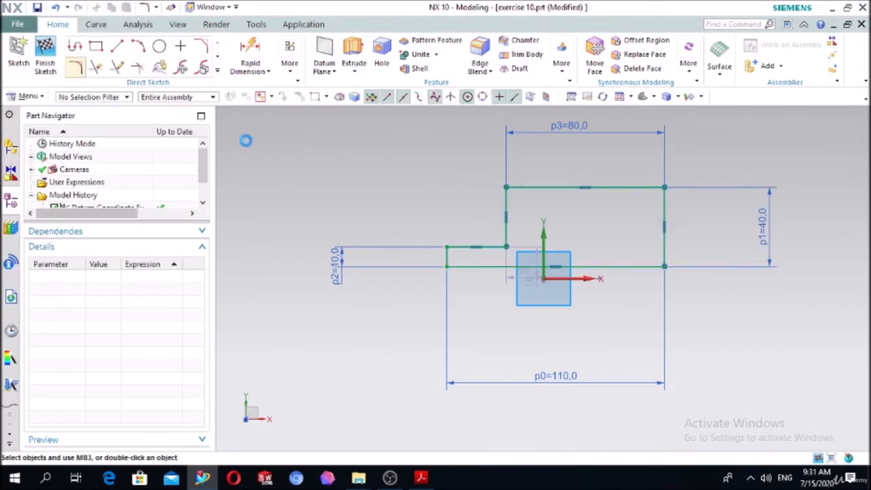
Fillet the inner corner between the low step and the raised block's left wall with a 3 mm radius.
{"action": "left_click", "coordinate": [75, 68]}
{"action": "scroll", "coordinate": [562, 251], "scroll_direction": "up", "scroll_amount": 3}
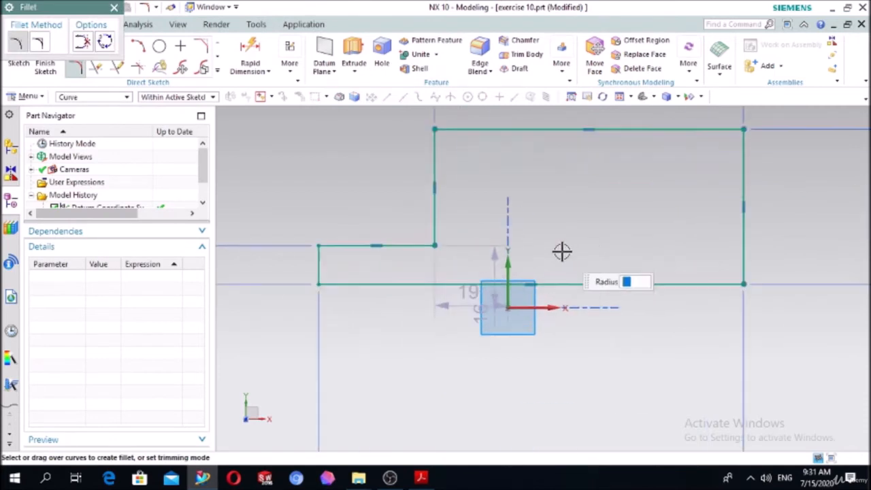
{"action": "left_click", "coordinate": [422, 246]}
{"action": "left_click", "coordinate": [428, 237]}
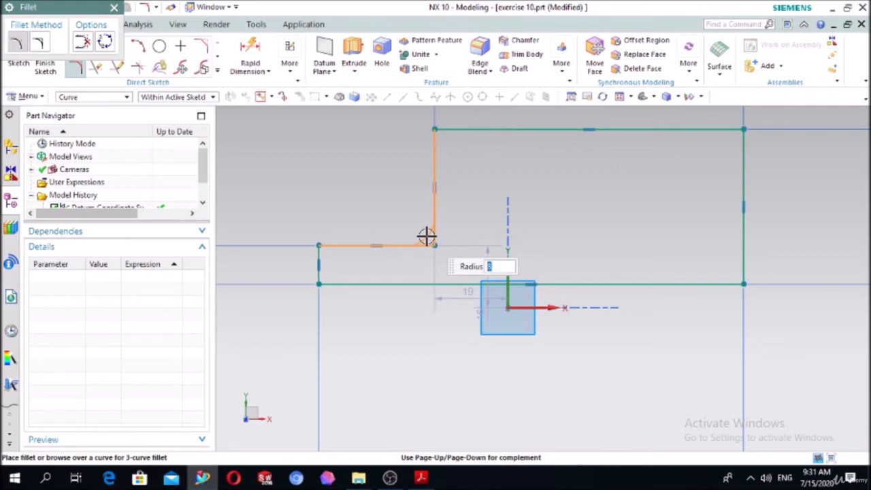
{"action": "left_click", "coordinate": [426, 237]}
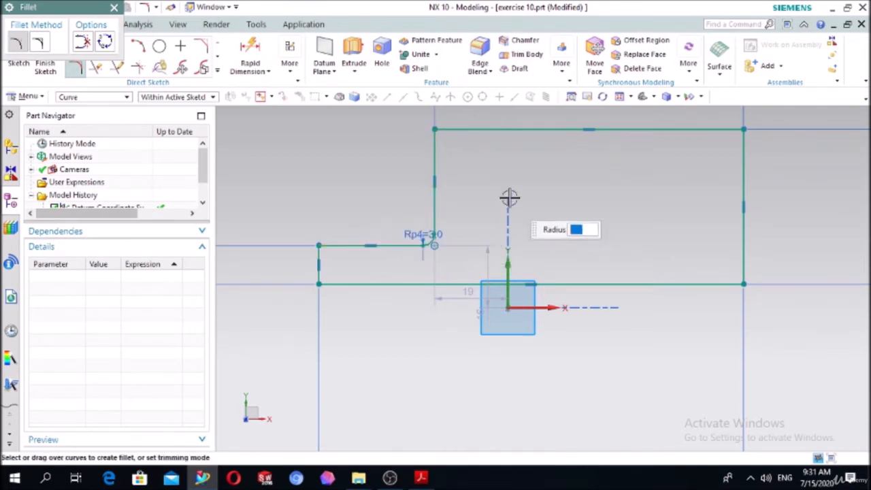
Fillet both upper corners of the raised block in the profile sketch with a 10 mm radius.
{"action": "left_click", "coordinate": [433, 143]}
{"action": "left_click", "coordinate": [464, 130]}
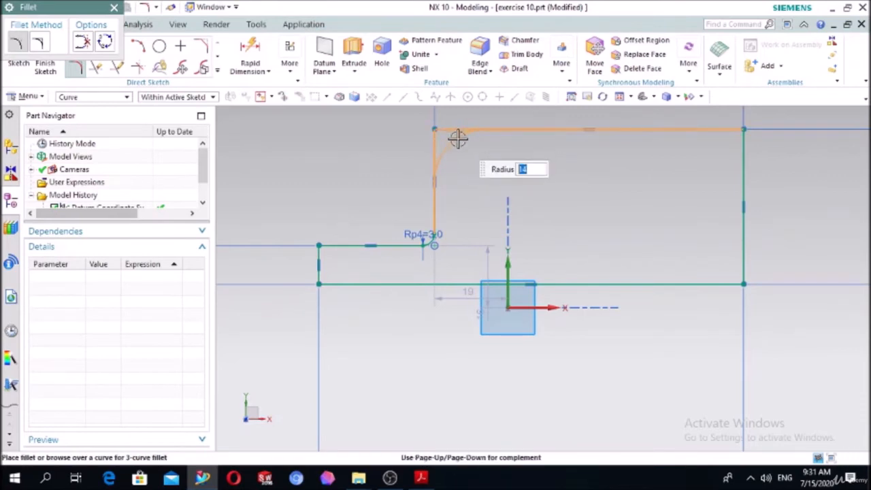
{"action": "type", "text": "10"}
{"action": "left_click", "coordinate": [459, 138]}
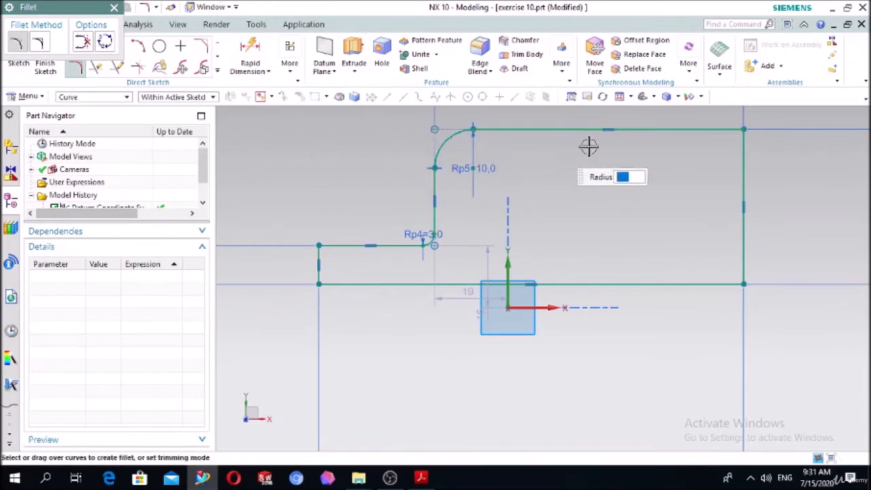
{"action": "left_click", "coordinate": [742, 160]}
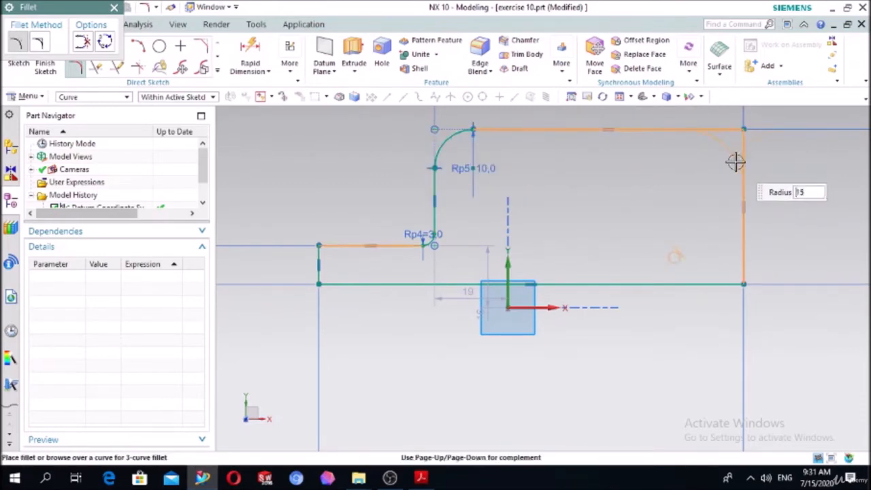
{"action": "type", "text": "10"}
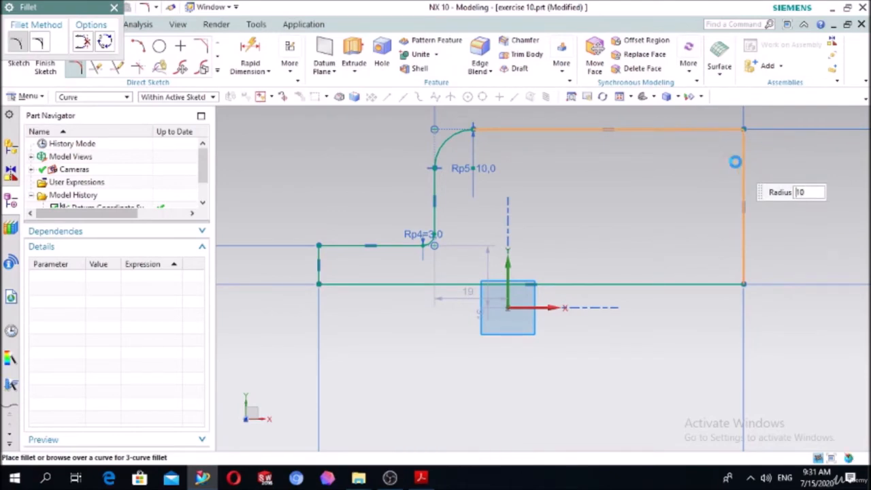
{"action": "left_click", "coordinate": [736, 162]}
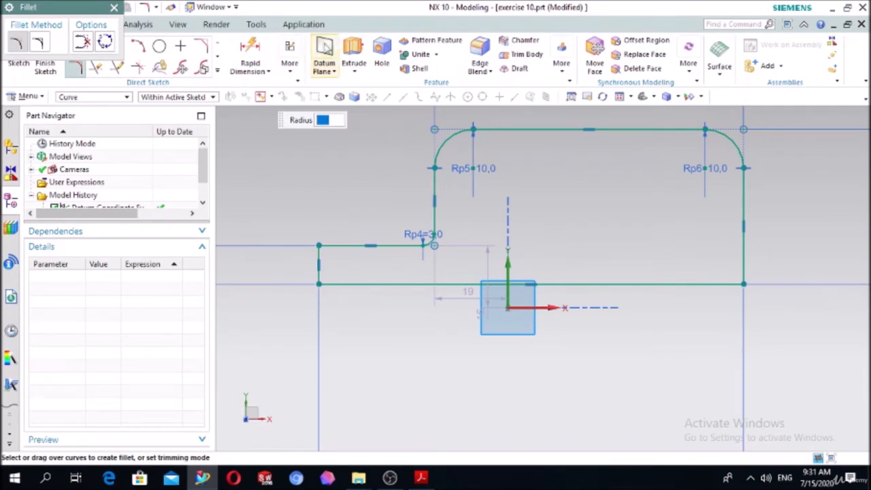
Extrude the filleted profile 50 mm into a solid body.
{"action": "left_click", "coordinate": [350, 49]}
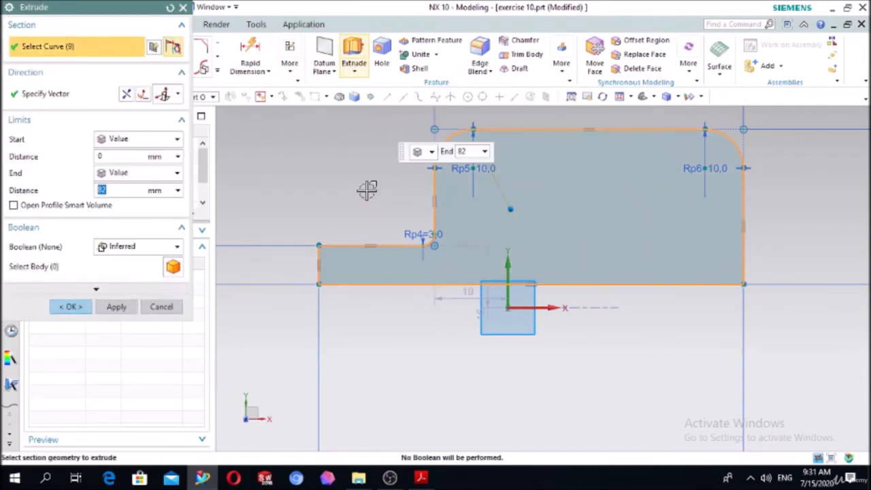
{"action": "middle_click_drag", "start_coordinate": [364, 189], "coordinate": [316, 208]}
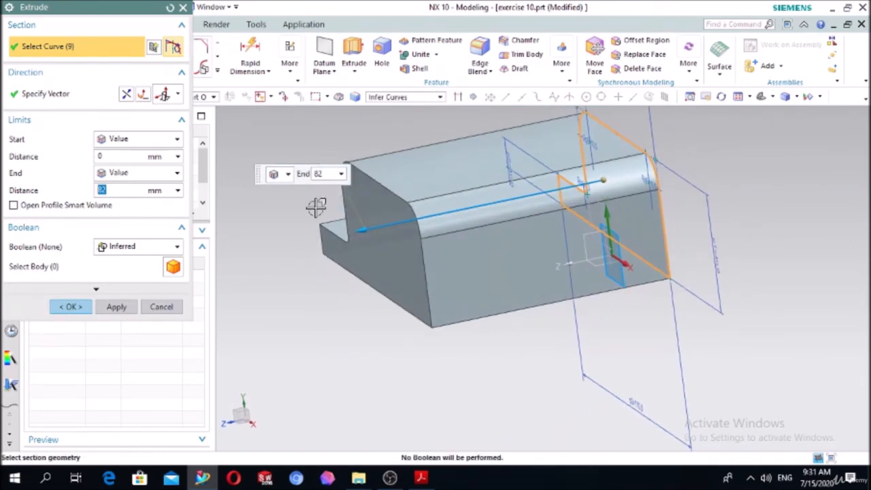
{"action": "type", "text": "50"}
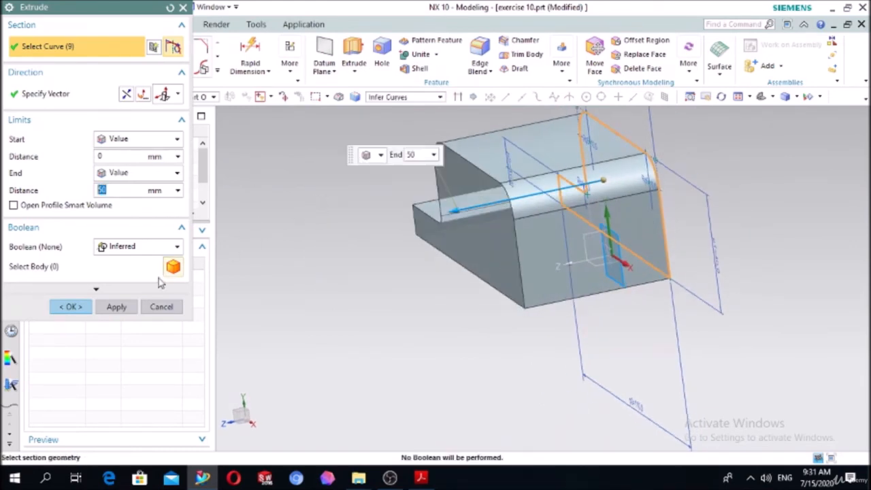
{"action": "left_click", "coordinate": [80, 306]}
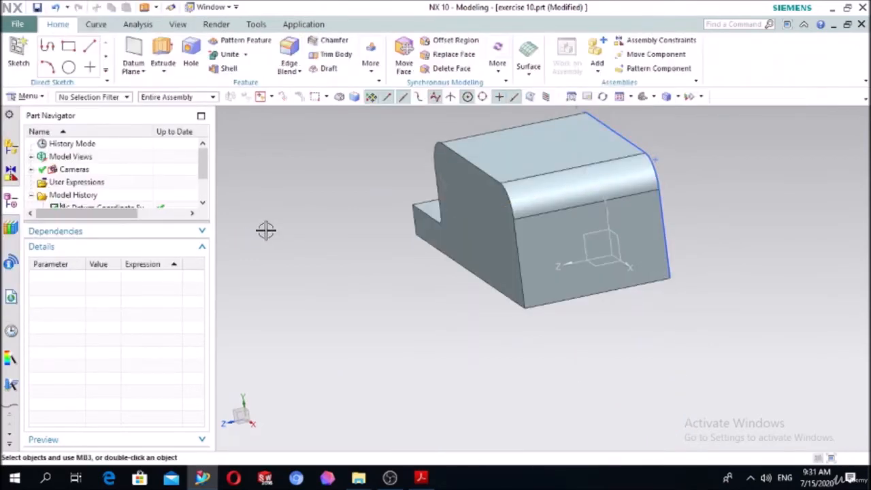
Edge-blend the two short corner edges at the free end of the low step with a 10 mm radius.
{"action": "middle_click_drag", "start_coordinate": [266, 229], "coordinate": [327, 256]}
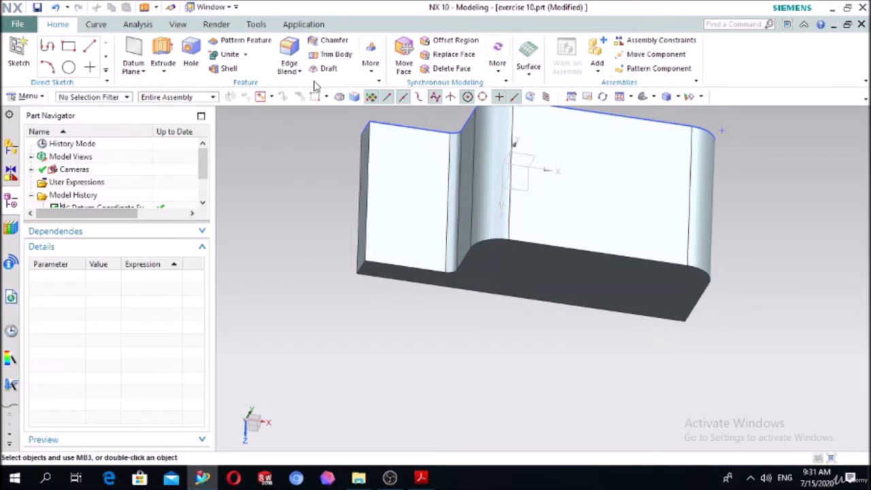
{"action": "left_click", "coordinate": [289, 51]}
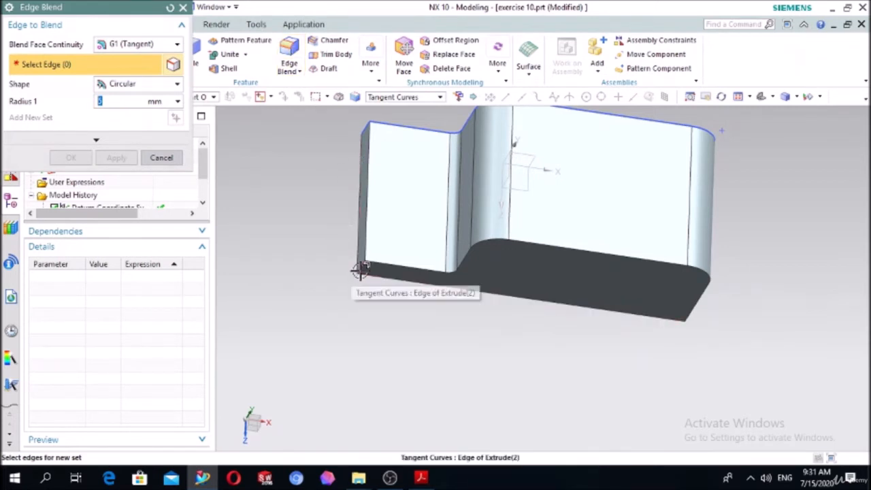
{"action": "left_click", "coordinate": [360, 270]}
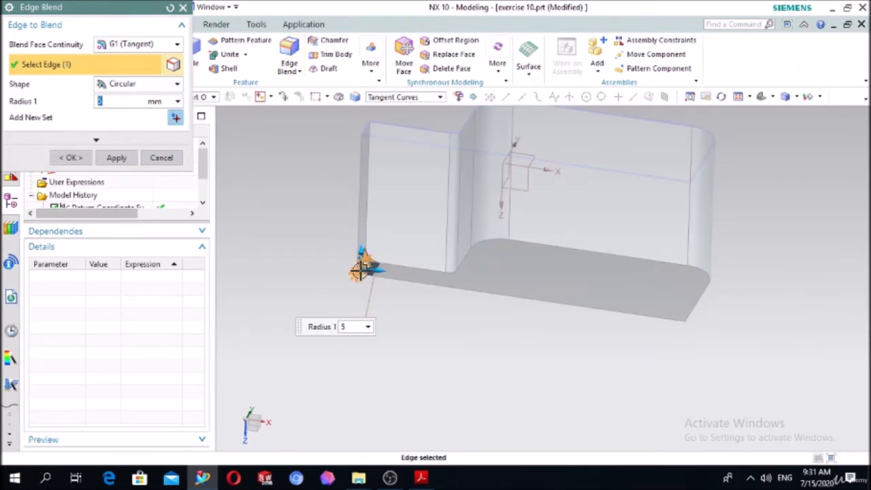
{"action": "key", "text": "Return"}
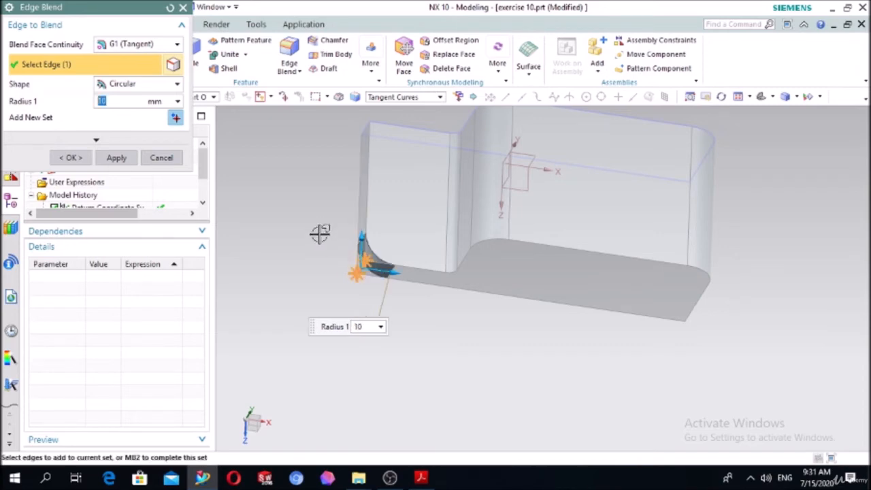
{"action": "middle_click_drag", "start_coordinate": [324, 222], "coordinate": [359, 234]}
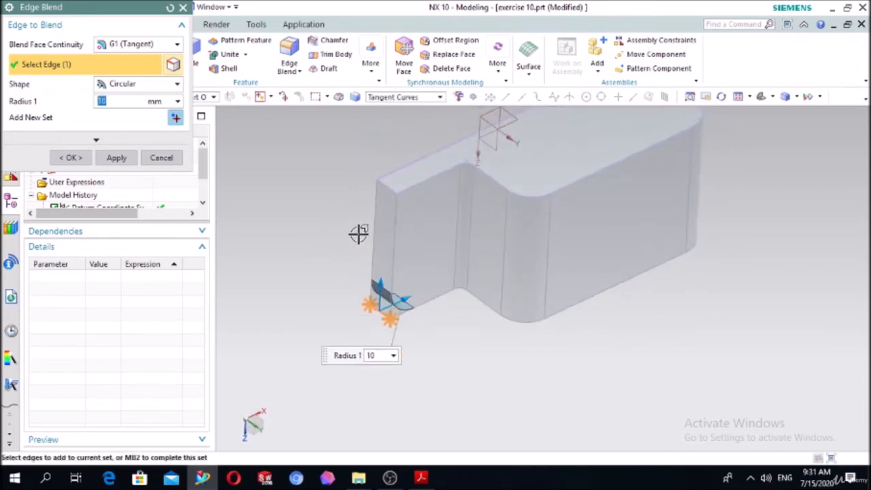
{"action": "left_click", "coordinate": [389, 186]}
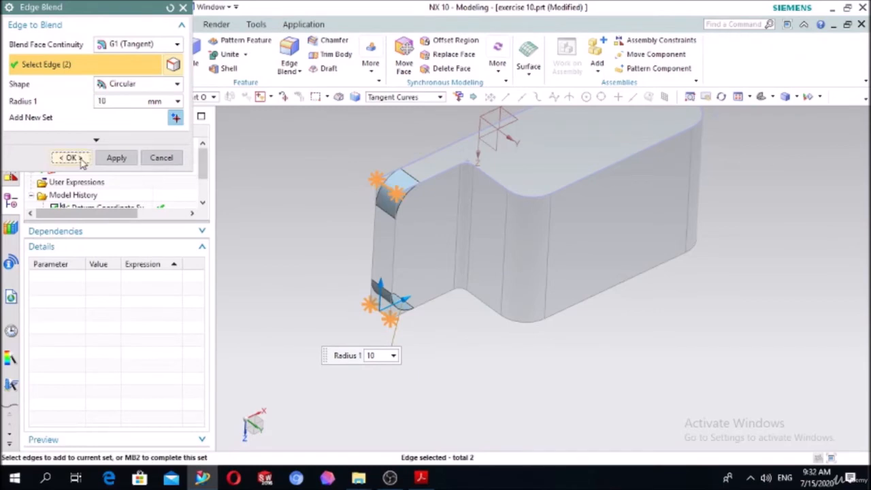
{"action": "left_click", "coordinate": [60, 157]}
Create a new sketch on the upper face of the low step.
{"action": "middle_click_drag", "start_coordinate": [321, 224], "coordinate": [532, 172]}
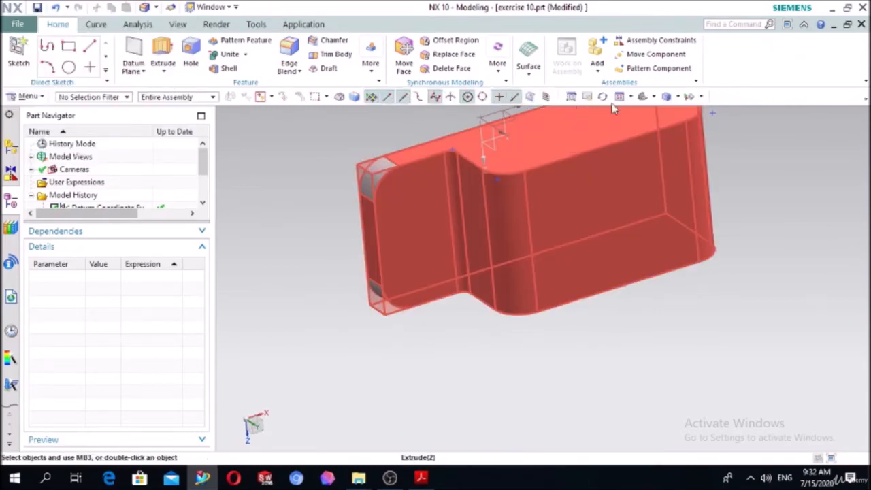
{"action": "left_click", "coordinate": [644, 98]}
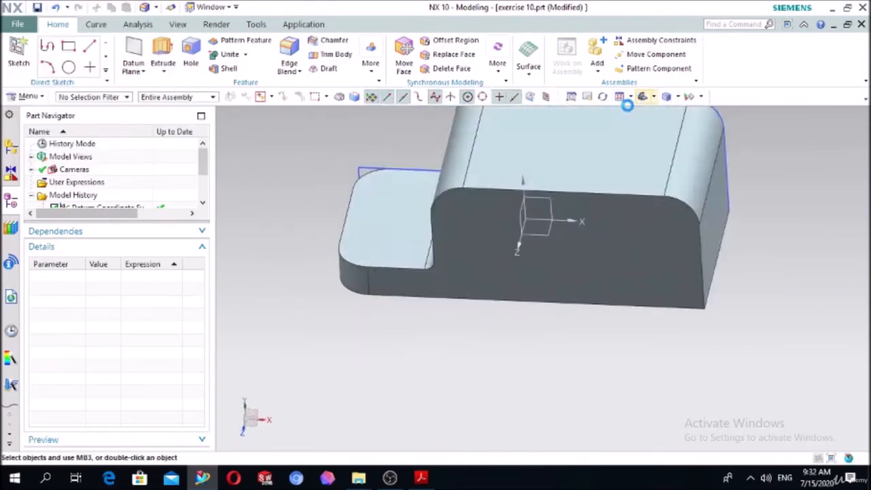
{"action": "middle_click_drag", "start_coordinate": [345, 260], "coordinate": [347, 323]}
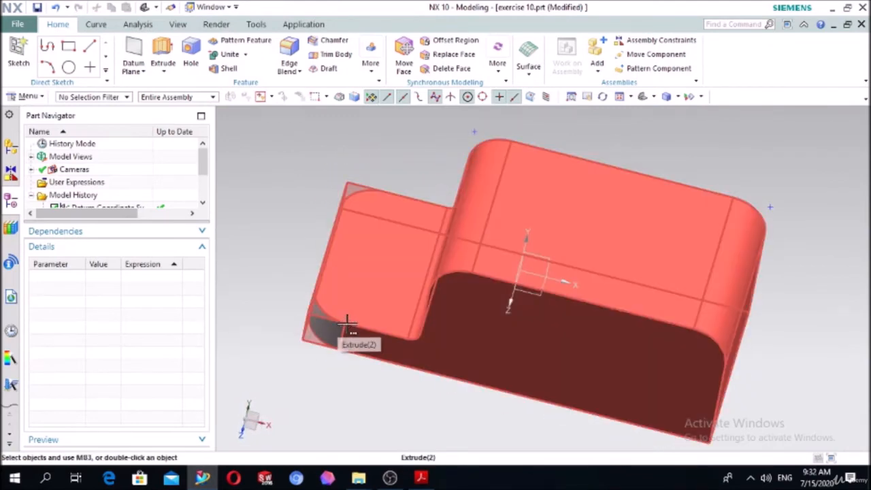
{"action": "left_click", "coordinate": [18, 53]}
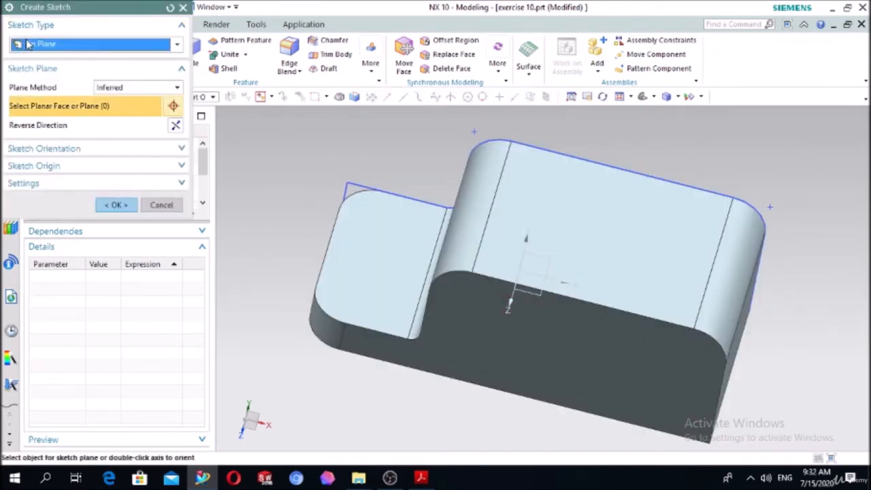
{"action": "left_click", "coordinate": [357, 262]}
{"action": "left_click", "coordinate": [117, 206]}
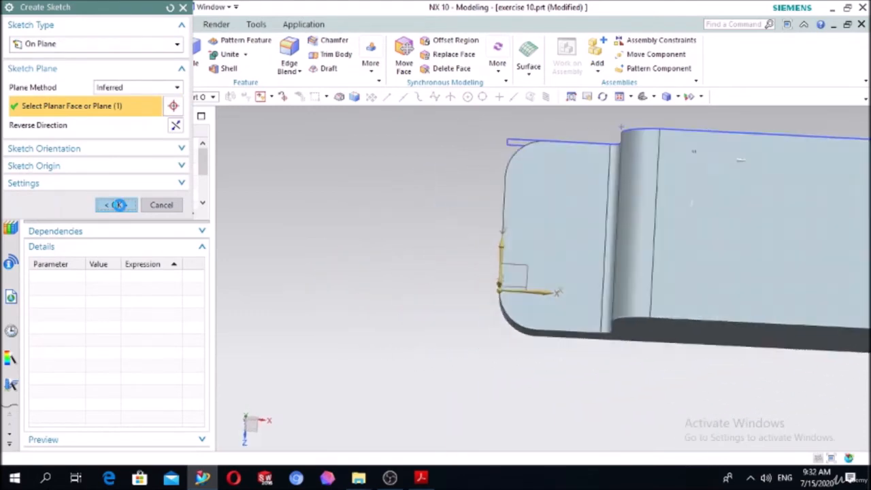
Draw a 10 mm diameter circle near the rounded corner of the low step, beside the original profile edge.
{"action": "left_click", "coordinate": [159, 47]}
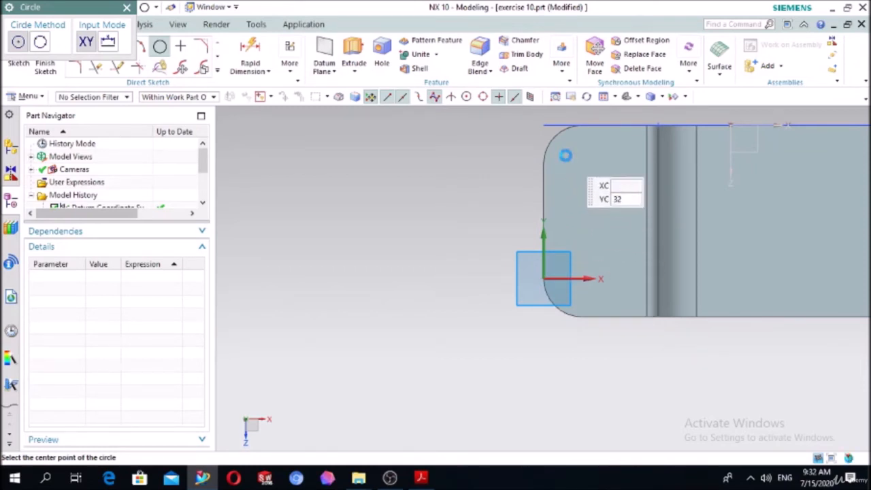
{"action": "left_click", "coordinate": [564, 155]}
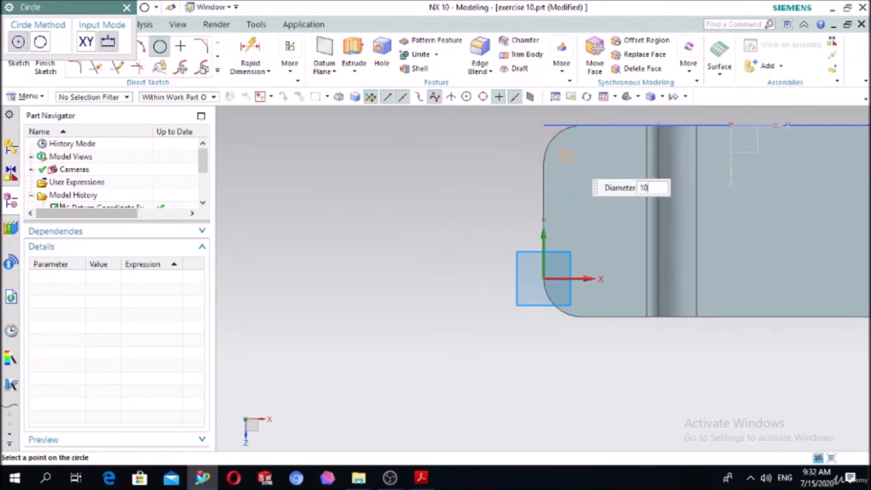
{"action": "type", "text": "10"}
{"action": "key", "text": "Return"}
{"action": "key", "text": "Escape"}
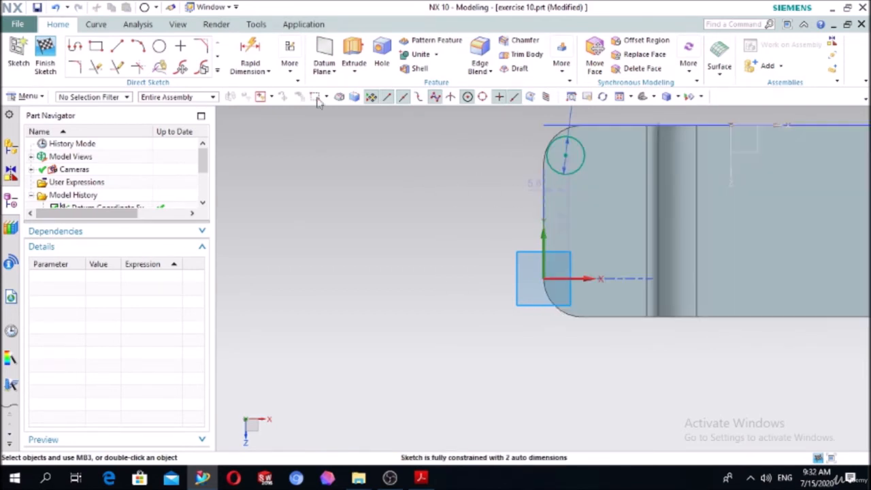
Dimension the circle's centre 10 mm from the low step's outer end edge.
{"action": "left_click", "coordinate": [543, 190]}
{"action": "left_click", "coordinate": [563, 158]}
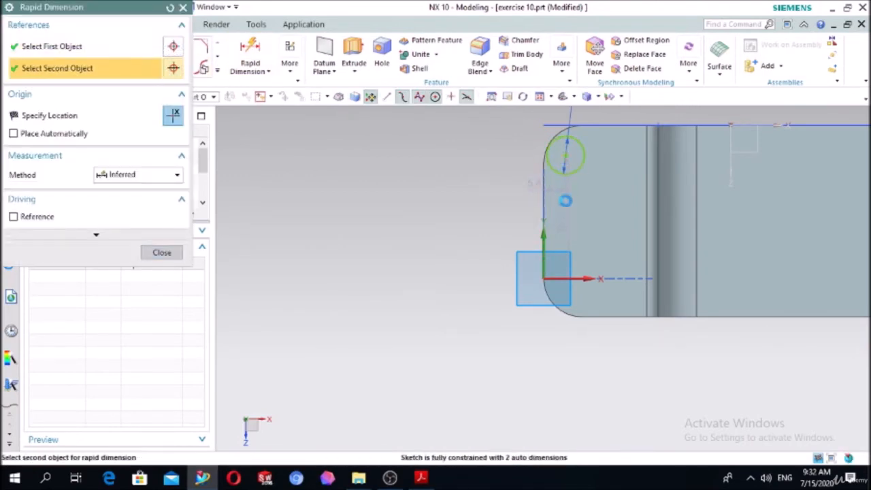
{"action": "left_click", "coordinate": [606, 214]}
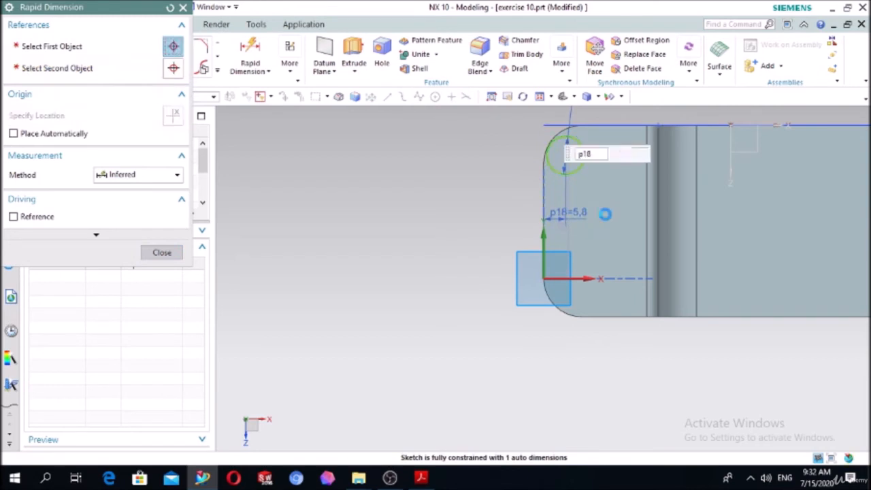
{"action": "type", "text": "10"}
{"action": "key", "text": "Return"}
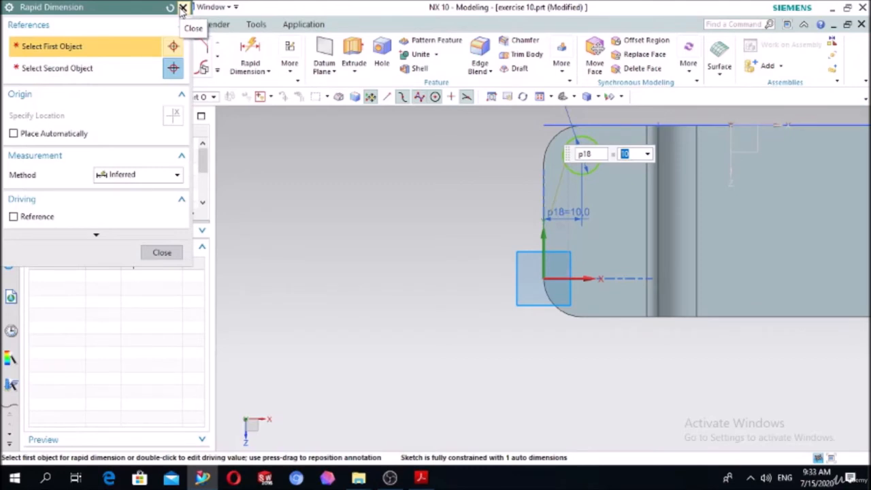
{"action": "left_click", "coordinate": [182, 8]}
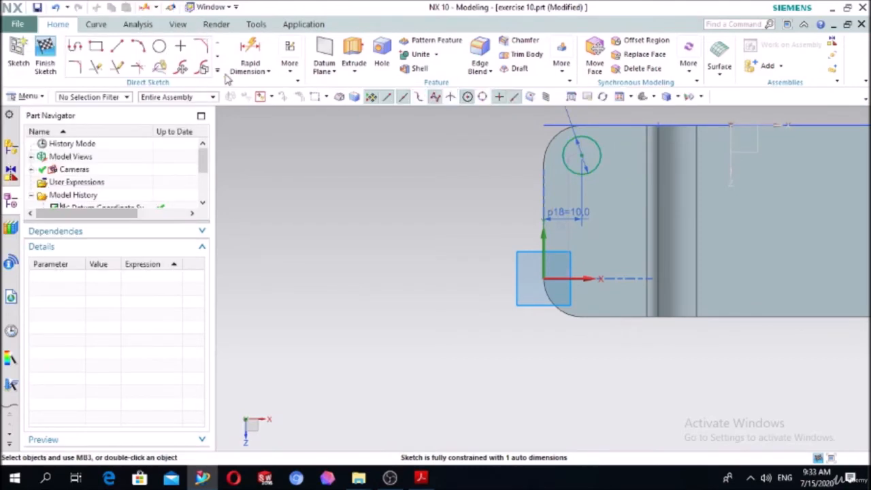
Dimension the circle's centre 10 mm from the block's nearest long side edge.
{"action": "left_click", "coordinate": [582, 153]}
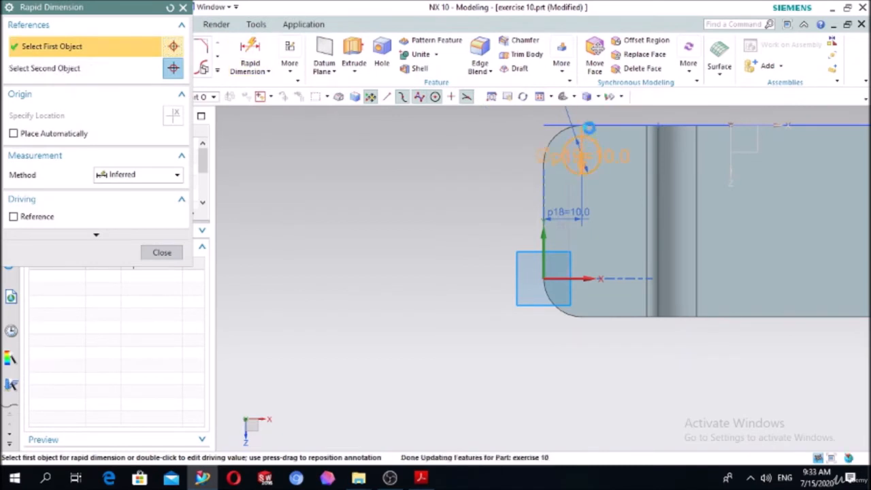
{"action": "left_click", "coordinate": [593, 125]}
{"action": "left_click", "coordinate": [347, 145]}
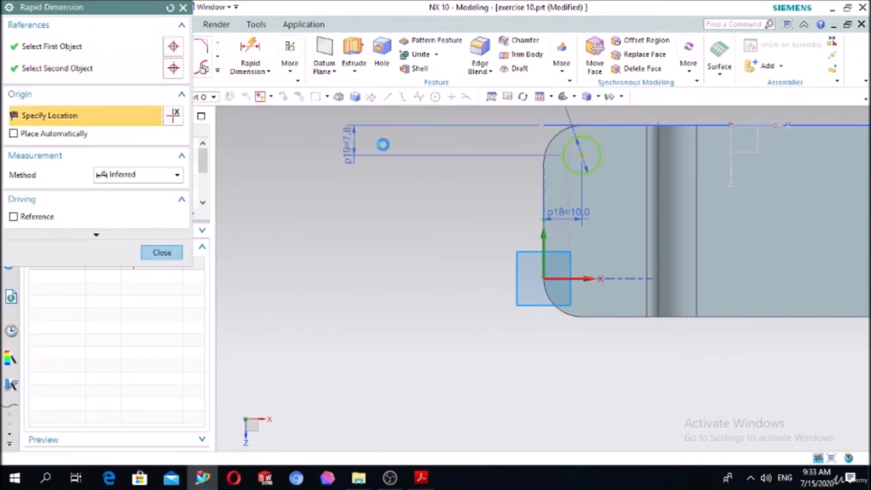
{"action": "type", "text": "10"}
{"action": "key", "text": "Return"}
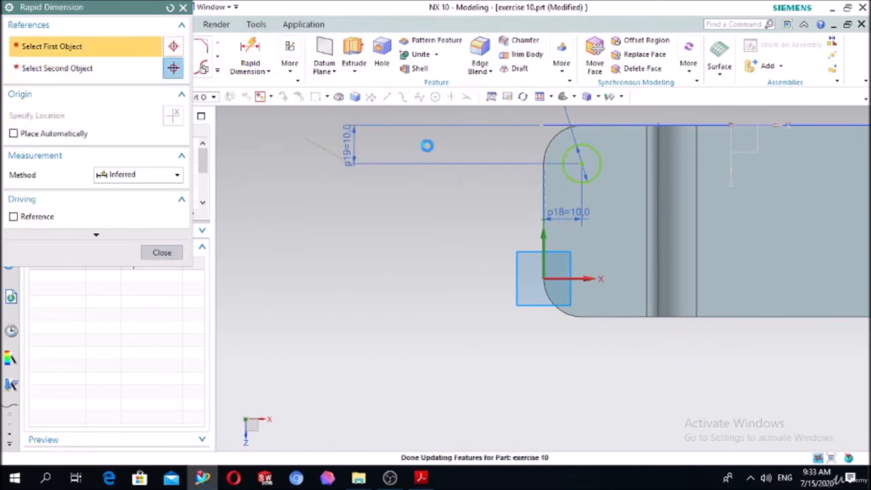
{"action": "left_click", "coordinate": [161, 253]}
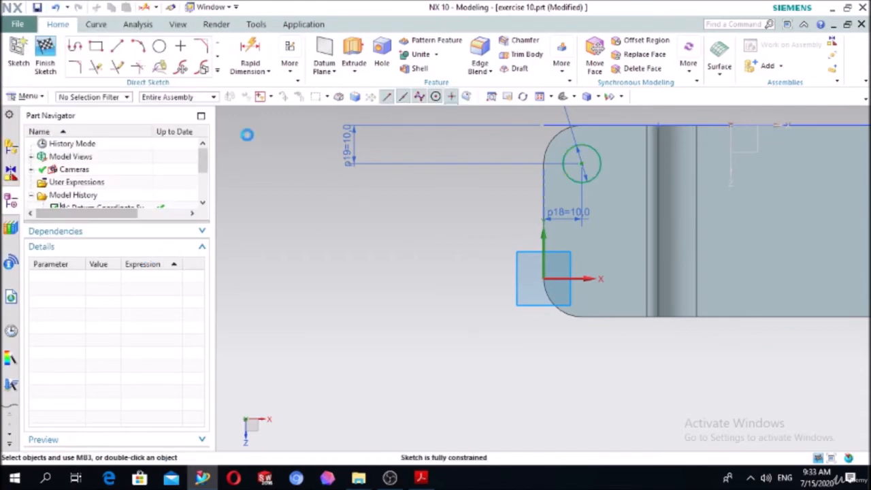
{"action": "left_click", "coordinate": [217, 70]}
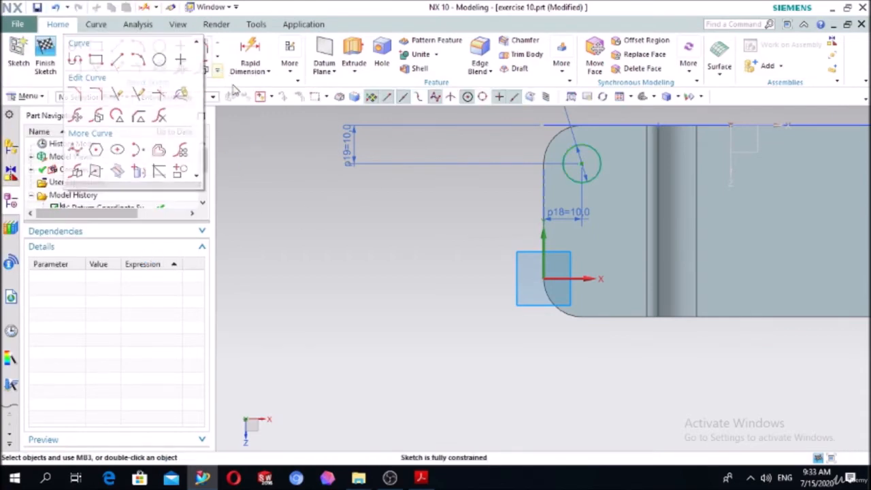
{"action": "left_click", "coordinate": [75, 171]}
{"action": "left_click", "coordinate": [600, 157]}
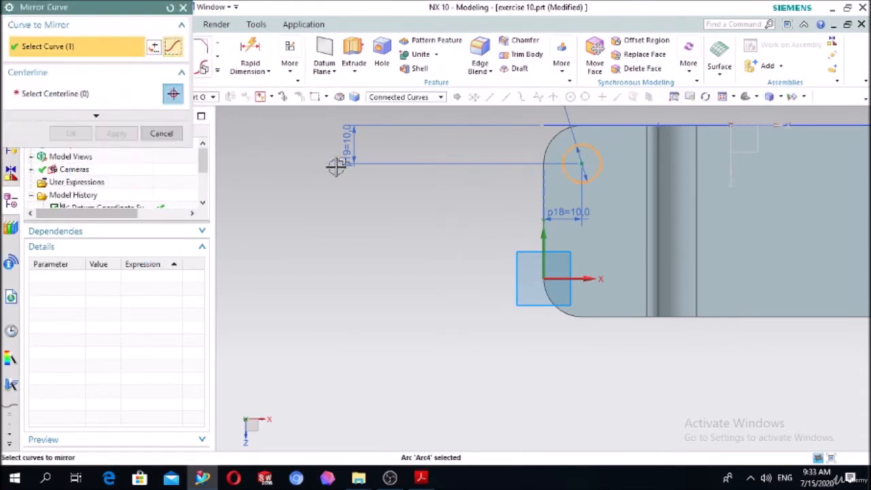
{"action": "left_click", "coordinate": [73, 89]}
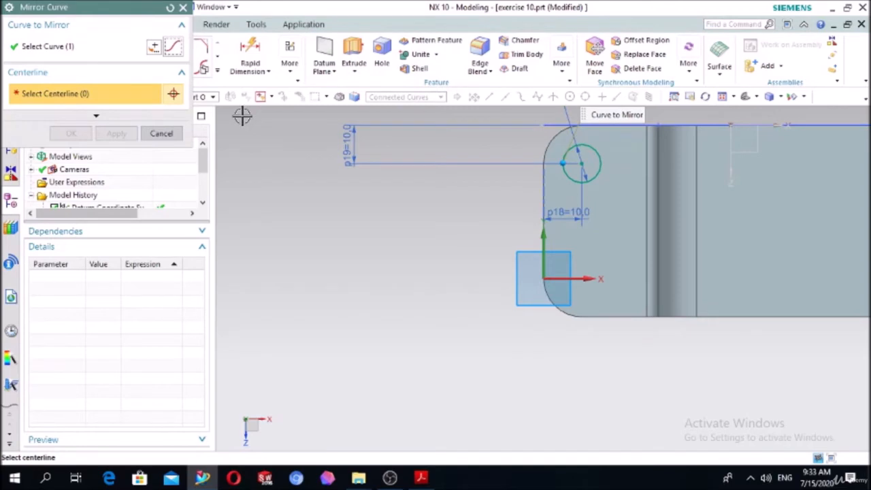
{"action": "key", "text": "Escape"}
Draw a second 10 mm diameter circle near the other rounded corner of the low step.
{"action": "key", "text": "o"}
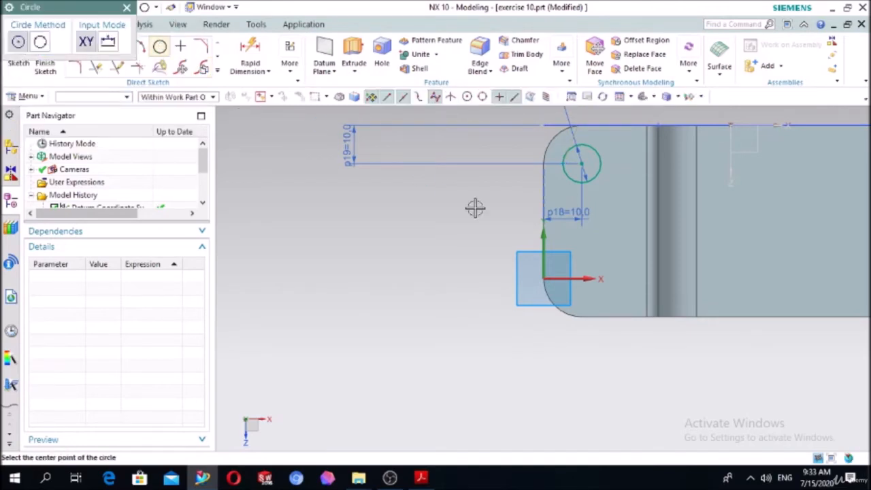
{"action": "left_click", "coordinate": [578, 283]}
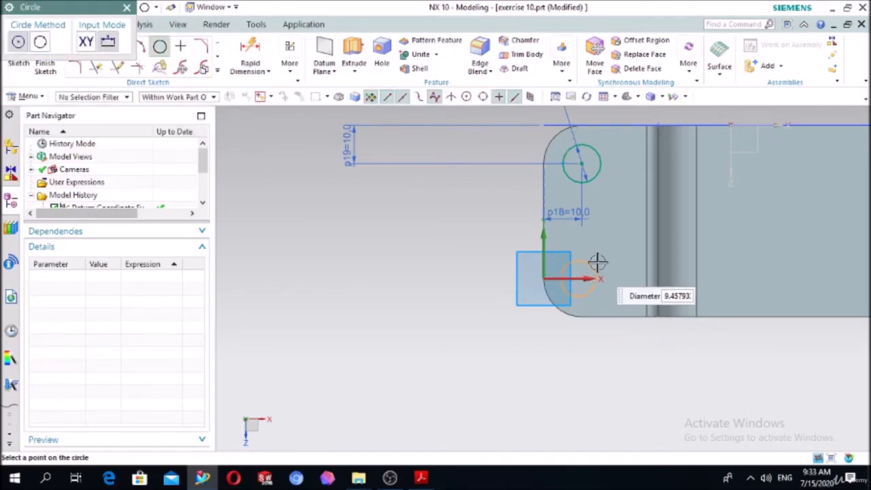
{"action": "type", "text": "10"}
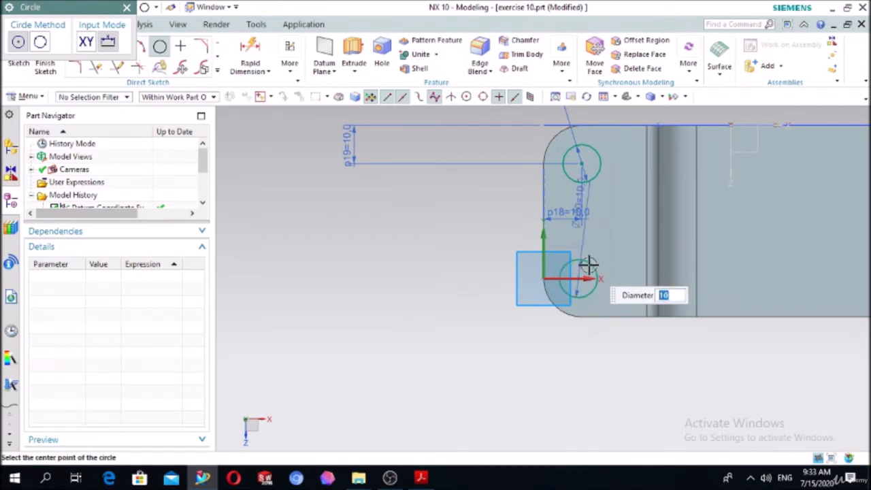
{"action": "key", "text": "Return"}
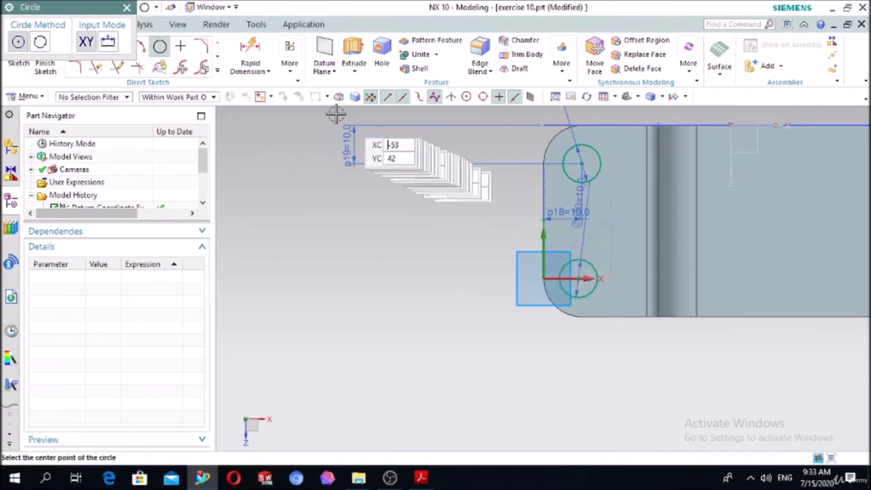
Dimension the second circle's centre 10 mm from the low step's outer end edge and 10 mm from its nearest long side edge.
{"action": "left_click", "coordinate": [264, 66]}
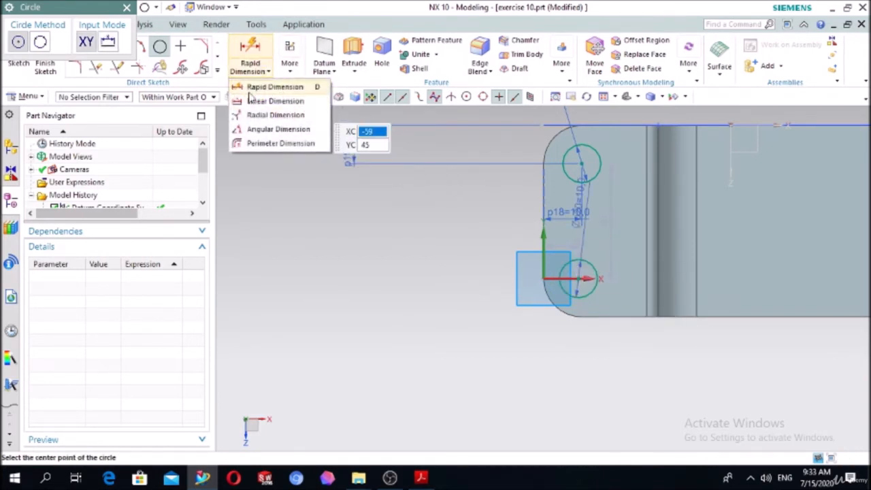
{"action": "left_click", "coordinate": [269, 87]}
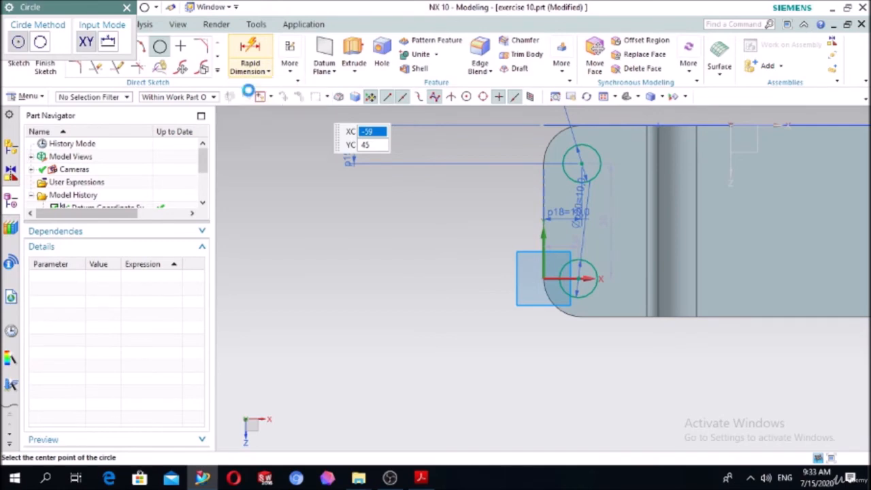
{"action": "left_click", "coordinate": [579, 285]}
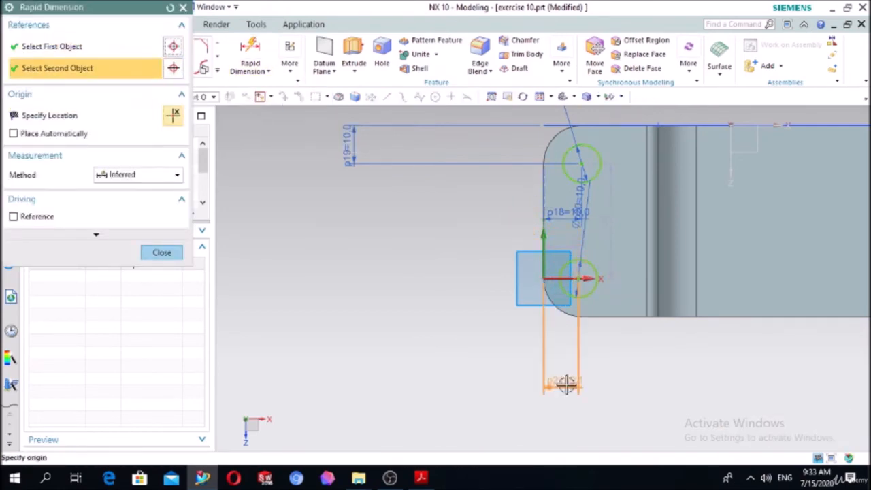
{"action": "left_click", "coordinate": [565, 384]}
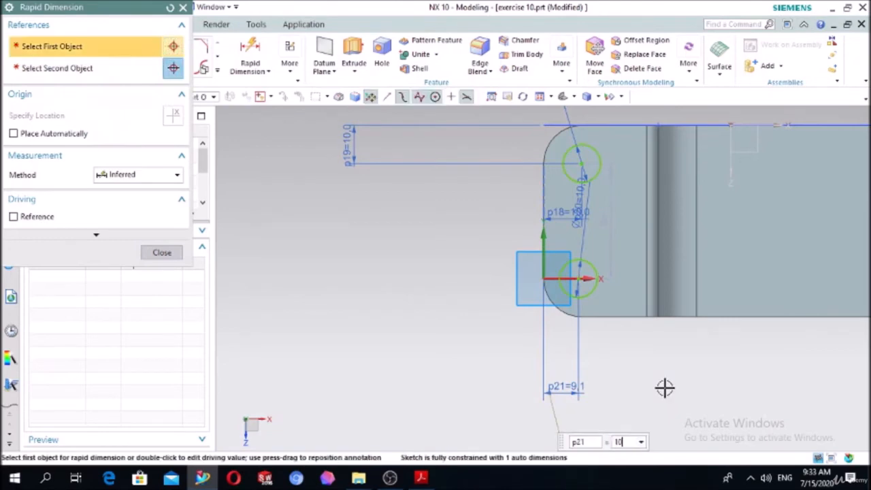
{"action": "type", "text": "10"}
{"action": "key", "text": "Return"}
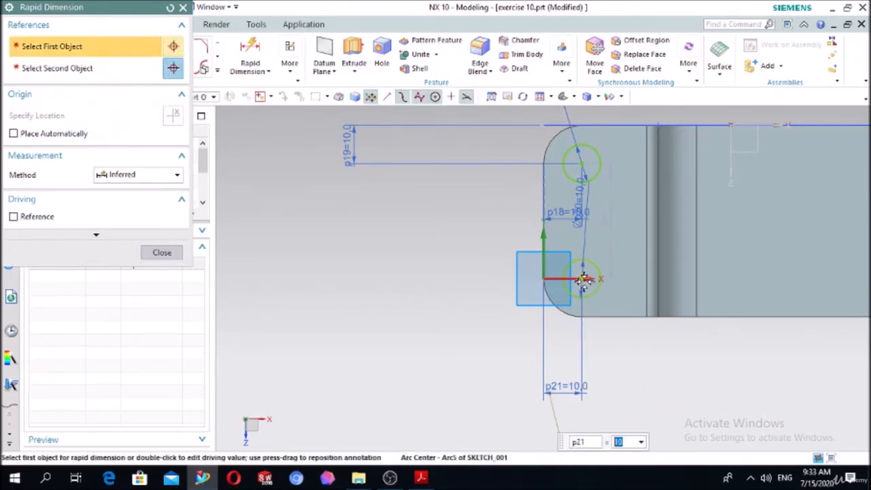
{"action": "left_click", "coordinate": [587, 278]}
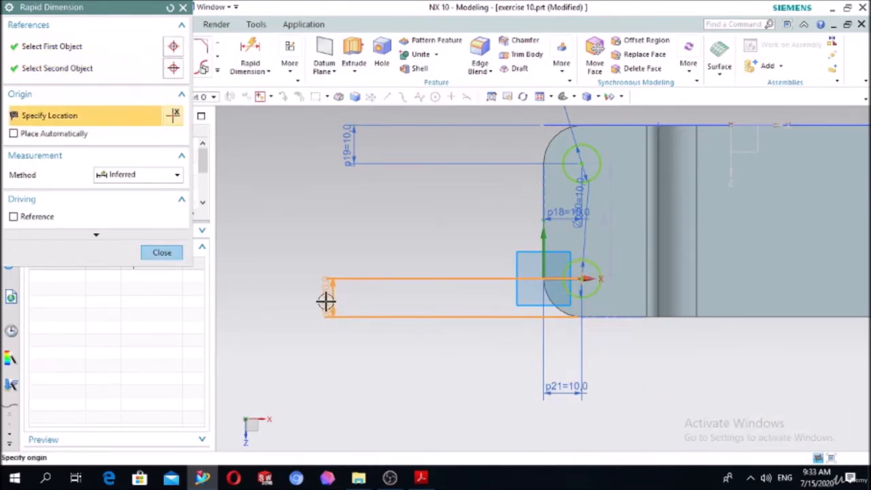
{"action": "left_click", "coordinate": [325, 301]}
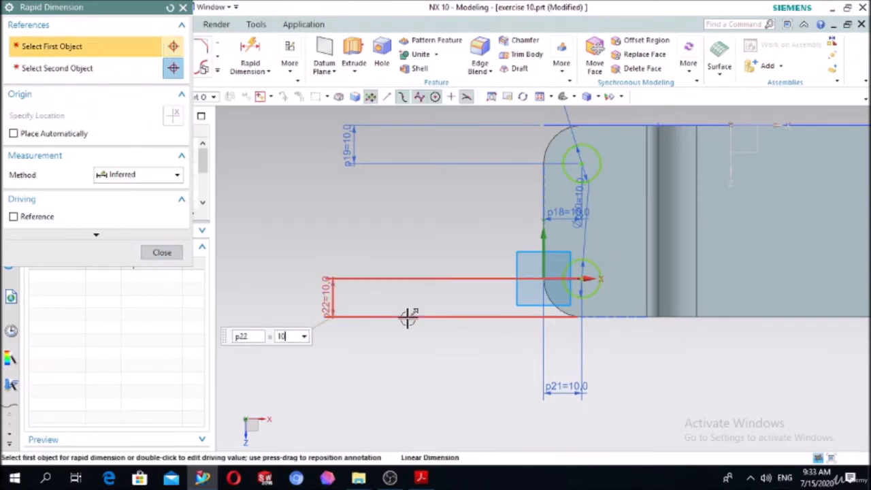
Try to dimension the spacing between the centres of the two 10 mm circles across the block's width.
{"action": "left_click", "coordinate": [582, 278]}
{"action": "left_click", "coordinate": [579, 162]}
{"action": "left_click", "coordinate": [579, 164]}
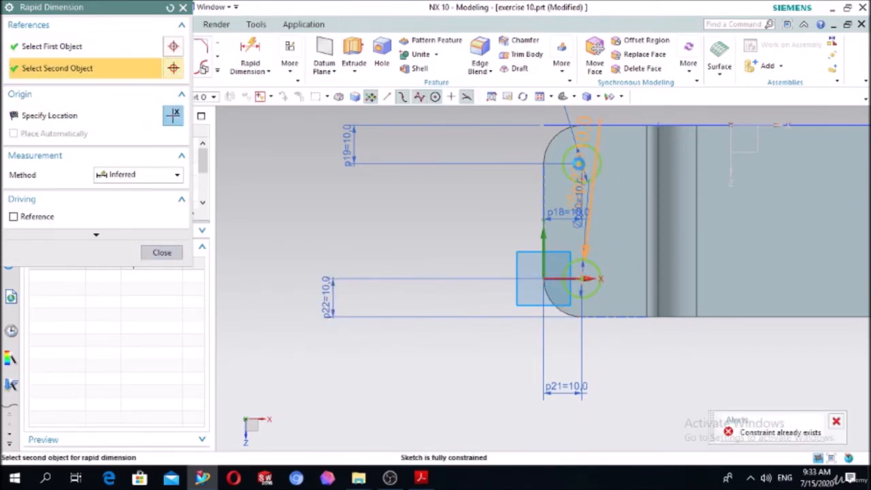
{"action": "left_click", "coordinate": [353, 213]}
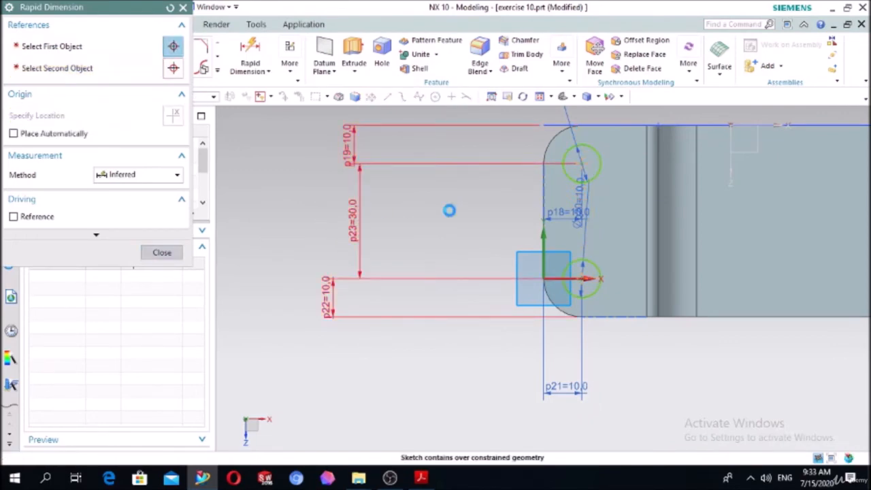
{"action": "key", "text": "ctrl+z"}
{"action": "key", "text": "d"}
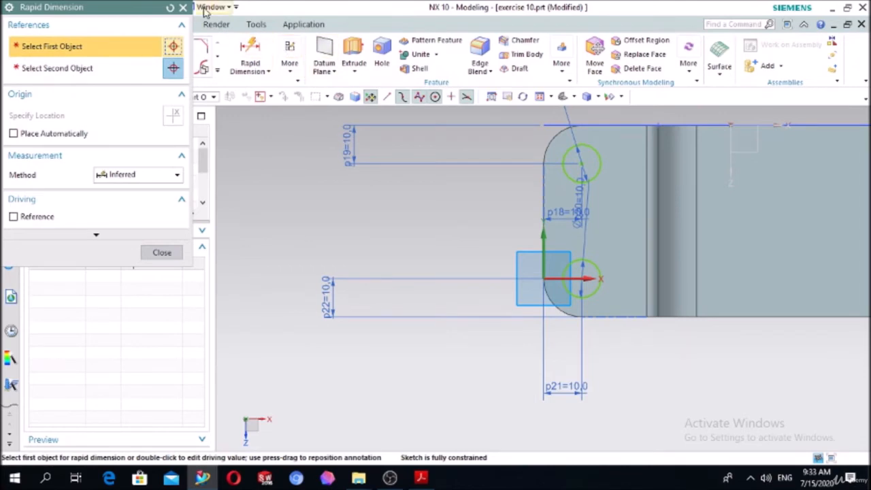
{"action": "left_click", "coordinate": [183, 8]}
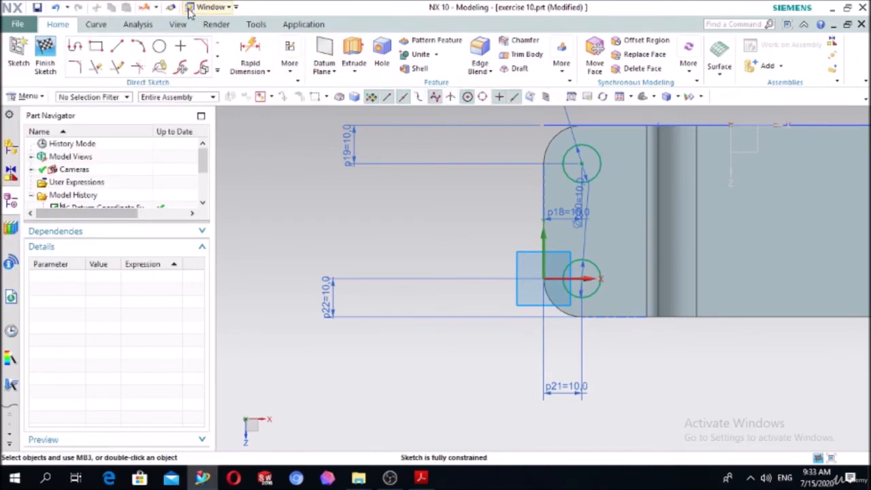
Draw a 6 mm diameter circle on the low step, roughly midway between the two 10 mm circles and farther in from the end edge.
{"action": "left_click", "coordinate": [160, 45]}
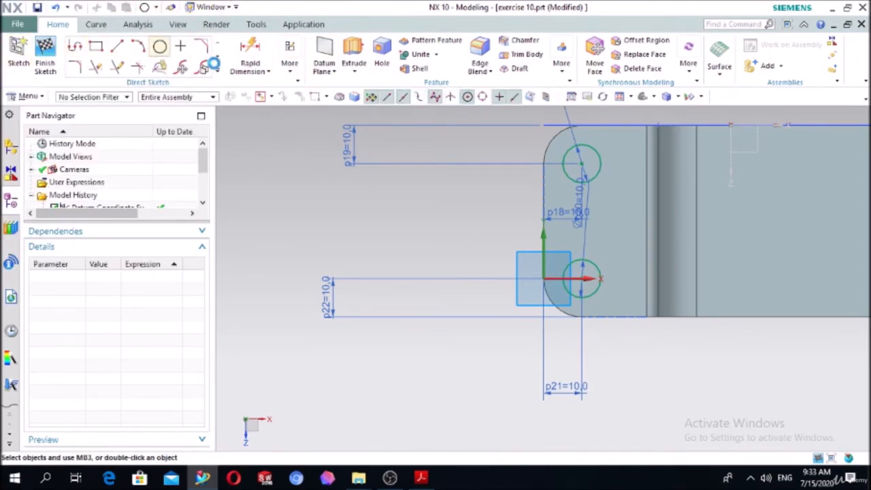
{"action": "left_click", "coordinate": [623, 219]}
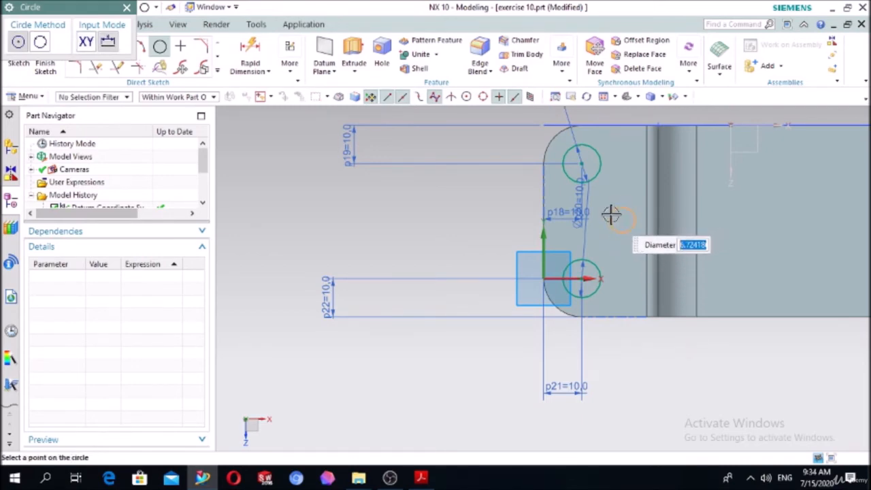
{"action": "type", "text": "6"}
{"action": "key", "text": "Return"}
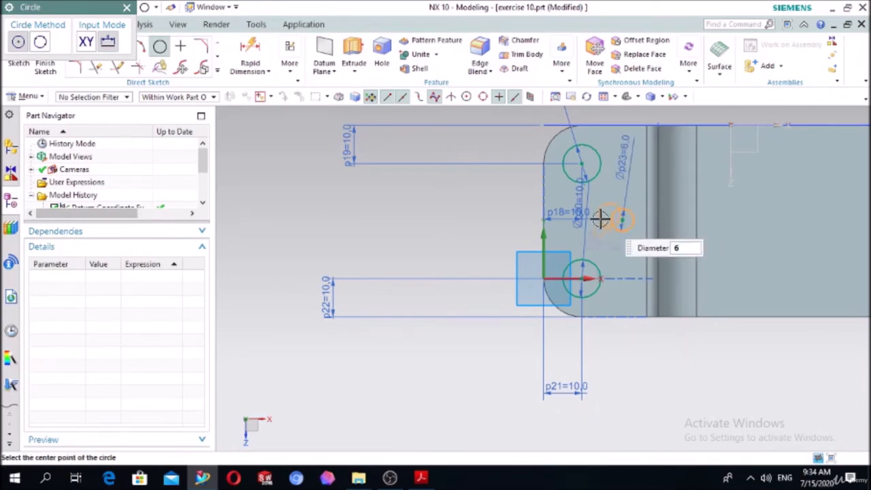
{"action": "key", "text": "Escape"}
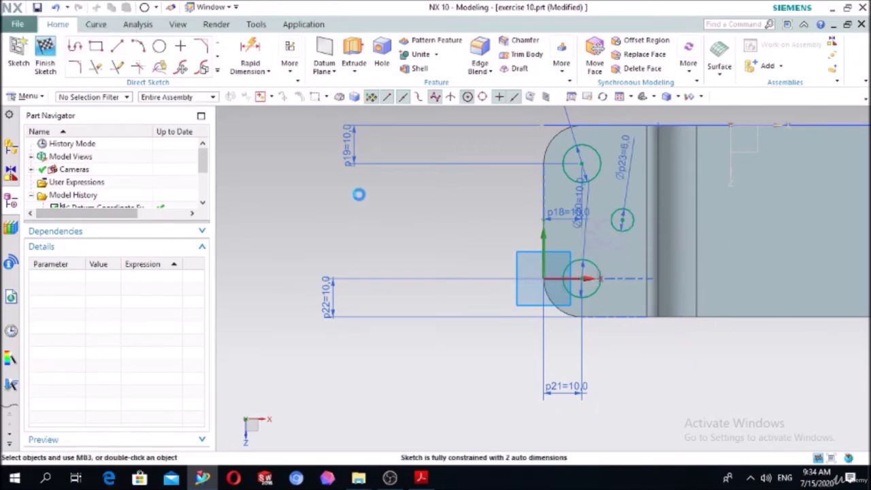
Constrain the 6 mm circle's centre to the midpoint of the low step's outer end edge.
{"action": "key", "text": "c"}
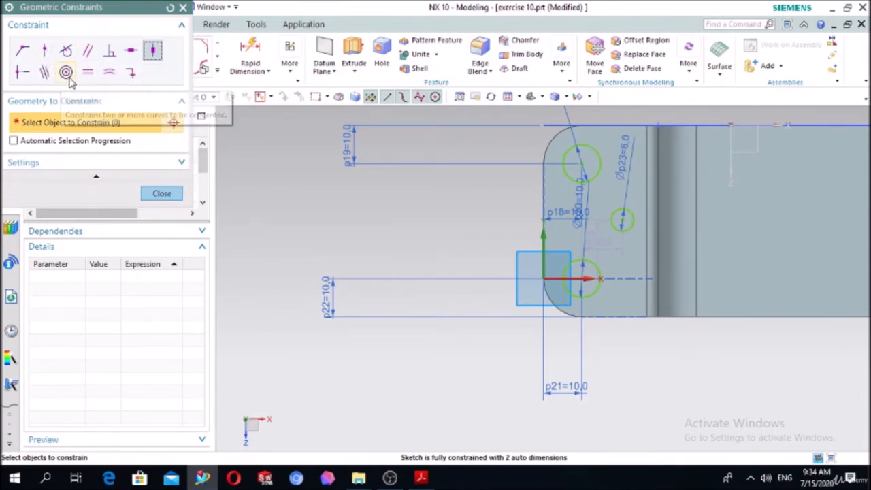
{"action": "left_click", "coordinate": [22, 72]}
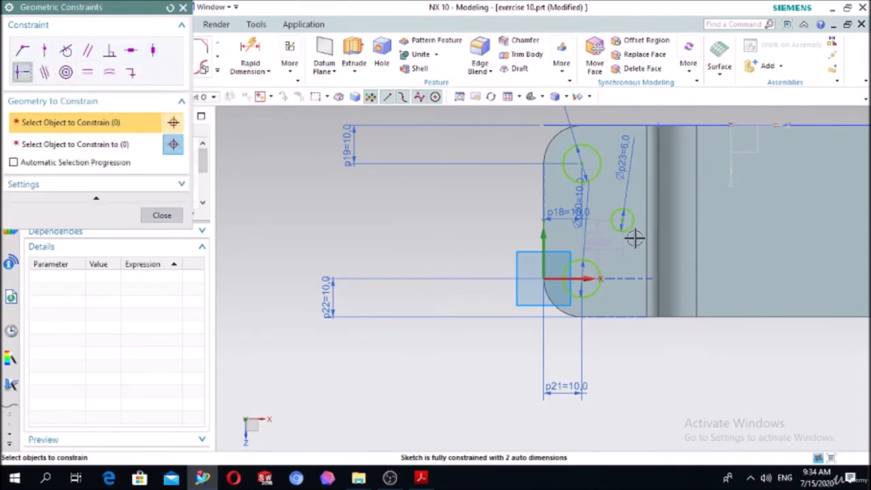
{"action": "left_click", "coordinate": [623, 219]}
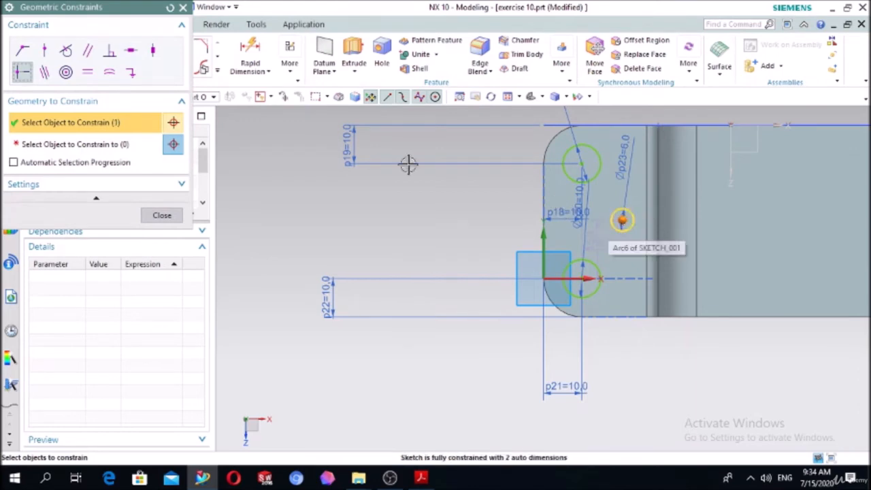
{"action": "left_click", "coordinate": [111, 144]}
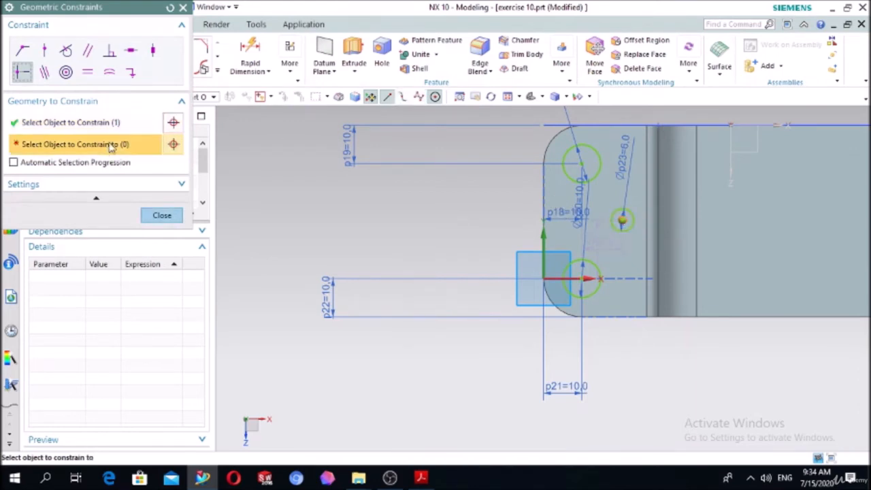
{"action": "left_click", "coordinate": [547, 196]}
{"action": "left_click", "coordinate": [174, 211]}
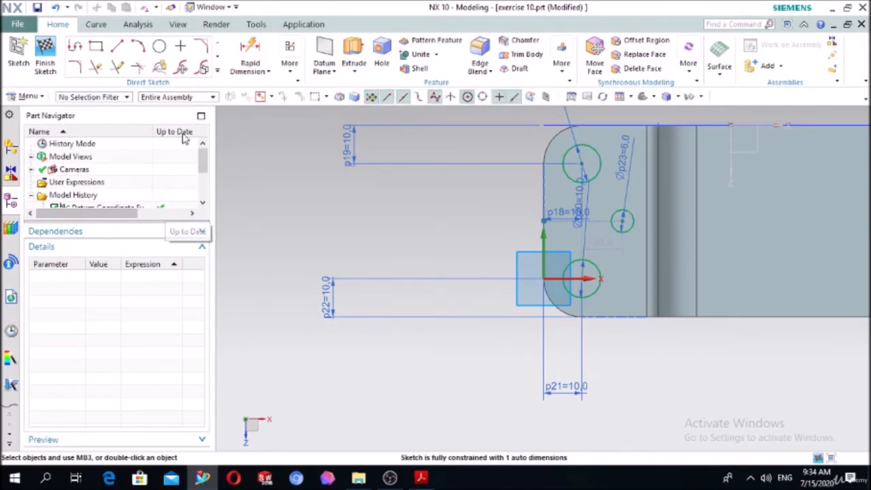
Dimension the 6 mm circle's centre 25 mm from the low step's outer end edge.
{"action": "left_click", "coordinate": [250, 53]}
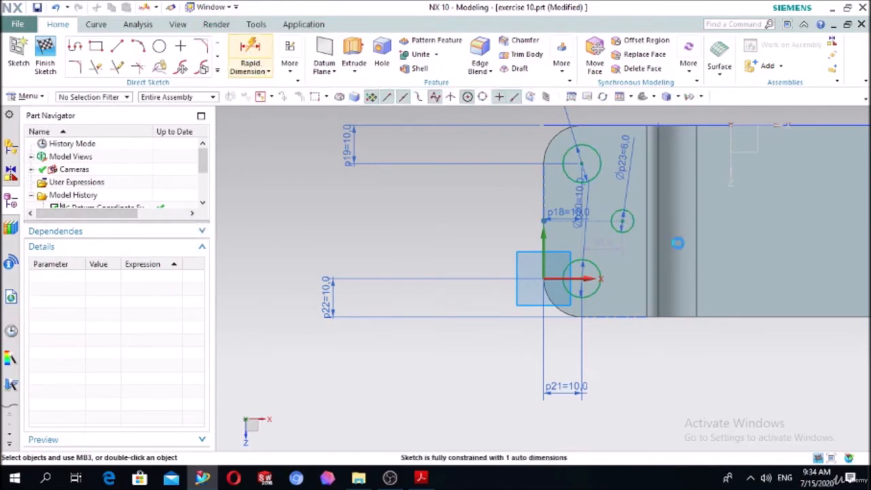
{"action": "left_click", "coordinate": [624, 219]}
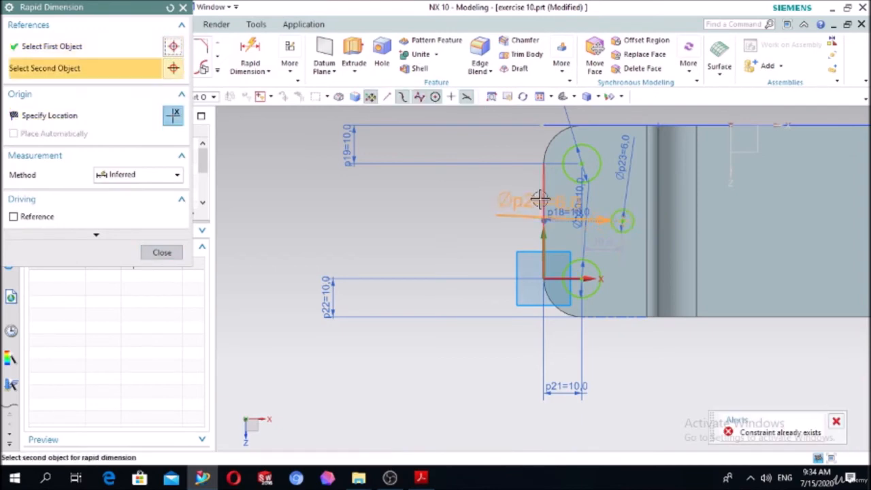
{"action": "left_click", "coordinate": [609, 356]}
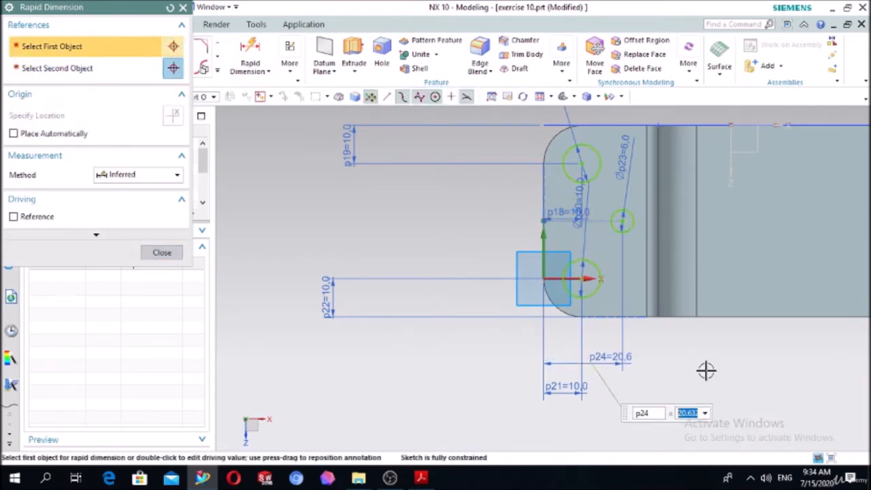
{"action": "type", "text": "25"}
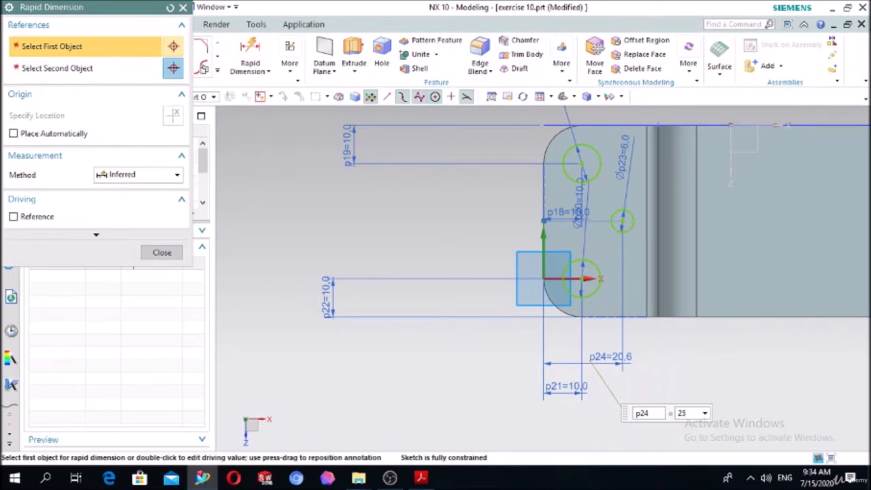
{"action": "key", "text": "Return"}
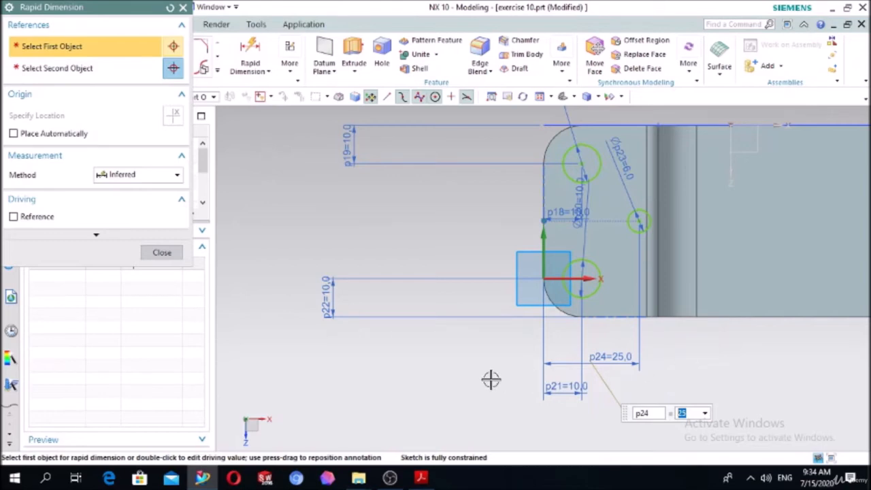
{"action": "left_click", "coordinate": [166, 254]}
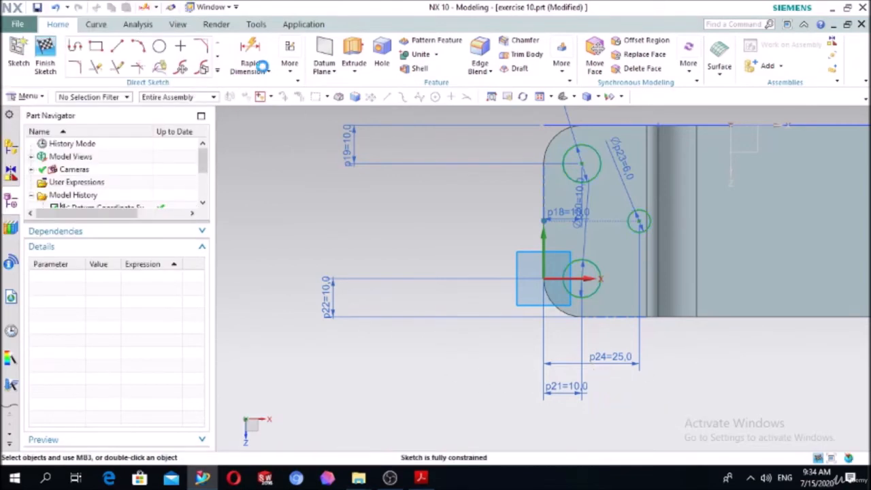
Extrude the three circles 50 mm down through the low step, subtracting them from the block to cut the holes.
{"action": "left_click", "coordinate": [357, 74]}
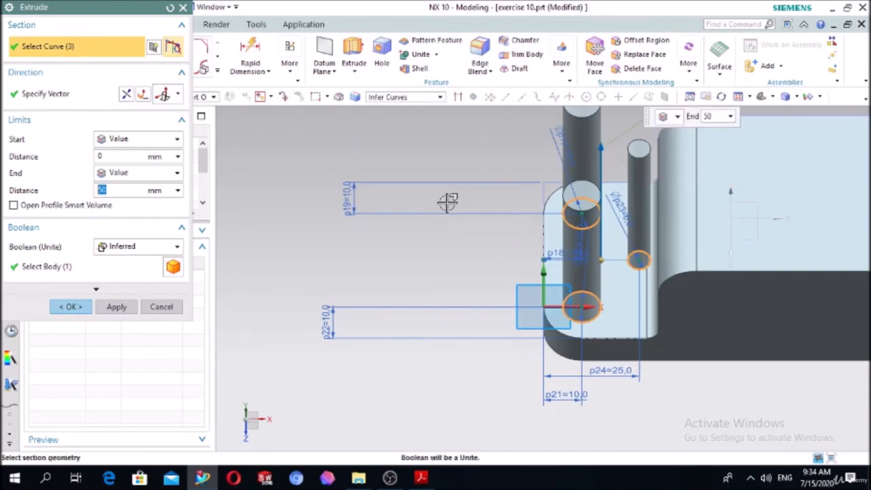
{"action": "double_click", "coordinate": [602, 156]}
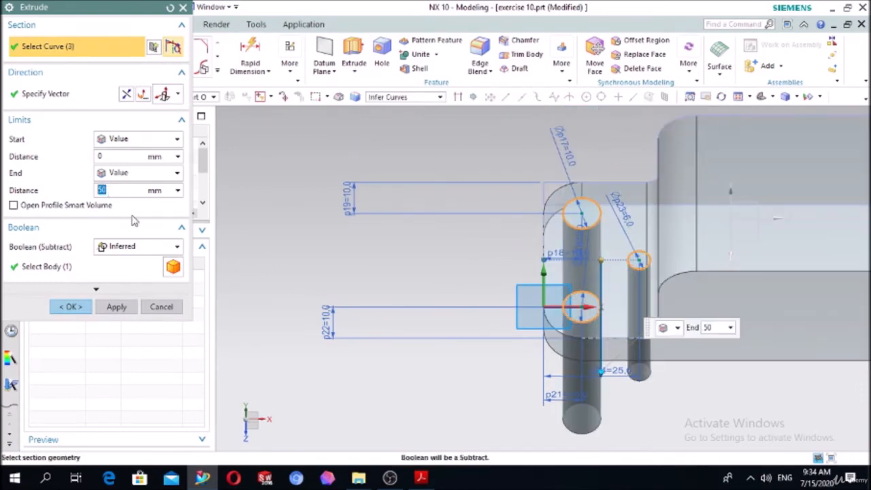
{"action": "left_click", "coordinate": [133, 246]}
{"action": "left_click", "coordinate": [122, 286]}
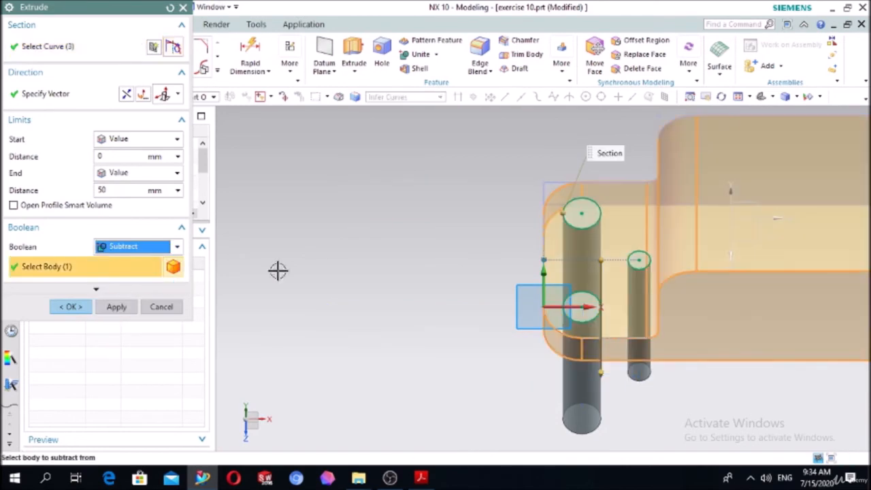
{"action": "middle_click_drag", "start_coordinate": [278, 270], "coordinate": [330, 253]}
{"action": "left_click", "coordinate": [79, 307]}
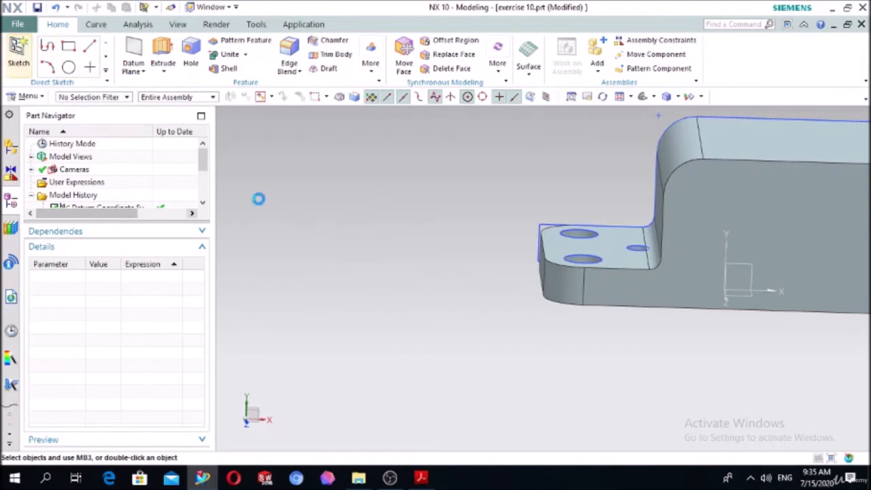
Start a new sketch on the flat underside of the block.
{"action": "mouse_move", "coordinate": [476, 343]}
{"action": "middle_mouse_down"}
{"action": "mouse_move", "coordinate": [438, 305]}
{"action": "mouse_move", "coordinate": [451, 279]}
{"action": "mouse_move", "coordinate": [445, 251]}
{"action": "mouse_move", "coordinate": [519, 247]}
{"action": "middle_mouse_up"}
{"action": "left_click", "coordinate": [519, 256]}
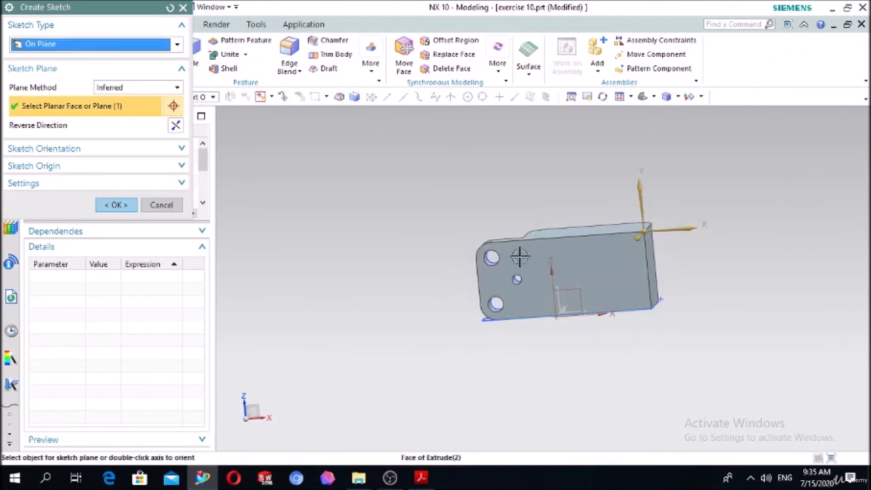
{"action": "left_click", "coordinate": [117, 206]}
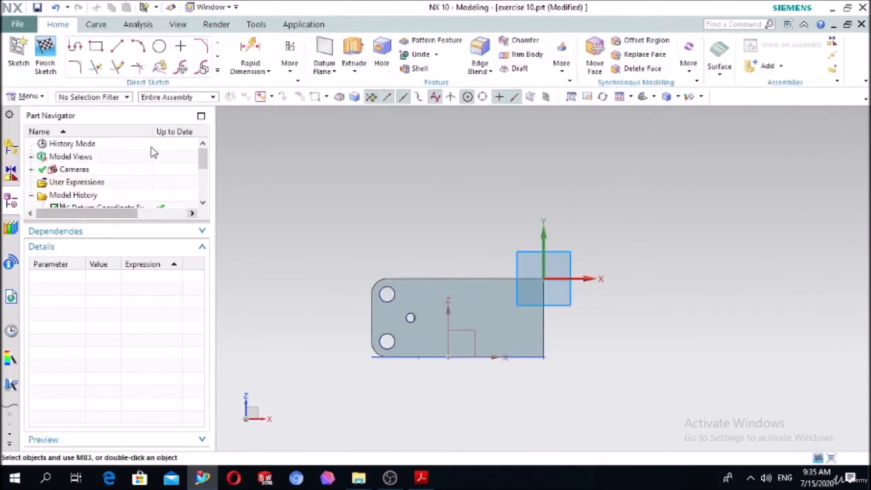
Draw a corner-to-corner rectangle about 43 by 25 mm on the underside, between the 6 mm hole and the block's square-cornered end.
{"action": "left_click", "coordinate": [95, 45]}
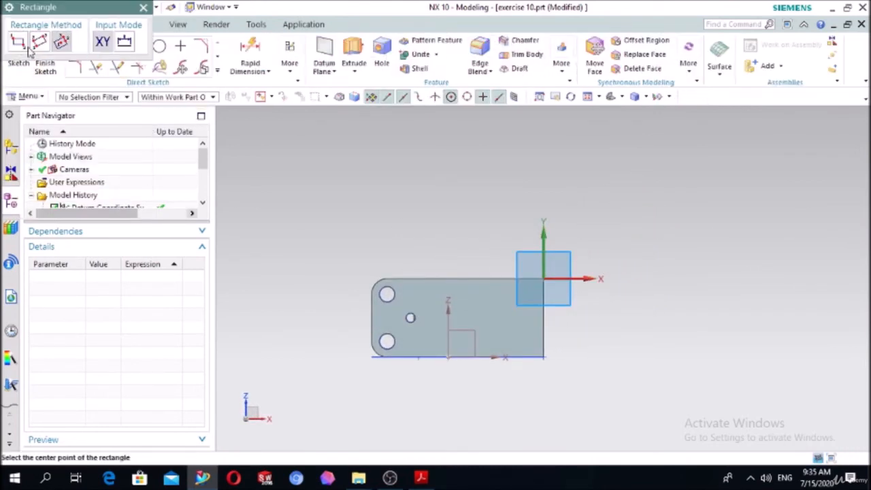
{"action": "scroll", "coordinate": [435, 230], "scroll_direction": "up", "scroll_amount": 3}
{"action": "scroll", "coordinate": [543, 329], "scroll_direction": "down", "scroll_amount": 4}
{"action": "scroll", "coordinate": [665, 419], "scroll_direction": "up", "scroll_amount": 3}
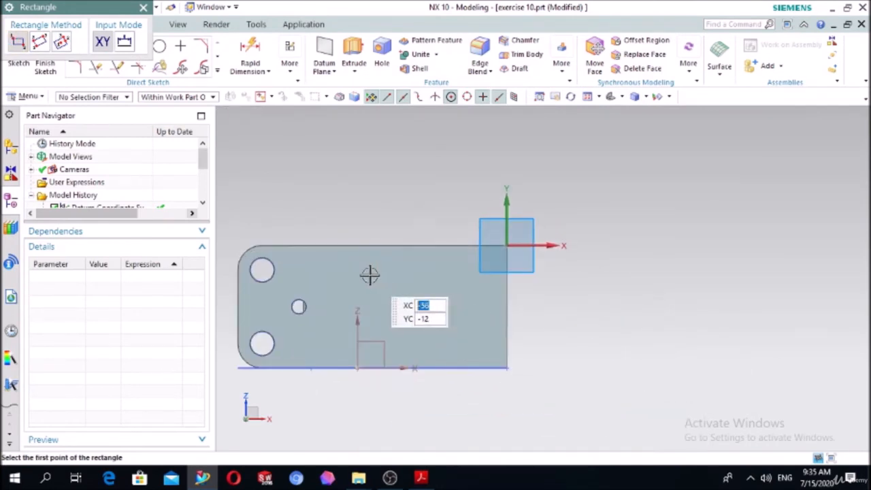
{"action": "left_click", "coordinate": [370, 275]}
{"action": "left_click", "coordinate": [475, 335]}
{"action": "key", "text": "Escape"}
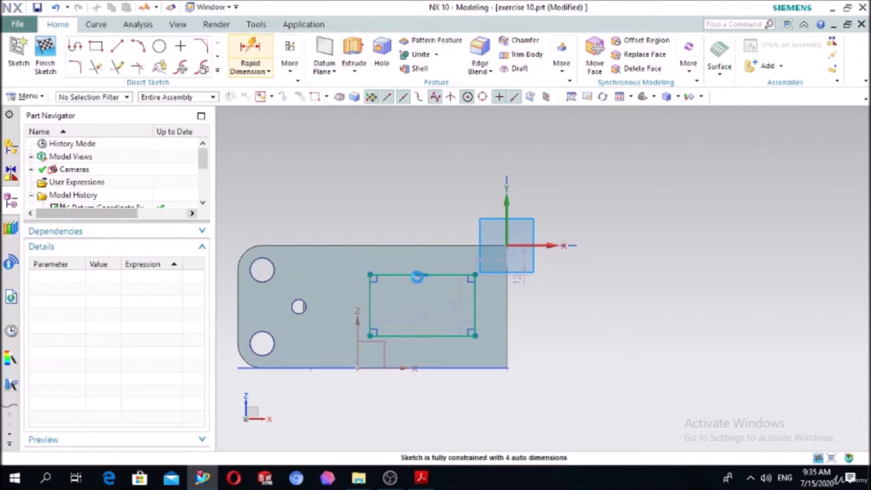
Dimension the rectangle 60 mm long and 30 mm wide.
{"action": "left_click", "coordinate": [250, 55]}
{"action": "left_click", "coordinate": [400, 275]}
{"action": "left_click", "coordinate": [421, 179]}
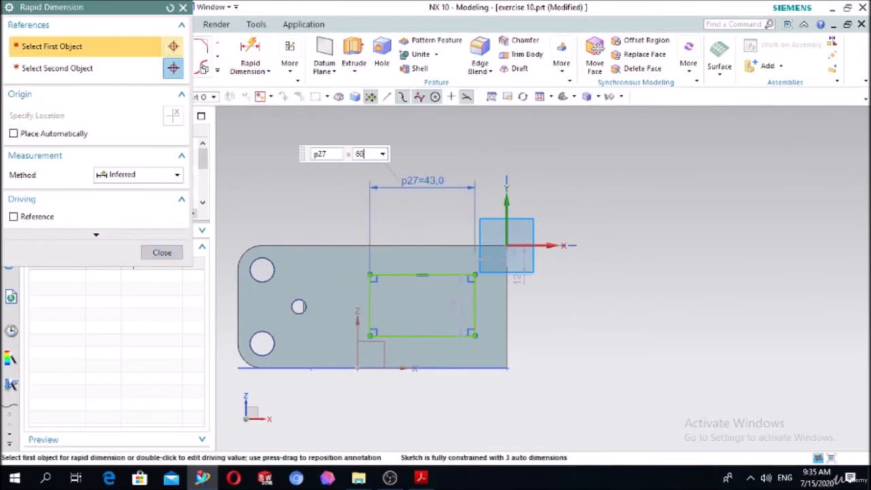
{"action": "key", "text": "Return"}
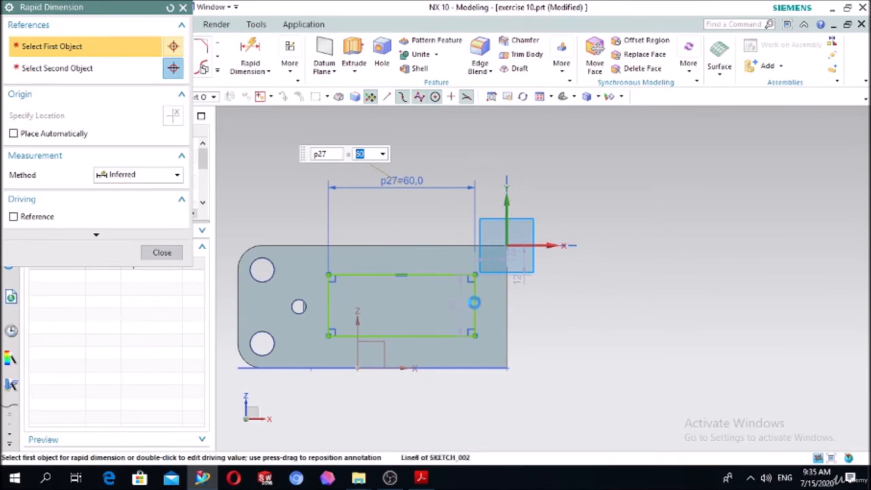
{"action": "left_click", "coordinate": [474, 302]}
{"action": "left_click", "coordinate": [578, 311]}
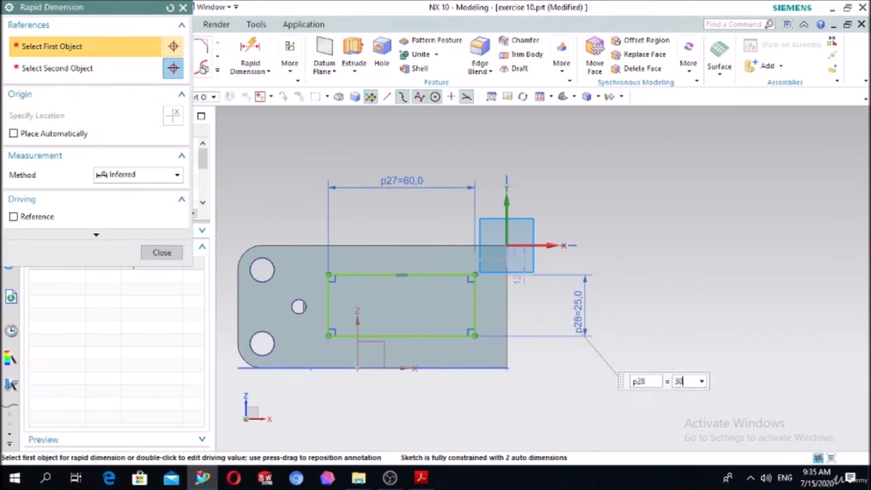
{"action": "key", "text": "Return"}
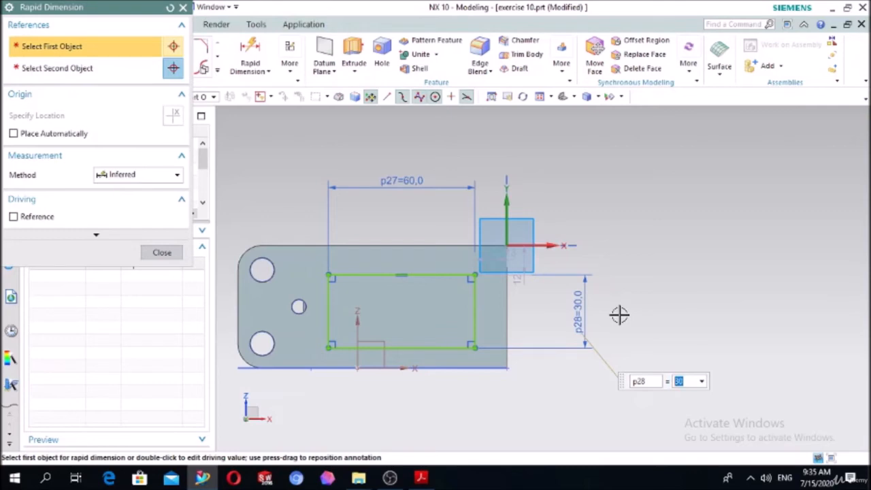
{"action": "left_click", "coordinate": [172, 254]}
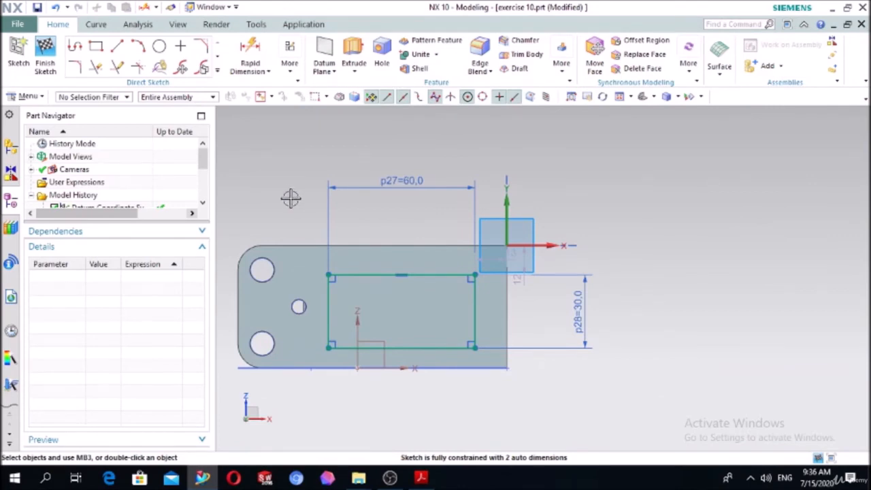
Dimension the rectangle's upper long side 10 mm from the block's upper long edge.
{"action": "left_click", "coordinate": [250, 56]}
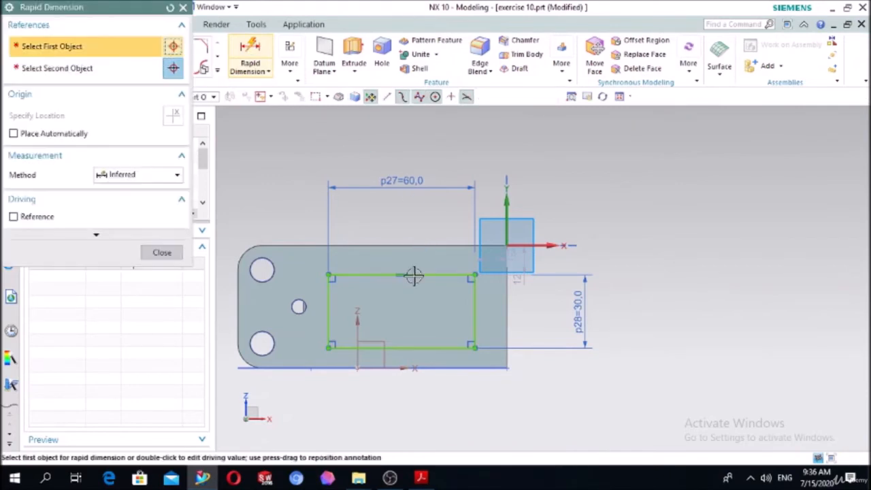
{"action": "left_click", "coordinate": [415, 247]}
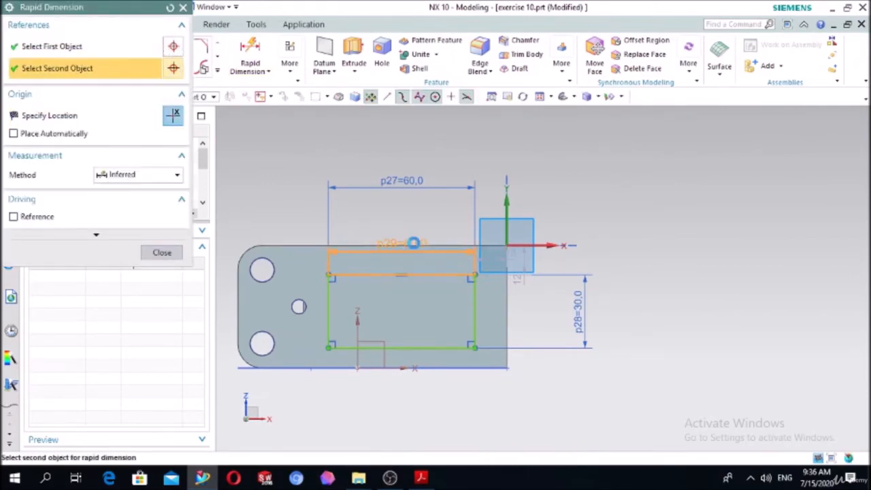
{"action": "left_click", "coordinate": [719, 250]}
{"action": "left_click", "coordinate": [658, 247]}
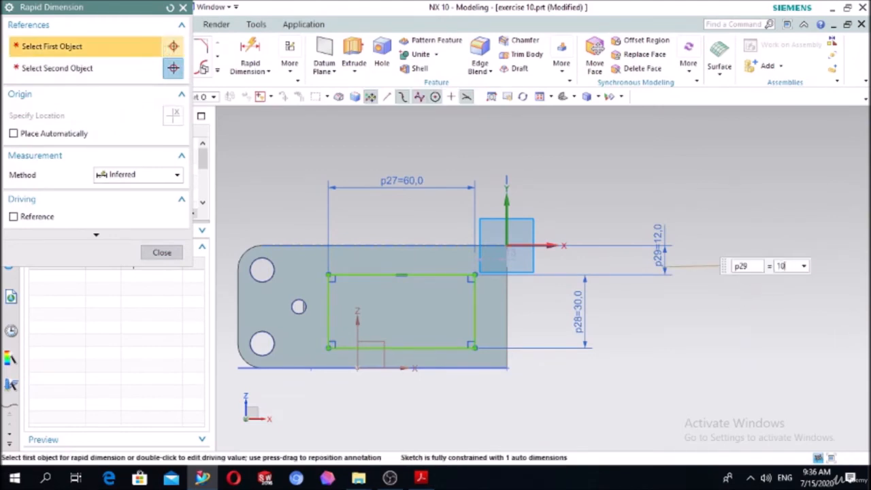
{"action": "type", "text": "10"}
{"action": "key", "text": "Return"}
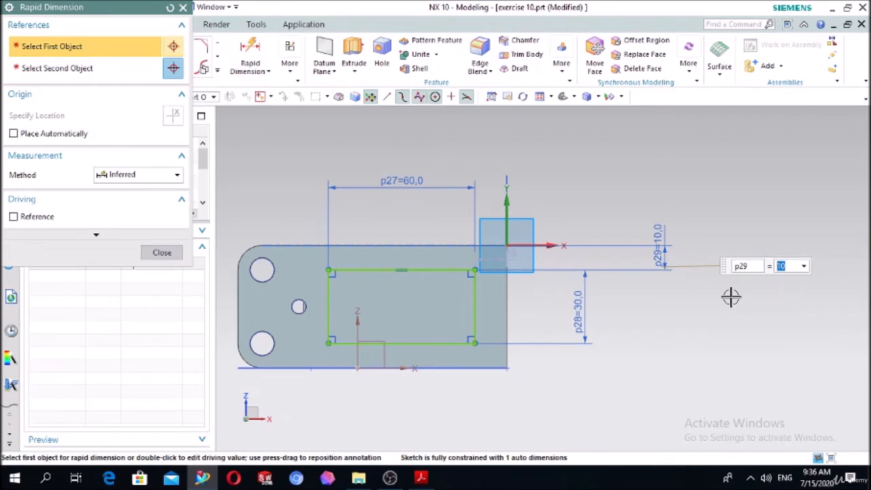
Dimension the rectangle's short side farthest from the holes 10 mm from the block's adjacent end edge.
{"action": "left_click", "coordinate": [473, 307]}
{"action": "left_click", "coordinate": [501, 314]}
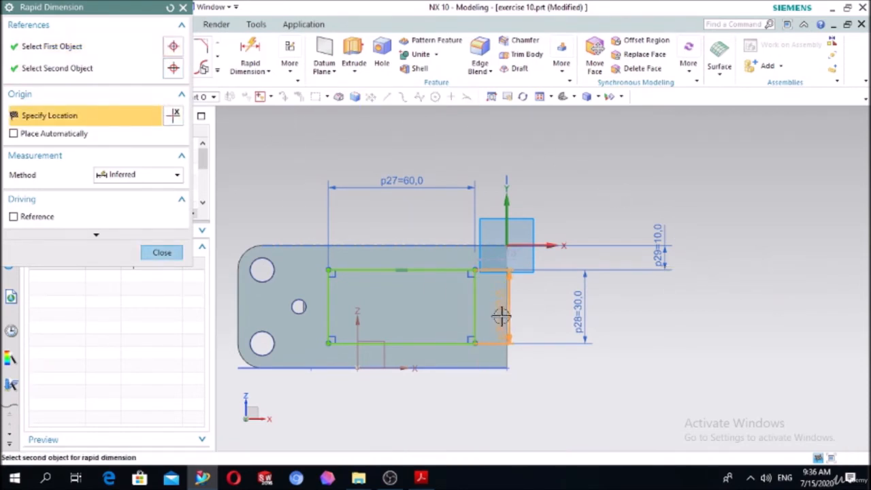
{"action": "left_click", "coordinate": [489, 394]}
{"action": "type", "text": "10"}
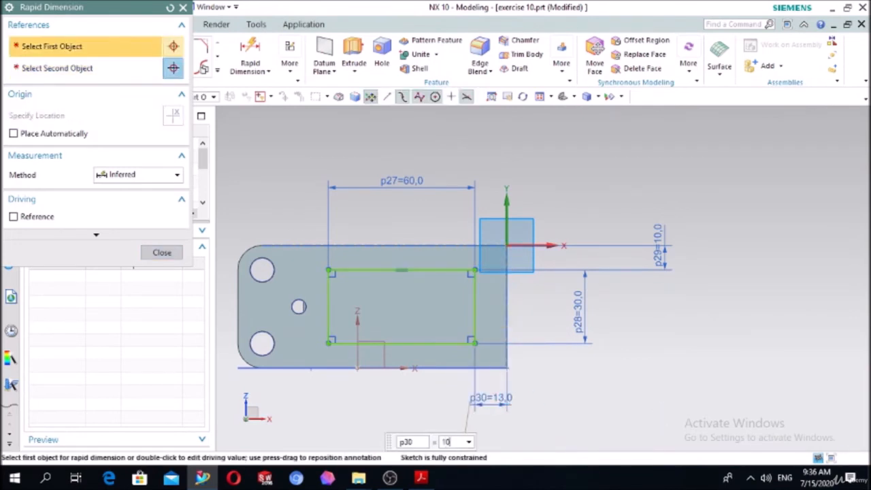
{"action": "key", "text": "Return"}
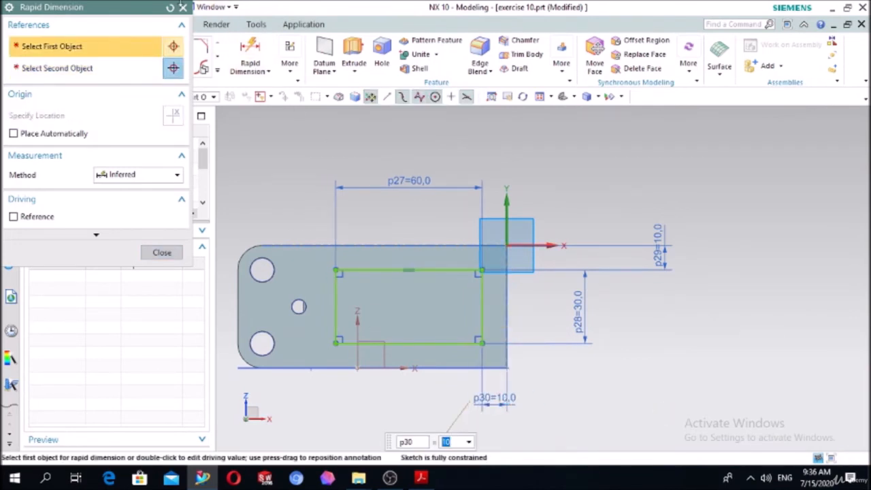
{"action": "left_click", "coordinate": [183, 7]}
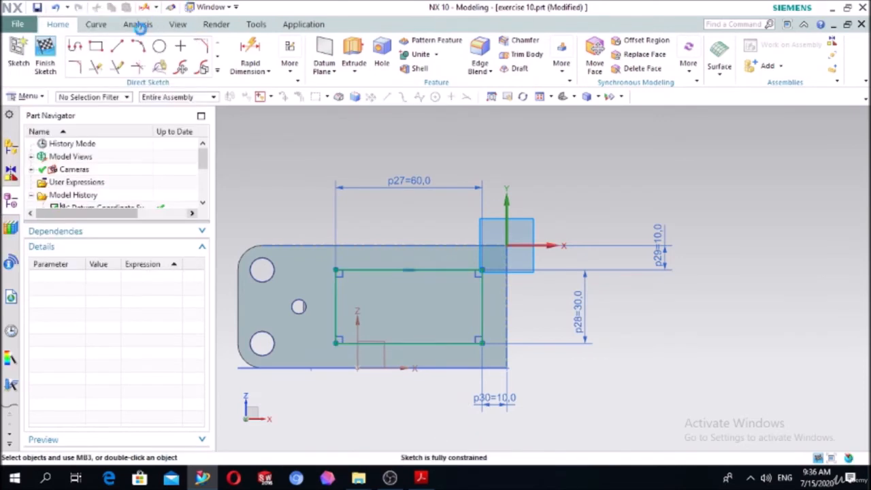
Round the rectangle's upper corner nearest the holes with a 5 mm sketch fillet.
{"action": "left_click", "coordinate": [77, 68]}
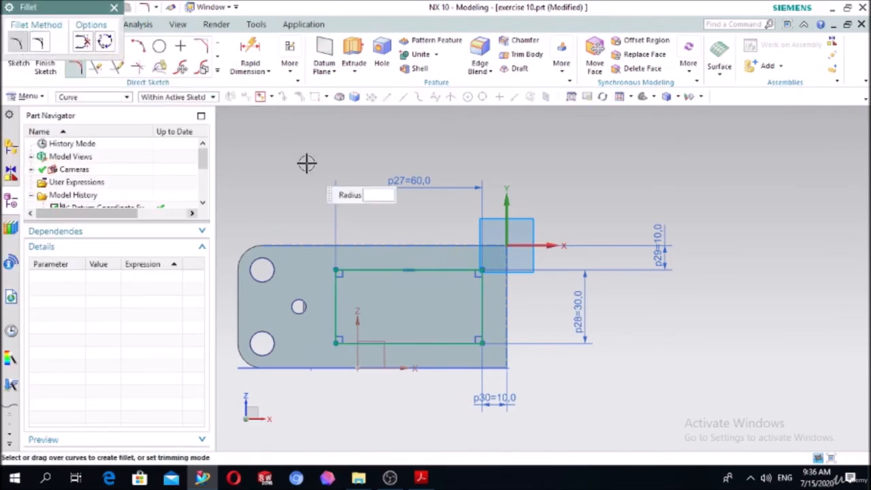
{"action": "left_click", "coordinate": [337, 288]}
{"action": "left_click", "coordinate": [345, 276]}
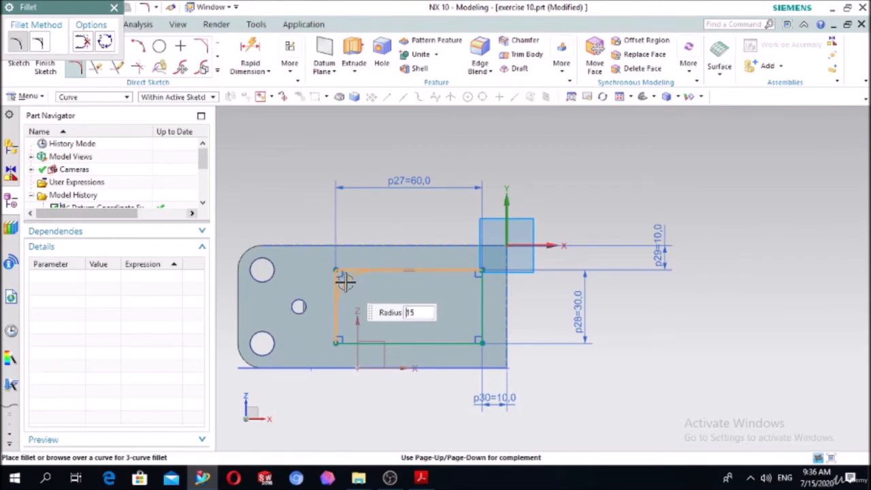
{"action": "left_click", "coordinate": [341, 279]}
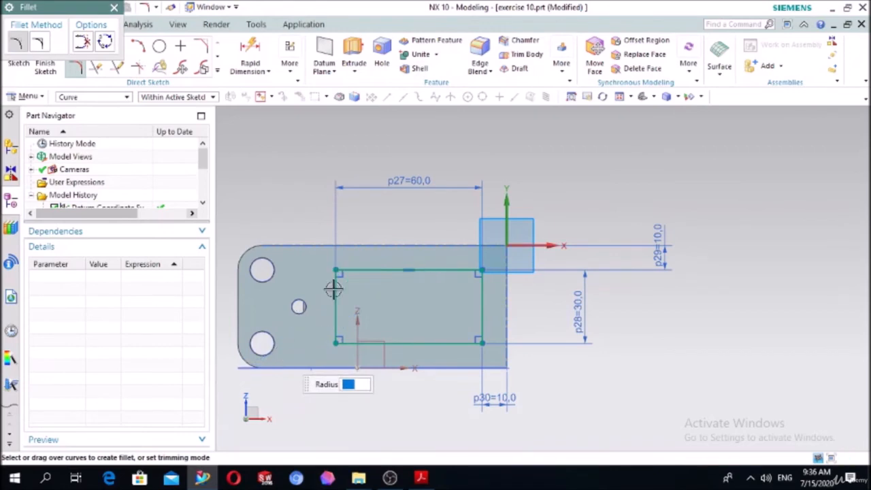
{"action": "scroll", "coordinate": [334, 288], "scroll_direction": "up", "scroll_amount": 3}
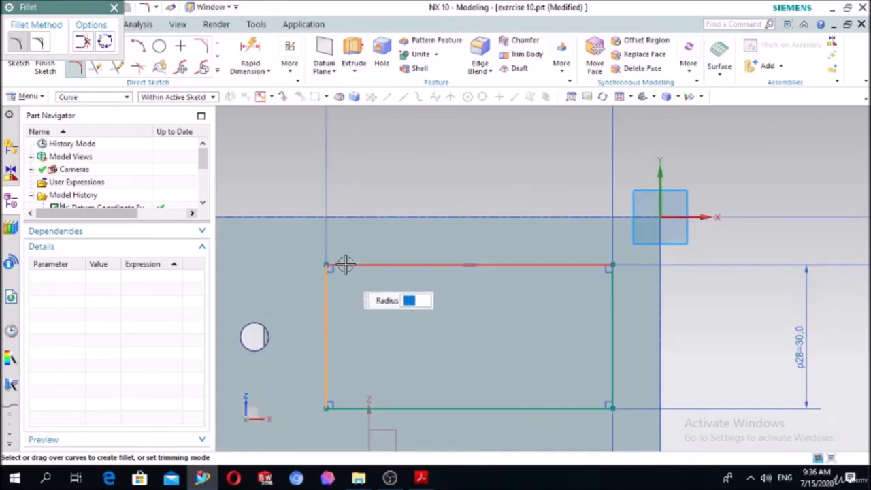
{"action": "left_click", "coordinate": [342, 273]}
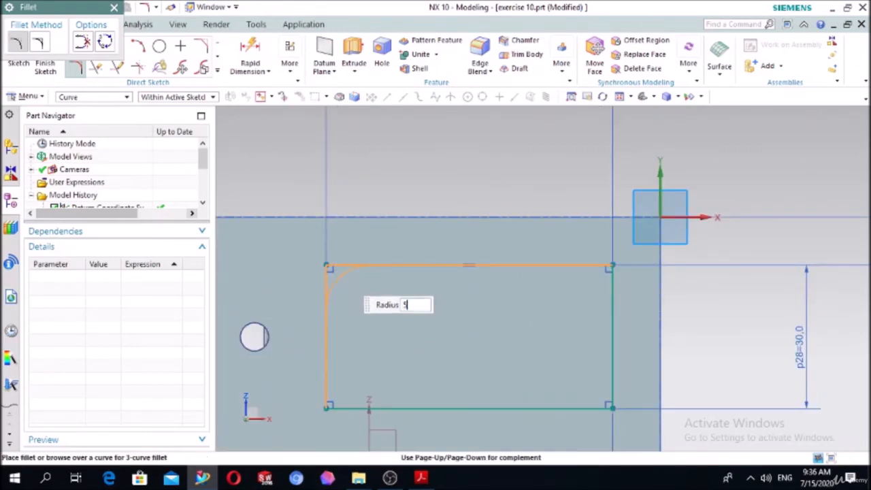
{"action": "left_click", "coordinate": [341, 273]}
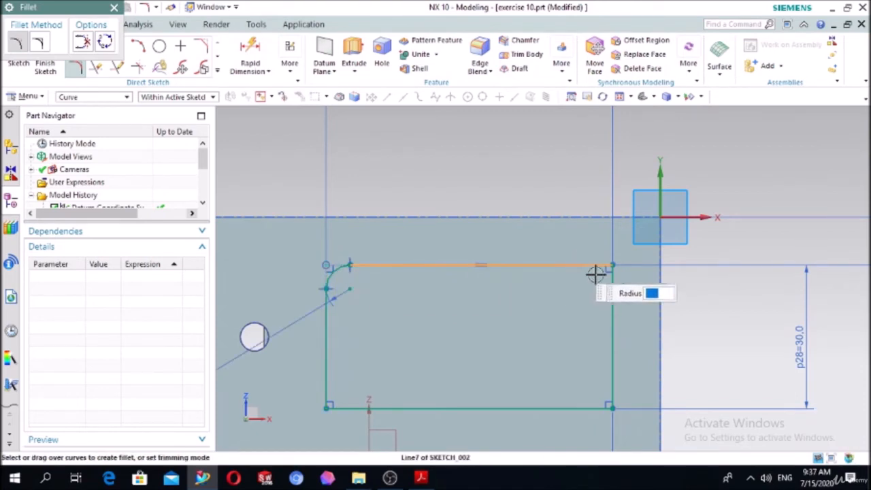
Fillet the rectangle's remaining three corners with a 5 mm radius.
{"action": "left_click", "coordinate": [610, 289]}
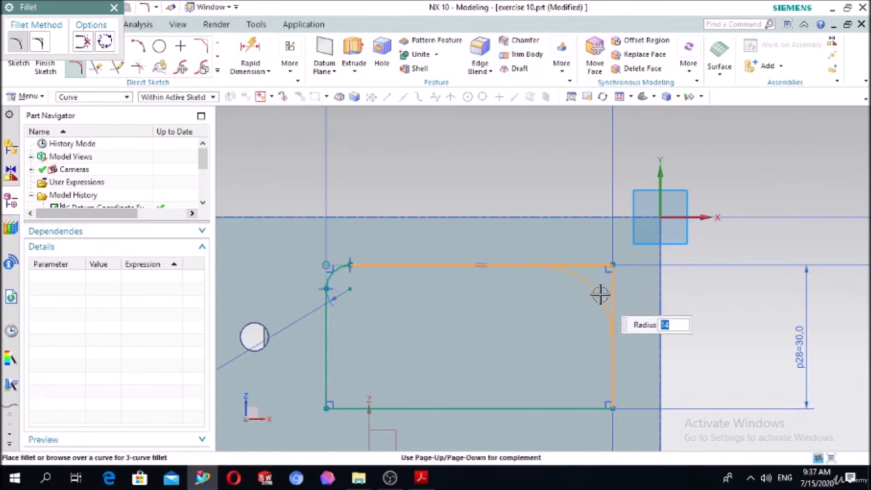
{"action": "left_click", "coordinate": [598, 294]}
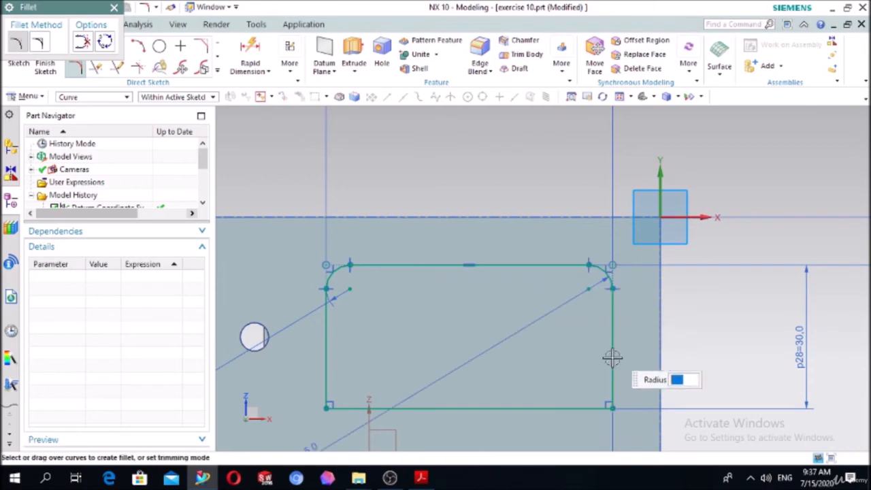
{"action": "left_click", "coordinate": [594, 409]}
{"action": "left_click", "coordinate": [611, 394]}
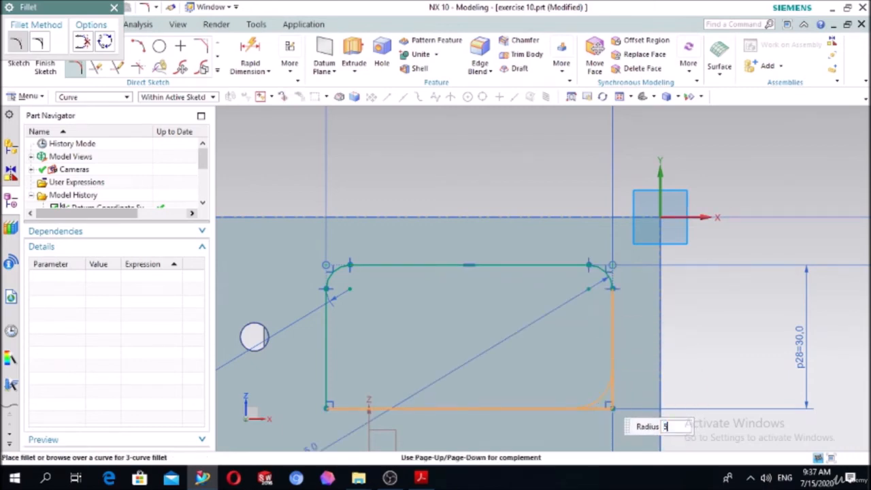
{"action": "left_click", "coordinate": [601, 399]}
{"action": "left_click", "coordinate": [334, 407]}
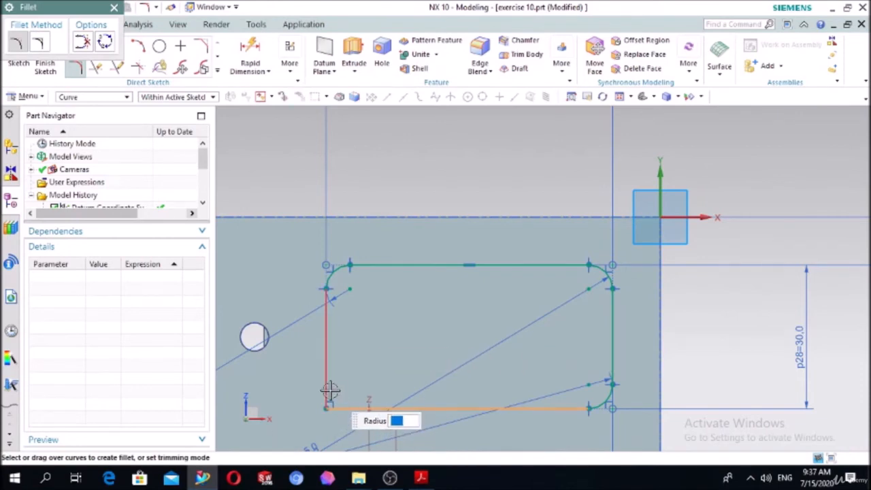
{"action": "left_click", "coordinate": [328, 390]}
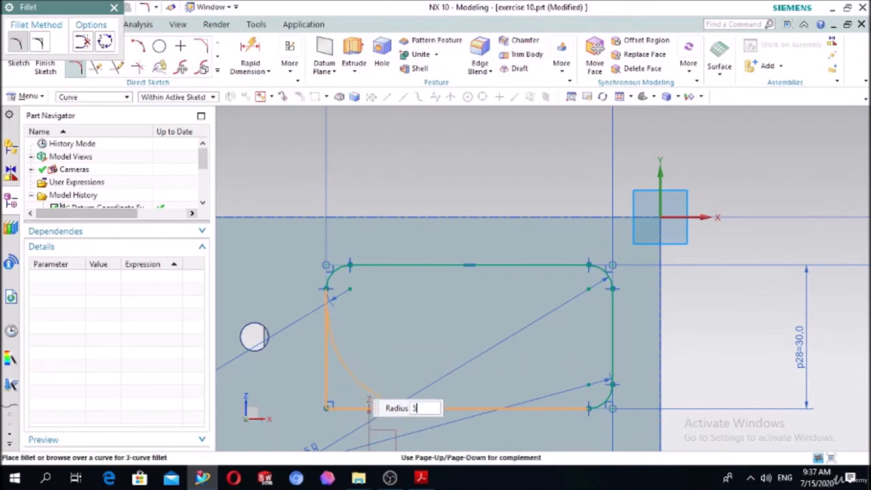
{"action": "left_click", "coordinate": [350, 376]}
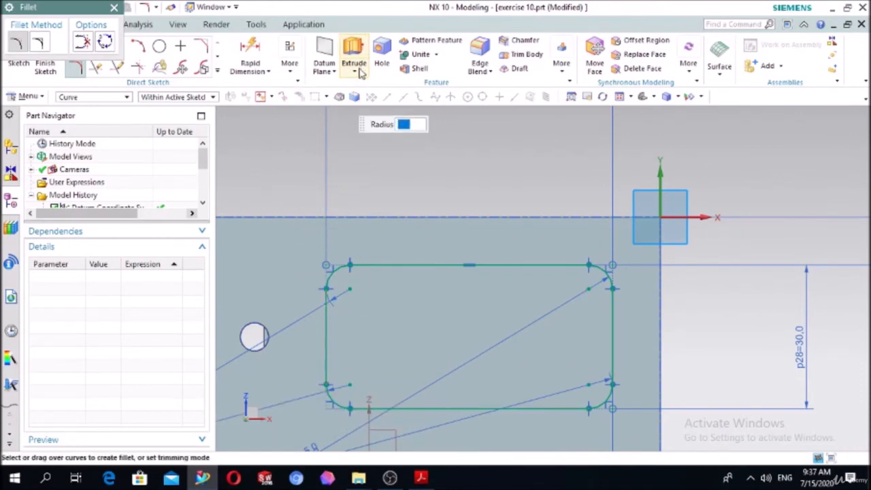
Extrude the rounded rectangle 30 mm into the block as a subtraction to cut the underside pocket.
{"action": "scroll", "coordinate": [440, 161], "scroll_direction": "down", "scroll_amount": 3}
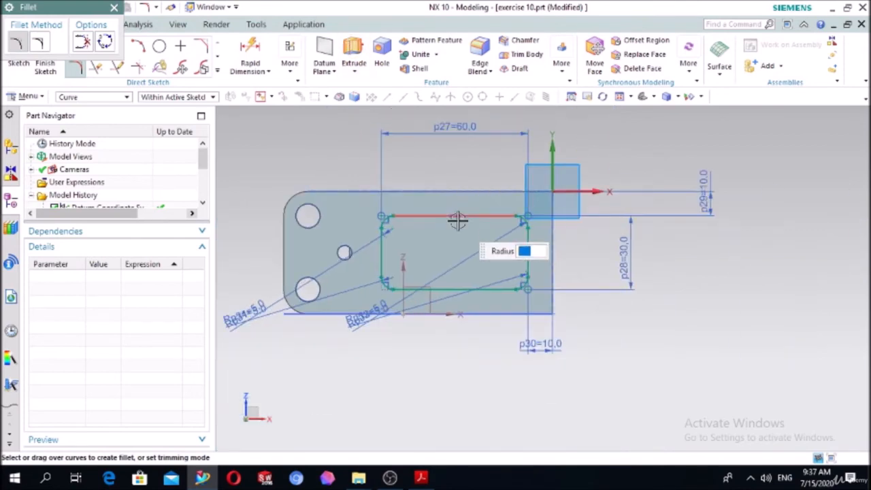
{"action": "left_click", "coordinate": [354, 56]}
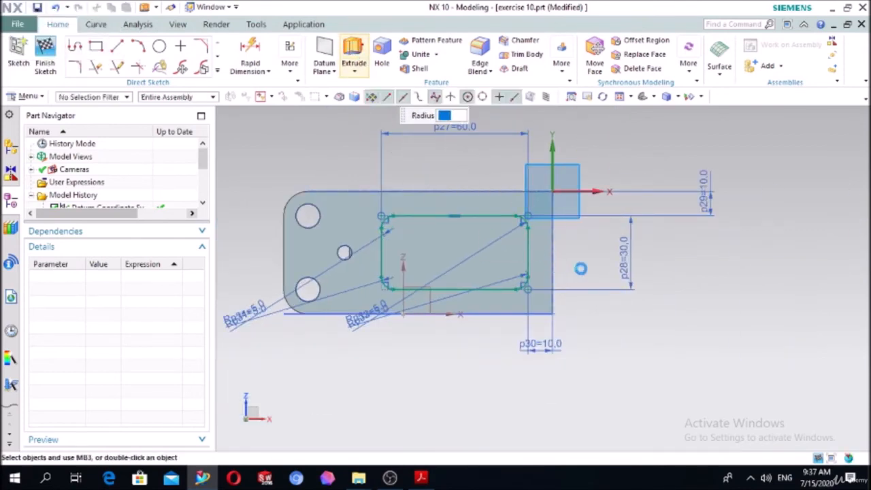
{"action": "left_click", "coordinate": [557, 283]}
{"action": "mouse_move", "coordinate": [490, 342]}
{"action": "middle_mouse_down"}
{"action": "mouse_move", "coordinate": [475, 362]}
{"action": "mouse_move", "coordinate": [436, 283]}
{"action": "middle_mouse_up"}
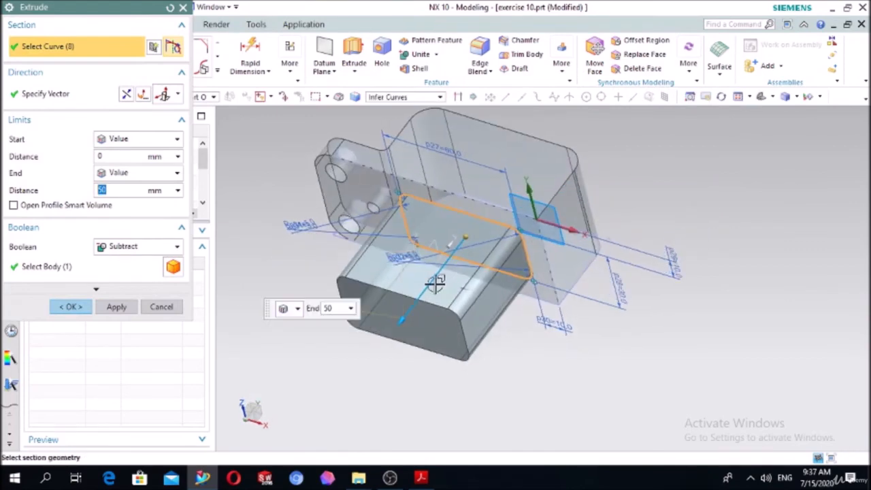
{"action": "double_click", "coordinate": [398, 322]}
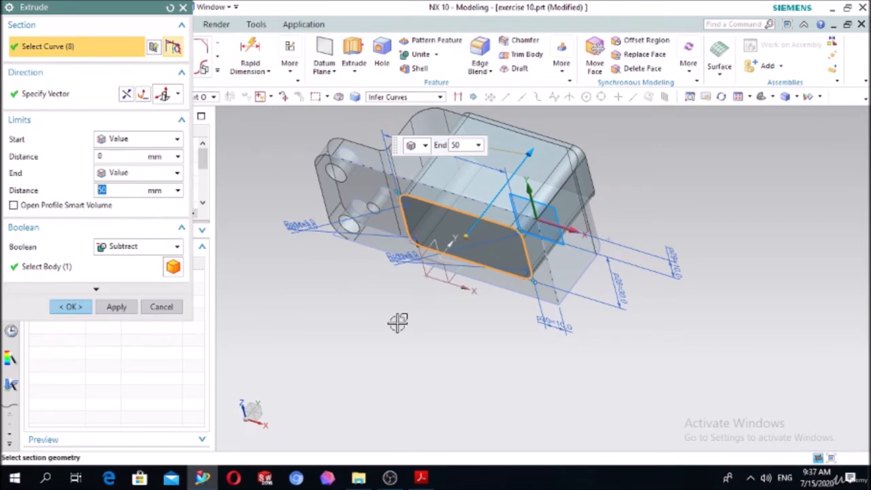
{"action": "type", "text": "3"}
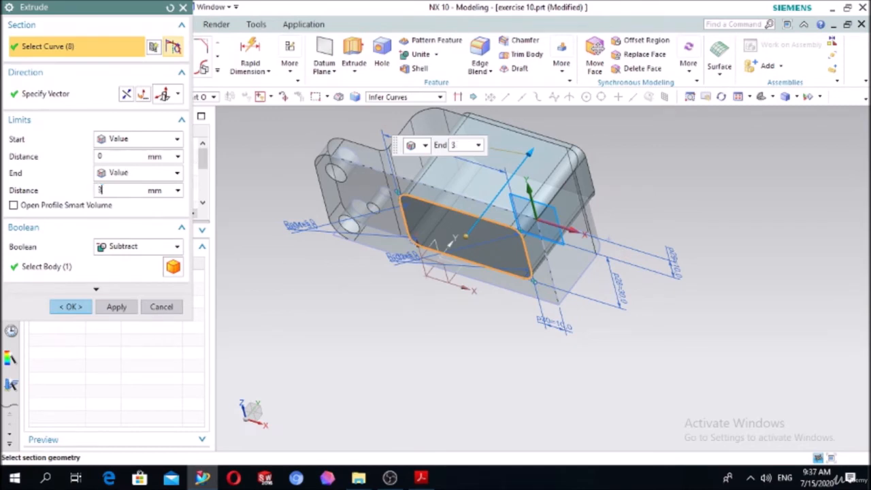
{"action": "type", "text": "0"}
{"action": "key", "text": "Return"}
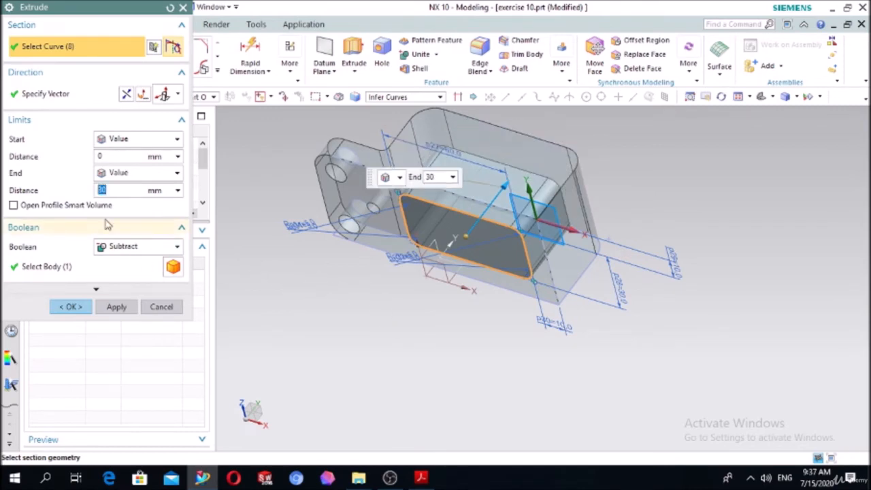
{"action": "left_click", "coordinate": [70, 307]}
Start a sketch on the block's raised top face and draw a 20 mm diameter circle near its middle.
{"action": "middle_click_drag", "start_coordinate": [418, 251], "coordinate": [282, 294]}
{"action": "scroll", "coordinate": [408, 249], "scroll_direction": "up", "scroll_amount": 3}
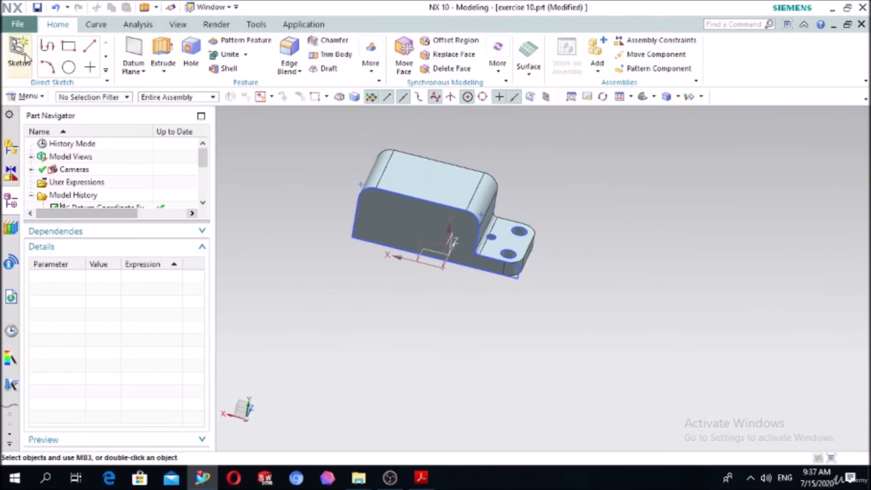
{"action": "left_click", "coordinate": [436, 177]}
{"action": "left_click", "coordinate": [114, 206]}
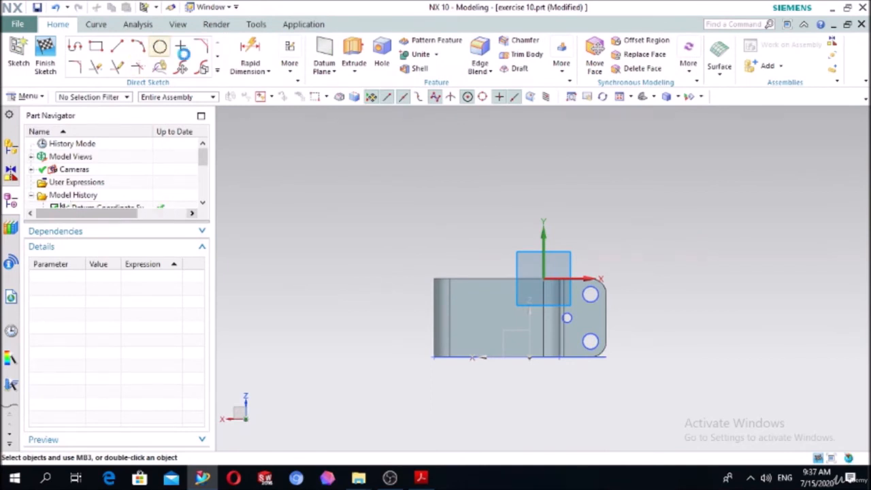
{"action": "left_click", "coordinate": [159, 46]}
{"action": "scroll", "coordinate": [511, 327], "scroll_direction": "down", "scroll_amount": 2}
{"action": "left_click", "coordinate": [478, 304]}
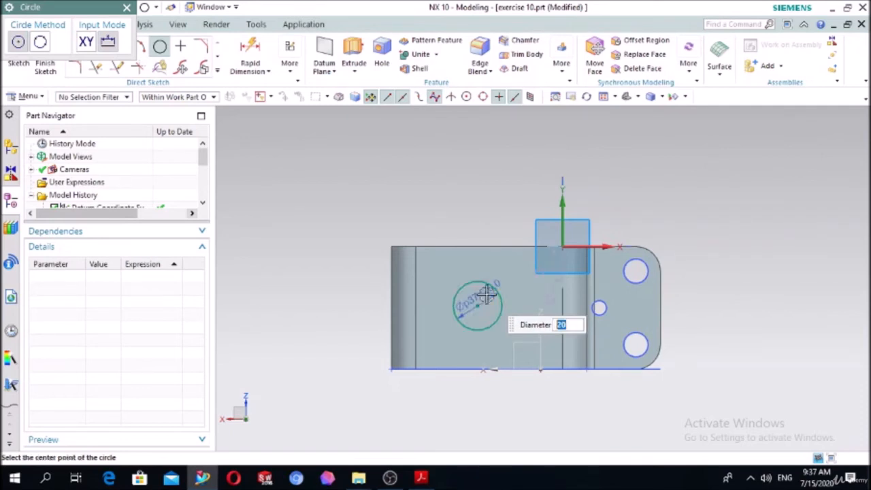
{"action": "key", "text": "Return"}
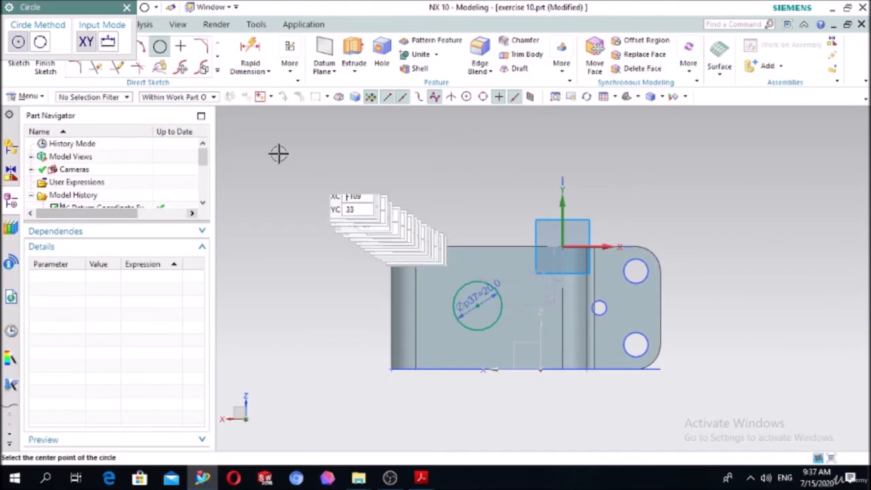
{"action": "left_click", "coordinate": [127, 7]}
Center the circle on the top face with Midpoint constraints to one long edge and the short edge farthest from the low step.
{"action": "left_click", "coordinate": [181, 67]}
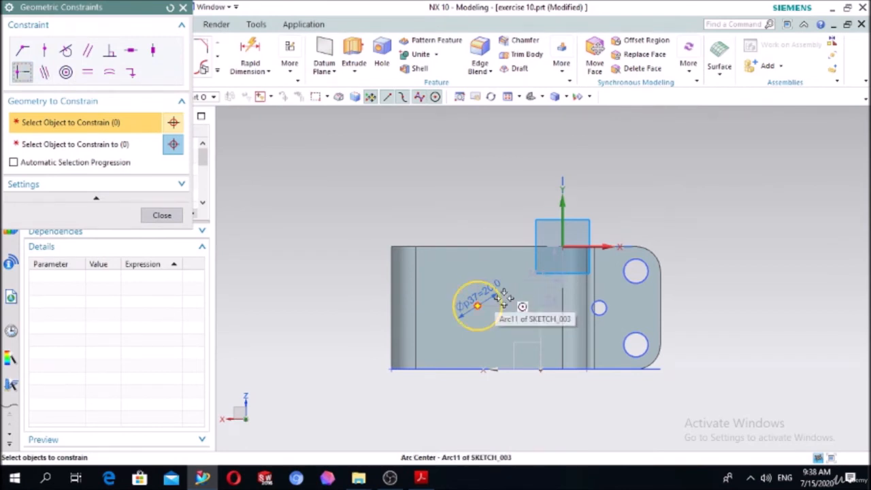
{"action": "left_click", "coordinate": [23, 77]}
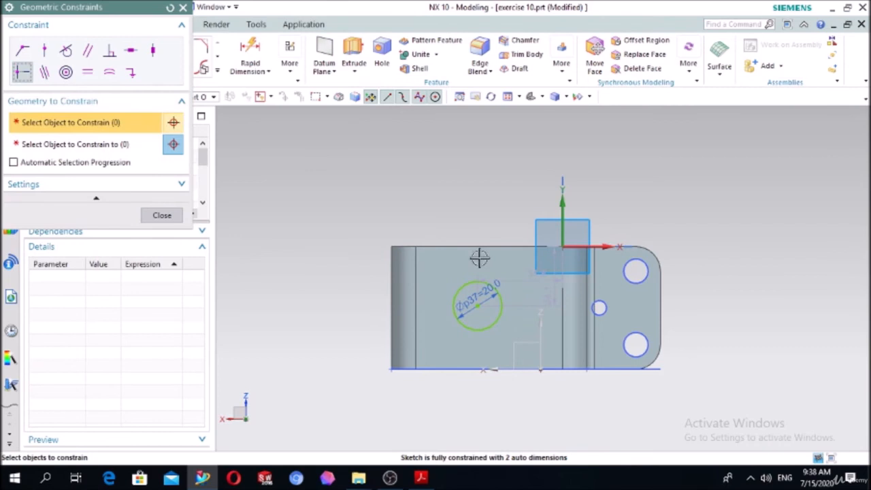
{"action": "left_click", "coordinate": [503, 309]}
{"action": "left_click", "coordinate": [130, 143]}
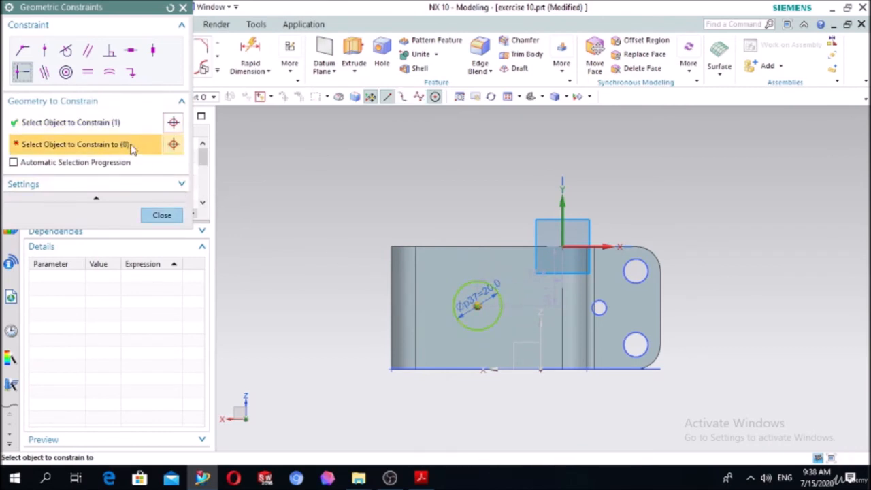
{"action": "left_click", "coordinate": [468, 245]}
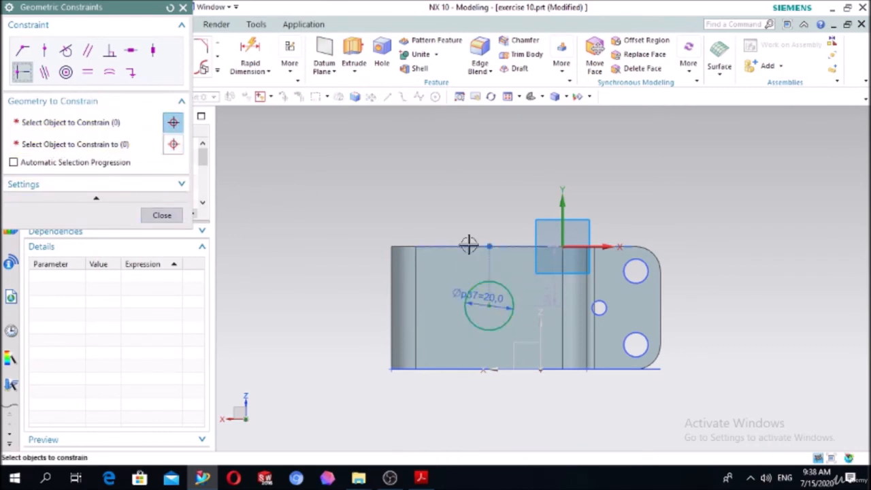
{"action": "left_click", "coordinate": [511, 294]}
{"action": "left_click", "coordinate": [113, 144]}
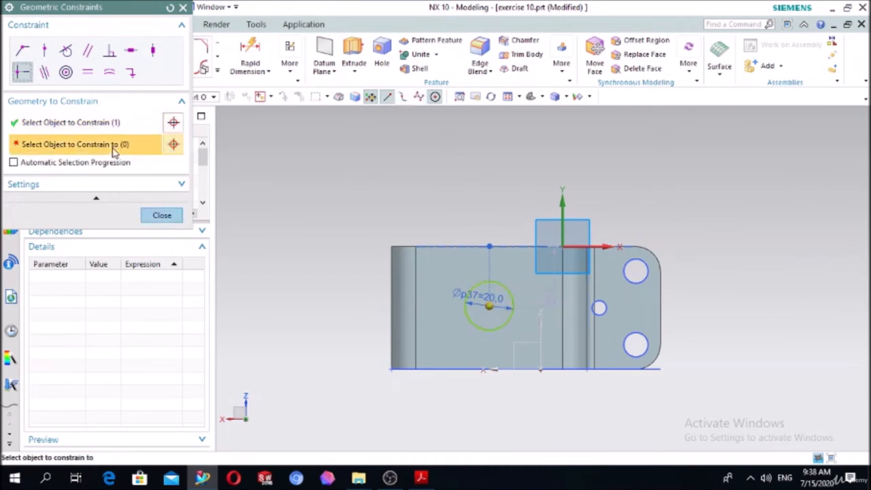
{"action": "left_click", "coordinate": [414, 306]}
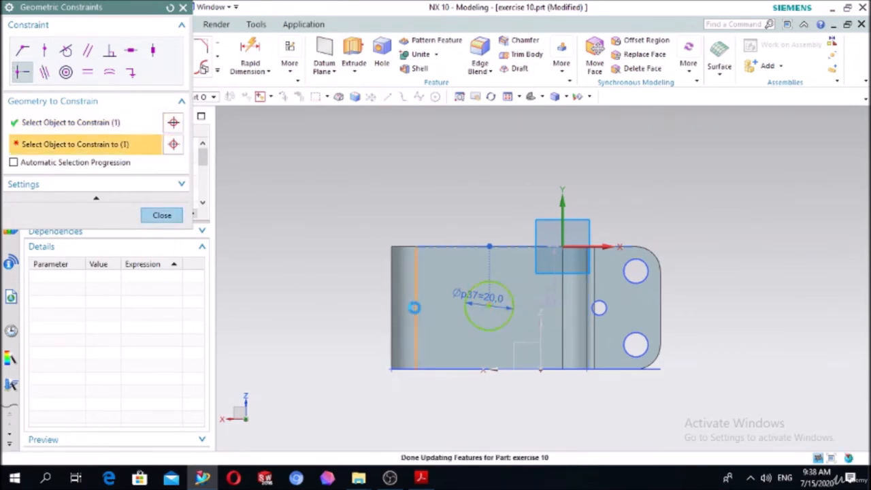
{"action": "left_click", "coordinate": [164, 217]}
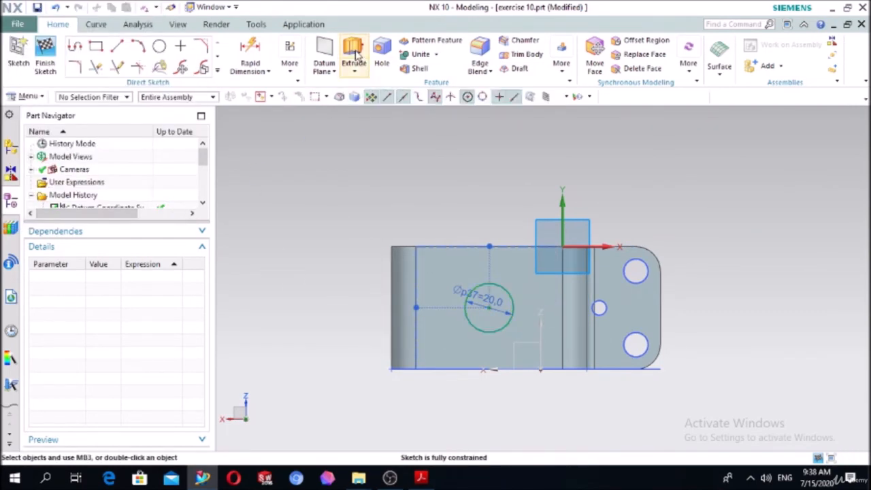
Extrude the 20 mm circle 5 mm down into the block as a subtraction to form a round recess.
{"action": "left_click", "coordinate": [354, 60]}
{"action": "middle_click_drag", "start_coordinate": [288, 263], "coordinate": [313, 208]}
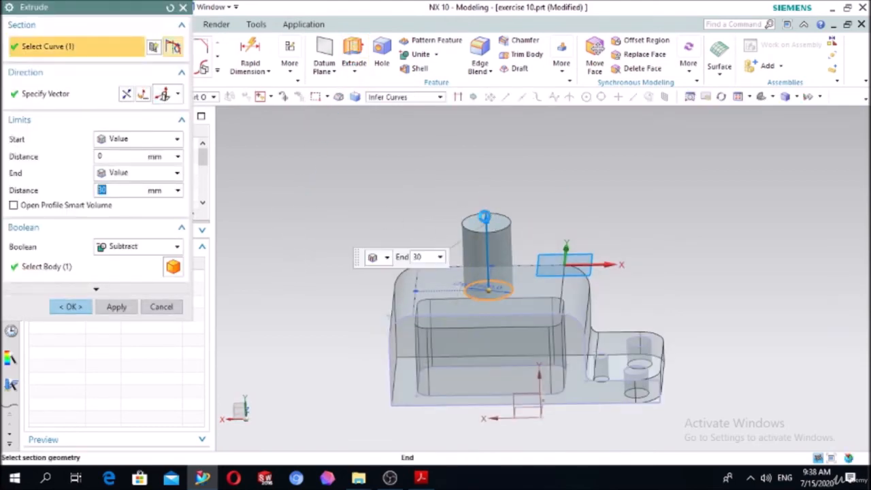
{"action": "double_click", "coordinate": [486, 219]}
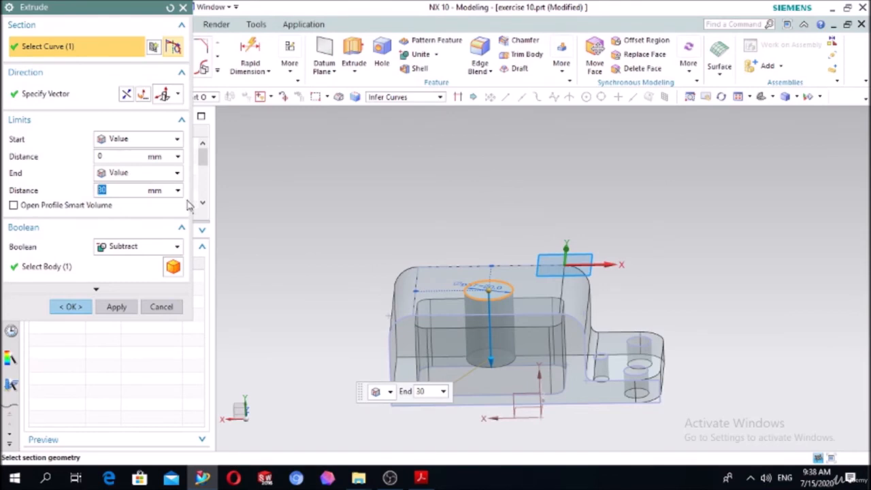
{"action": "key", "text": "Return"}
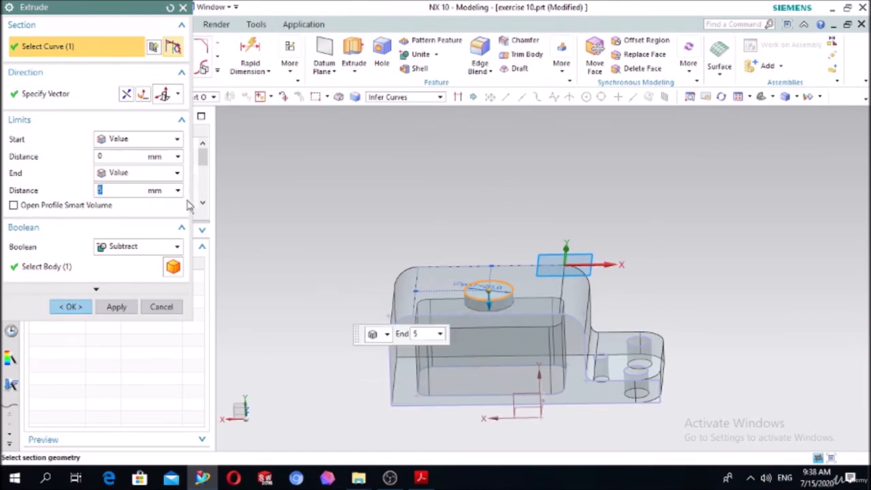
{"action": "left_click", "coordinate": [70, 306]}
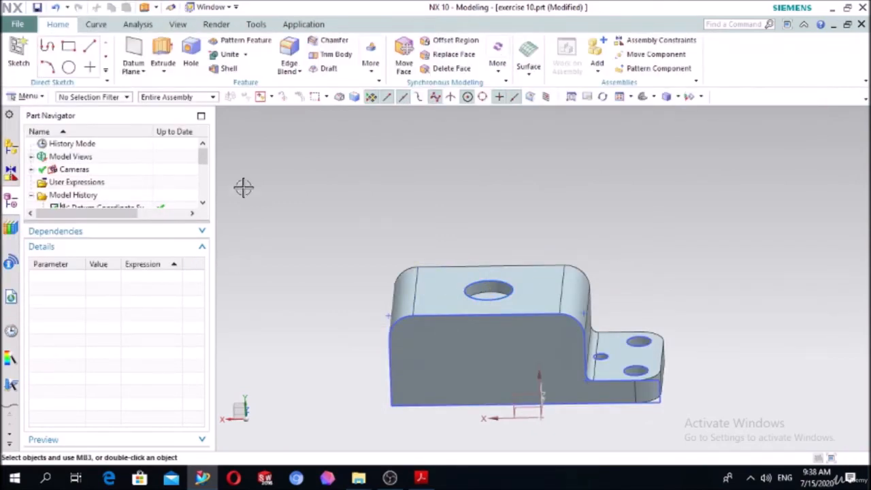
Start a sketch on the round recess's floor and draw a 10 mm diameter circle at its center.
{"action": "left_click", "coordinate": [19, 53]}
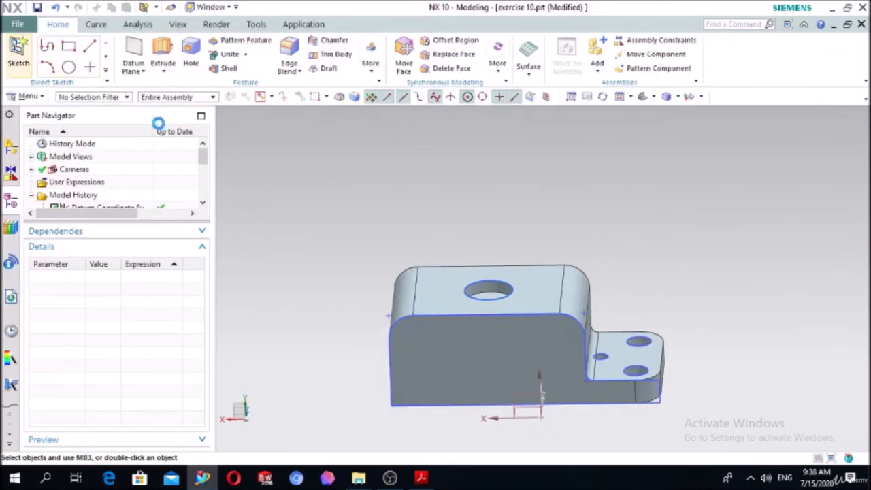
{"action": "left_click", "coordinate": [490, 296]}
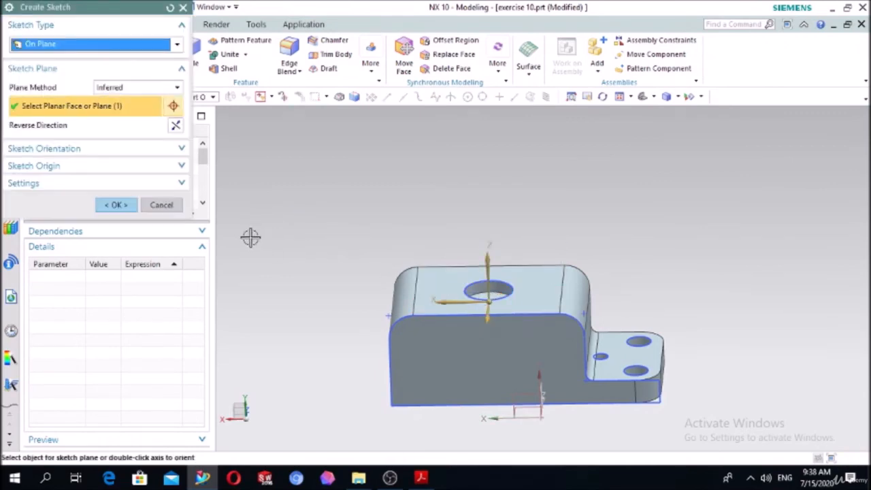
{"action": "left_click", "coordinate": [116, 205]}
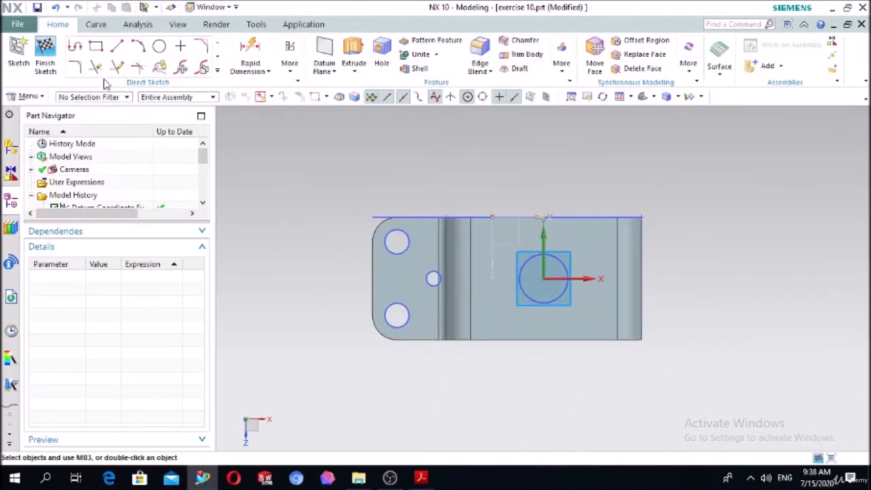
{"action": "left_click", "coordinate": [159, 46]}
{"action": "scroll", "coordinate": [574, 229], "scroll_direction": "up", "scroll_amount": 2}
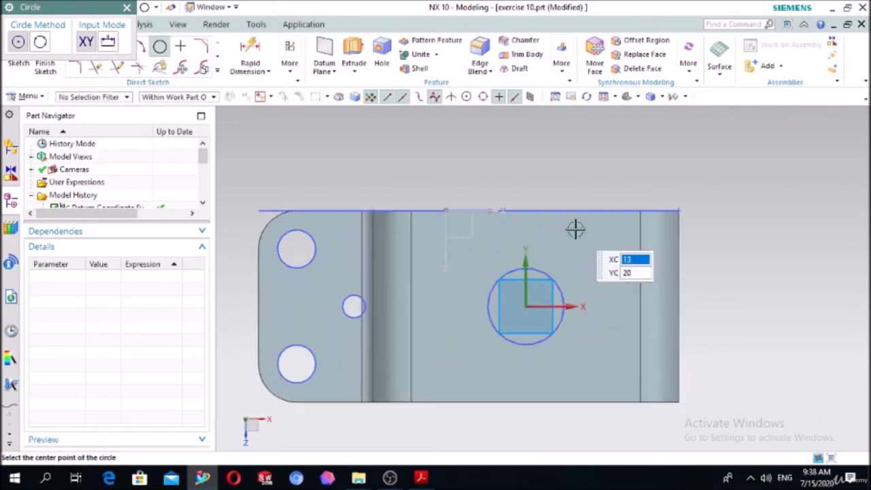
{"action": "left_click", "coordinate": [527, 305]}
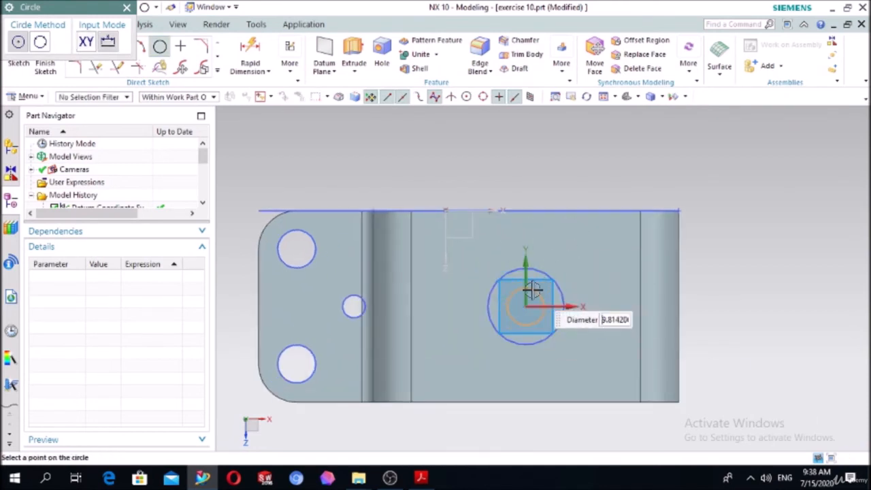
{"action": "type", "text": "10"}
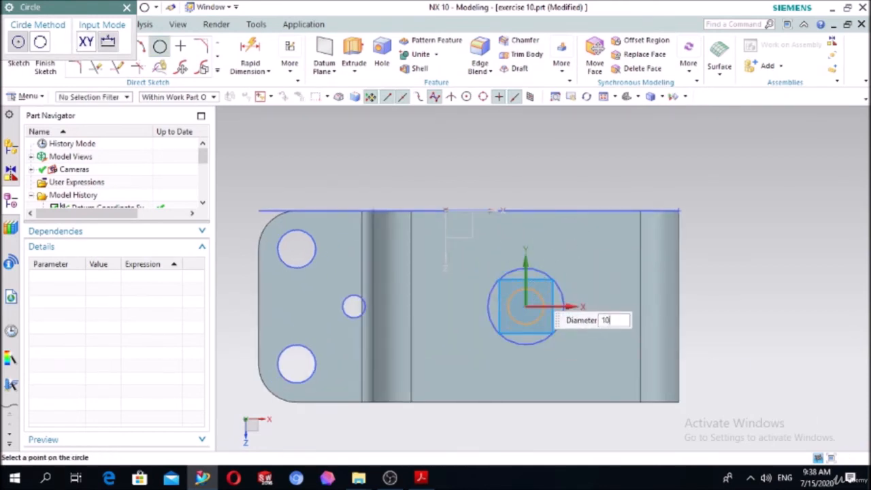
{"action": "key", "text": "Return"}
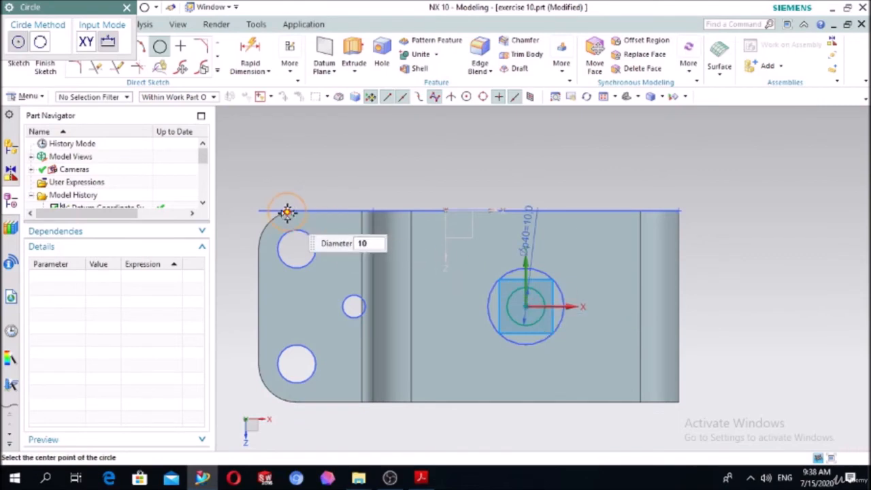
{"action": "key", "text": "Escape"}
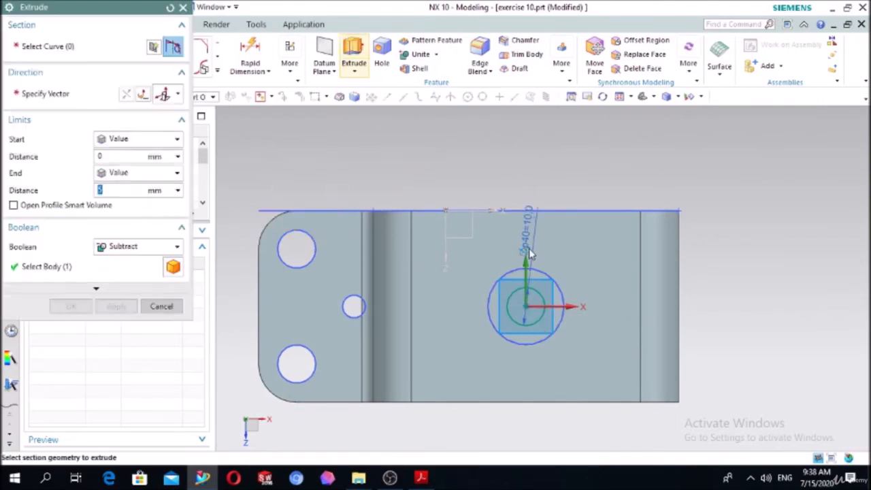
{"action": "left_click", "coordinate": [532, 287]}
{"action": "scroll", "coordinate": [526, 319], "scroll_direction": "down", "scroll_amount": 2}
{"action": "middle_click", "coordinate": [474, 345]}
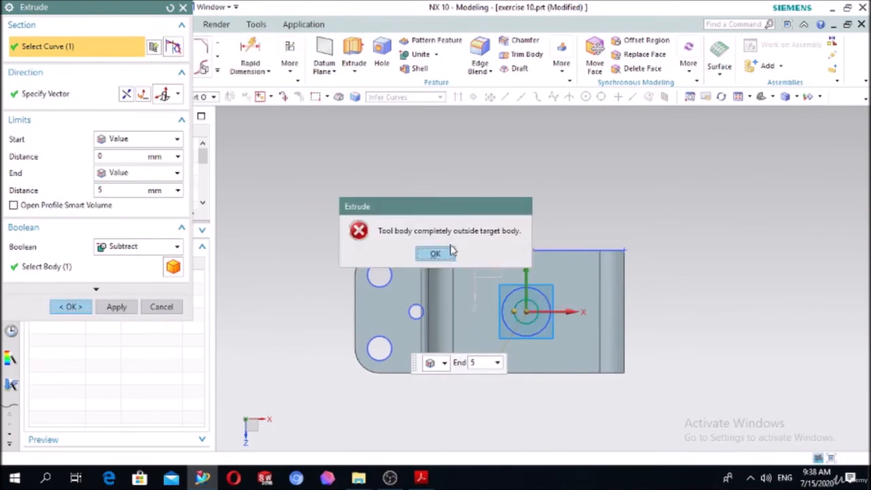
{"action": "left_click", "coordinate": [449, 251]}
{"action": "middle_click_drag", "start_coordinate": [607, 194], "coordinate": [593, 177]}
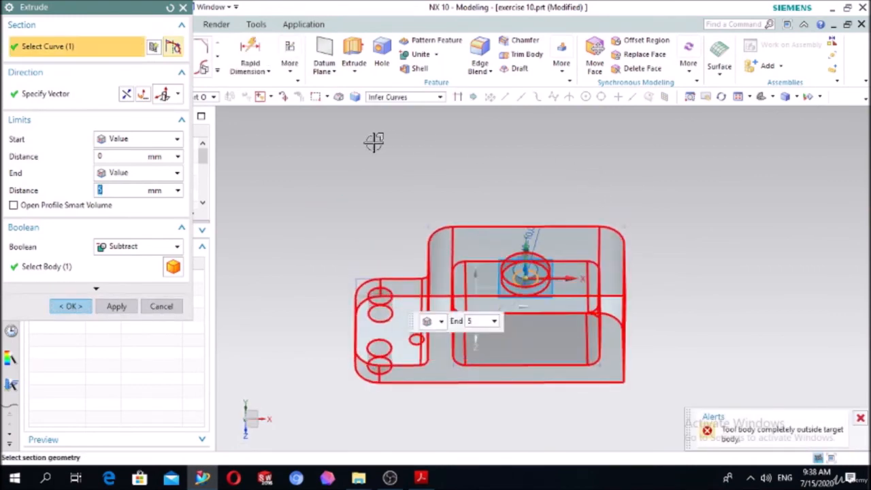
{"action": "key", "text": "Escape"}
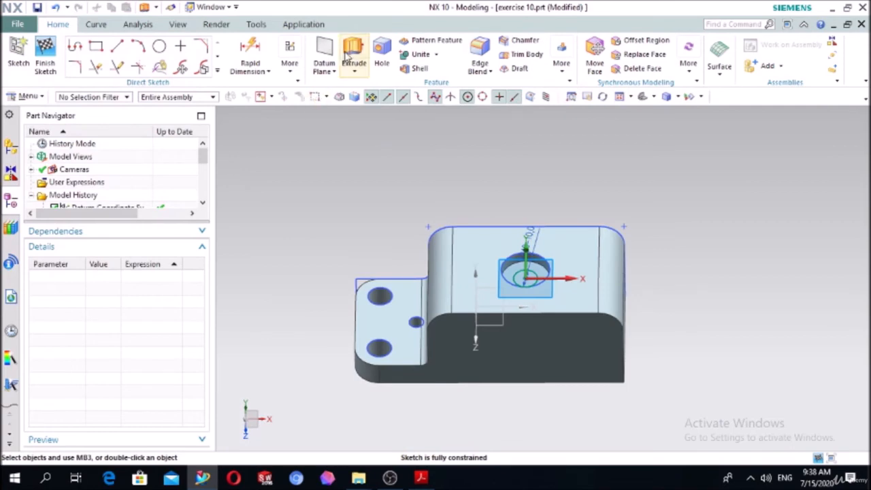
Extrude the 10 mm circle down to the underside pocket's floor face with Until Selected, subtracting it from the block.
{"action": "left_click", "coordinate": [352, 58]}
{"action": "scroll", "coordinate": [542, 273], "scroll_direction": "up", "scroll_amount": 3}
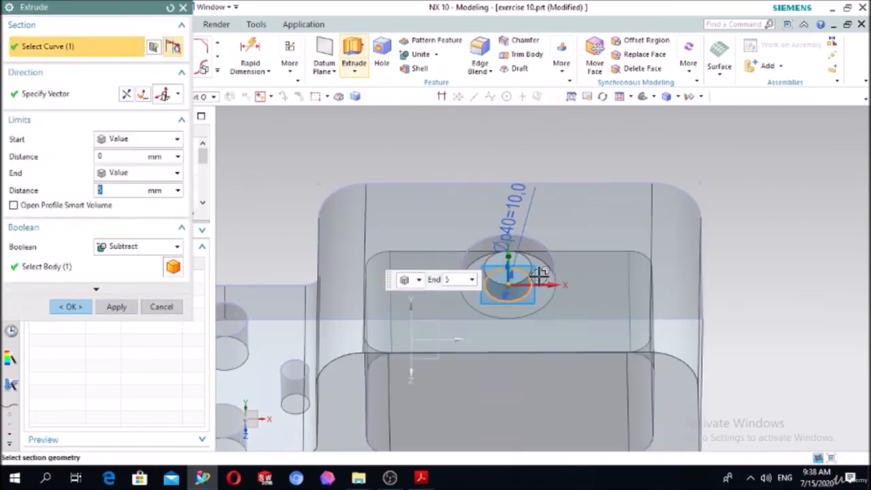
{"action": "double_click", "coordinate": [510, 256]}
{"action": "left_click", "coordinate": [129, 173]}
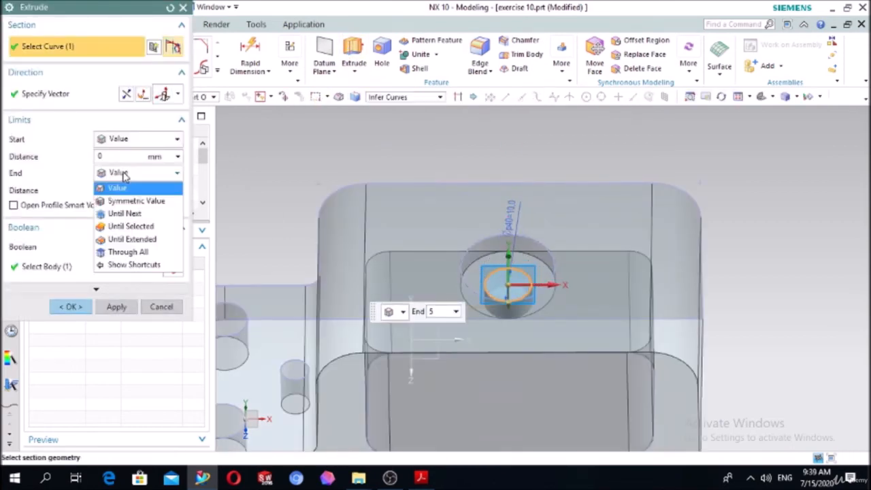
{"action": "left_click", "coordinate": [119, 226]}
{"action": "middle_click_drag", "start_coordinate": [409, 229], "coordinate": [399, 351]}
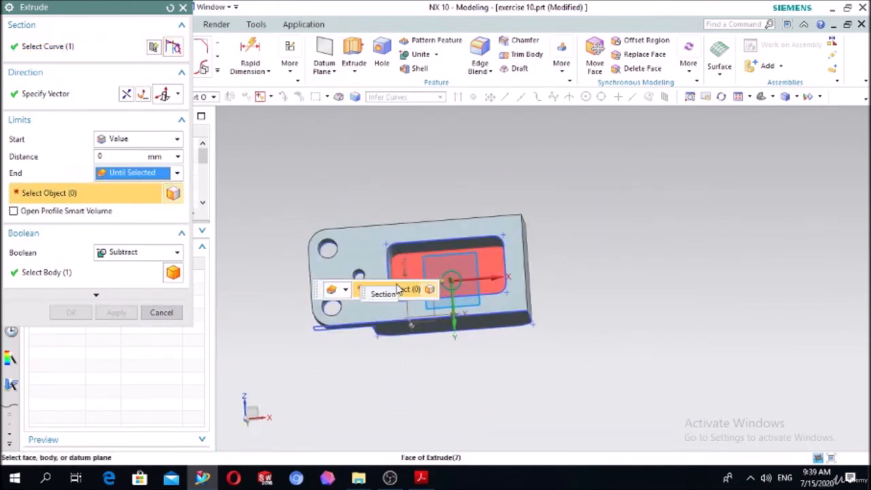
{"action": "left_click", "coordinate": [405, 265]}
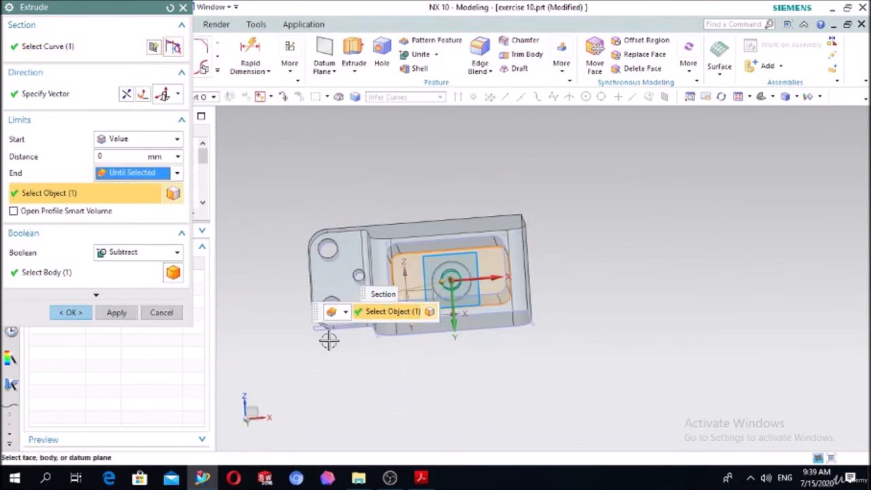
{"action": "middle_click_drag", "start_coordinate": [329, 340], "coordinate": [338, 414]}
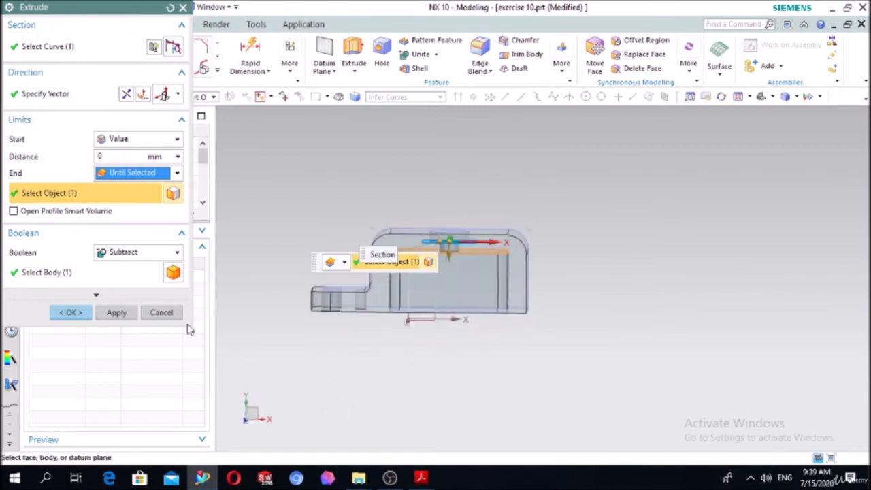
{"action": "left_click", "coordinate": [89, 311]}
{"action": "mouse_move", "coordinate": [628, 204]}
{"action": "middle_mouse_down"}
{"action": "mouse_move", "coordinate": [625, 250]}
{"action": "mouse_move", "coordinate": [626, 204]}
{"action": "middle_mouse_up"}
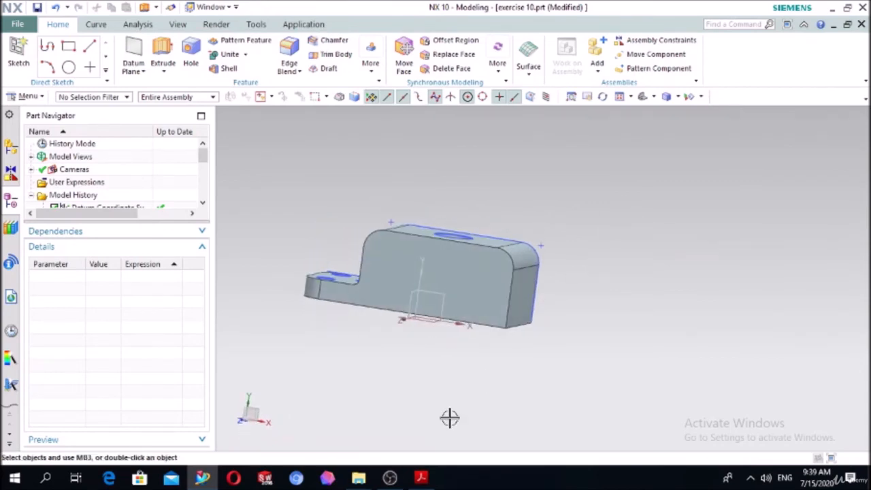
Switch to Adobe Acrobat Reader and examine the next exercise's dimensioned drawing in NX CAD-2.pdf.
{"action": "left_click", "coordinate": [422, 484]}
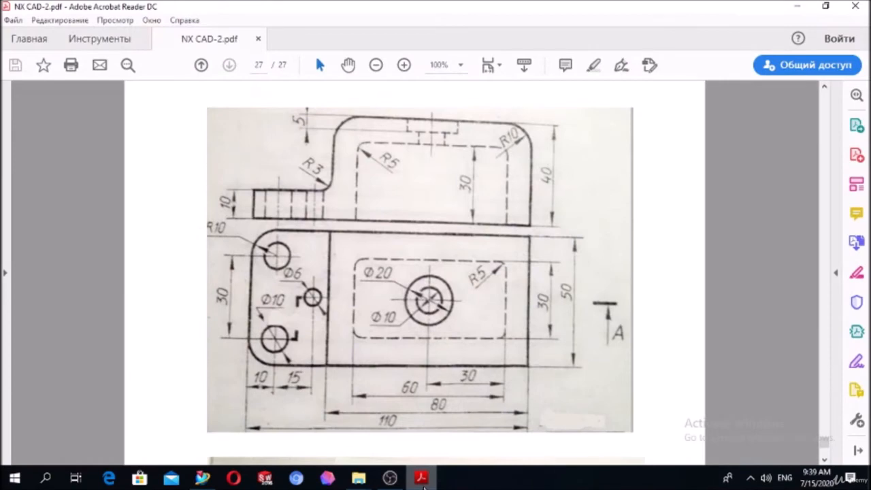
{"action": "scroll", "coordinate": [468, 360], "scroll_direction": "down", "scroll_amount": 10}
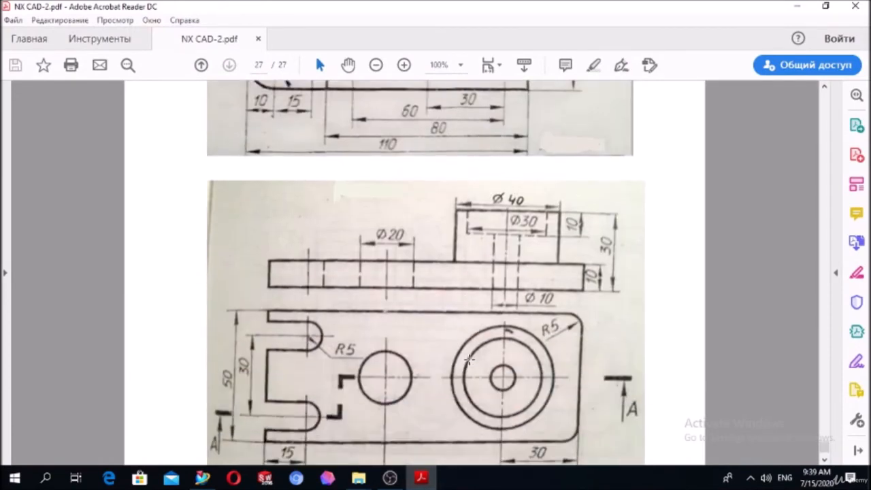
{"action": "scroll", "coordinate": [469, 361], "scroll_direction": "down", "scroll_amount": 1}
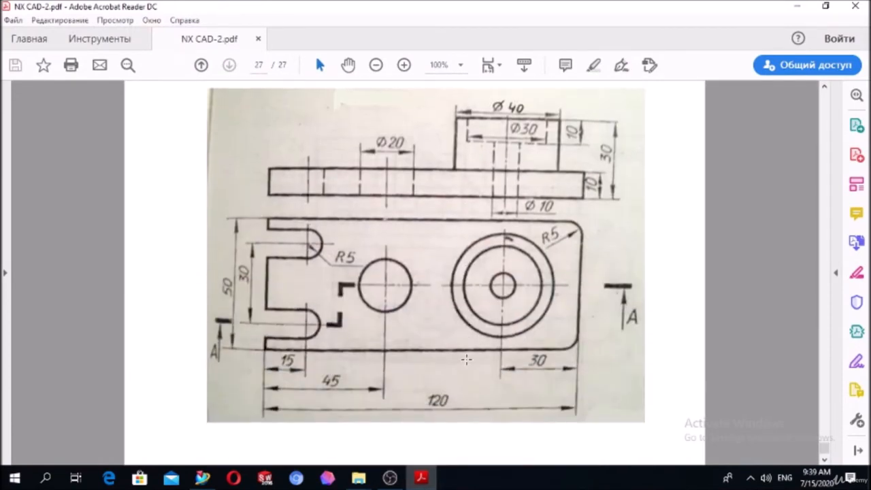
{"action": "left_click", "coordinate": [390, 479]}
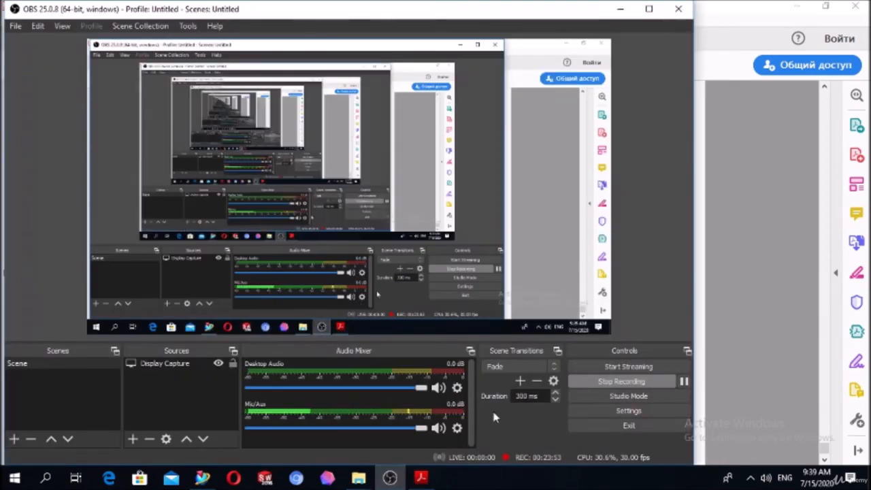
{"action": "left_click", "coordinate": [683, 382]}
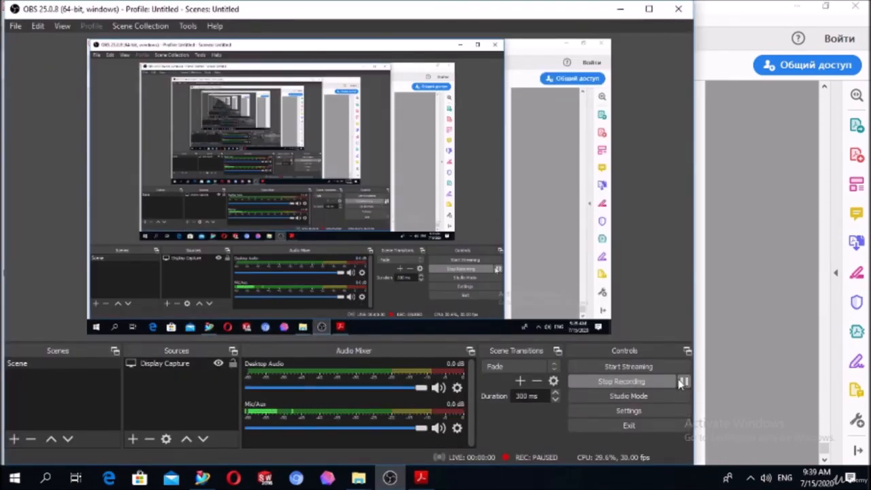
{"action": "left_click", "coordinate": [684, 382]}
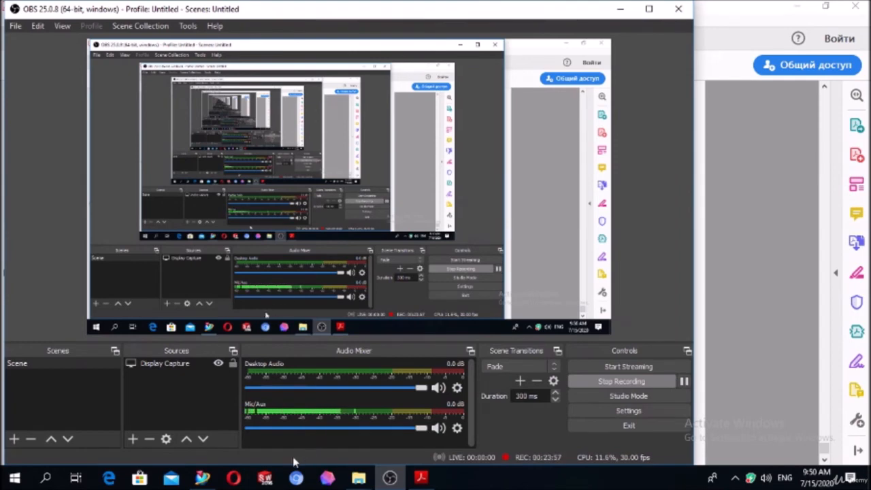
{"action": "left_click", "coordinate": [421, 478]}
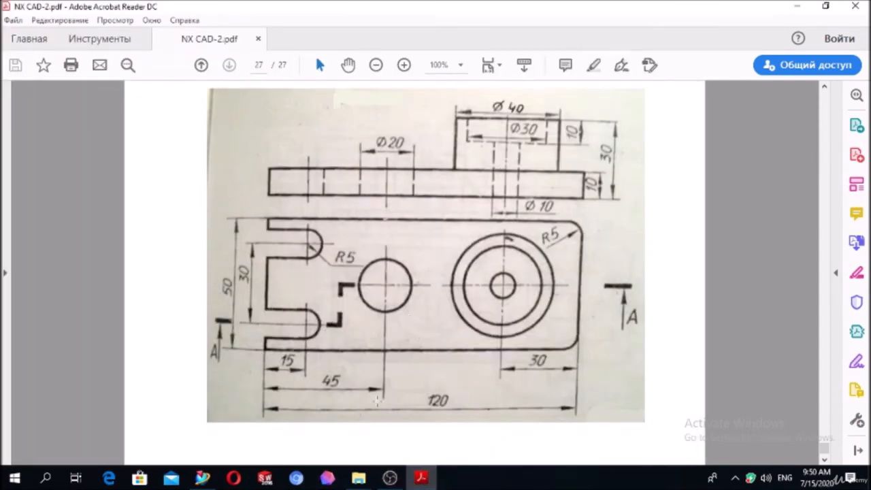
{"action": "left_click", "coordinate": [391, 479]}
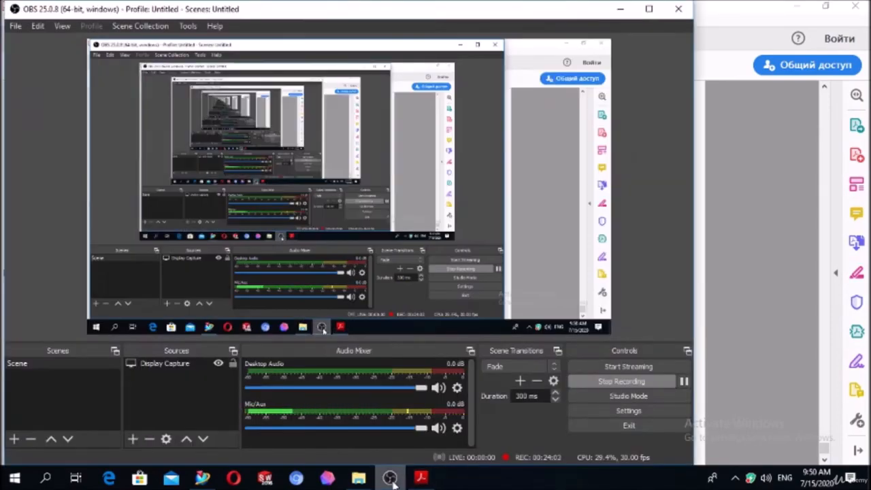
{"action": "left_click", "coordinate": [392, 479]}
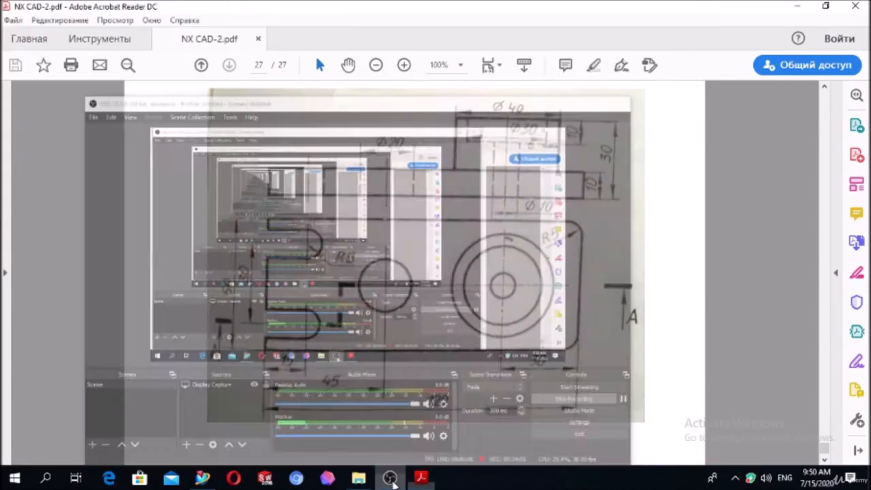
Switch to NX and create a new millimetre part from the Model template, named exercise 11.
{"action": "left_click", "coordinate": [203, 480]}
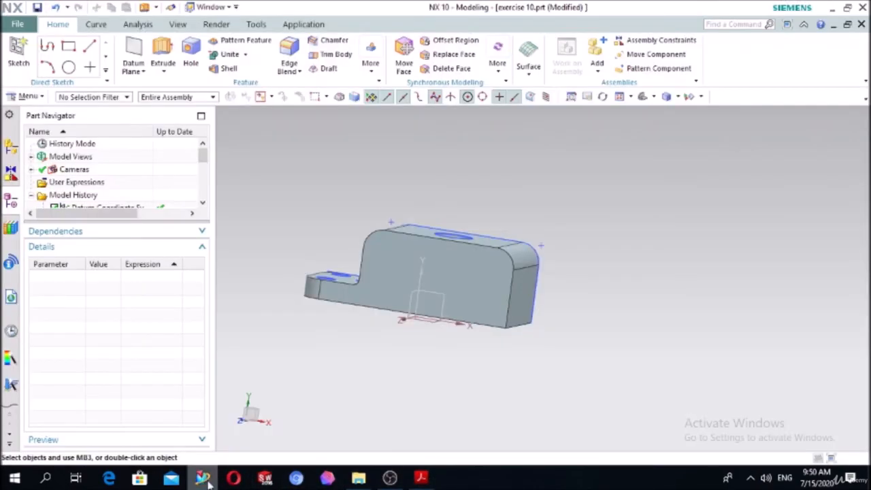
{"action": "left_click", "coordinate": [17, 24]}
{"action": "left_click", "coordinate": [25, 41]}
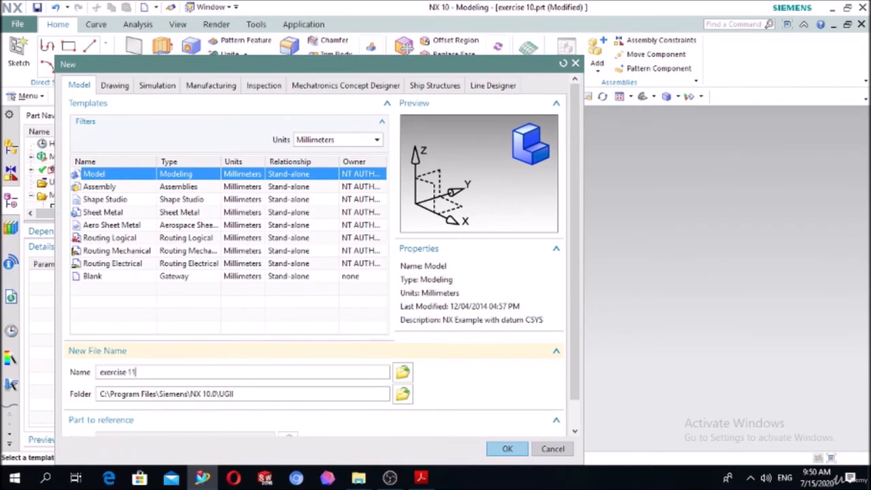
{"action": "left_click", "coordinate": [507, 449]}
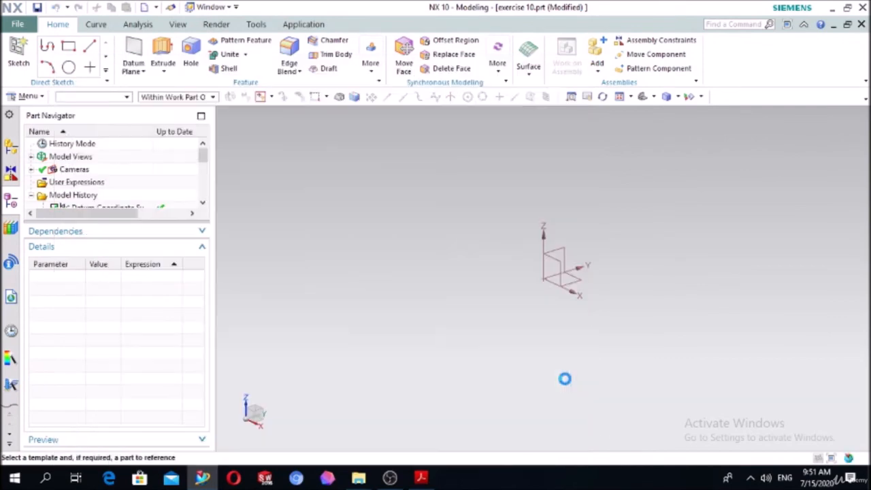
Start a sketch on the XY plane and draw a rectangle about 164 by 73 mm centered on the origin.
{"action": "left_click", "coordinate": [19, 46]}
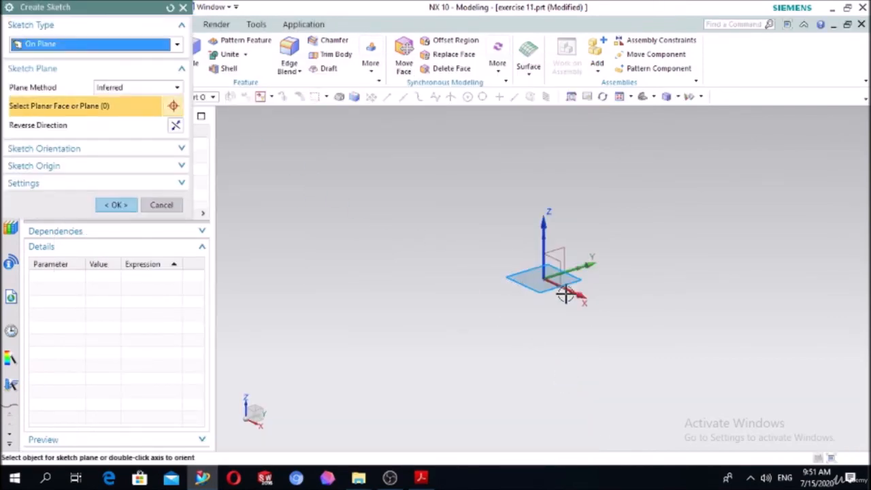
{"action": "left_click", "coordinate": [581, 283]}
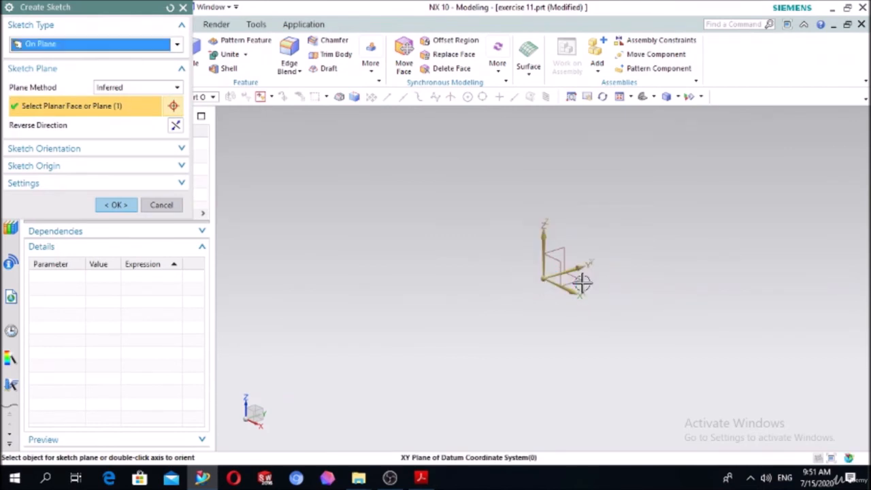
{"action": "left_click", "coordinate": [121, 205]}
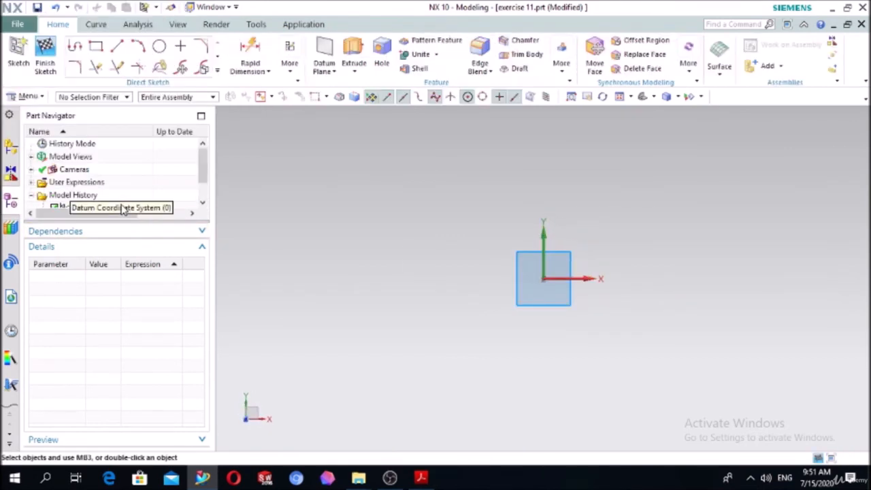
{"action": "left_click", "coordinate": [99, 48]}
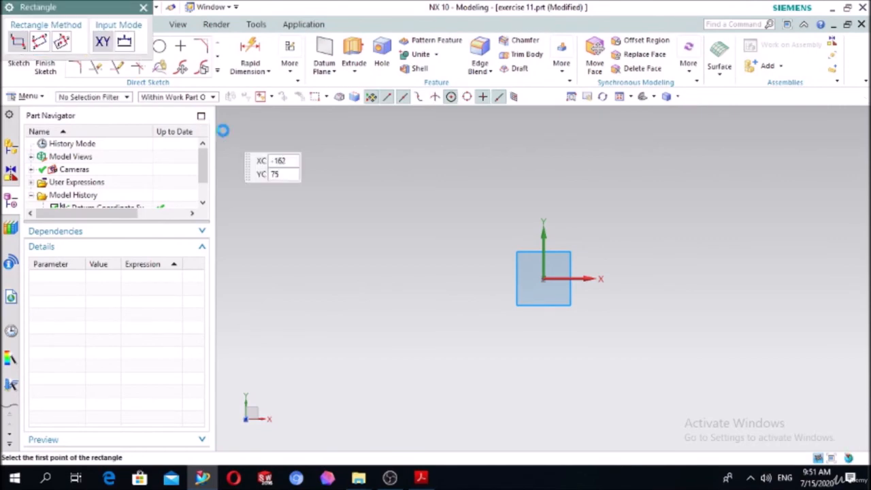
{"action": "left_click", "coordinate": [62, 43]}
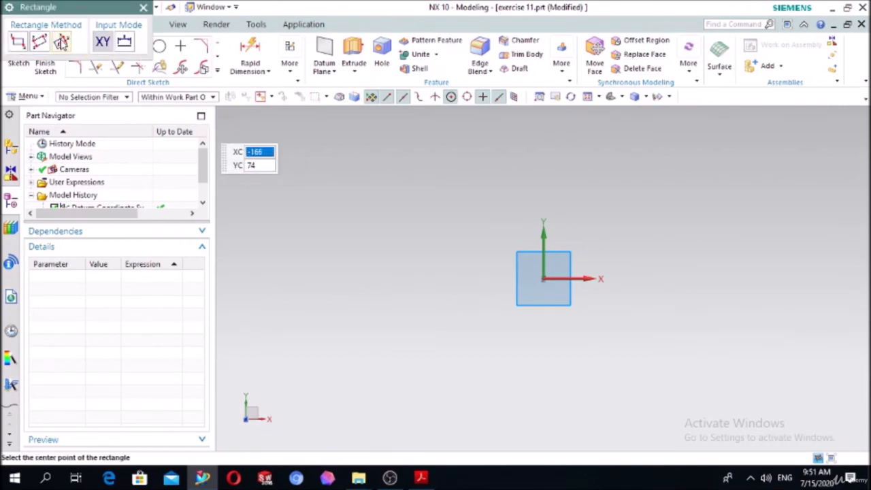
{"action": "left_click", "coordinate": [543, 278]}
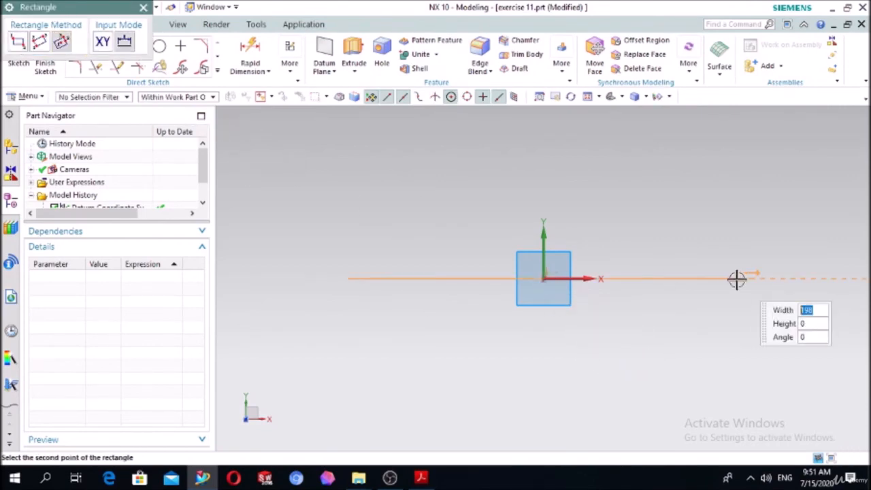
{"action": "left_click", "coordinate": [706, 207]}
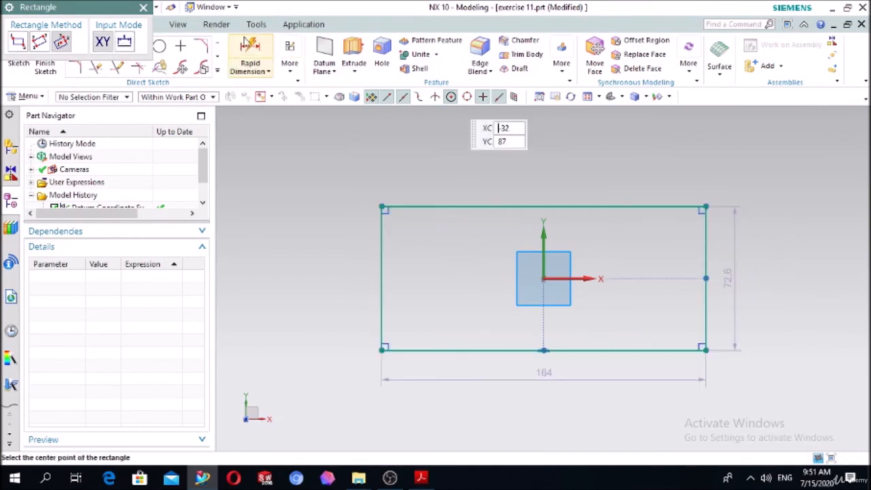
Dimension the rectangle with a width of 120 mm and a height of 50 mm.
{"action": "left_click", "coordinate": [247, 55]}
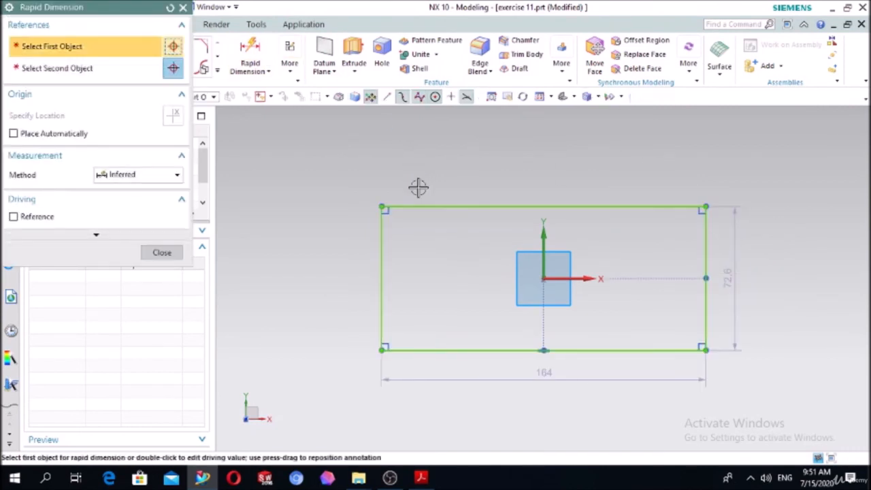
{"action": "left_click", "coordinate": [458, 198]}
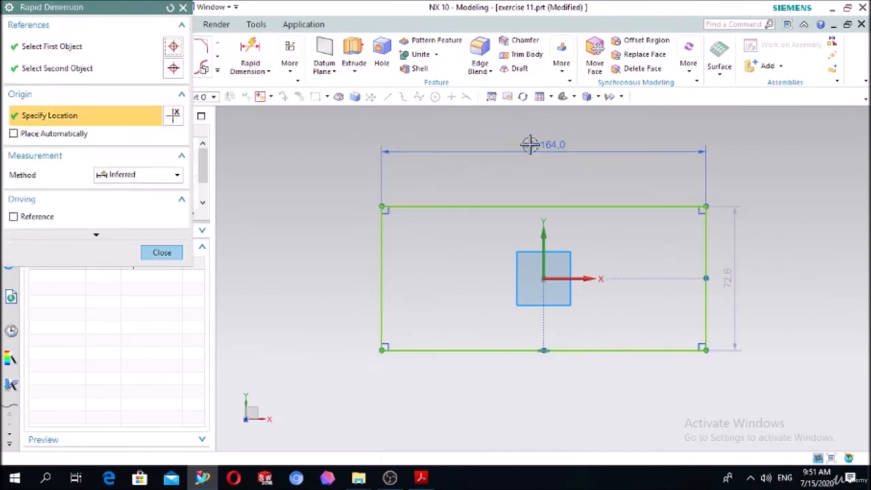
{"action": "left_click", "coordinate": [530, 144]}
{"action": "left_click", "coordinate": [528, 145]}
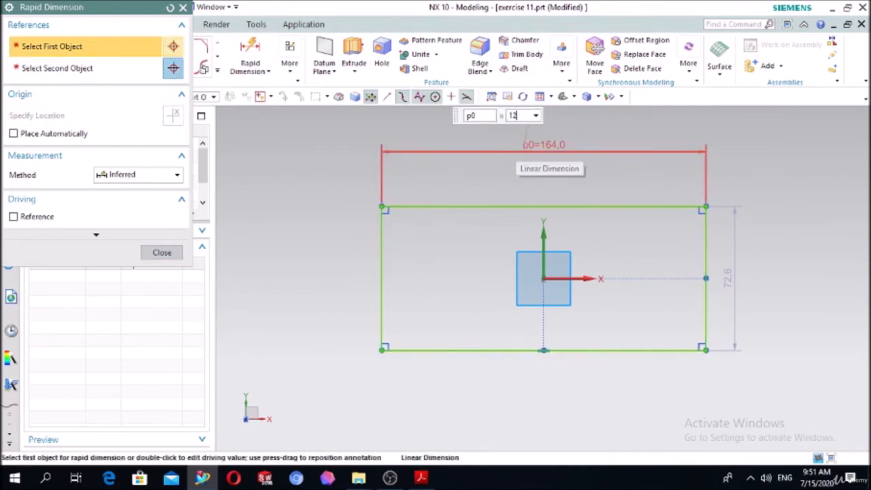
{"action": "type", "text": "120"}
{"action": "key", "text": "Return"}
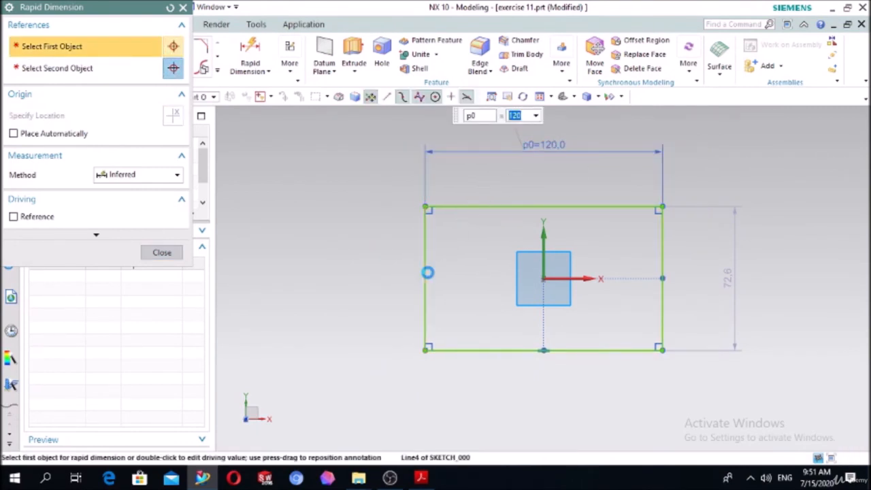
{"action": "left_click", "coordinate": [427, 272]}
{"action": "left_click", "coordinate": [321, 259]}
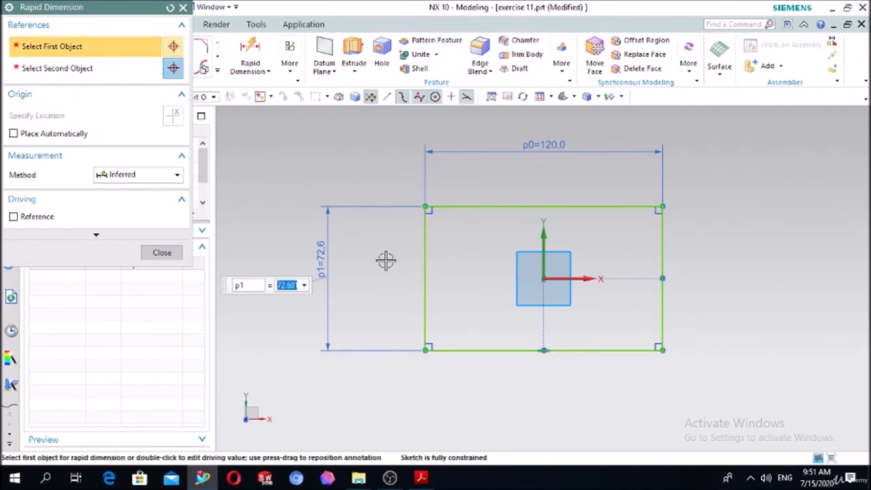
{"action": "type", "text": "50"}
{"action": "key", "text": "Return"}
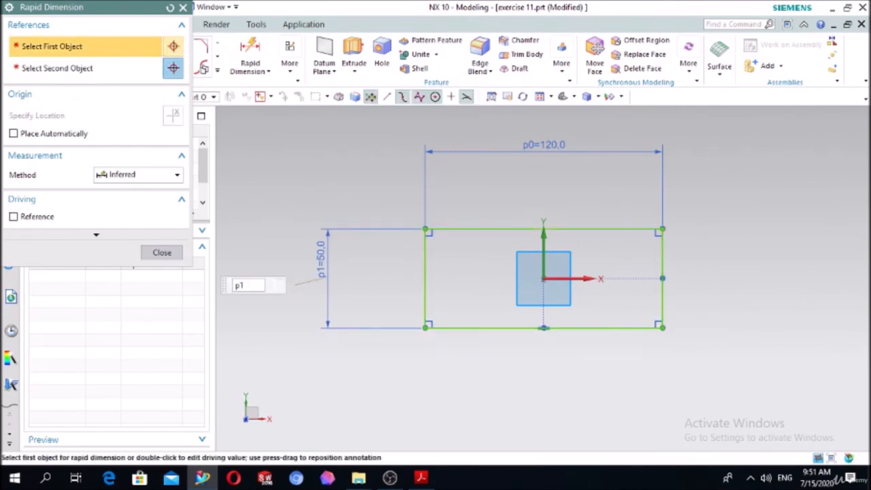
{"action": "left_click", "coordinate": [156, 254]}
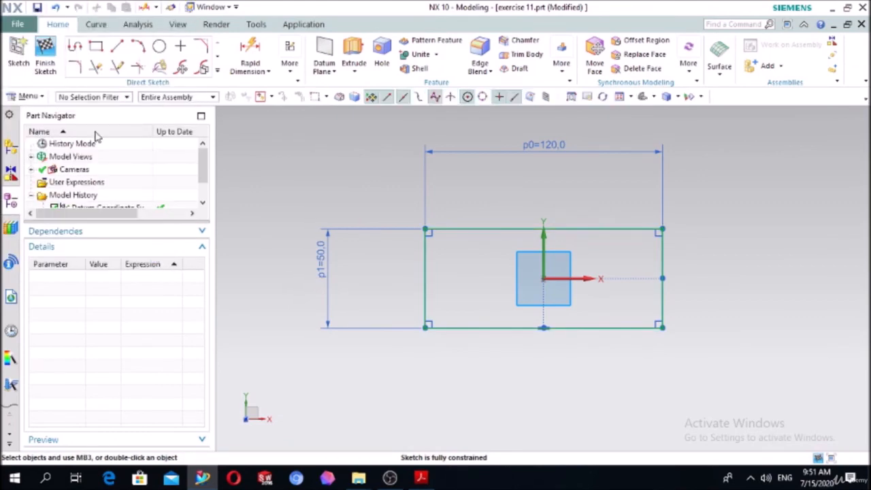
Draw a 20 mm diameter circle inside the rectangle, on the negative X side of the origin near mid-height.
{"action": "left_click", "coordinate": [159, 46]}
{"action": "scroll", "coordinate": [527, 287], "scroll_direction": "up", "scroll_amount": 3}
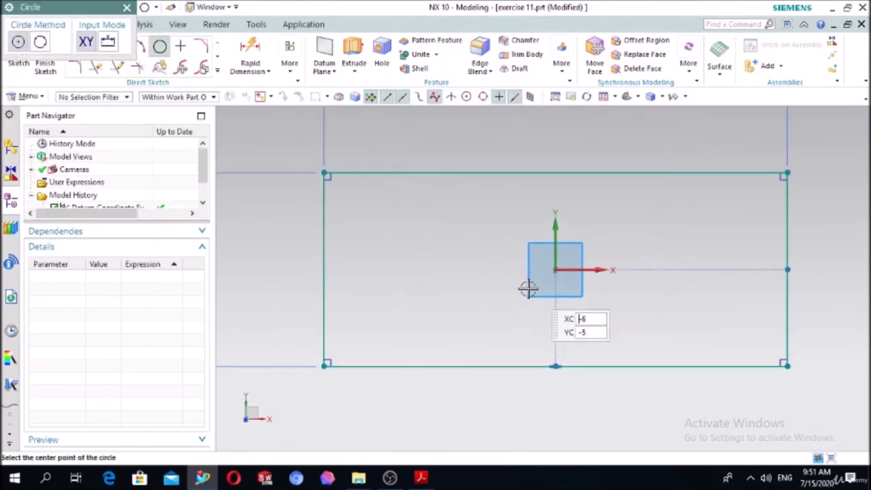
{"action": "left_click", "coordinate": [457, 266]}
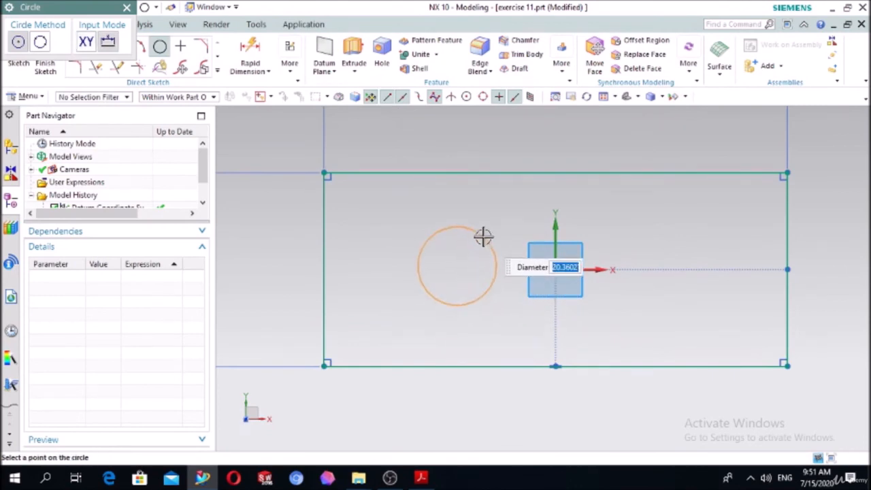
{"action": "key", "text": "Return"}
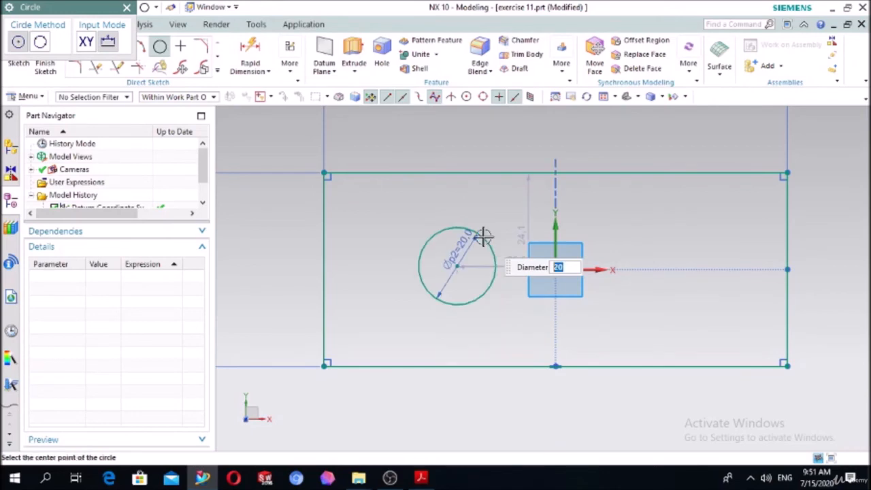
Constrain the 20 mm circle's center to the midpoint of the rectangle's vertical side on the negative X side.
{"action": "key", "text": "Escape"}
{"action": "key", "text": "c"}
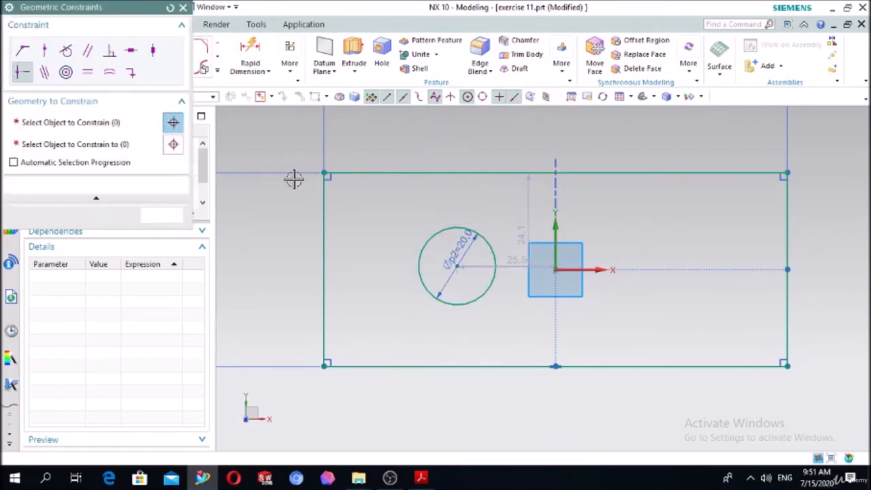
{"action": "left_click", "coordinate": [29, 77]}
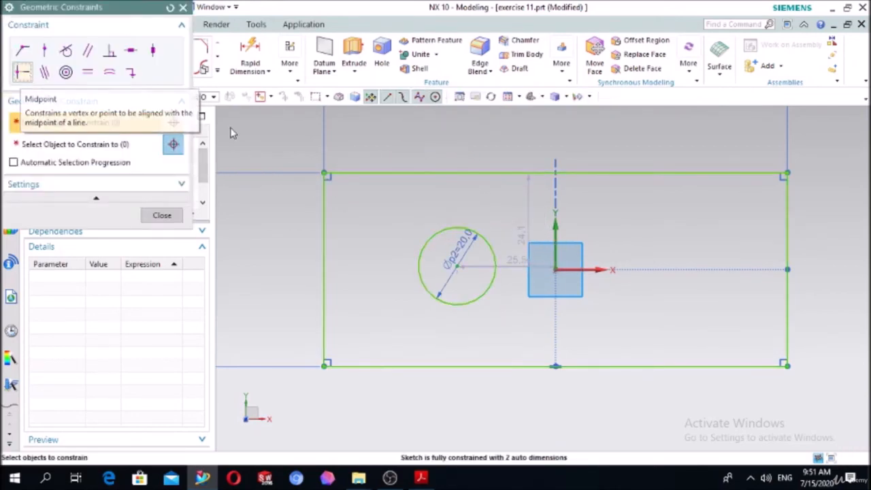
{"action": "left_click", "coordinate": [490, 241]}
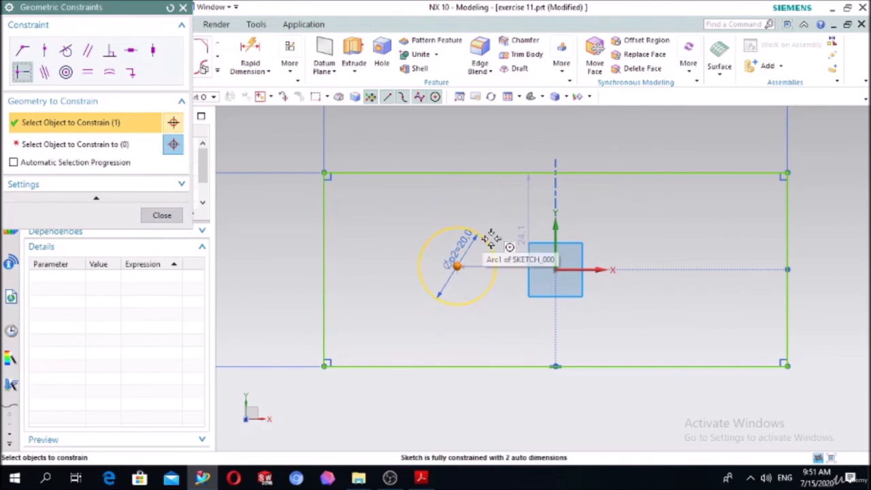
{"action": "left_click", "coordinate": [116, 148]}
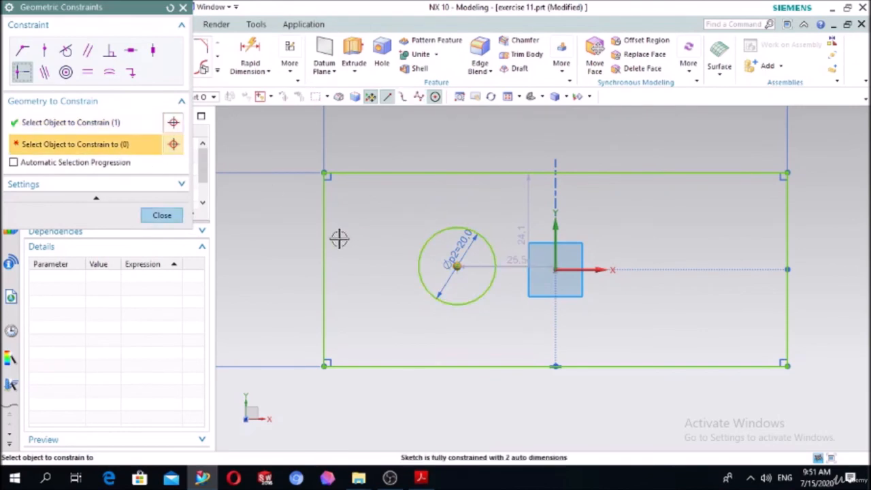
{"action": "left_click", "coordinate": [325, 237]}
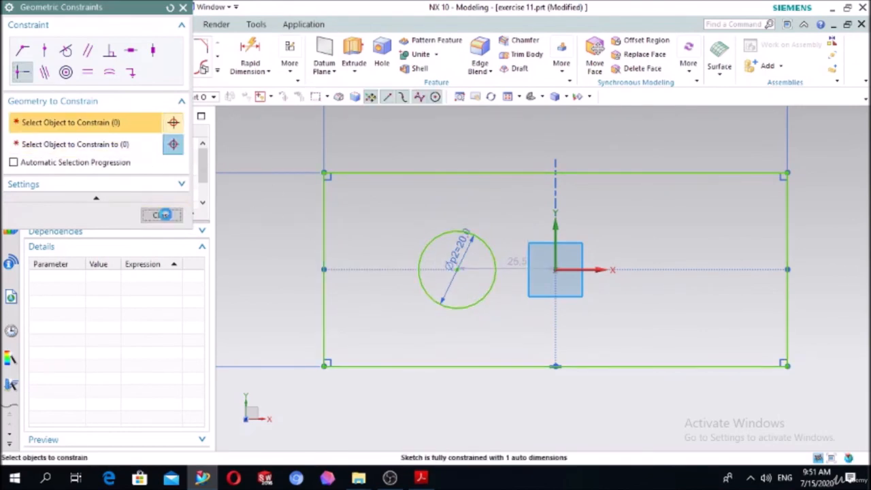
{"action": "left_click", "coordinate": [162, 215]}
Dimension the circle's center 45 mm from the rectangle's vertical side on the negative X side.
{"action": "key", "text": "d"}
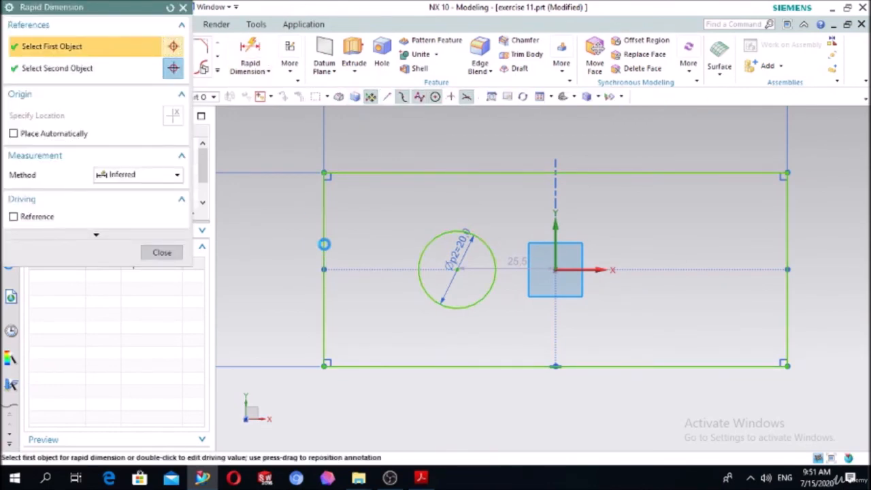
{"action": "left_click", "coordinate": [324, 243]}
{"action": "left_click", "coordinate": [458, 267]}
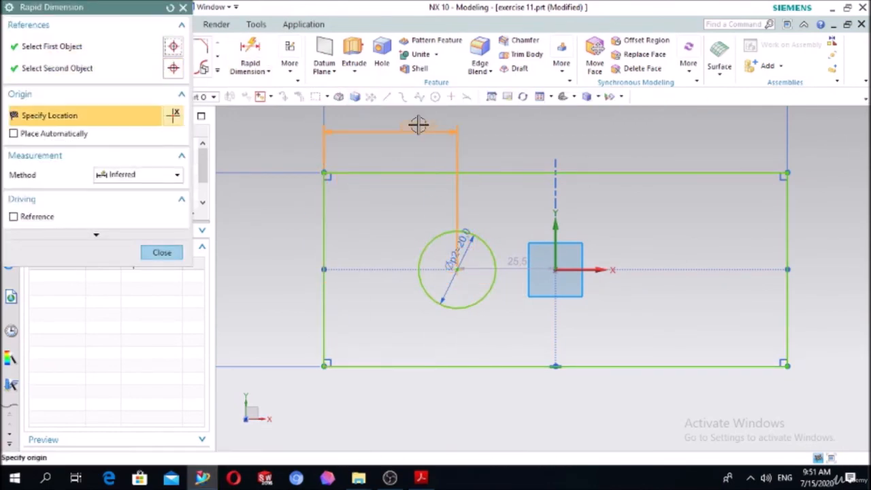
{"action": "left_click", "coordinate": [418, 125]}
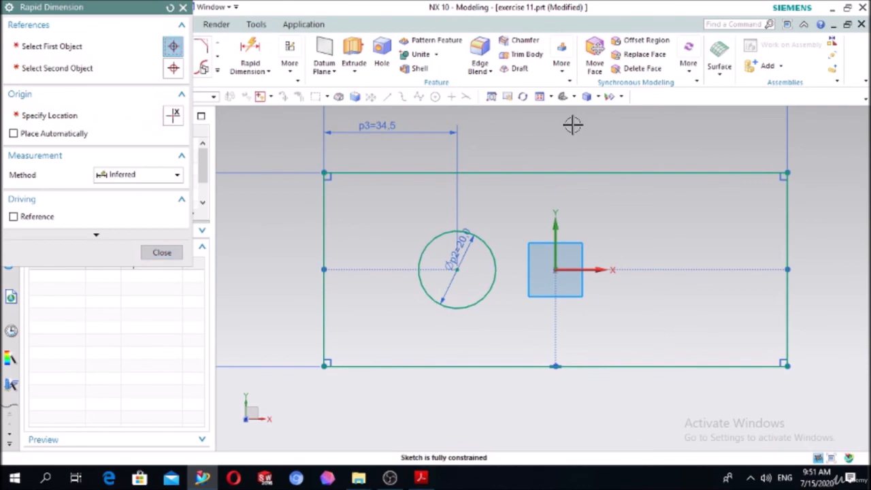
{"action": "type", "text": "4"}
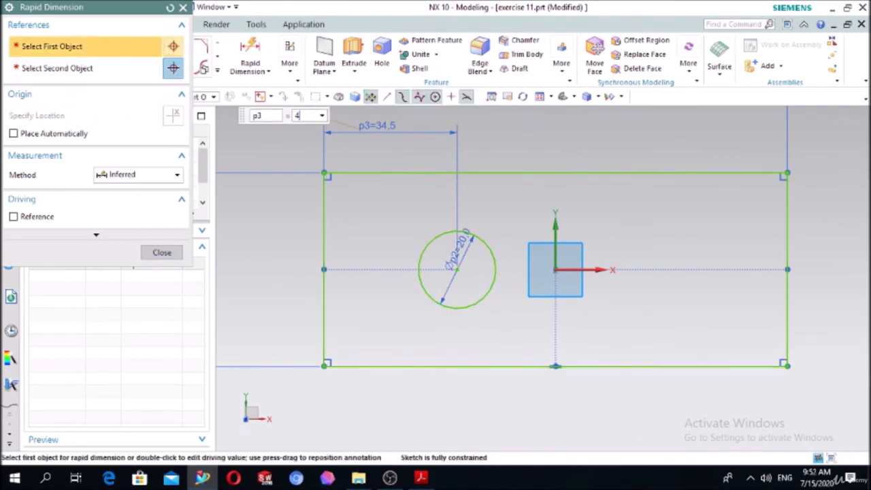
{"action": "type", "text": "5"}
{"action": "key", "text": "Return"}
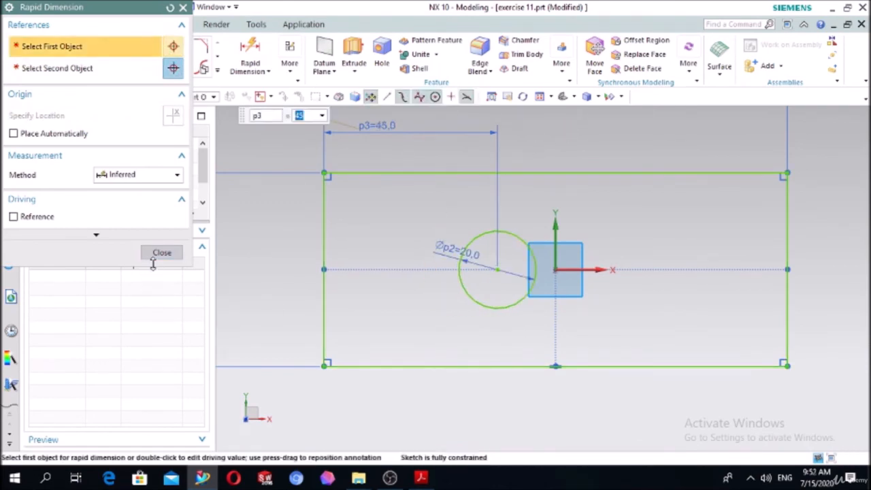
{"action": "left_click", "coordinate": [161, 252]}
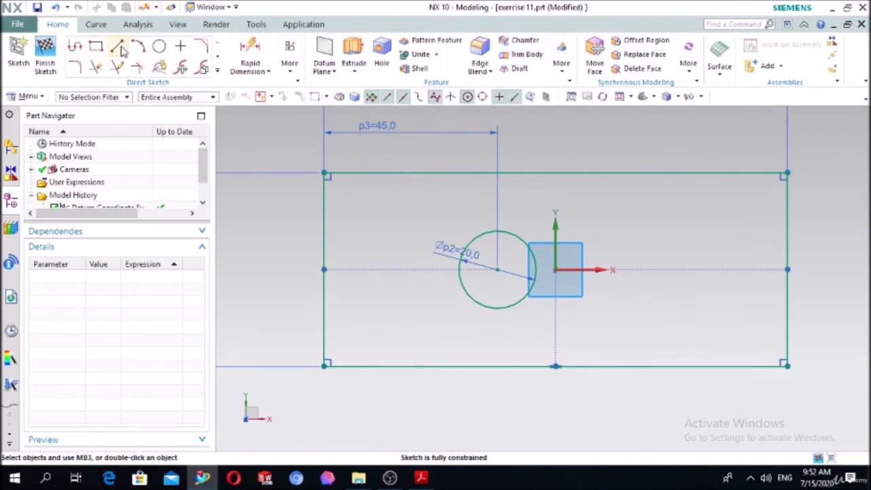
Draw an open slot profile from the negative X side near its upper corner, with edges about 16 mm long and an end arc of about 5.2 mm radius.
{"action": "left_click", "coordinate": [76, 46]}
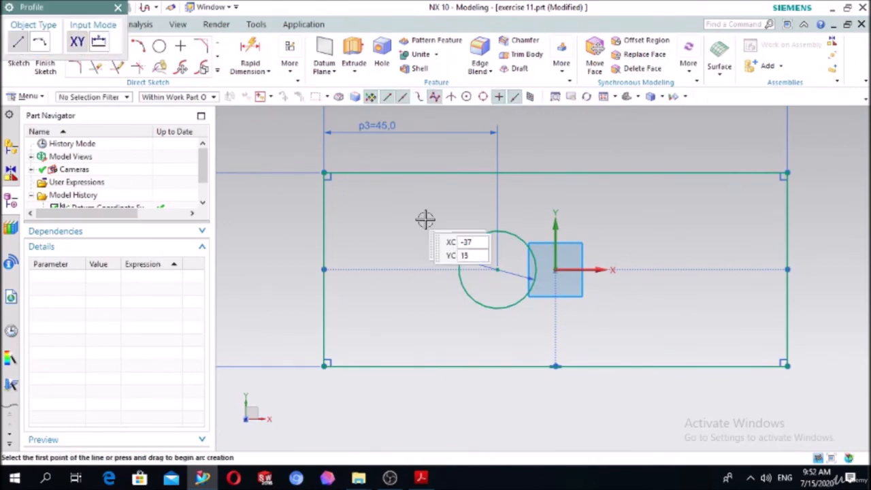
{"action": "scroll", "coordinate": [426, 220], "scroll_direction": "up", "scroll_amount": 2}
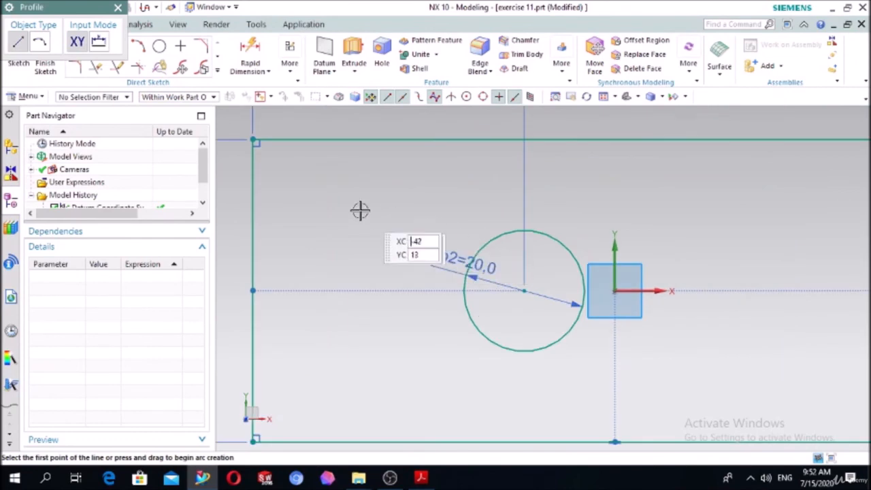
{"action": "left_click", "coordinate": [252, 180]}
{"action": "left_click", "coordinate": [349, 180]}
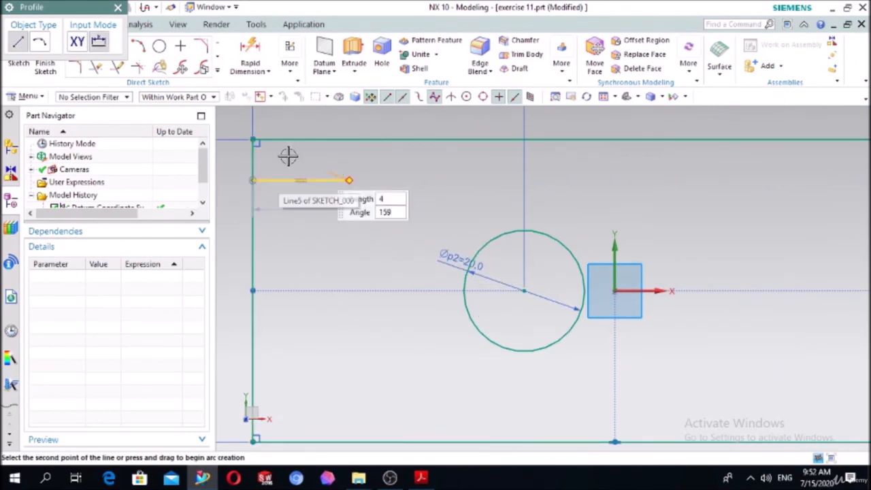
{"action": "left_click", "coordinate": [47, 51]}
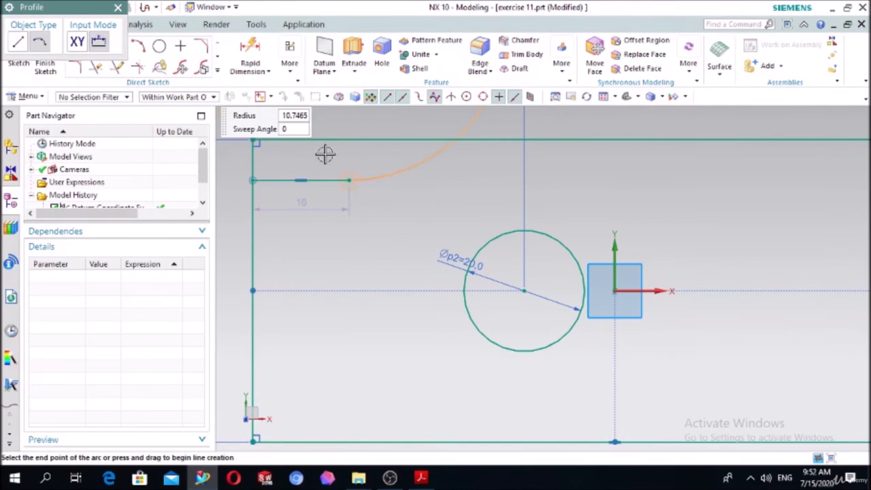
{"action": "left_click", "coordinate": [345, 243]}
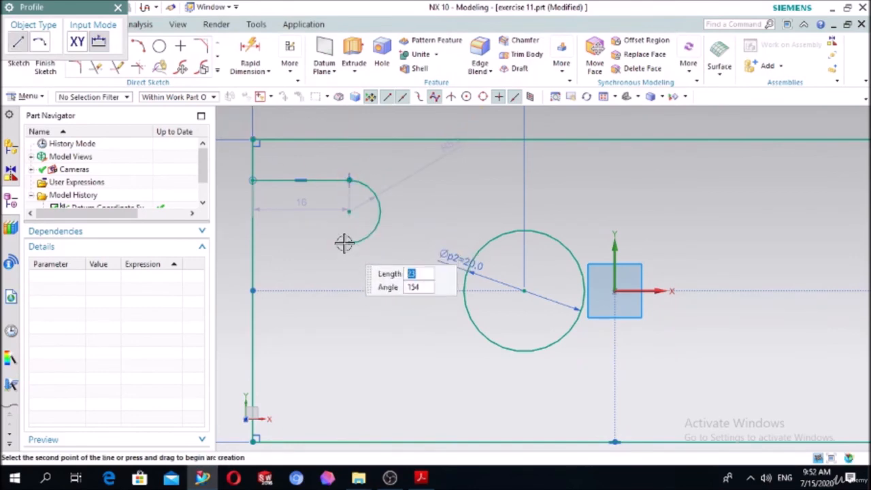
{"action": "left_click", "coordinate": [253, 243]}
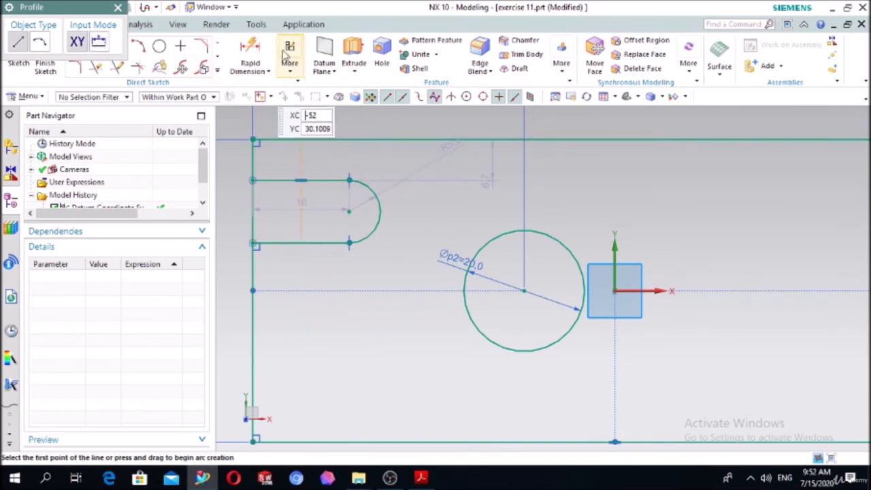
{"action": "key", "text": "Escape"}
Dimension the slot's upper straight edge with a length of 15 mm.
{"action": "left_click", "coordinate": [252, 55]}
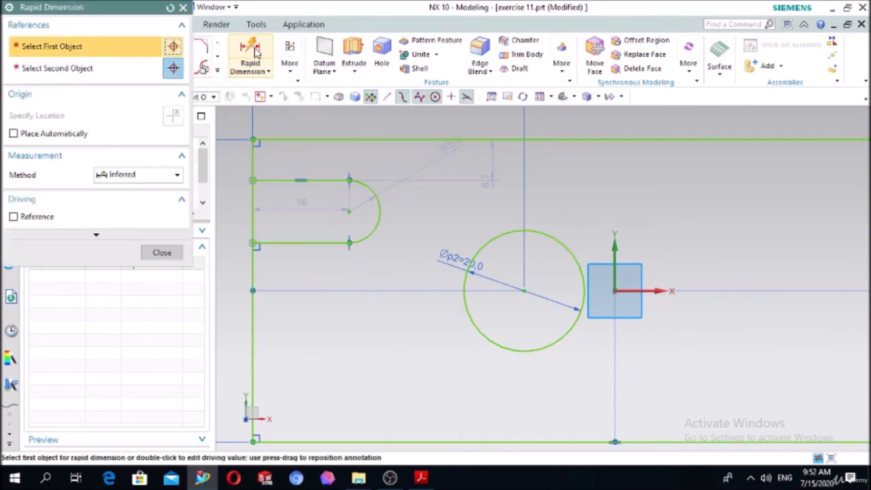
{"action": "left_click", "coordinate": [286, 179]}
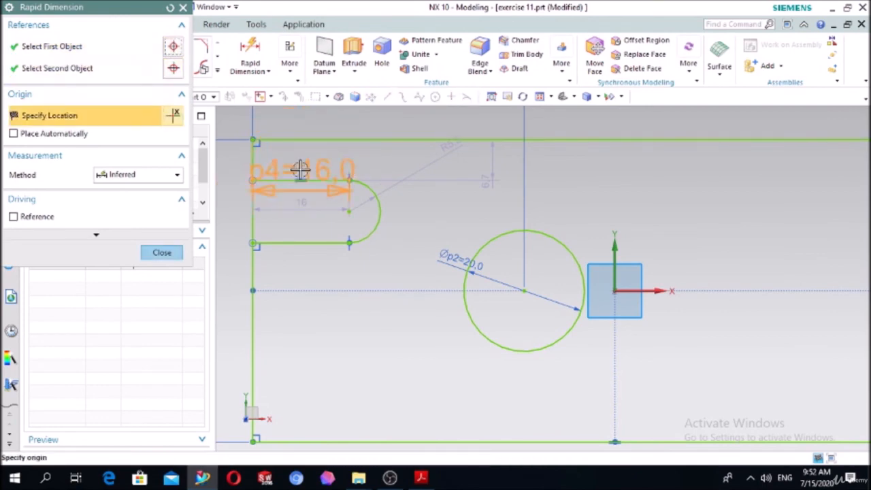
{"action": "left_click", "coordinate": [300, 317]}
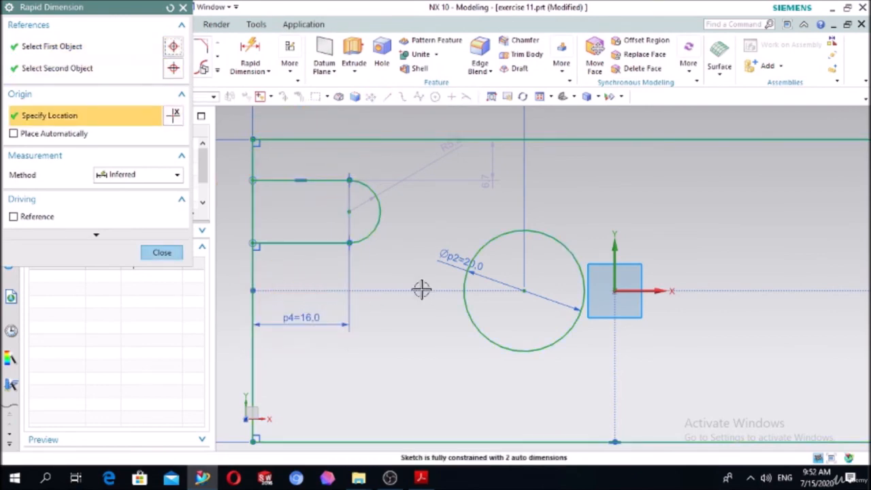
{"action": "type", "text": "15"}
{"action": "key", "text": "Return"}
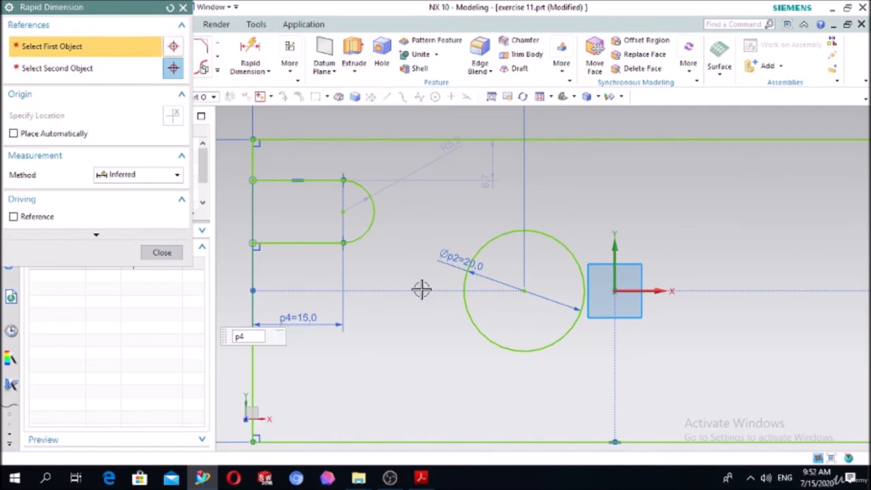
{"action": "left_click", "coordinate": [377, 203]}
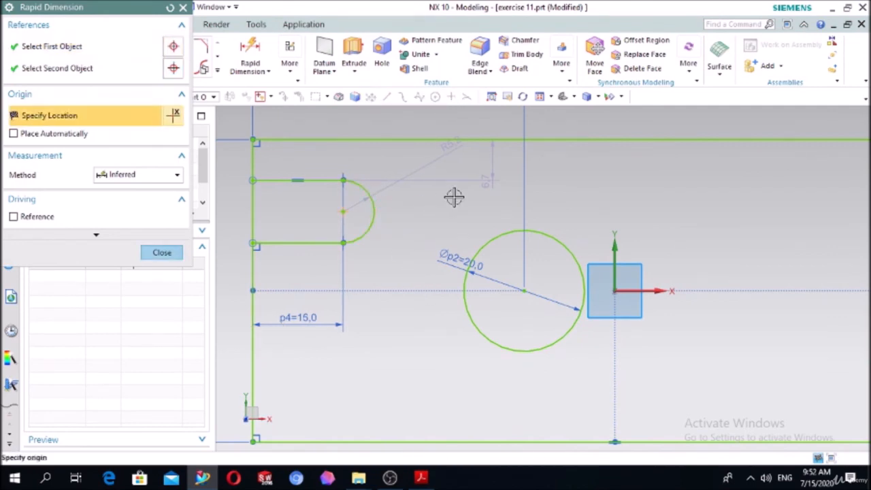
{"action": "key", "text": "Escape"}
{"action": "left_click", "coordinate": [253, 58]}
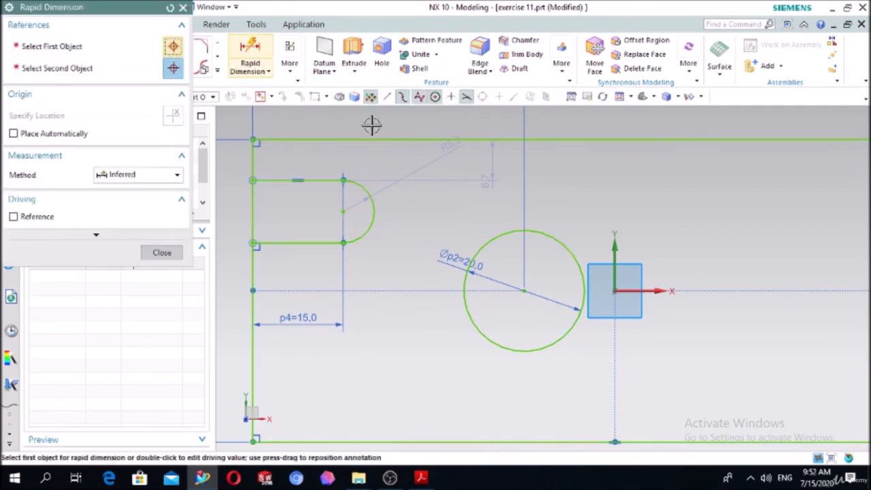
{"action": "left_click", "coordinate": [378, 213]}
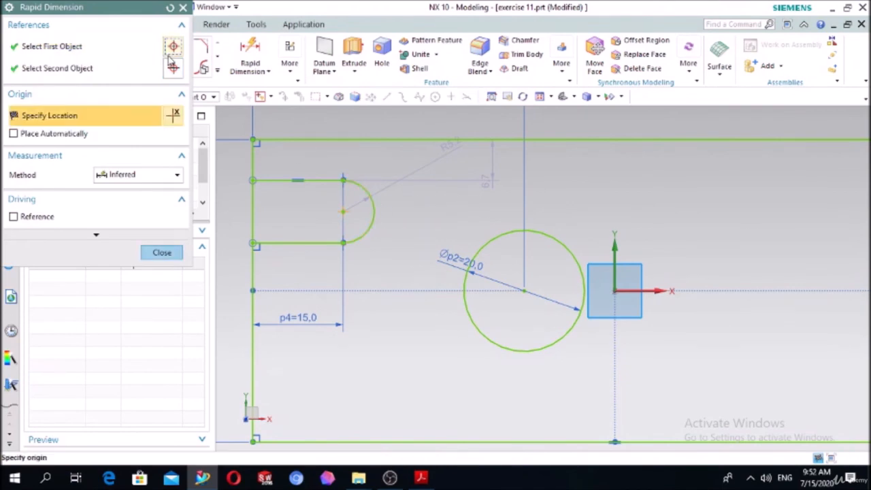
{"action": "key", "text": "Escape"}
{"action": "left_click", "coordinate": [254, 60]}
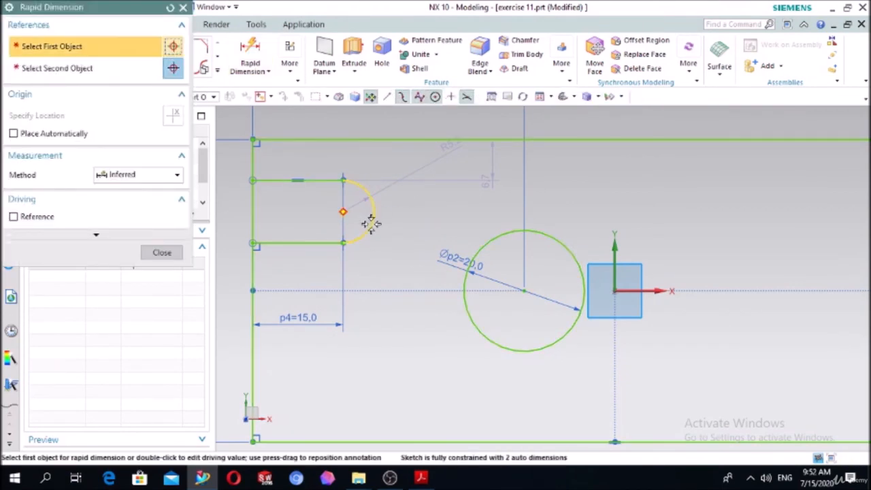
{"action": "left_click", "coordinate": [374, 223]}
{"action": "key", "text": "Escape"}
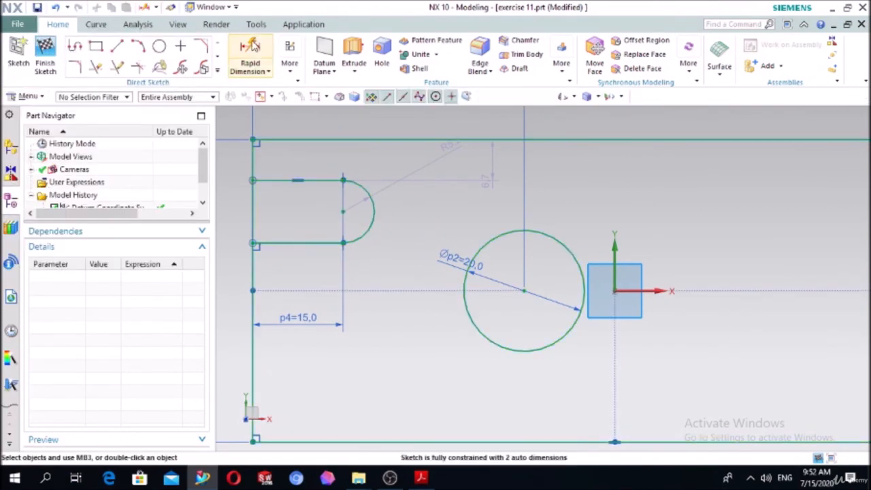
Dimension the slot's width between its two straight edges as 10 mm.
{"action": "left_click", "coordinate": [249, 45]}
{"action": "left_click", "coordinate": [286, 243]}
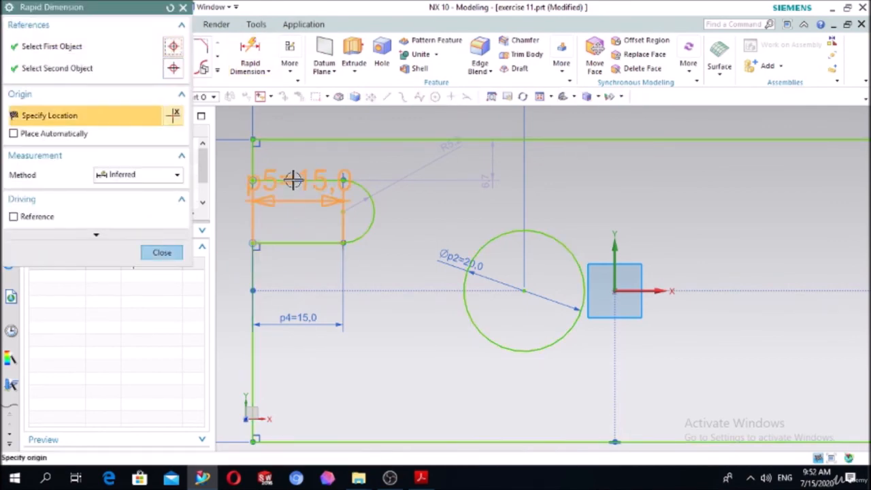
{"action": "left_click", "coordinate": [292, 179]}
{"action": "left_click", "coordinate": [424, 197]}
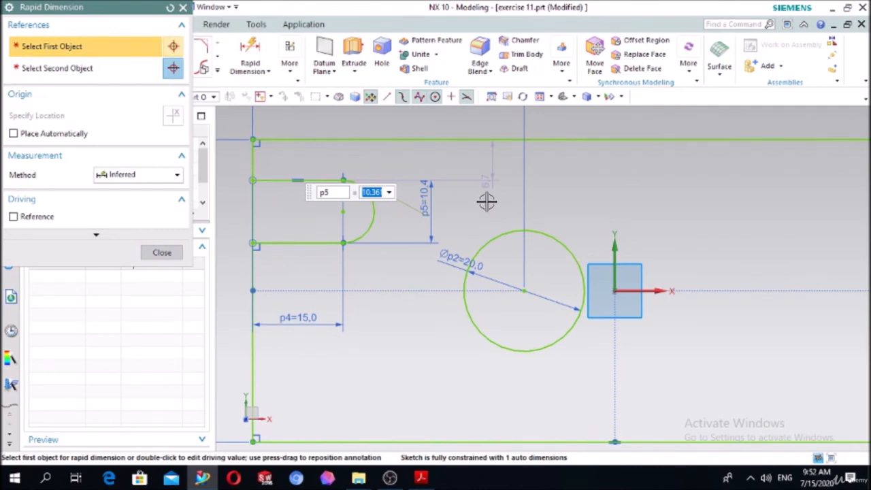
{"action": "key", "text": "Return"}
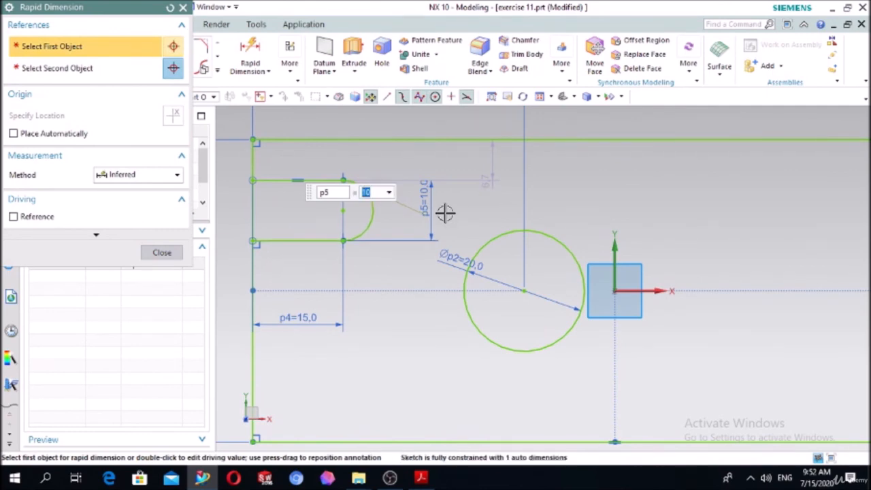
{"action": "left_click", "coordinate": [164, 253]}
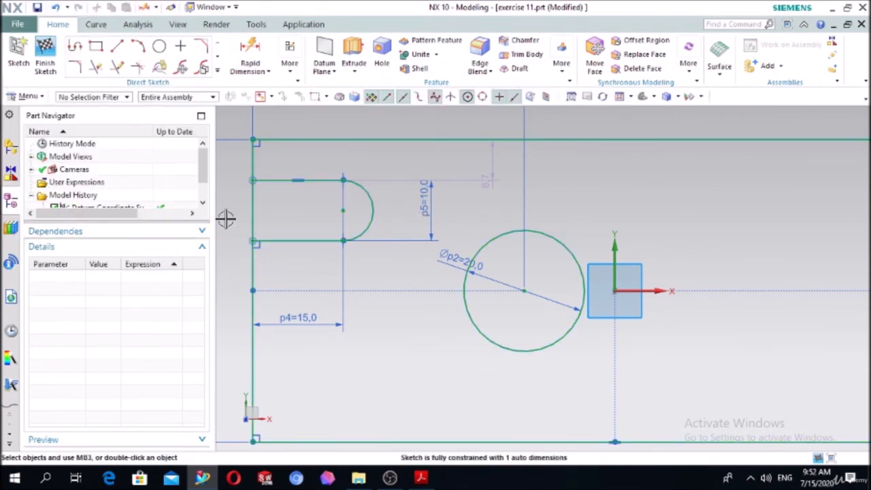
Mirror the slot's three connected curves about the X axis to make the lower slot.
{"action": "left_click", "coordinate": [217, 70]}
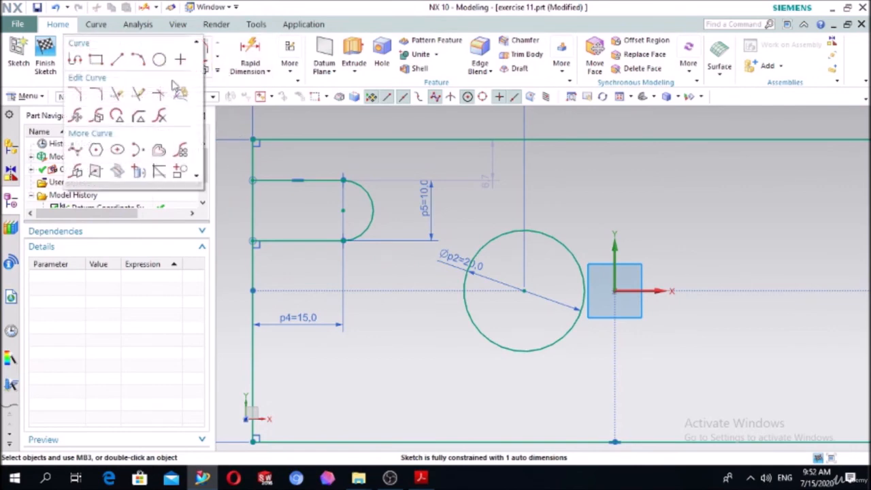
{"action": "left_click", "coordinate": [93, 171]}
{"action": "left_click", "coordinate": [280, 238]}
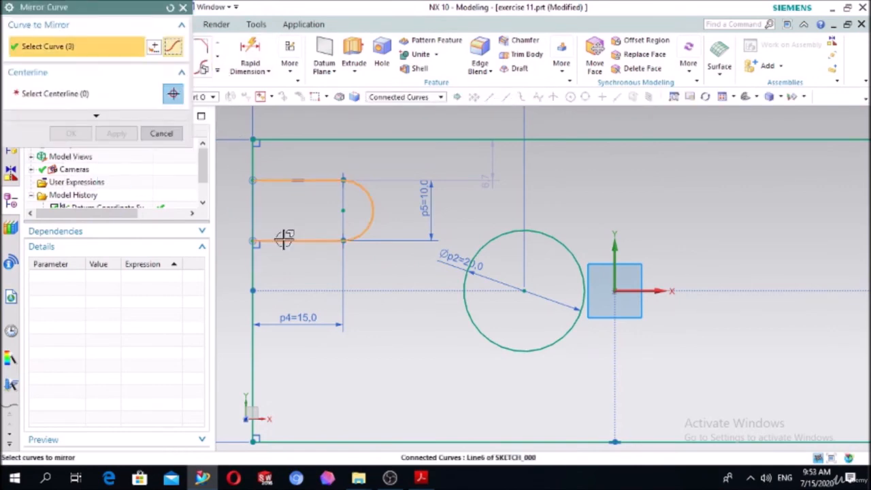
{"action": "middle_click", "coordinate": [271, 232]}
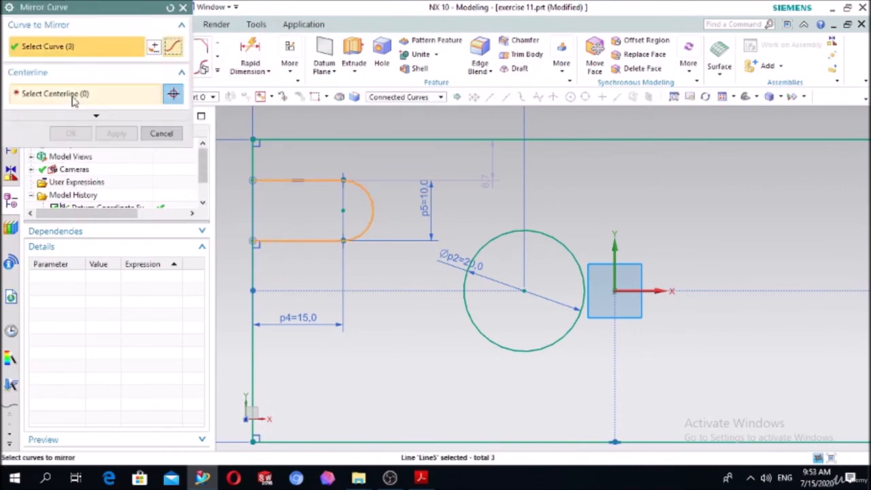
{"action": "left_click", "coordinate": [633, 293]}
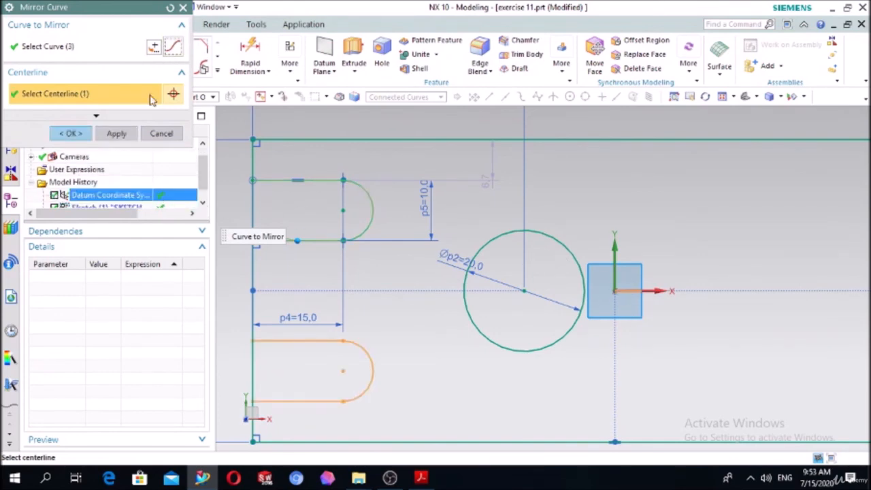
{"action": "left_click", "coordinate": [70, 134]}
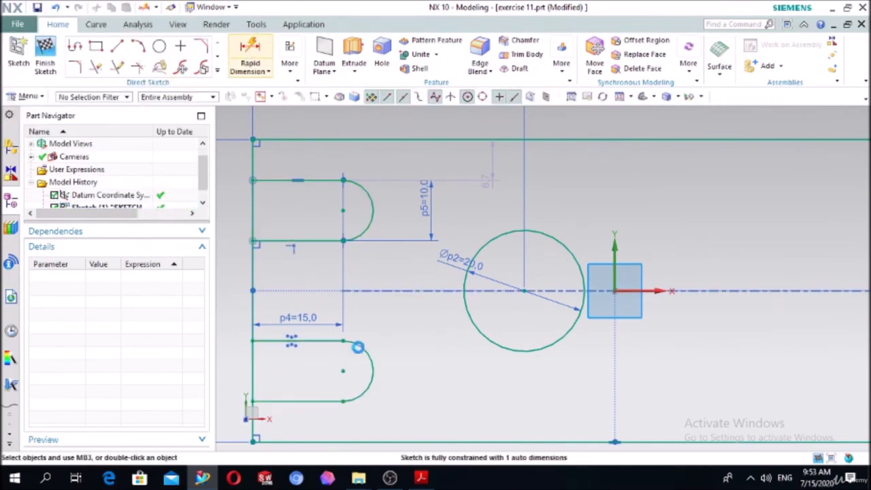
Dimension the vertical distance between the two slots' arc centres as 30 mm.
{"action": "key", "text": "d"}
{"action": "left_click", "coordinate": [361, 378]}
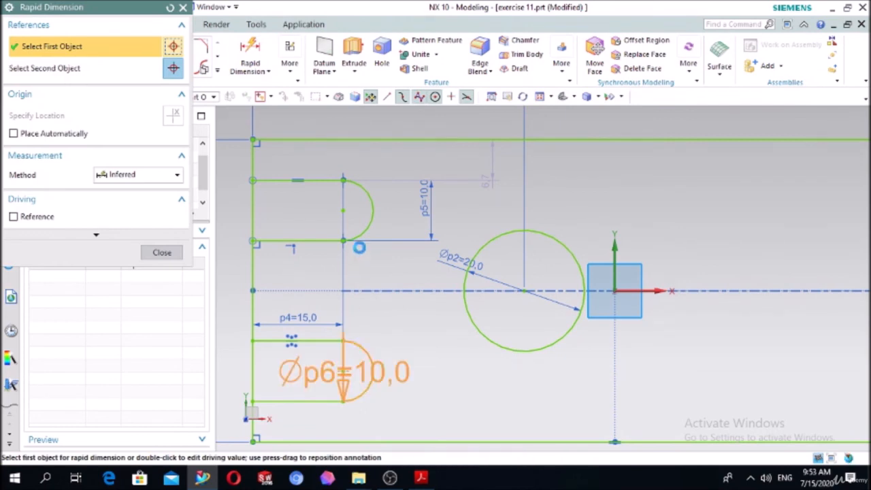
{"action": "left_click", "coordinate": [342, 212]}
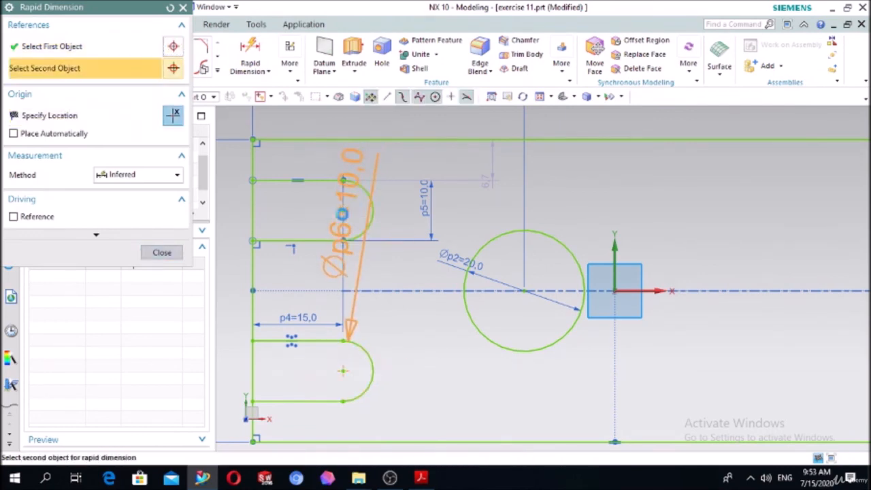
{"action": "left_click", "coordinate": [710, 275]}
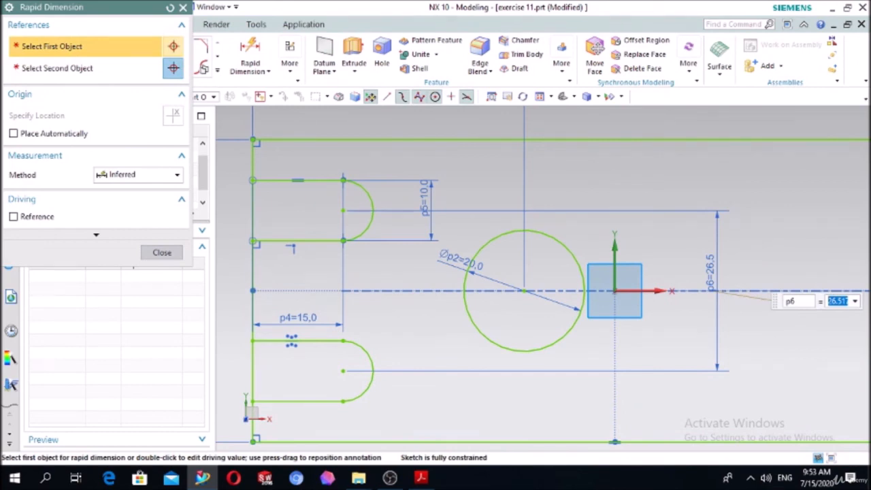
{"action": "key", "text": "Return"}
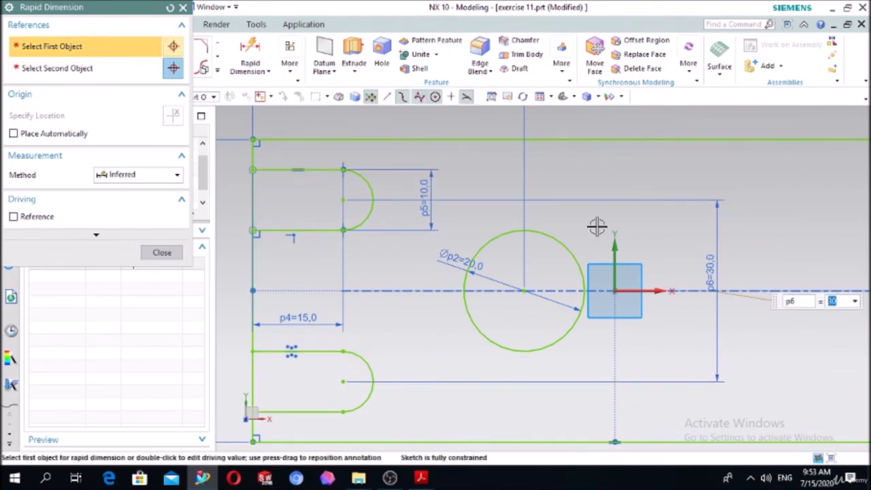
{"action": "left_click", "coordinate": [170, 251]}
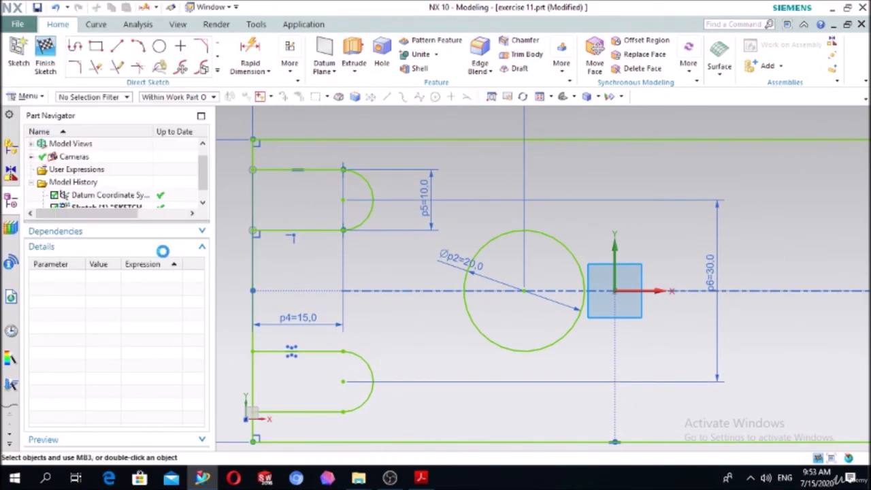
Trim the segments of the plate's negative X edge that close the mouths of the two slots.
{"action": "left_click", "coordinate": [97, 68]}
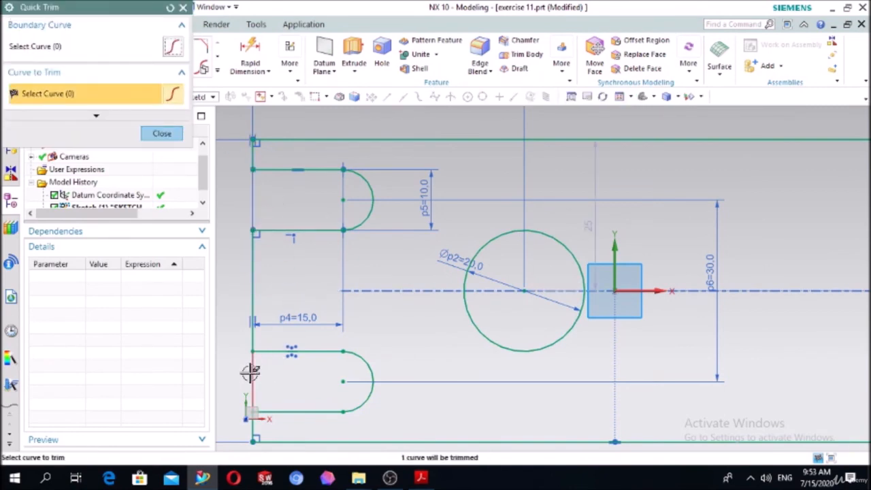
{"action": "scroll", "coordinate": [301, 267], "scroll_direction": "down", "scroll_amount": 3}
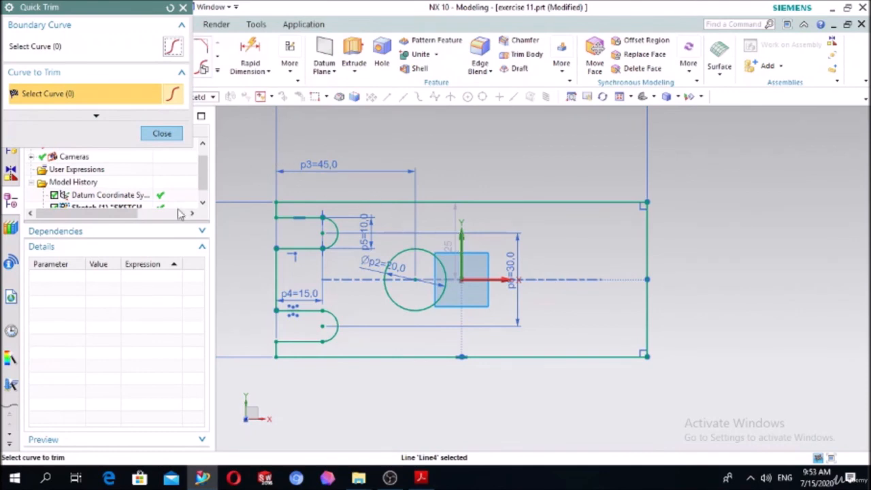
{"action": "left_click", "coordinate": [162, 134]}
Extrude the plate profile, with its hole and slots, to a thickness of 10 mm.
{"action": "left_click", "coordinate": [353, 61]}
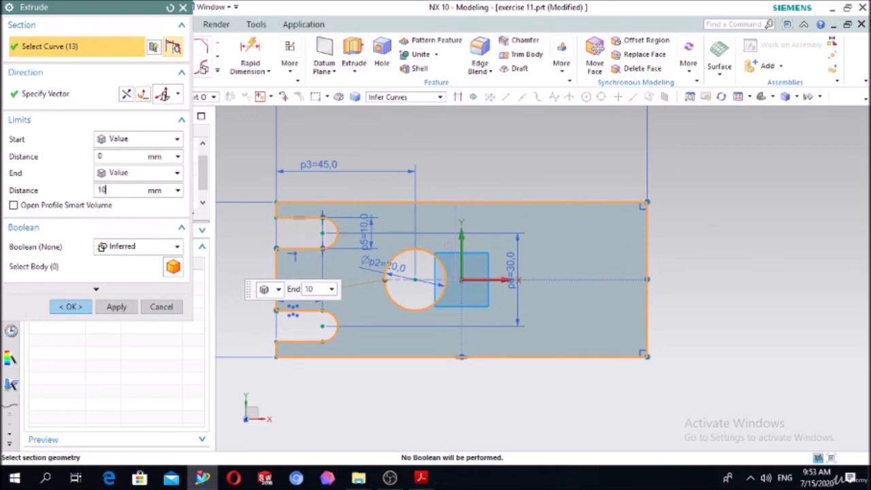
{"action": "left_click", "coordinate": [79, 306]}
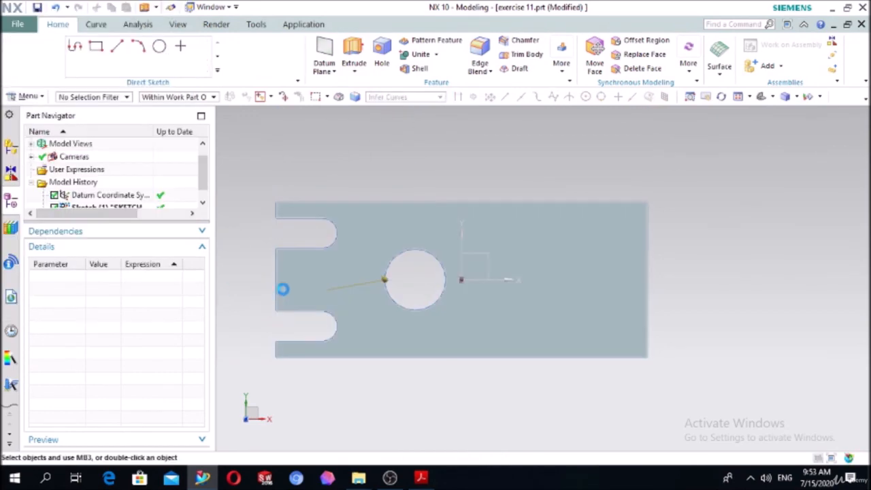
Sketch a circle of about 26 mm diameter on the plate's top face, centred on its midline about 24 mm from the positive X end.
{"action": "scroll", "coordinate": [677, 226], "scroll_direction": "down", "scroll_amount": 1}
{"action": "middle_click_drag", "start_coordinate": [706, 193], "coordinate": [704, 193]}
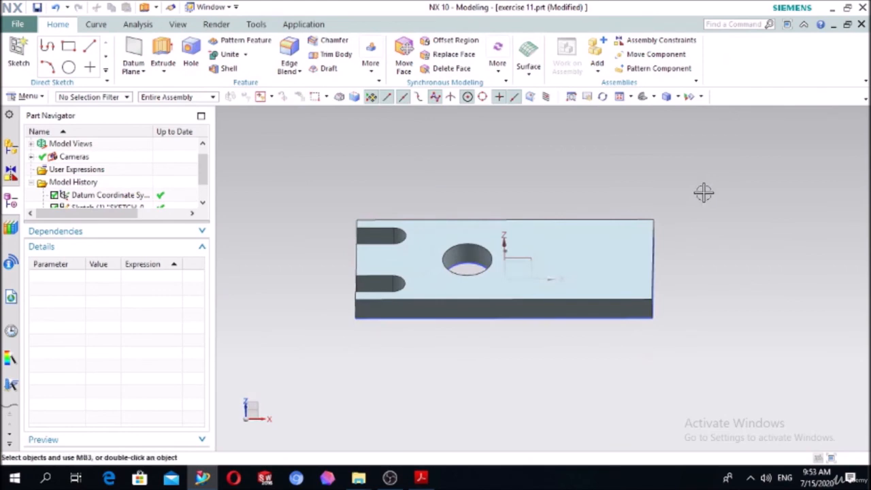
{"action": "left_click", "coordinate": [18, 55]}
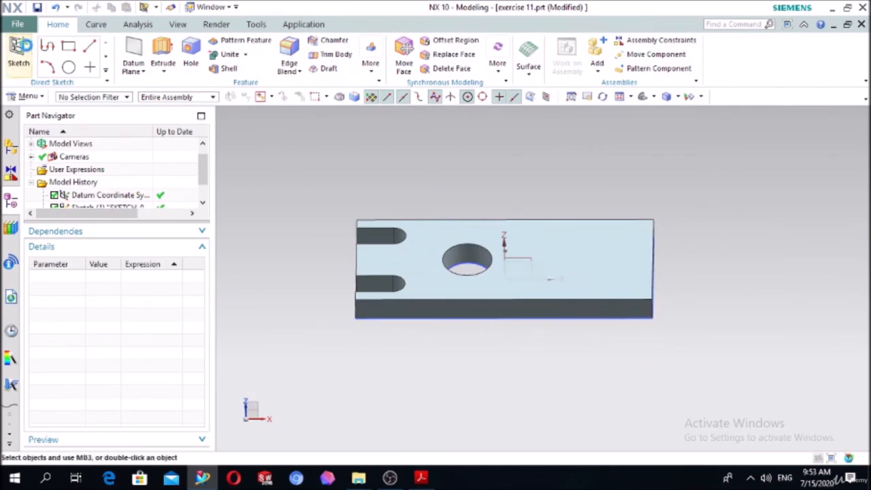
{"action": "left_click", "coordinate": [614, 269]}
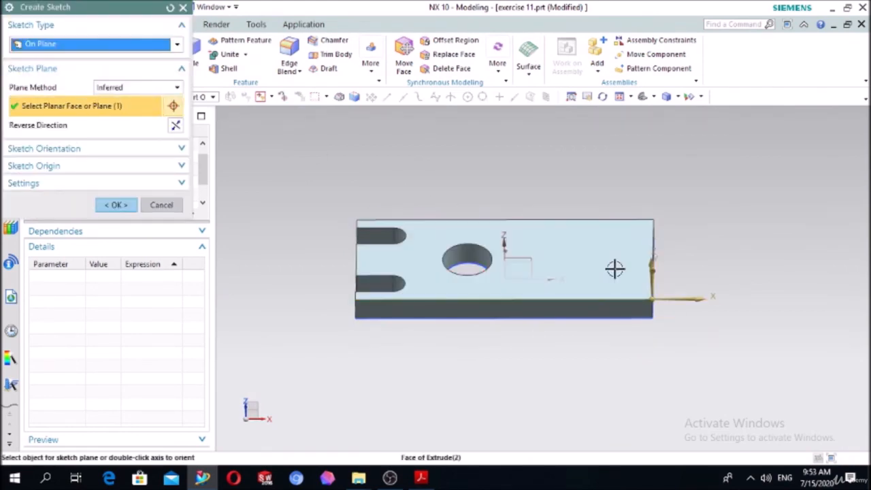
{"action": "left_click", "coordinate": [116, 205]}
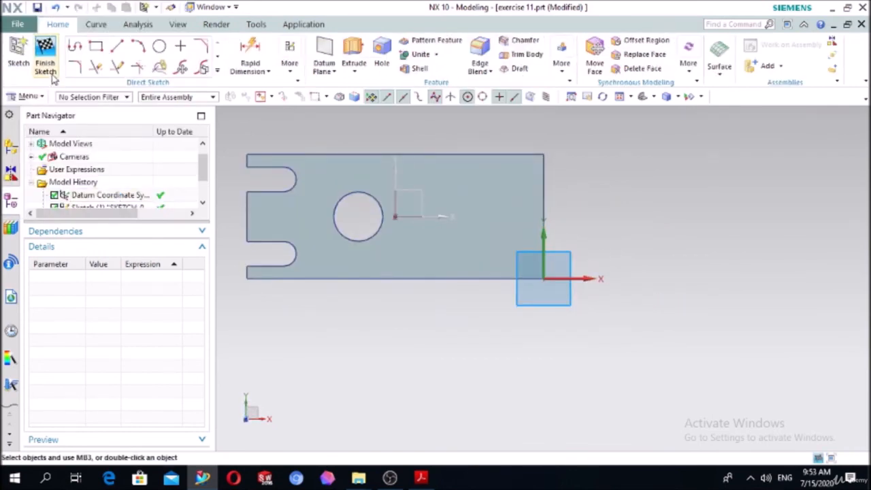
{"action": "left_click", "coordinate": [158, 45]}
{"action": "scroll", "coordinate": [544, 222], "scroll_direction": "up", "scroll_amount": 1}
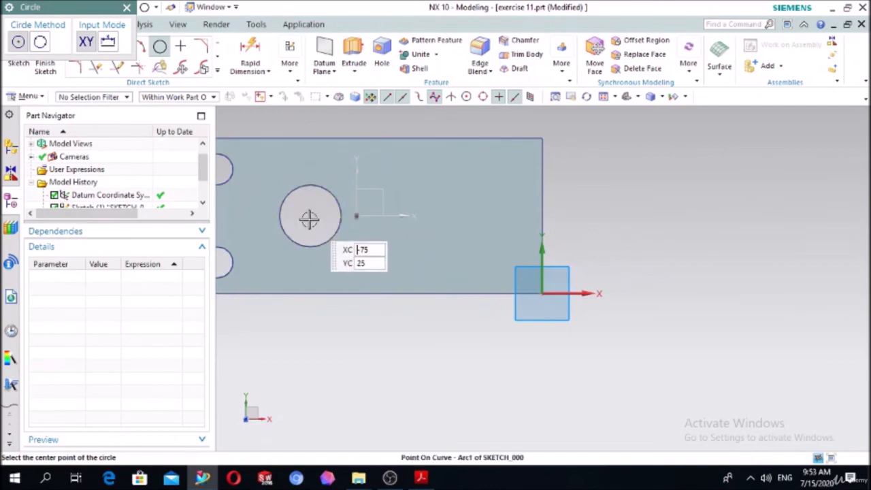
{"action": "left_click", "coordinate": [468, 217]}
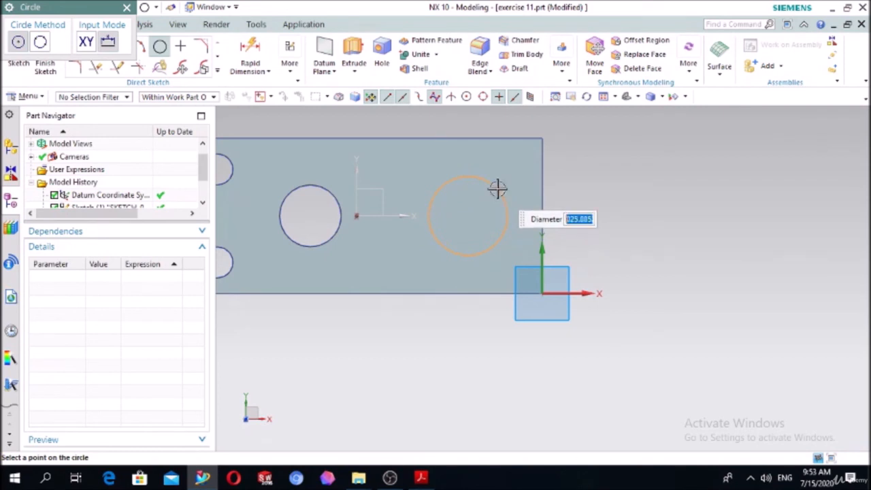
{"action": "left_click", "coordinate": [498, 188]}
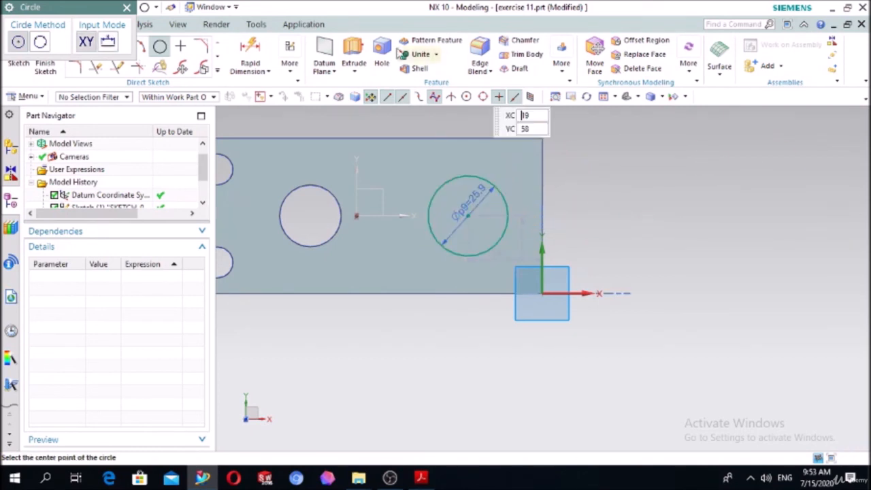
{"action": "key", "text": "Escape"}
{"action": "key", "text": "Escape"}
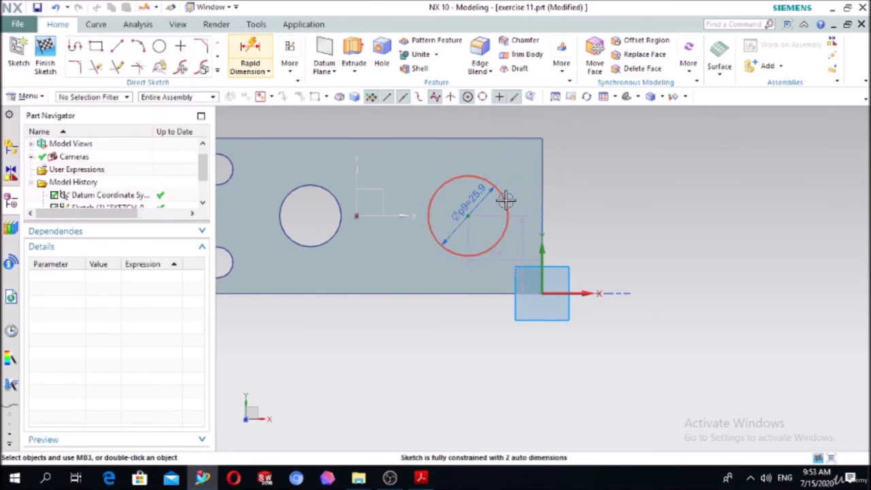
{"action": "left_click", "coordinate": [506, 201]}
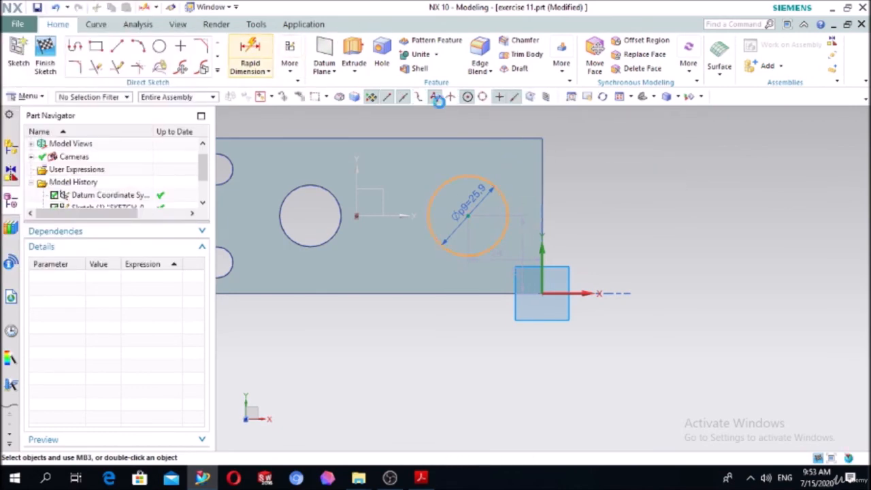
{"action": "left_click", "coordinate": [250, 53]}
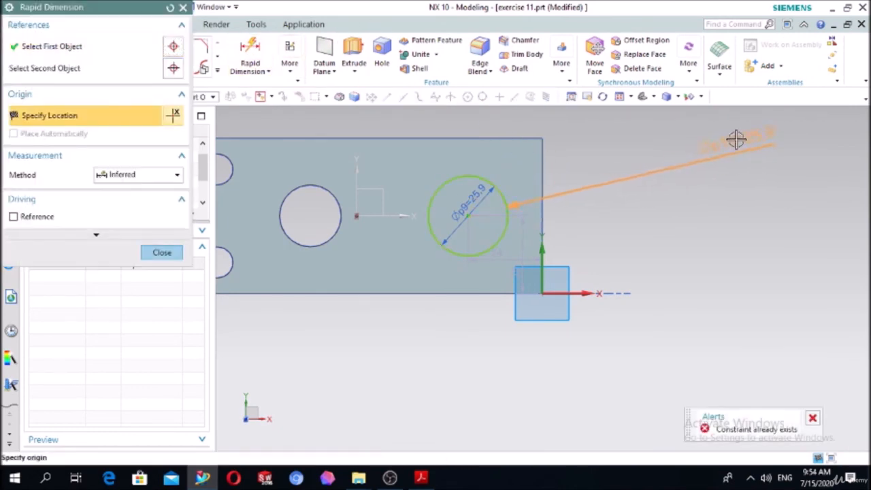
{"action": "key", "text": "Escape"}
{"action": "key", "text": "Escape"}
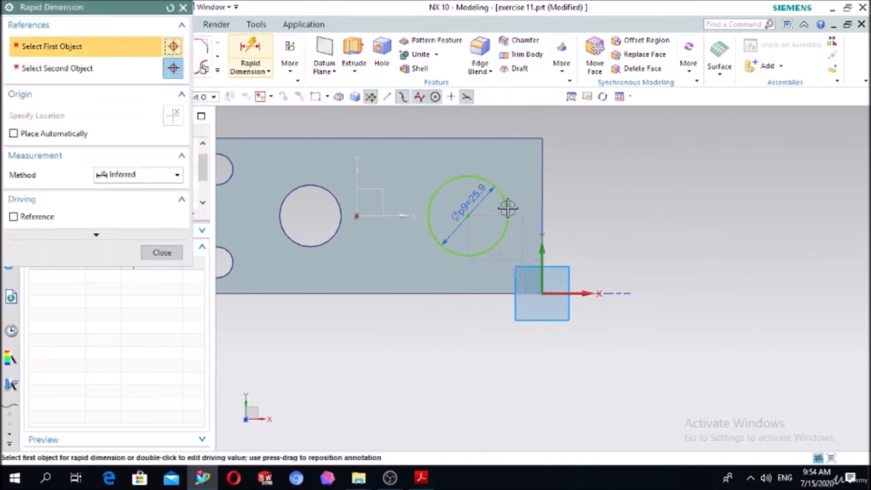
{"action": "key", "text": "Escape"}
Set the diameter of the circle on the plate's top face to 40 mm.
{"action": "double_click", "coordinate": [471, 208]}
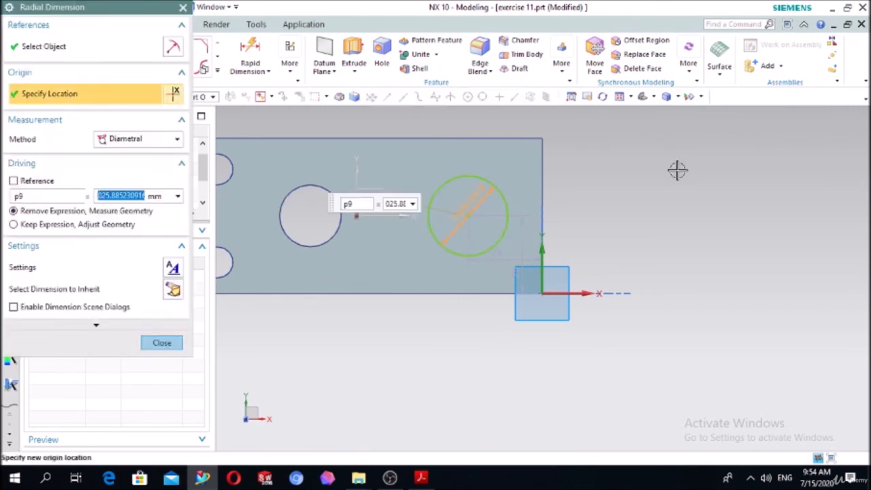
{"action": "type", "text": "4"}
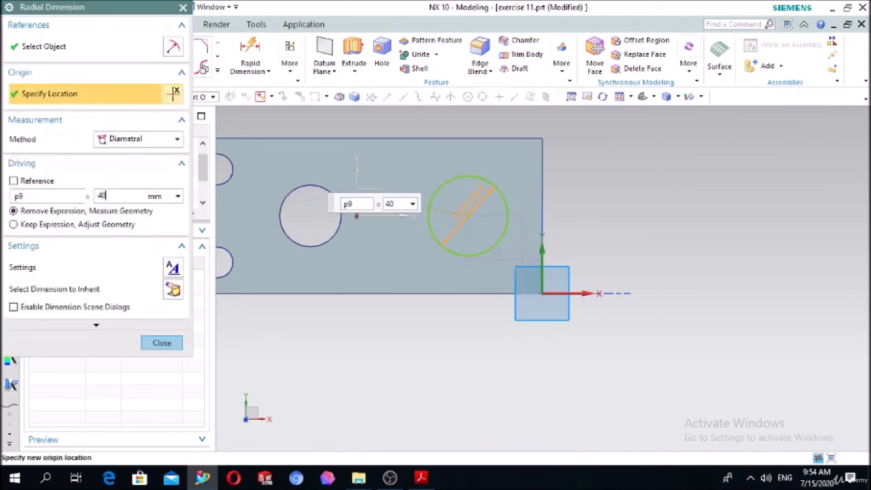
{"action": "type", "text": "0"}
{"action": "key", "text": "Return"}
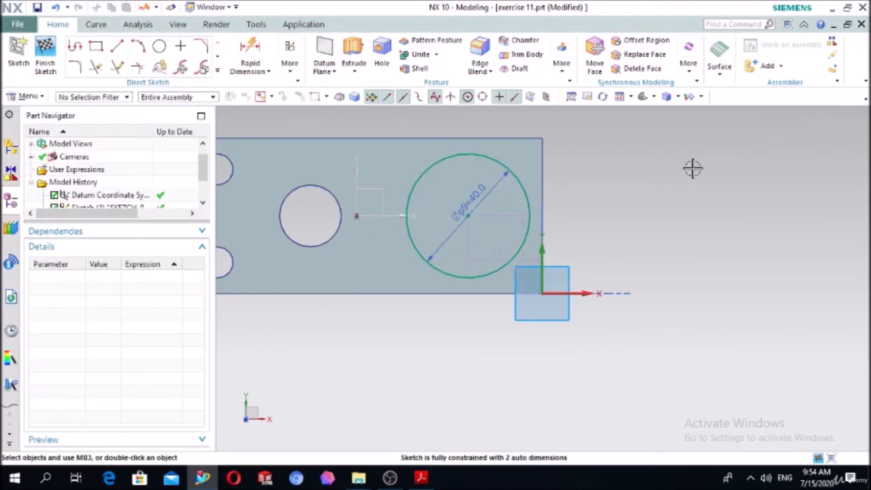
Extrude the 40 mm circle upward by 20 mm and unite it with the plate as a boss.
{"action": "left_click", "coordinate": [354, 55]}
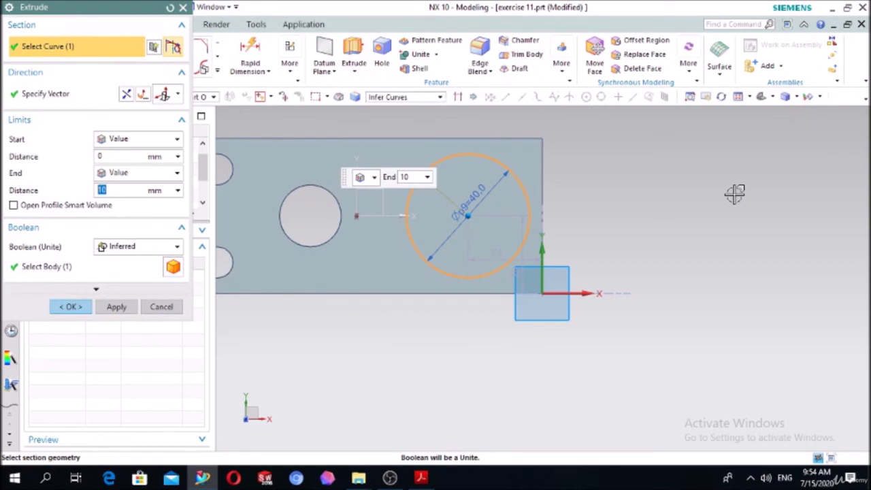
{"action": "middle_click_drag", "start_coordinate": [726, 228], "coordinate": [696, 184]}
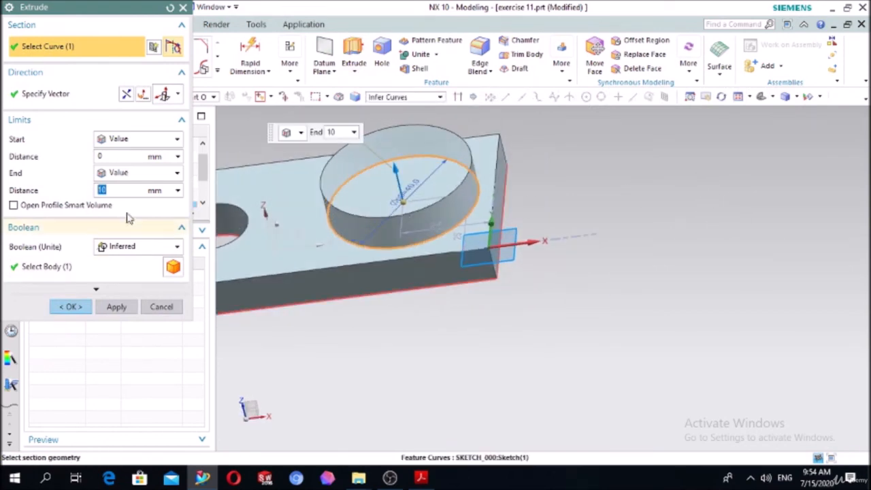
{"action": "left_click", "coordinate": [113, 251]}
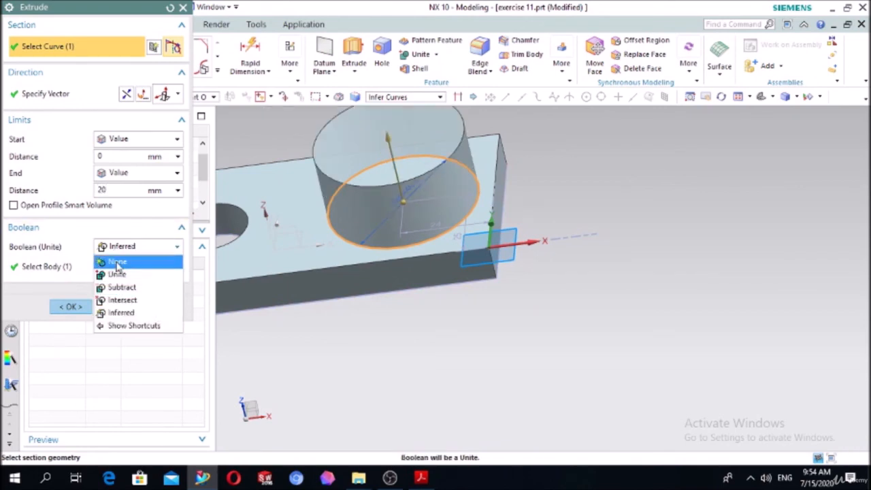
{"action": "left_click", "coordinate": [117, 274]}
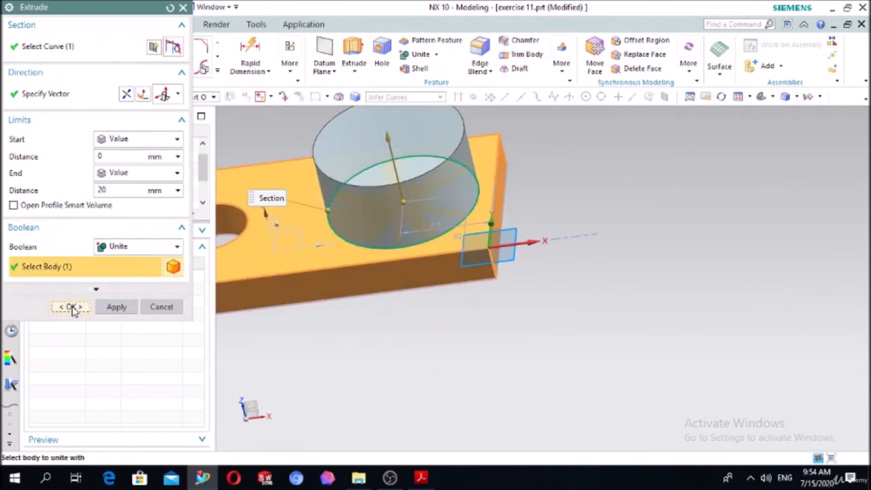
{"action": "left_click", "coordinate": [71, 307]}
Sketch a 30 mm diameter circle on the boss's top face, centred on the sketch origin.
{"action": "scroll", "coordinate": [696, 206], "scroll_direction": "down", "scroll_amount": 2}
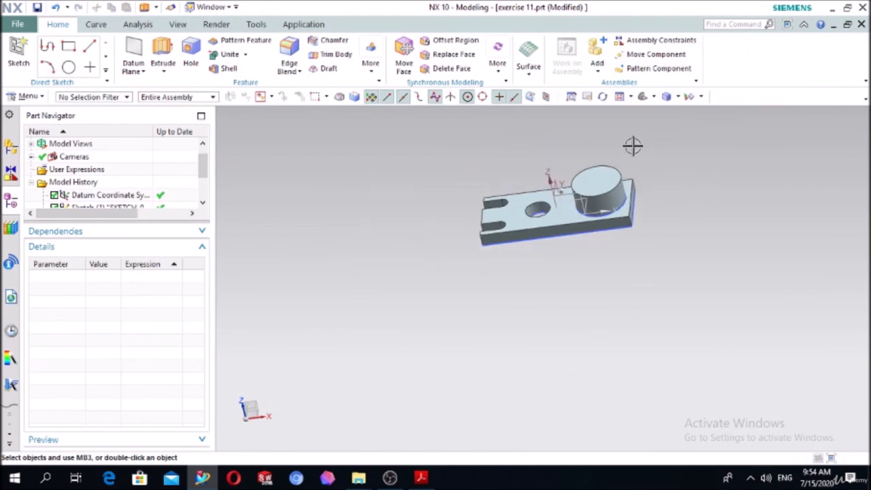
{"action": "scroll", "coordinate": [632, 146], "scroll_direction": "up", "scroll_amount": 3}
{"action": "left_click", "coordinate": [19, 52]}
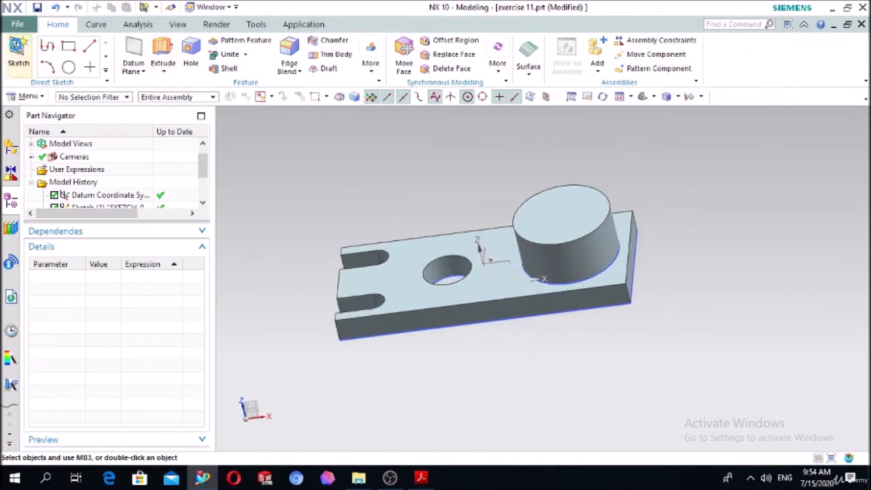
{"action": "left_click", "coordinate": [556, 202]}
{"action": "left_click", "coordinate": [115, 205]}
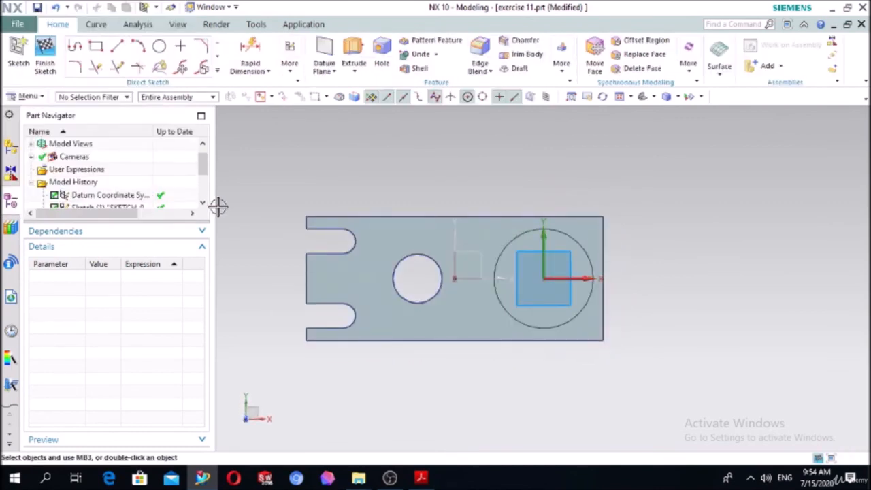
{"action": "left_click", "coordinate": [158, 46]}
{"action": "scroll", "coordinate": [630, 293], "scroll_direction": "up", "scroll_amount": 2}
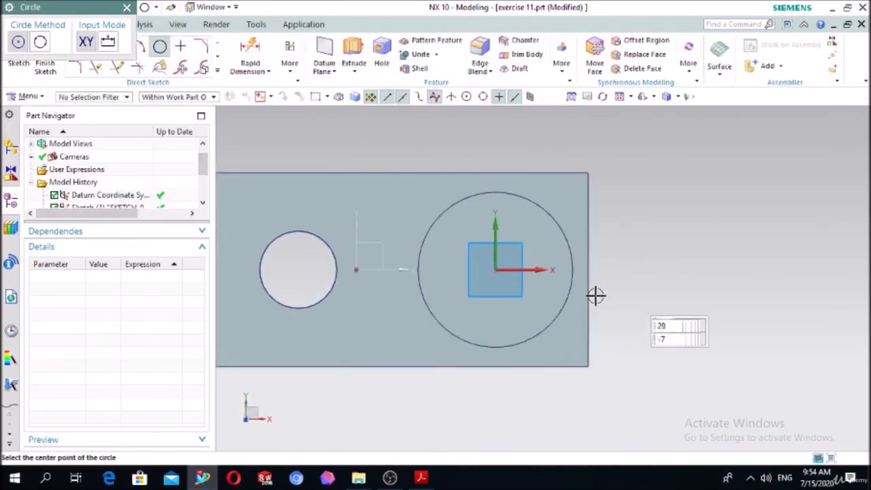
{"action": "left_click", "coordinate": [499, 270]}
{"action": "type", "text": "0"}
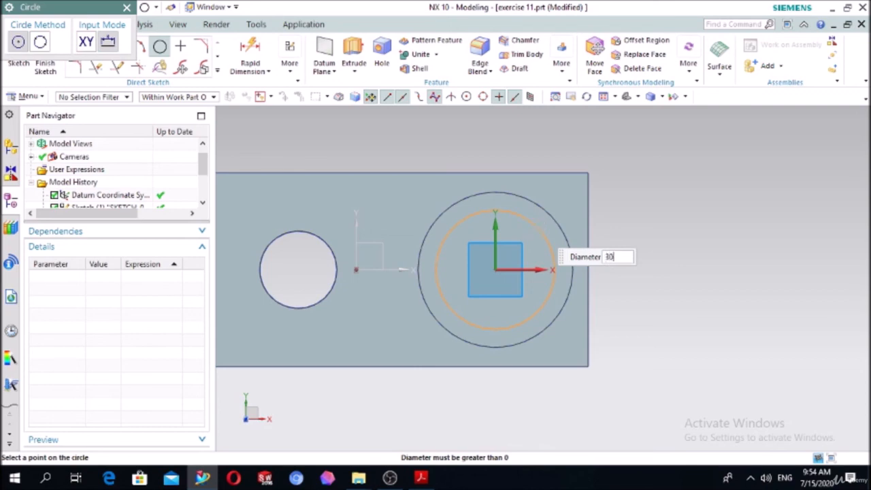
{"action": "key", "text": "Return"}
{"action": "key", "text": "Escape"}
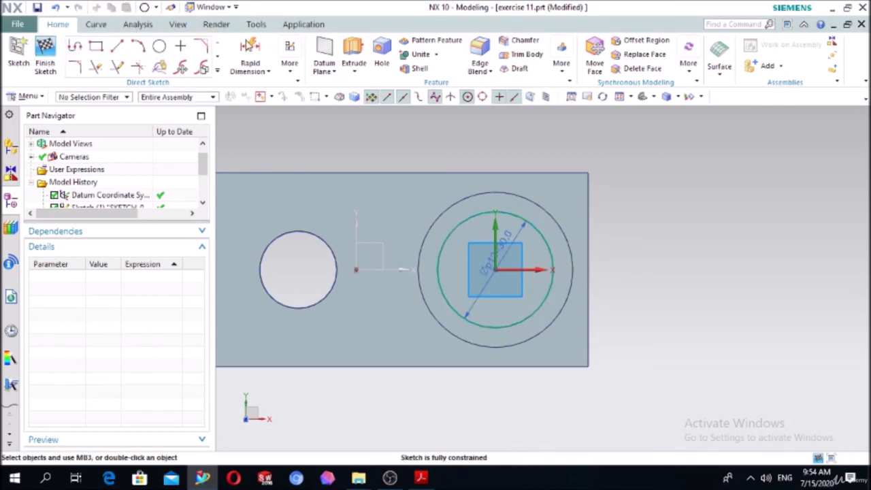
Extrude the 30 mm circle 10 mm downward into the boss and subtract it to form a blind bore.
{"action": "left_click", "coordinate": [354, 55]}
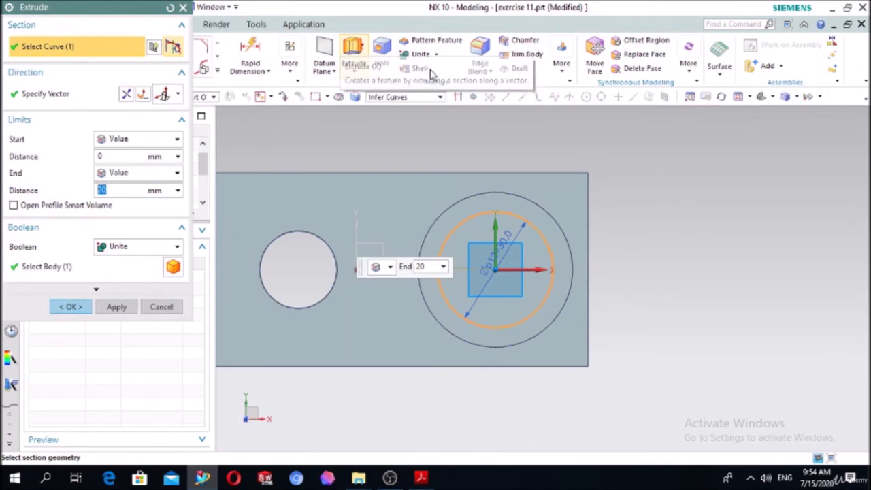
{"action": "middle_click_drag", "start_coordinate": [667, 237], "coordinate": [647, 192]}
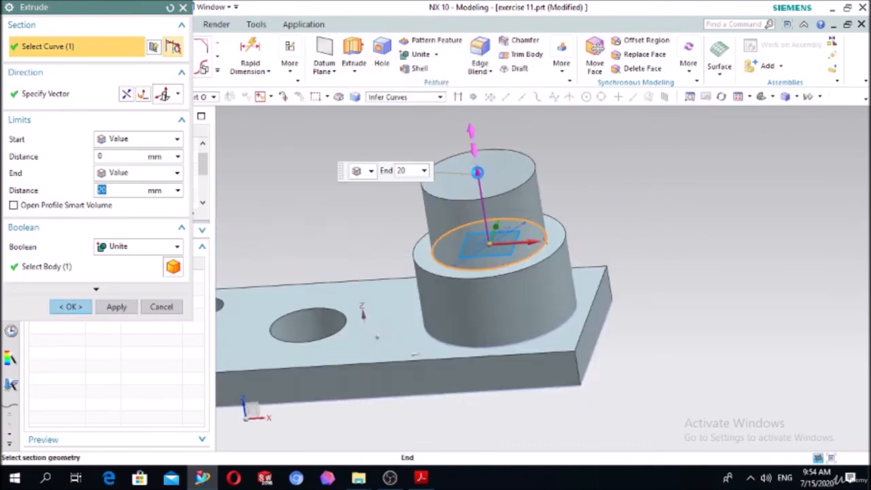
{"action": "double_click", "coordinate": [480, 174]}
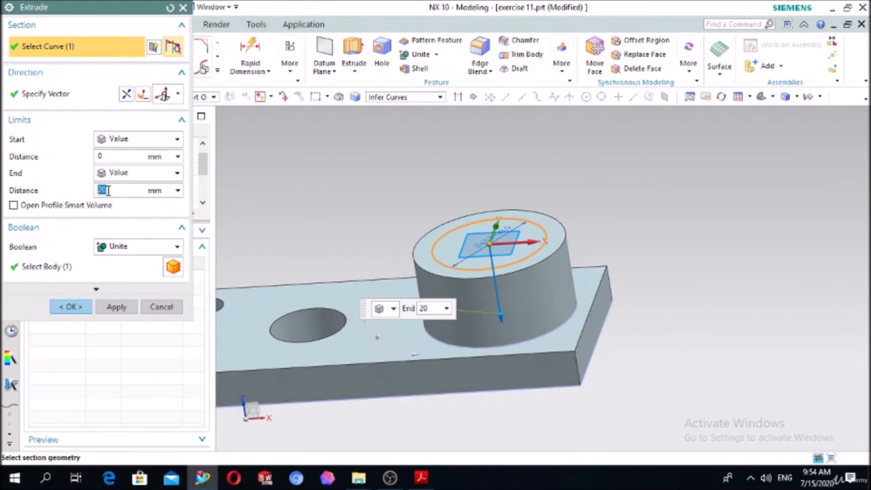
{"action": "left_click", "coordinate": [130, 251]}
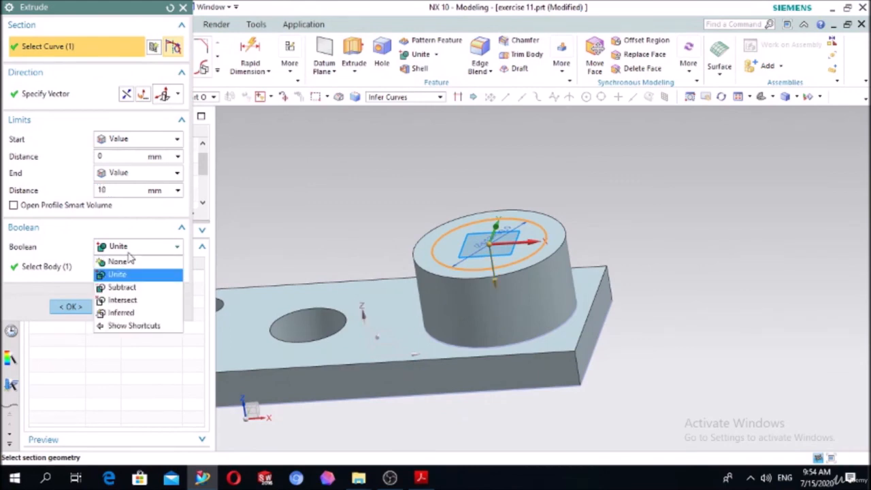
{"action": "left_click", "coordinate": [131, 288]}
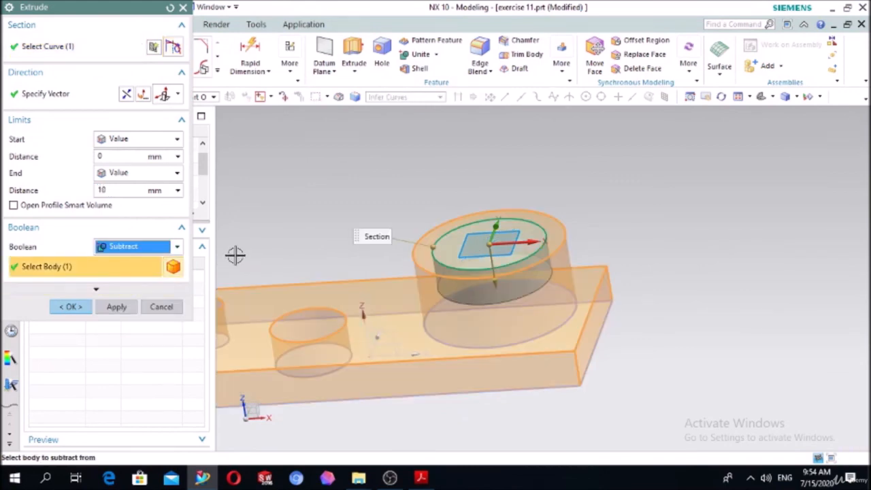
{"action": "left_click", "coordinate": [70, 307]}
Sketch a 10 mm diameter circle on the floor of the boss's bore, centred on the sketch origin.
{"action": "middle_click_drag", "start_coordinate": [715, 227], "coordinate": [720, 247]}
{"action": "left_click", "coordinate": [18, 53]}
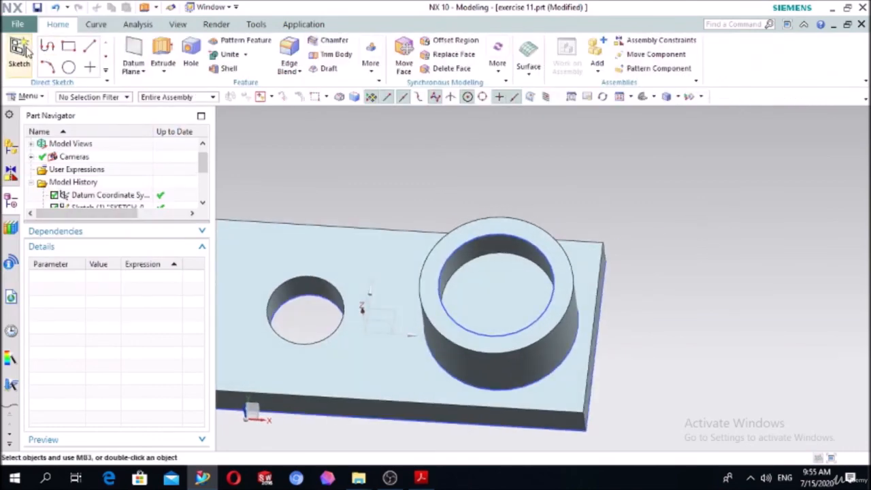
{"action": "left_click", "coordinate": [461, 285]}
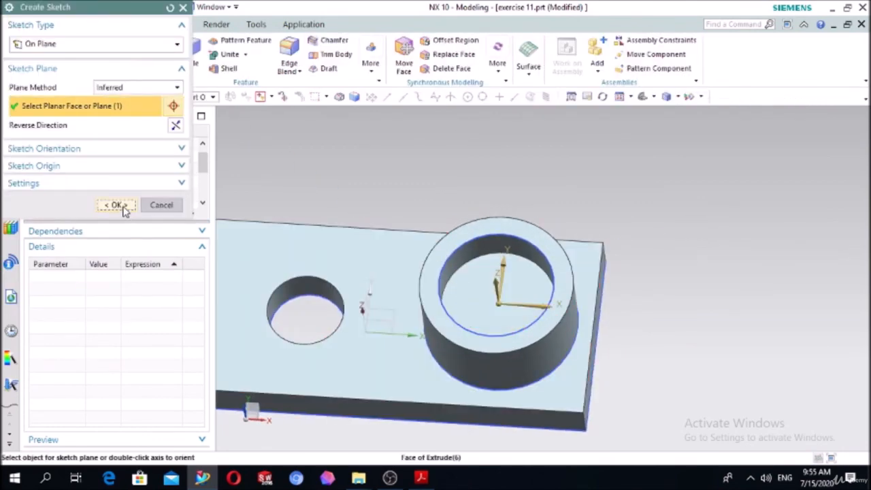
{"action": "left_click", "coordinate": [123, 207]}
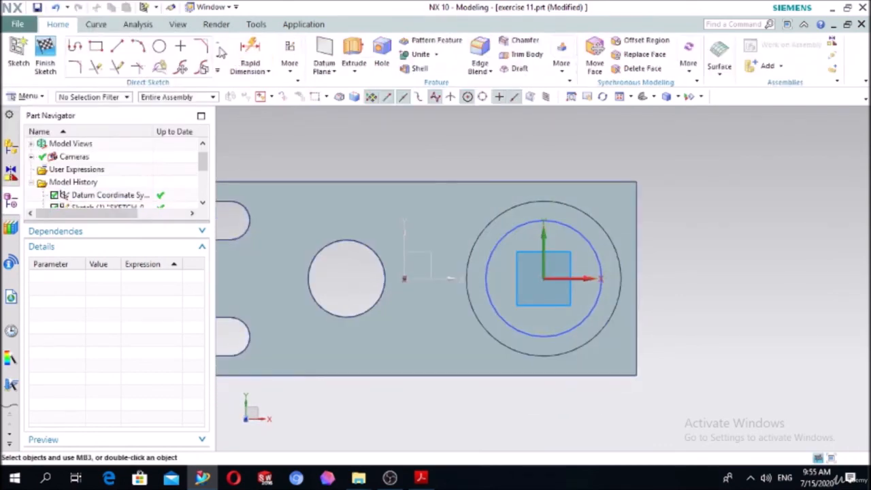
{"action": "left_click", "coordinate": [158, 45]}
{"action": "scroll", "coordinate": [538, 275], "scroll_direction": "up", "scroll_amount": 3}
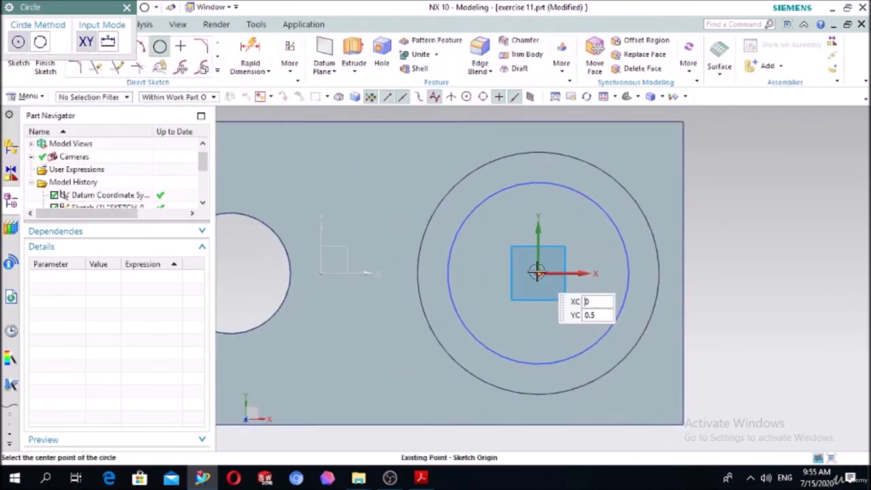
{"action": "left_click", "coordinate": [536, 272]}
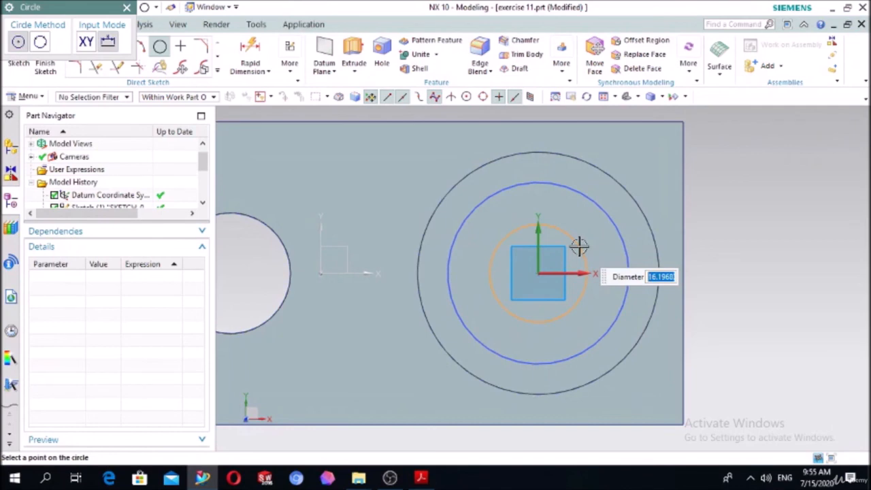
{"action": "type", "text": "1"}
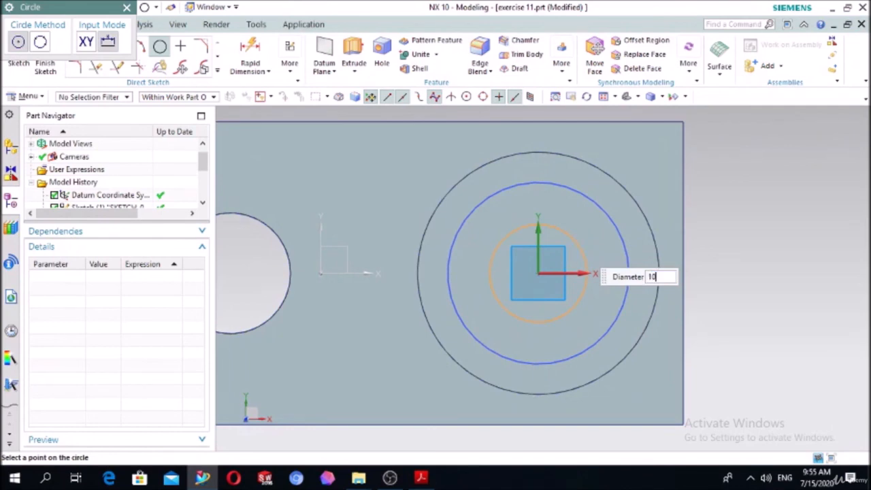
{"action": "type", "text": "0"}
{"action": "key", "text": "Return"}
{"action": "key", "text": "Escape"}
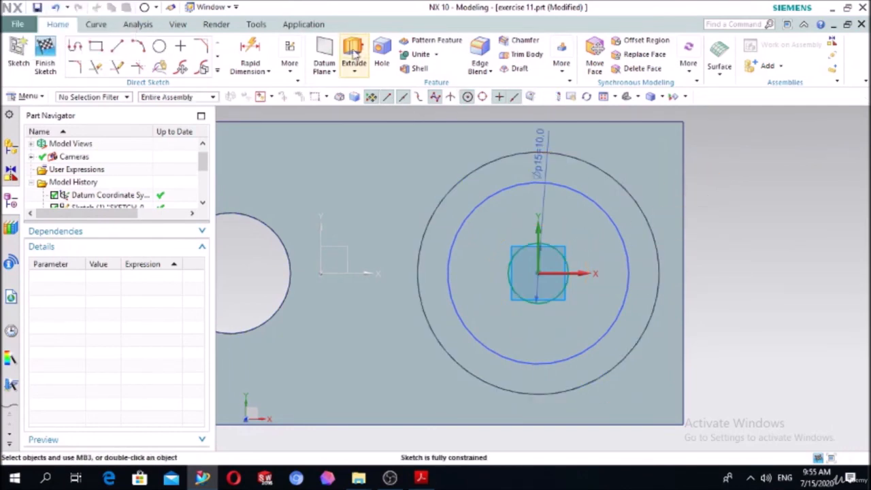
Extrude the 10 mm circle until the plate's selected bottom face and subtract it to make a through hole.
{"action": "left_click", "coordinate": [354, 53]}
{"action": "middle_click_drag", "start_coordinate": [720, 208], "coordinate": [690, 163]}
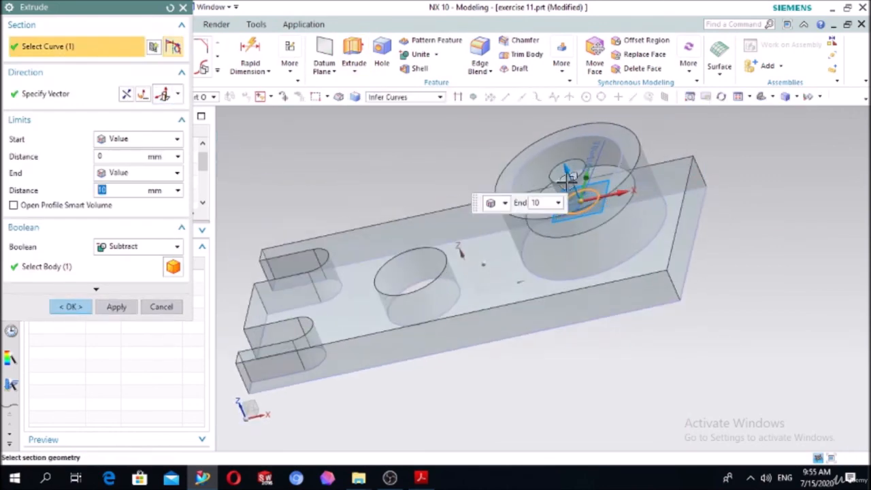
{"action": "left_click", "coordinate": [126, 175]}
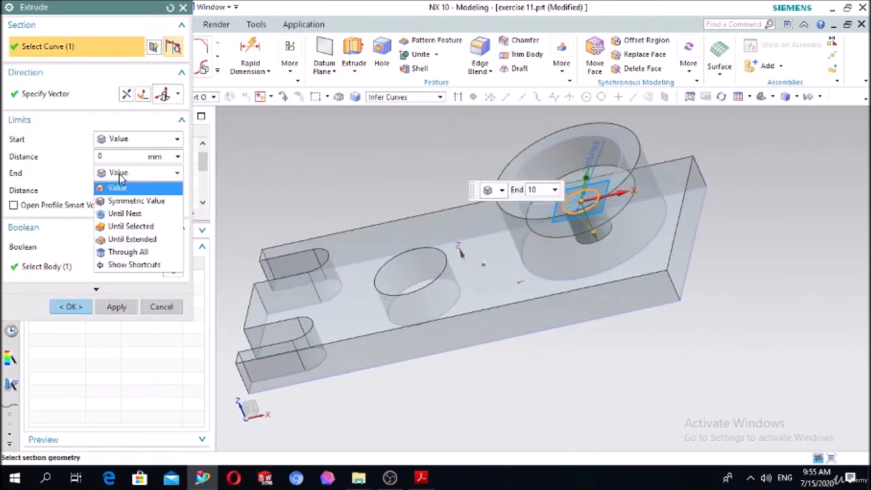
{"action": "left_click", "coordinate": [130, 227]}
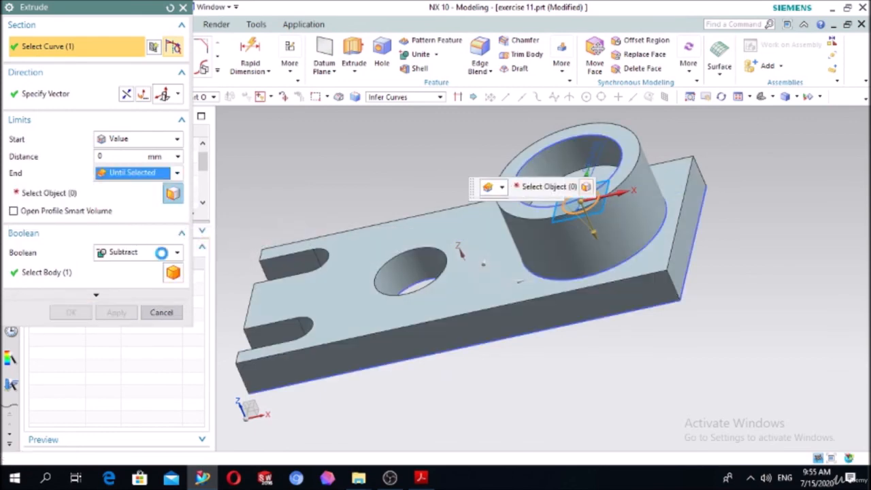
{"action": "middle_click_drag", "start_coordinate": [534, 413], "coordinate": [519, 267]}
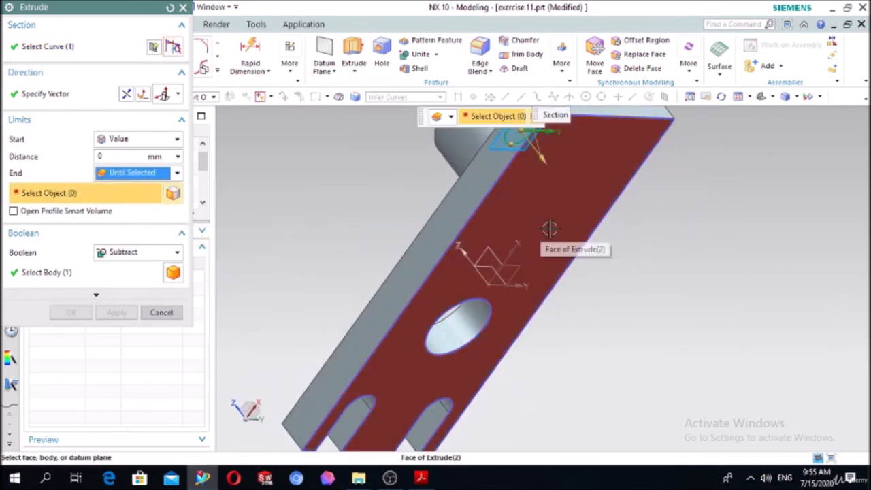
{"action": "left_click", "coordinate": [546, 193]}
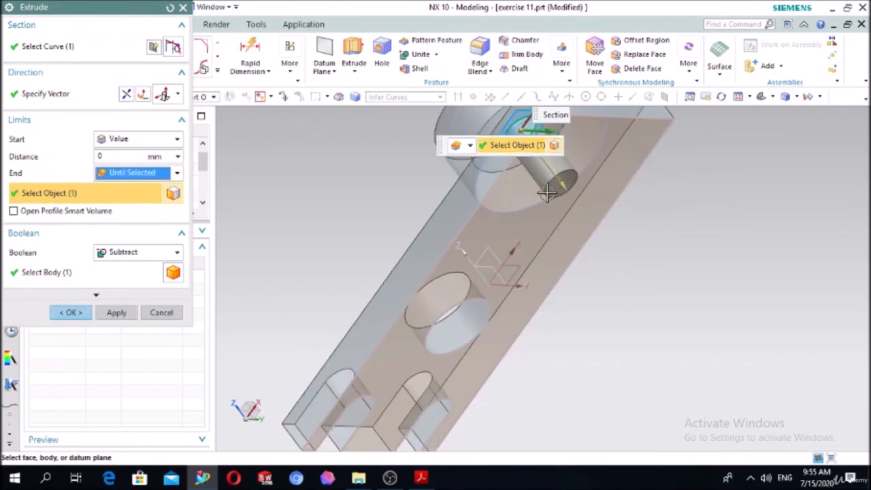
{"action": "left_click", "coordinate": [71, 312]}
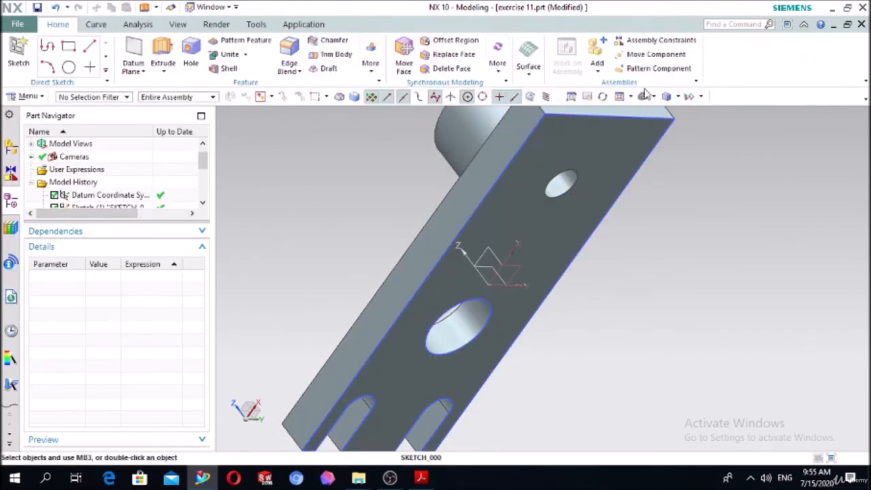
Blend the two vertical corner edges at the plate's boss end with a 5 mm radius.
{"action": "left_click", "coordinate": [642, 96]}
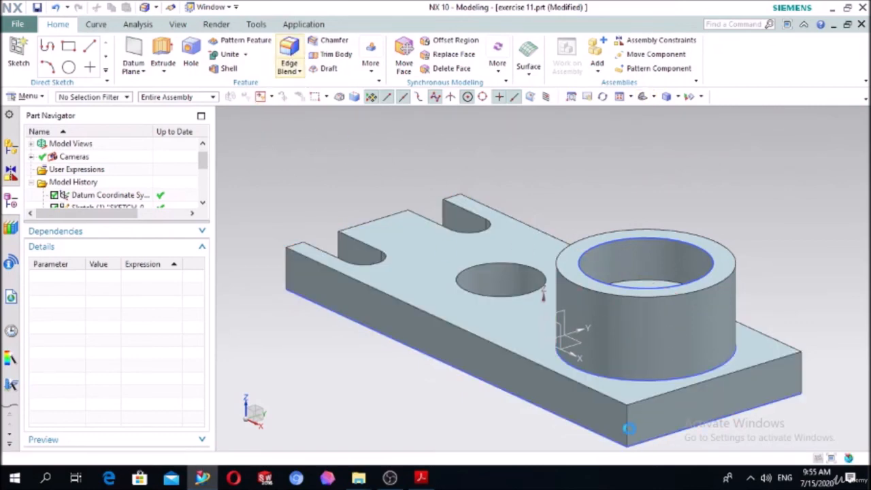
{"action": "left_click", "coordinate": [626, 418]}
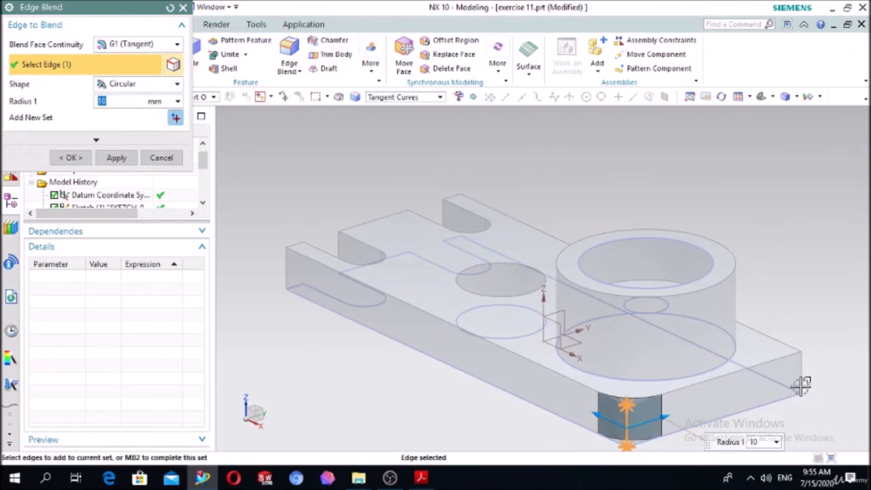
{"action": "left_click", "coordinate": [801, 377]}
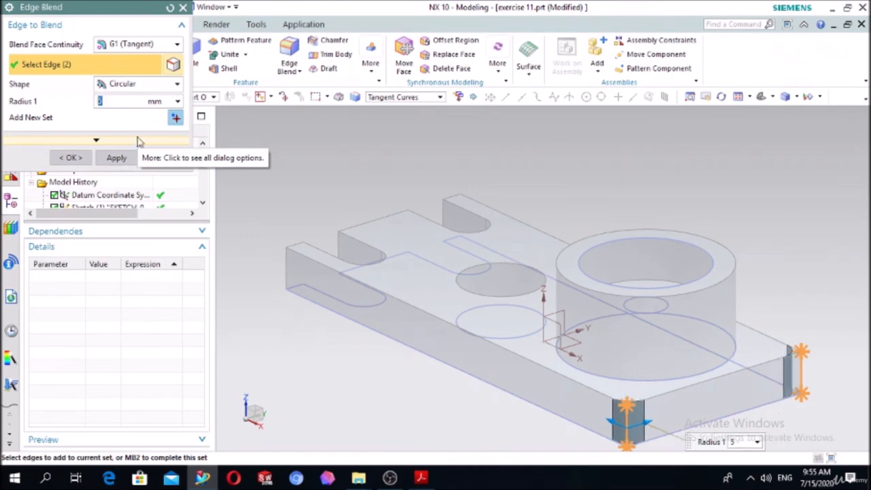
{"action": "left_click", "coordinate": [71, 158]}
{"action": "middle_click_drag", "start_coordinate": [360, 286], "coordinate": [374, 361]}
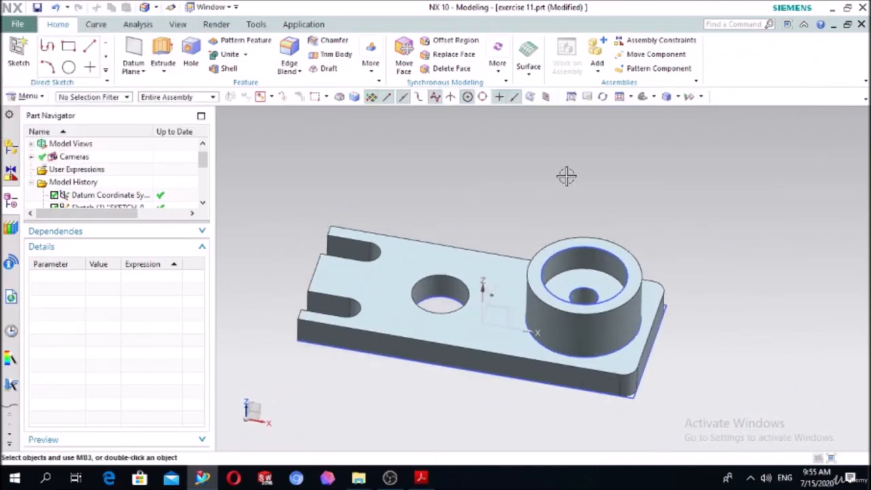